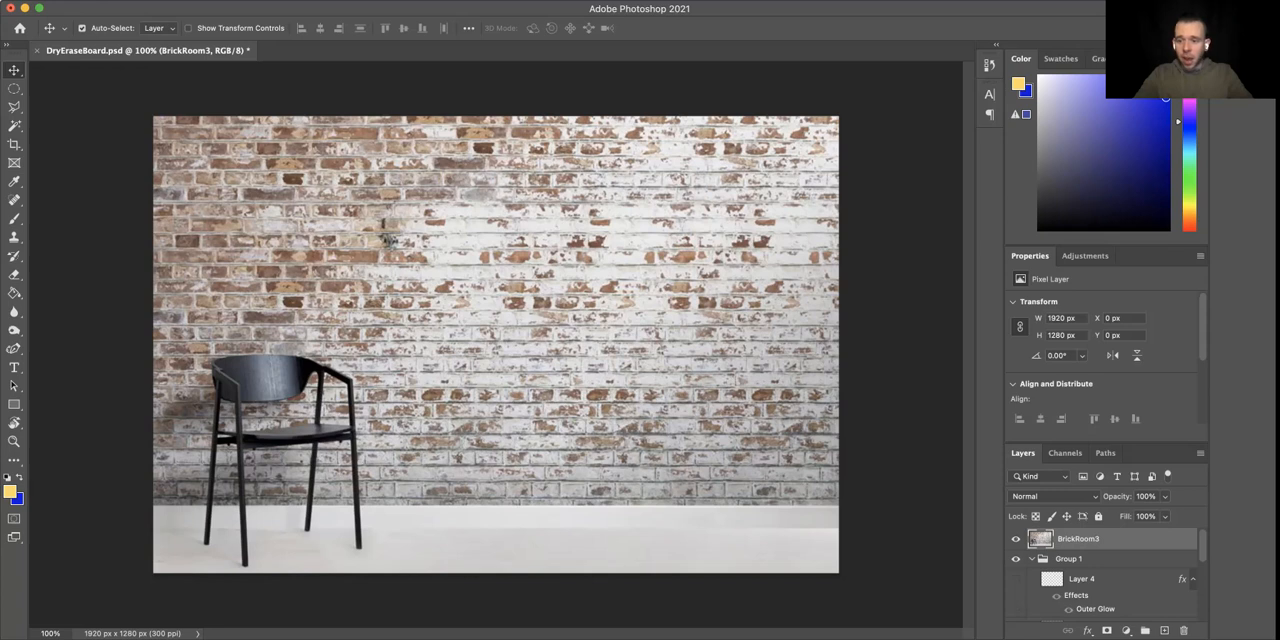
Create a layer group named Frame and move the BrickRoom3 layer into it.
{"action": "left_click", "coordinate": [1145, 630]}
{"action": "double_click", "coordinate": [1069, 537]}
{"action": "type", "text": "Frame"}
{"action": "key", "text": "Return"}
{"action": "left_click_drag", "start_coordinate": [1078, 556], "coordinate": [1078, 540]}
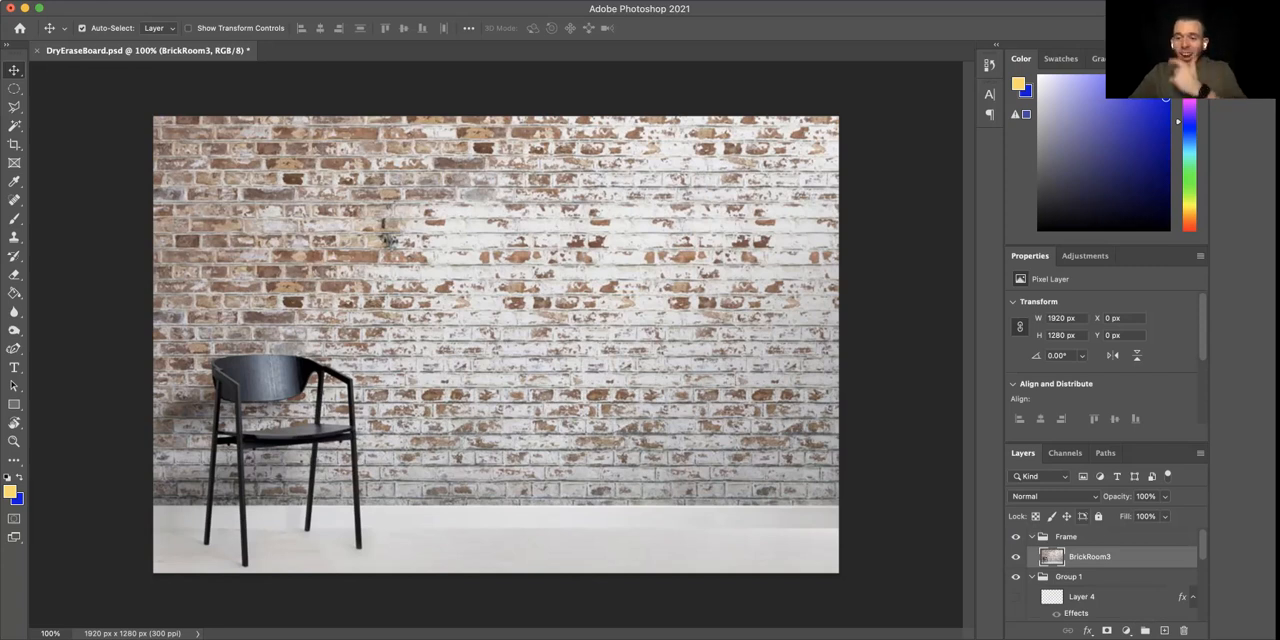
Duplicate the BrickRoom3 layer within the same document, keeping the suggested copy name.
{"action": "right_click", "coordinate": [1098, 556]}
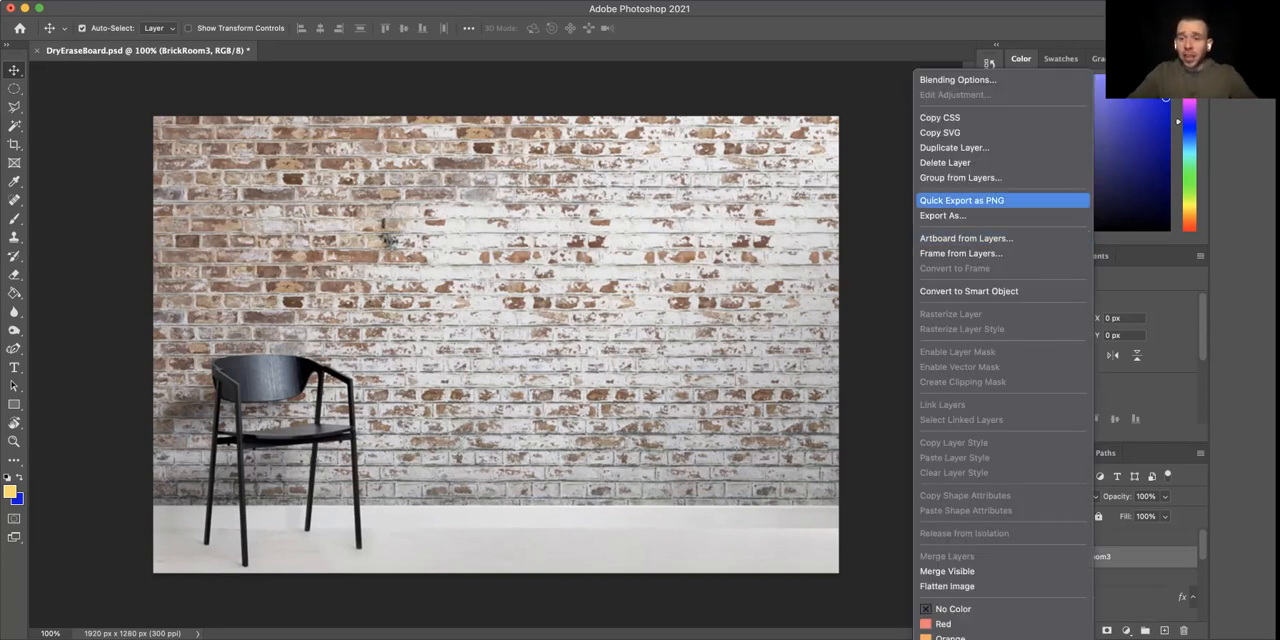
{"action": "left_click", "coordinate": [1030, 148]}
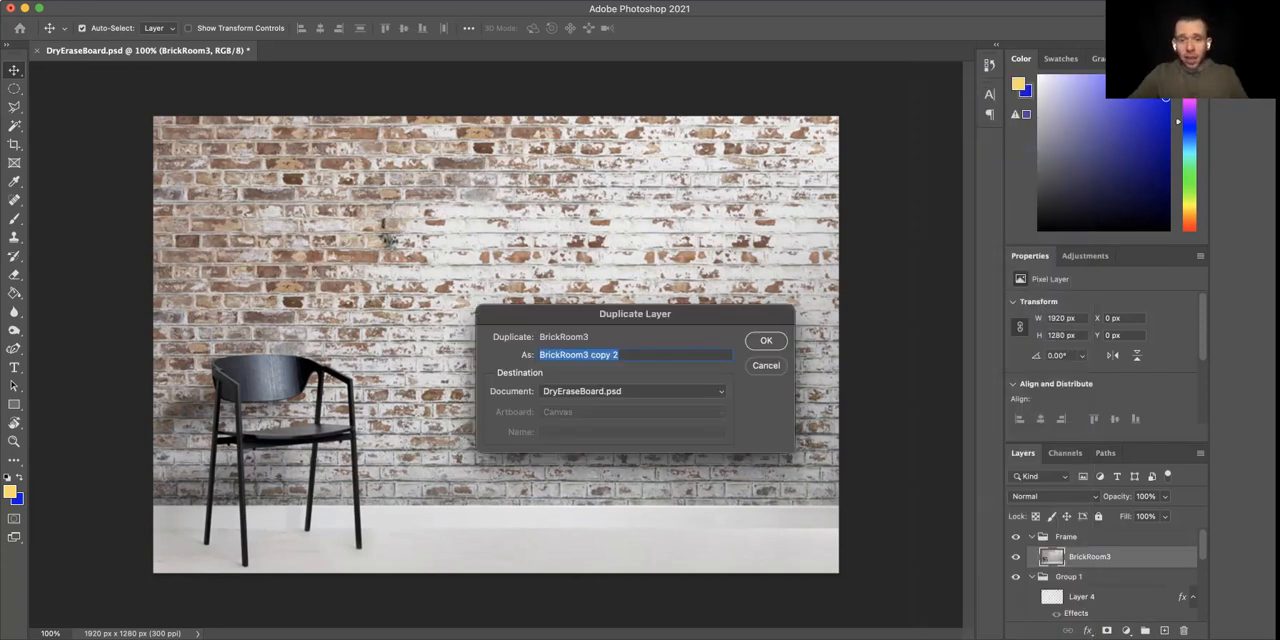
{"action": "key", "text": "Return"}
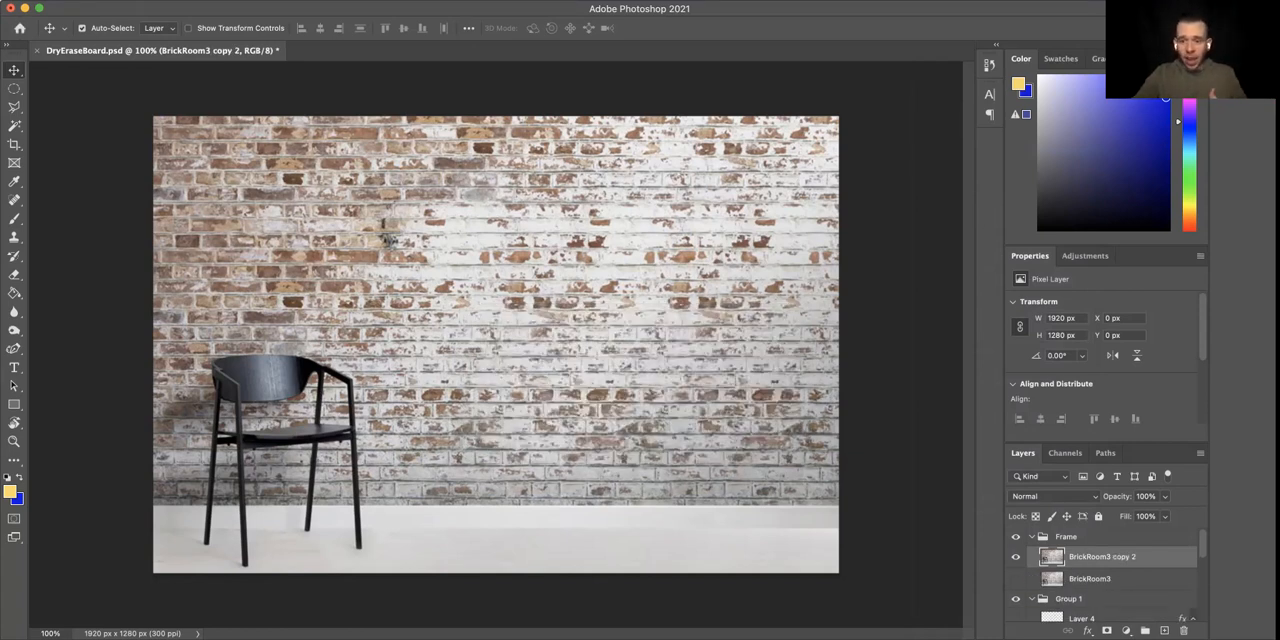
Apply a Brightness/Contrast adjustment to the duplicated brick room layer with brightness -3 and contrast 52.
{"action": "left_click", "coordinate": [168, 1]}
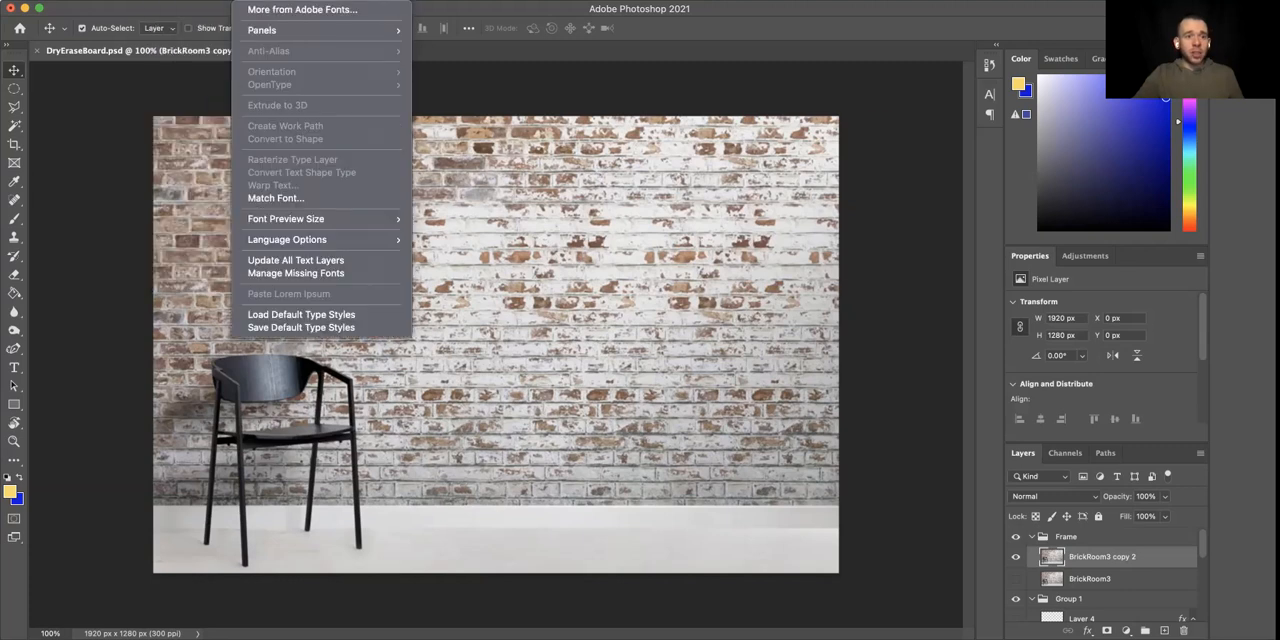
{"action": "mouse_move", "coordinate": [196, 30]}
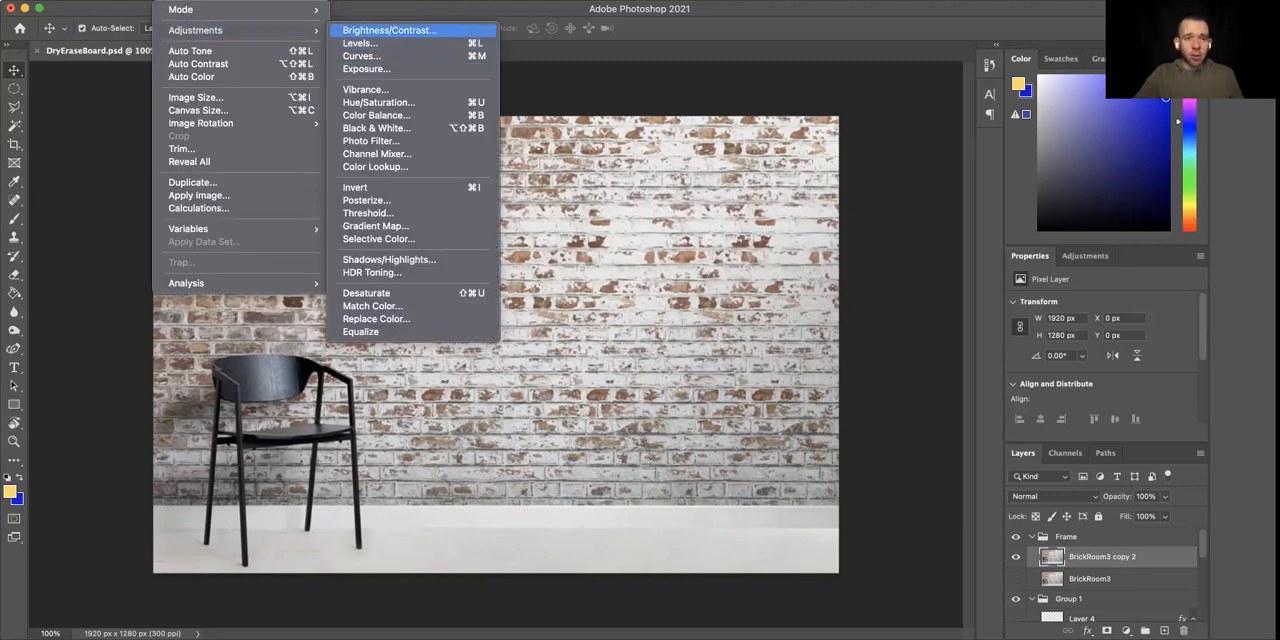
{"action": "left_click", "coordinate": [389, 30]}
{"action": "key", "text": "Tab"}
{"action": "type", "text": "52"}
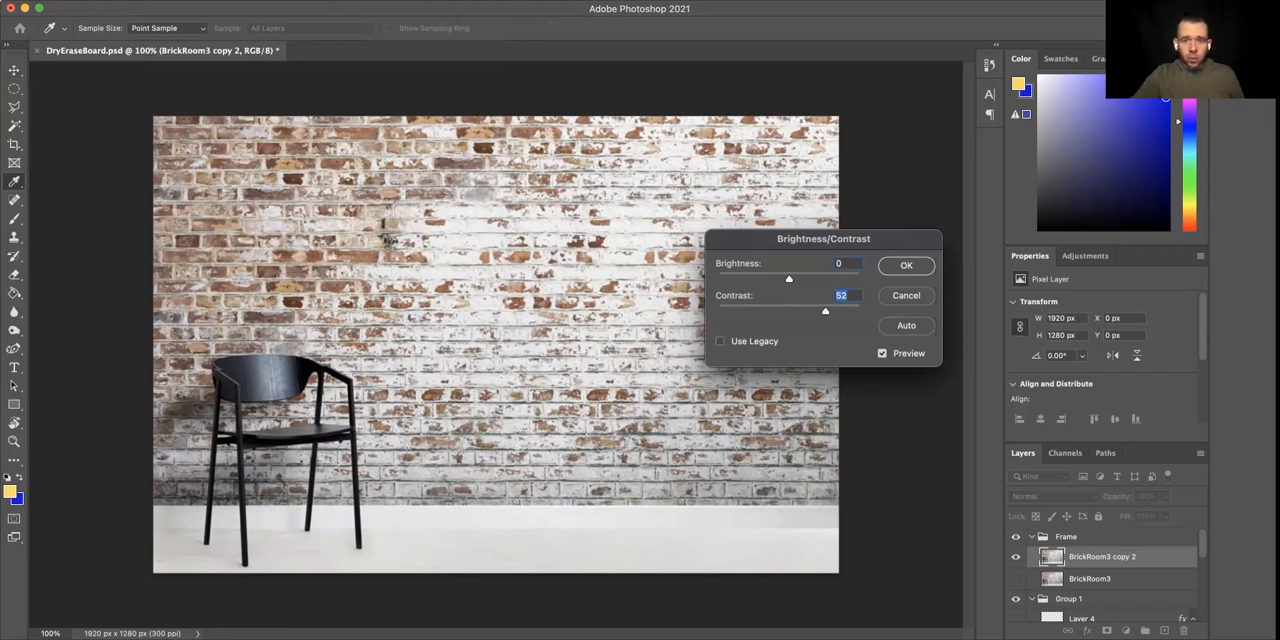
{"action": "key", "text": "shift+Tab"}
{"action": "key", "text": "Down"}
{"action": "key", "text": "Down"}
{"action": "key", "text": "Down"}
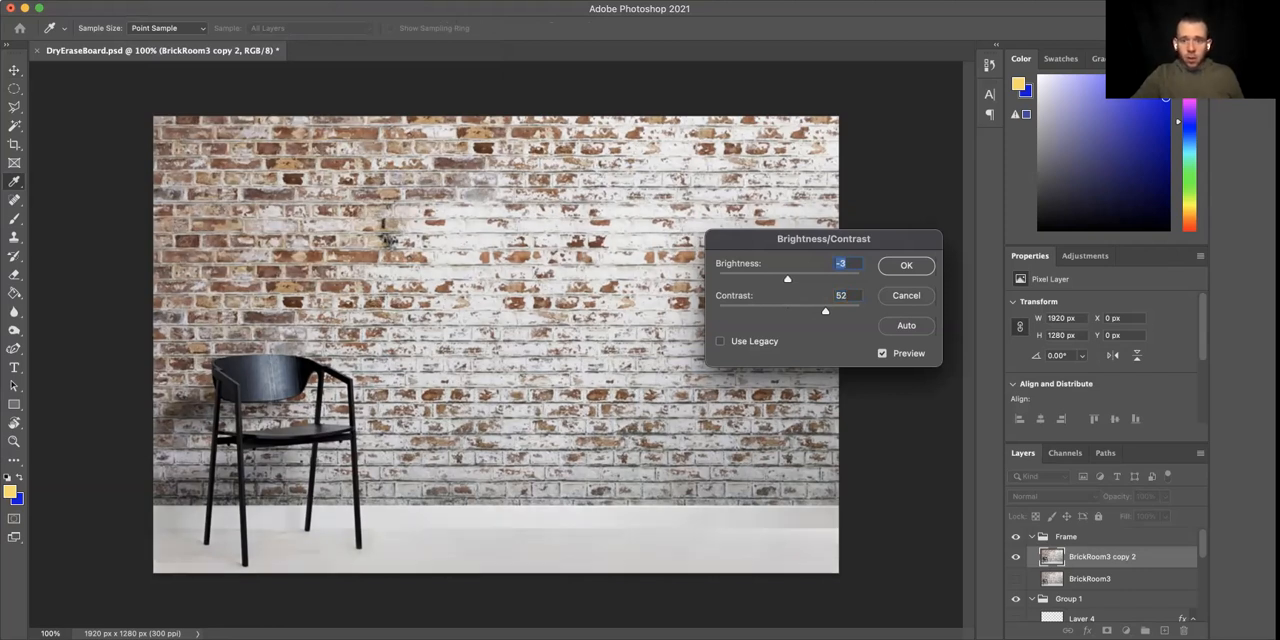
{"action": "key", "text": "Return"}
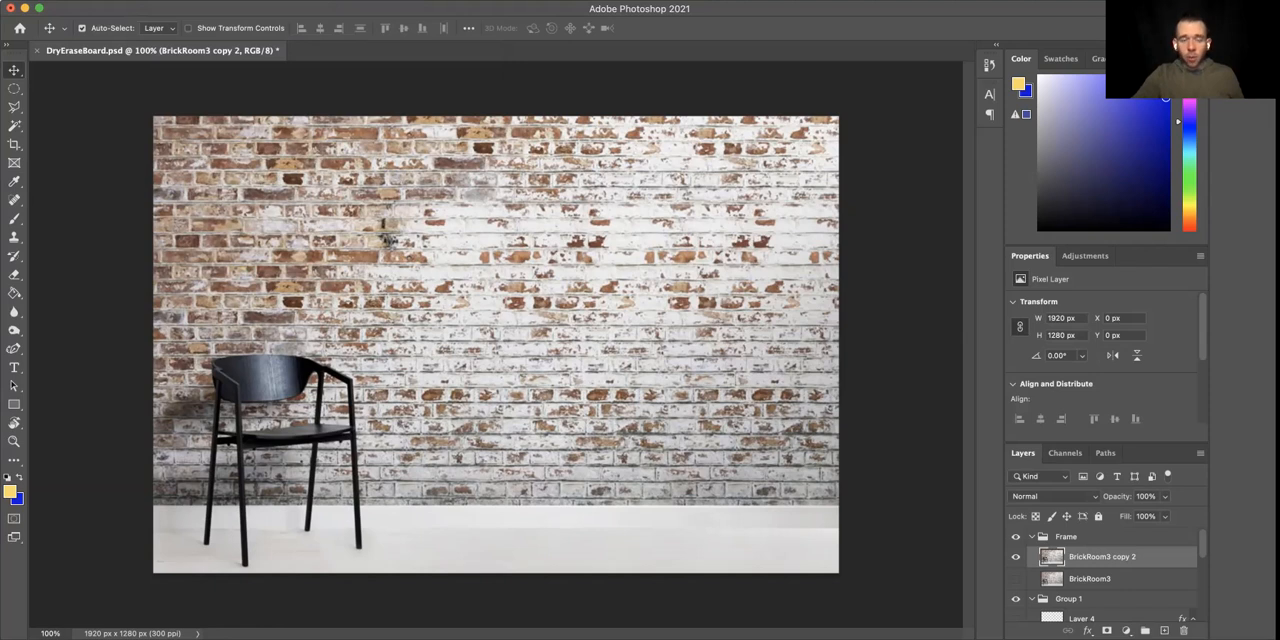
Apply a Hue/Saturation adjustment to the brick room copy with hue -12 and saturation +50.
{"action": "left_click", "coordinate": [170, 1]}
{"action": "mouse_move", "coordinate": [196, 31]}
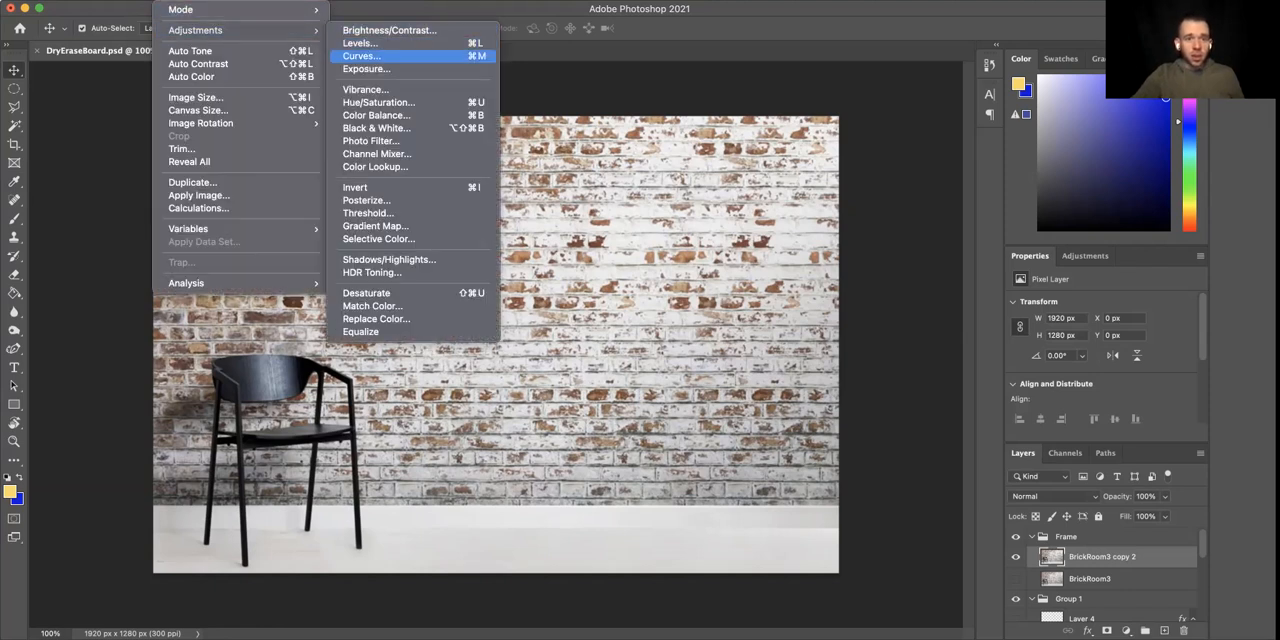
{"action": "left_click", "coordinate": [376, 102]}
{"action": "left_click_drag", "start_coordinate": [866, 370], "coordinate": [857, 336]}
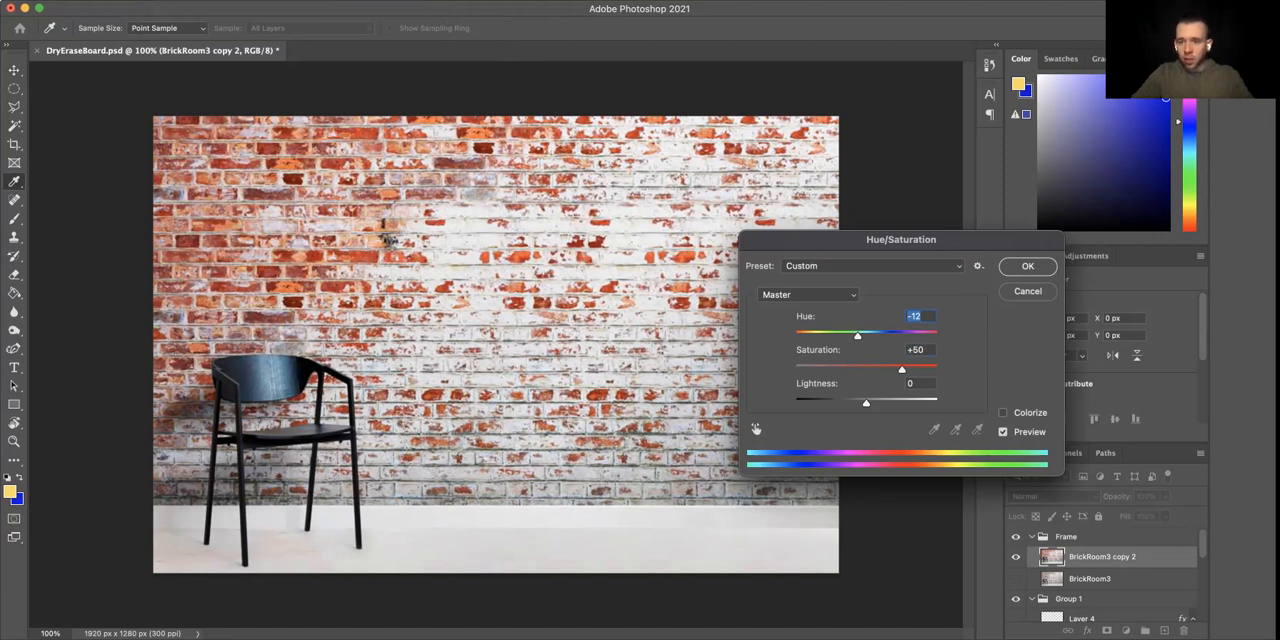
{"action": "key", "text": "Return"}
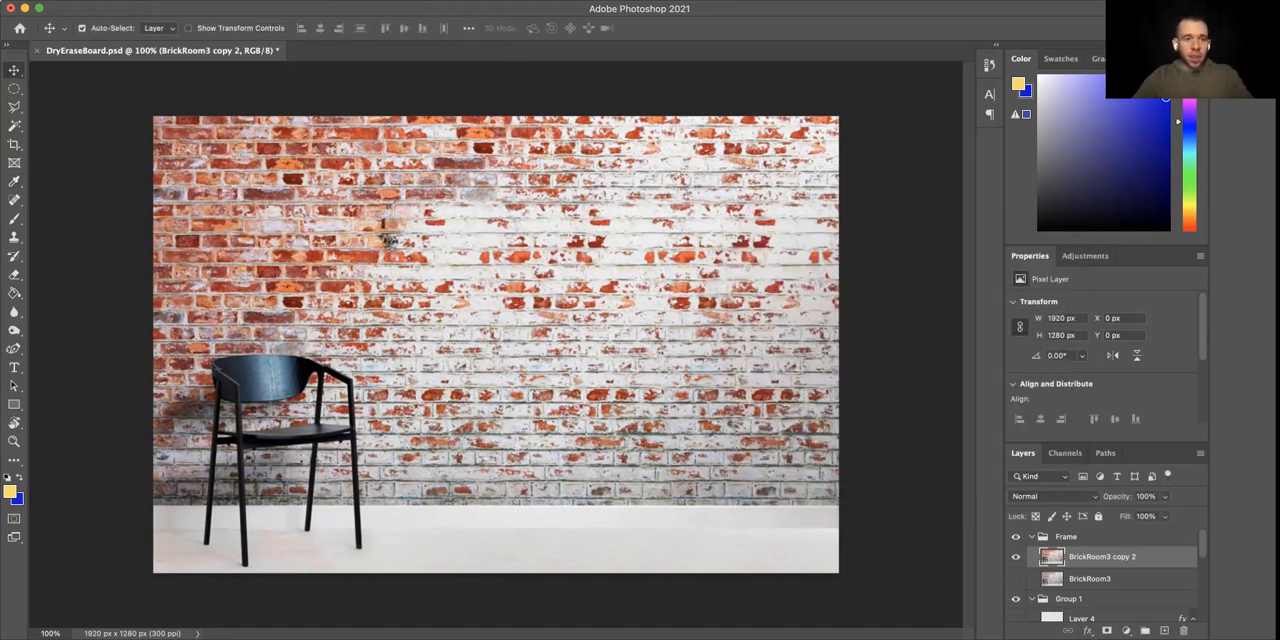
Apply a second Brightness/Contrast adjustment to the brick room copy with contrast 34.
{"action": "left_click", "coordinate": [136, 0]}
{"action": "mouse_move", "coordinate": [171, 0]}
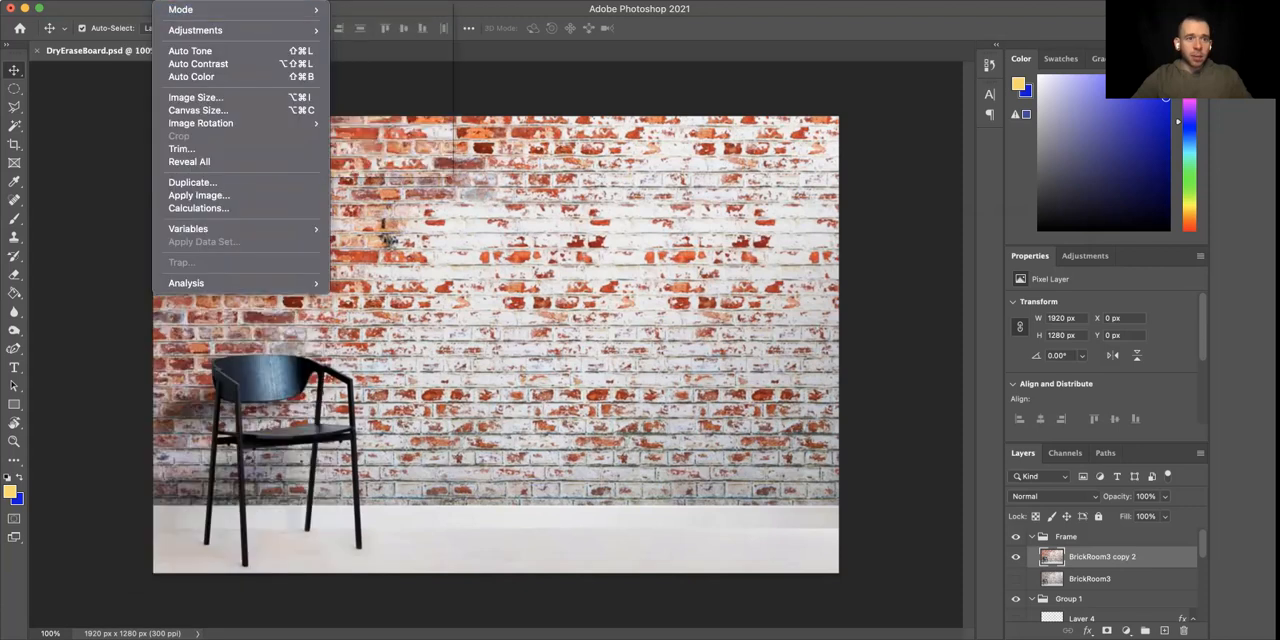
{"action": "mouse_move", "coordinate": [196, 31]}
{"action": "left_click", "coordinate": [389, 30]}
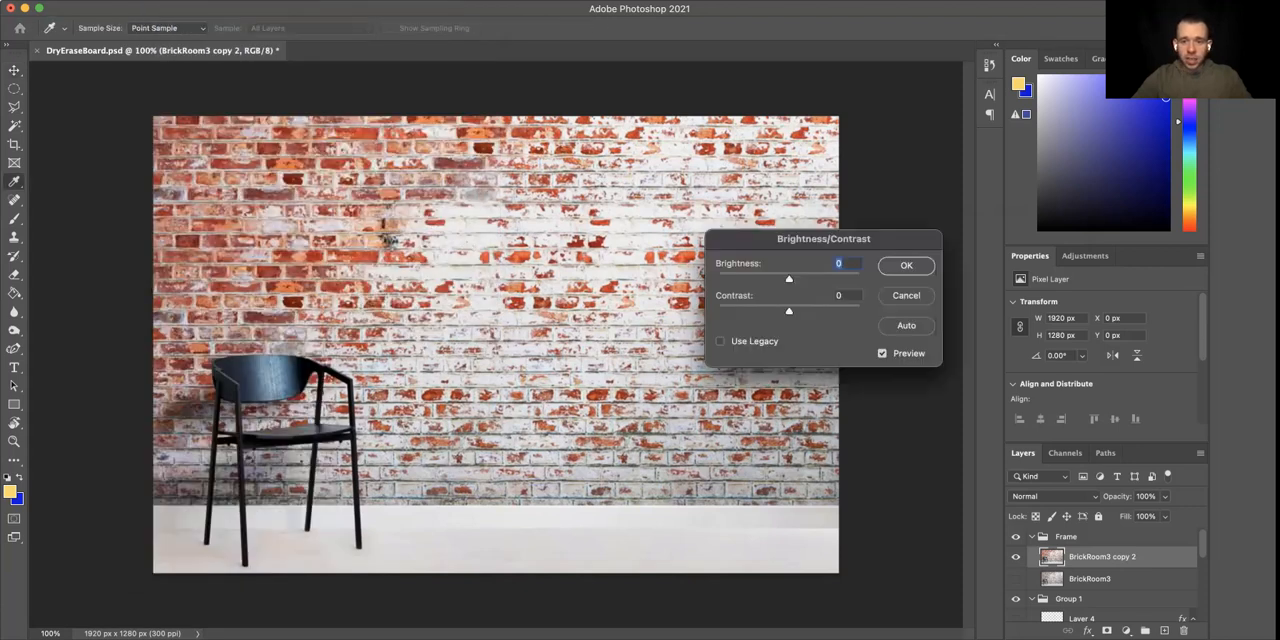
{"action": "left_click_drag", "start_coordinate": [802, 311], "coordinate": [813, 311]}
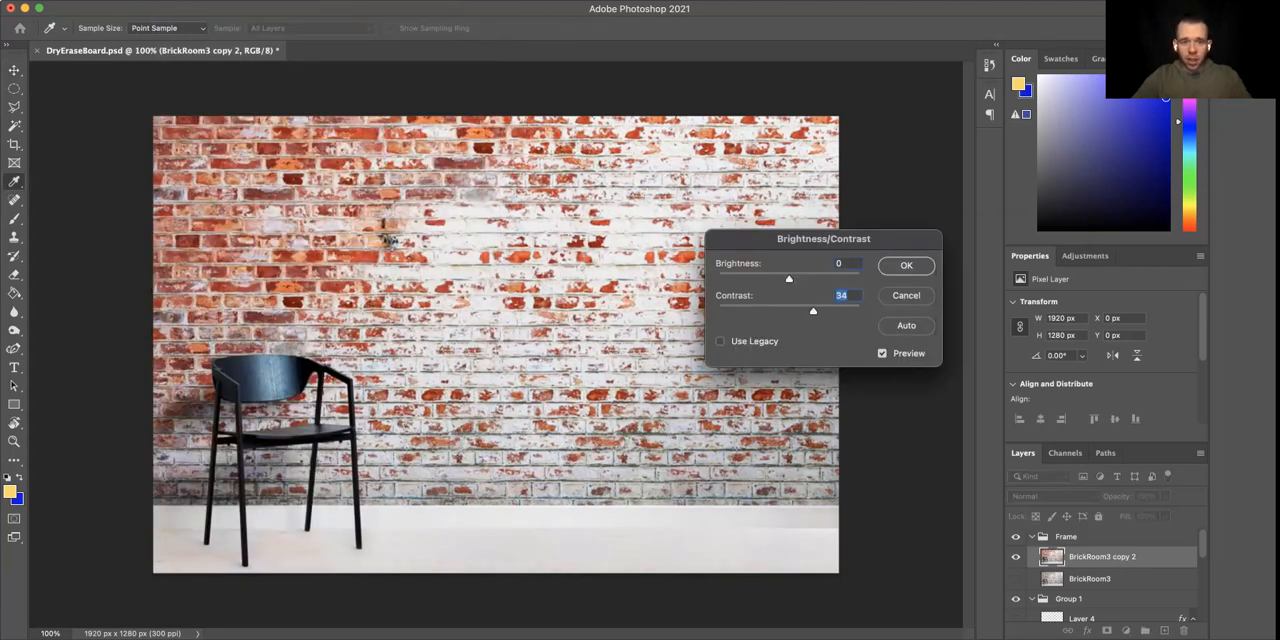
{"action": "key", "text": "Return"}
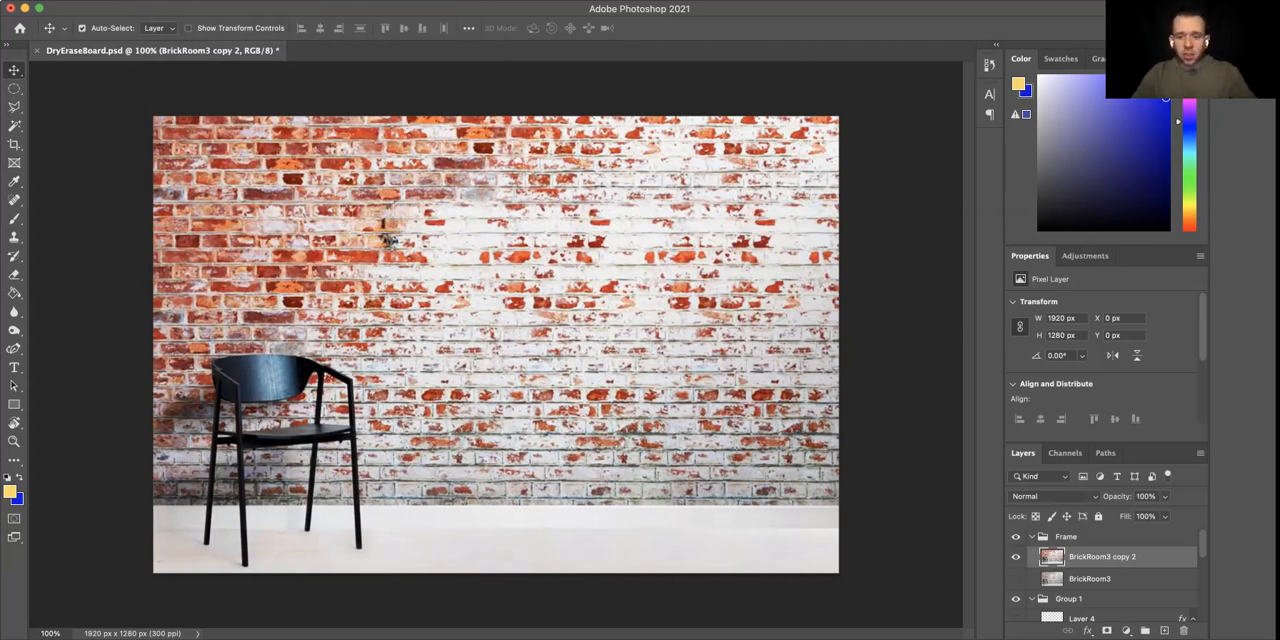
Hide the BrickRoom3 copy 2, Layer 3 and DryEraseBoard3 copy layers and make the Background group visible.
{"action": "scroll", "coordinate": [1100, 575], "scroll_direction": "down", "scroll_amount": 4}
{"action": "scroll", "coordinate": [1100, 575], "scroll_direction": "up", "scroll_amount": 4}
{"action": "left_click", "coordinate": [1016, 557]}
{"action": "scroll", "coordinate": [1016, 560], "scroll_direction": "down", "scroll_amount": 3}
{"action": "scroll", "coordinate": [1100, 575], "scroll_direction": "down", "scroll_amount": 1}
{"action": "scroll", "coordinate": [1100, 575], "scroll_direction": "down", "scroll_amount": 5}
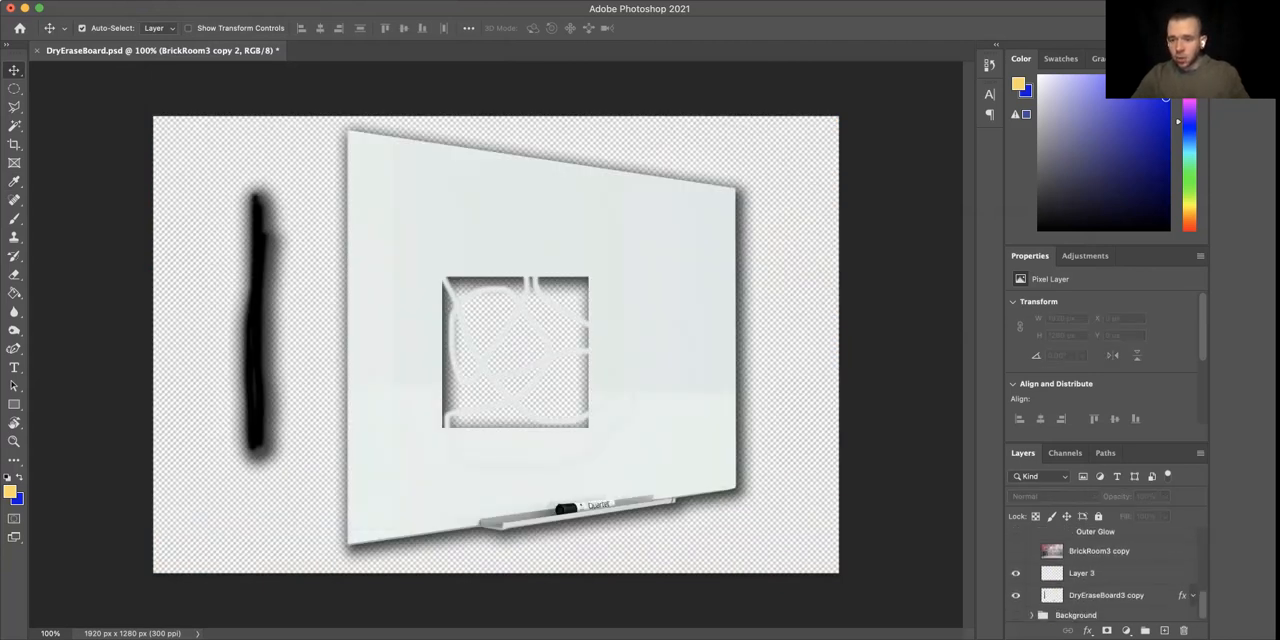
{"action": "left_click", "coordinate": [1016, 592]}
{"action": "left_click", "coordinate": [1016, 612]}
{"action": "left_click", "coordinate": [1016, 612]}
Expand the Background group, show the blue Layer 2 and hide the DryEraseBoard3 layer.
{"action": "left_click", "coordinate": [1032, 612]}
{"action": "scroll", "coordinate": [1032, 612], "scroll_direction": "down", "scroll_amount": 1}
{"action": "scroll", "coordinate": [1032, 590], "scroll_direction": "down", "scroll_amount": 3}
{"action": "left_click", "coordinate": [1016, 581]}
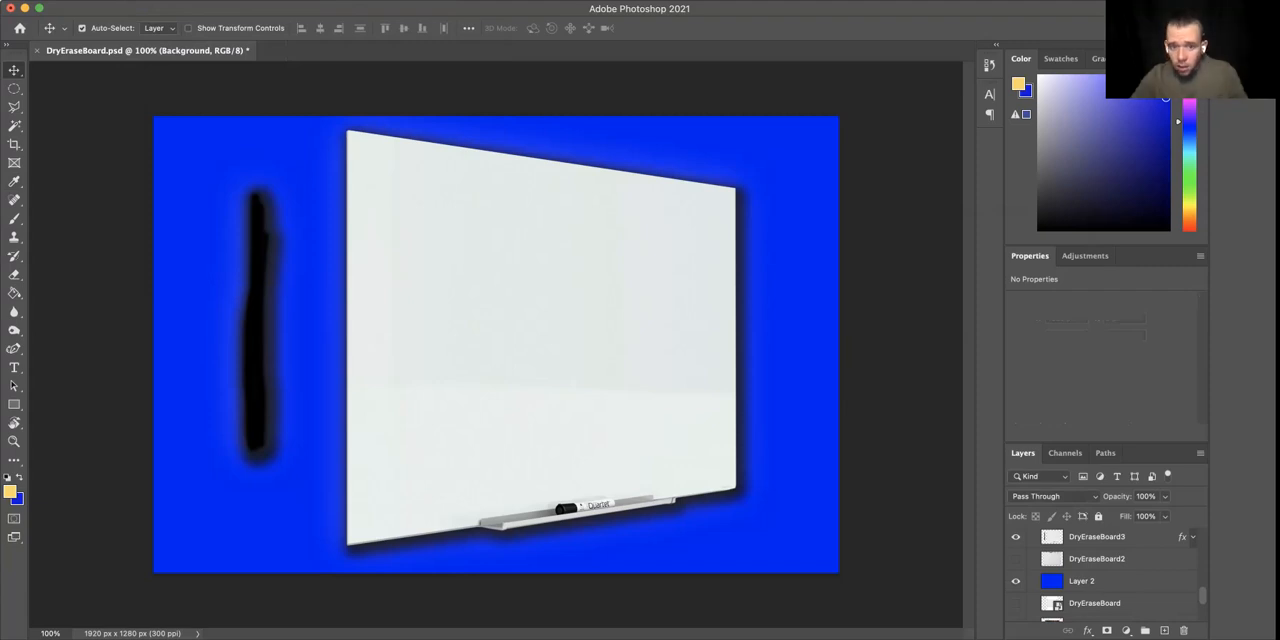
{"action": "left_click", "coordinate": [1016, 536]}
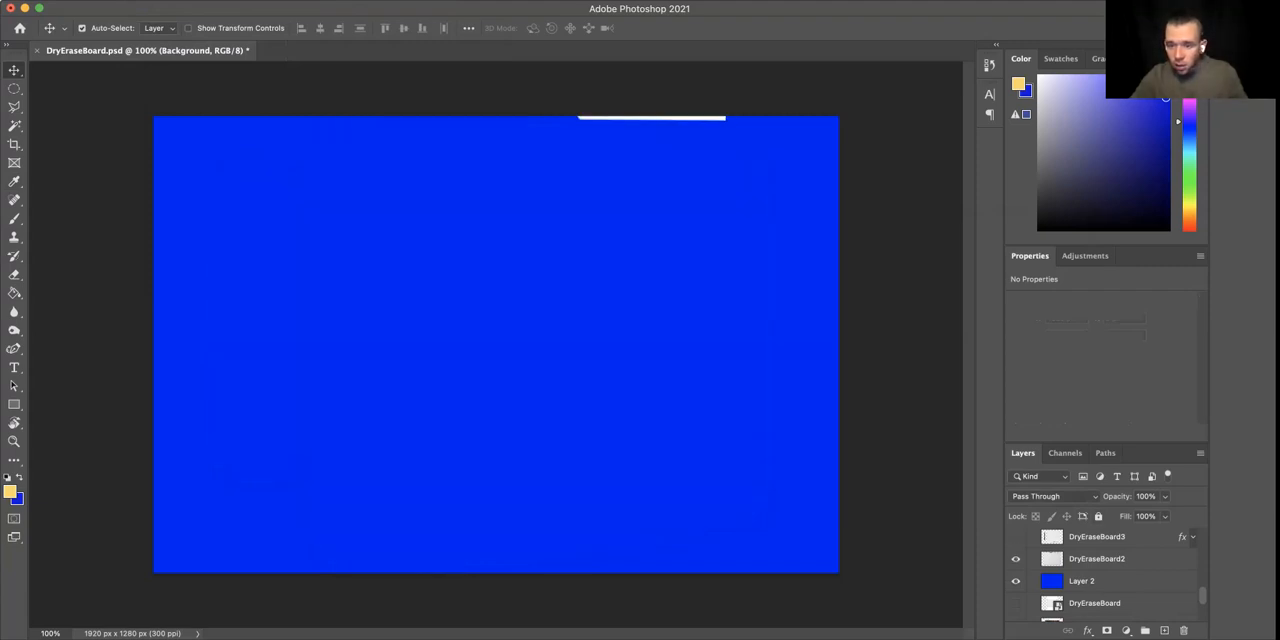
Show the DryEraseBoard2 layer and move it out of the Background group into the Frame group.
{"action": "left_click", "coordinate": [1016, 558]}
{"action": "left_click_drag", "start_coordinate": [1098, 560], "coordinate": [1098, 548]}
{"action": "scroll", "coordinate": [1098, 560], "scroll_direction": "down", "scroll_amount": 10}
{"action": "scroll", "coordinate": [1100, 570], "scroll_direction": "up", "scroll_amount": 10}
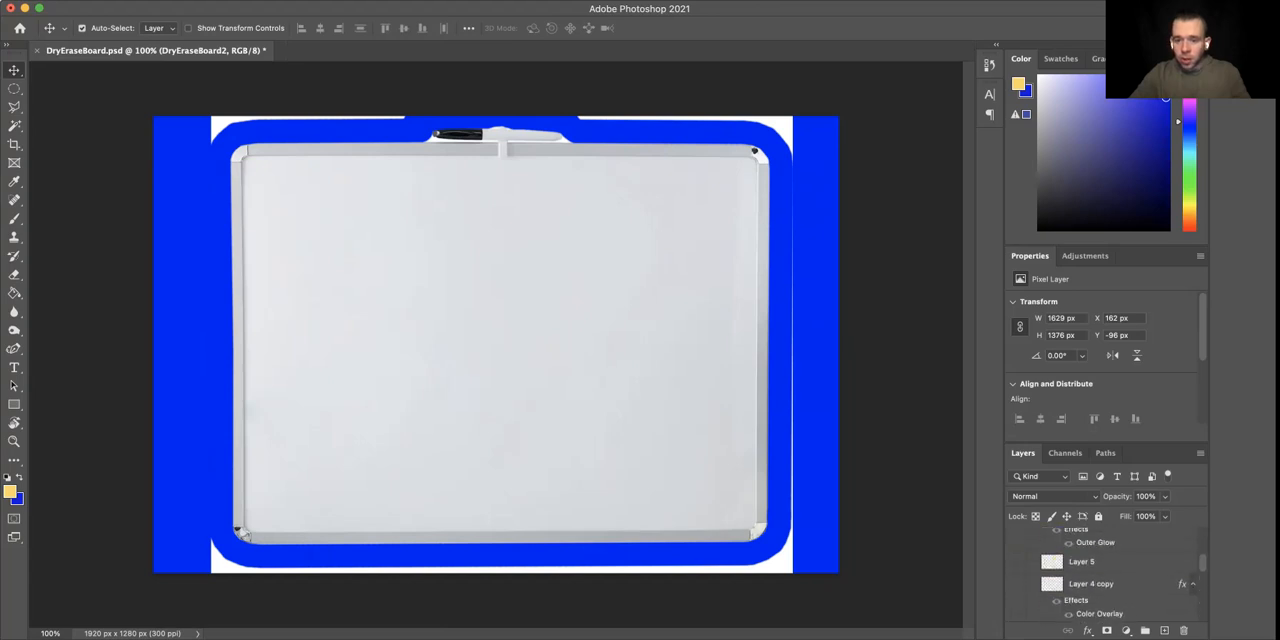
Hide DryEraseBoard2, show the BrickRoom2 layer and hide the blue Layer 2 covering it.
{"action": "left_click", "coordinate": [1016, 556]}
{"action": "scroll", "coordinate": [1100, 570], "scroll_direction": "down", "scroll_amount": 10}
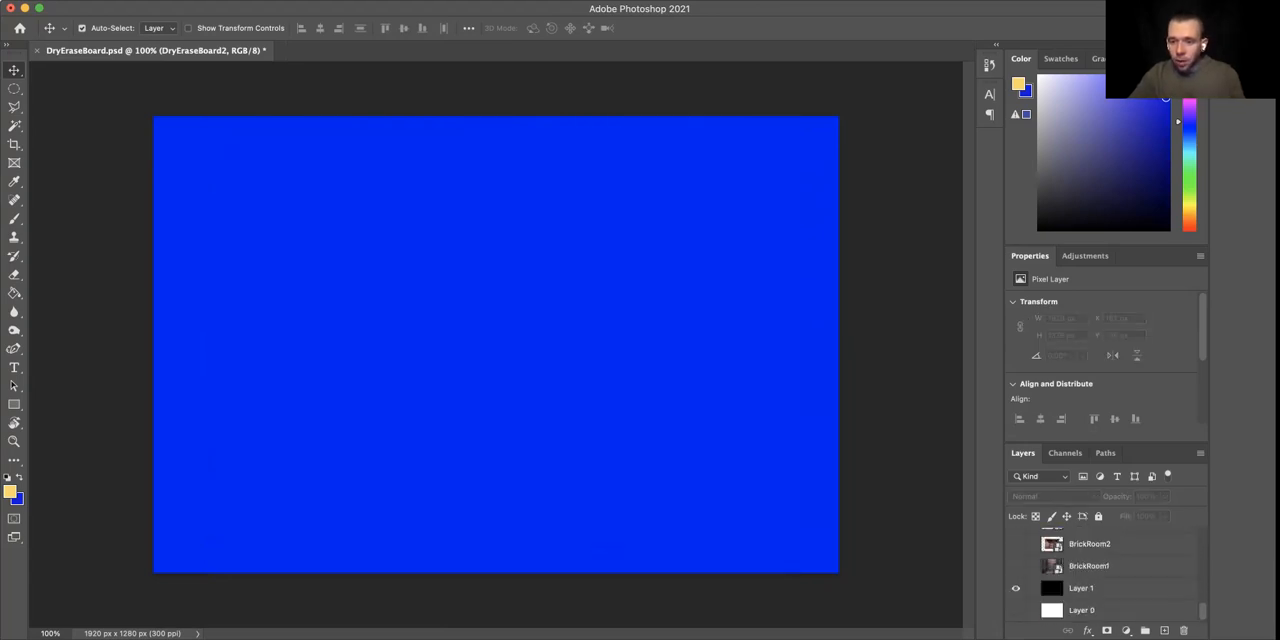
{"action": "left_click", "coordinate": [1016, 544]}
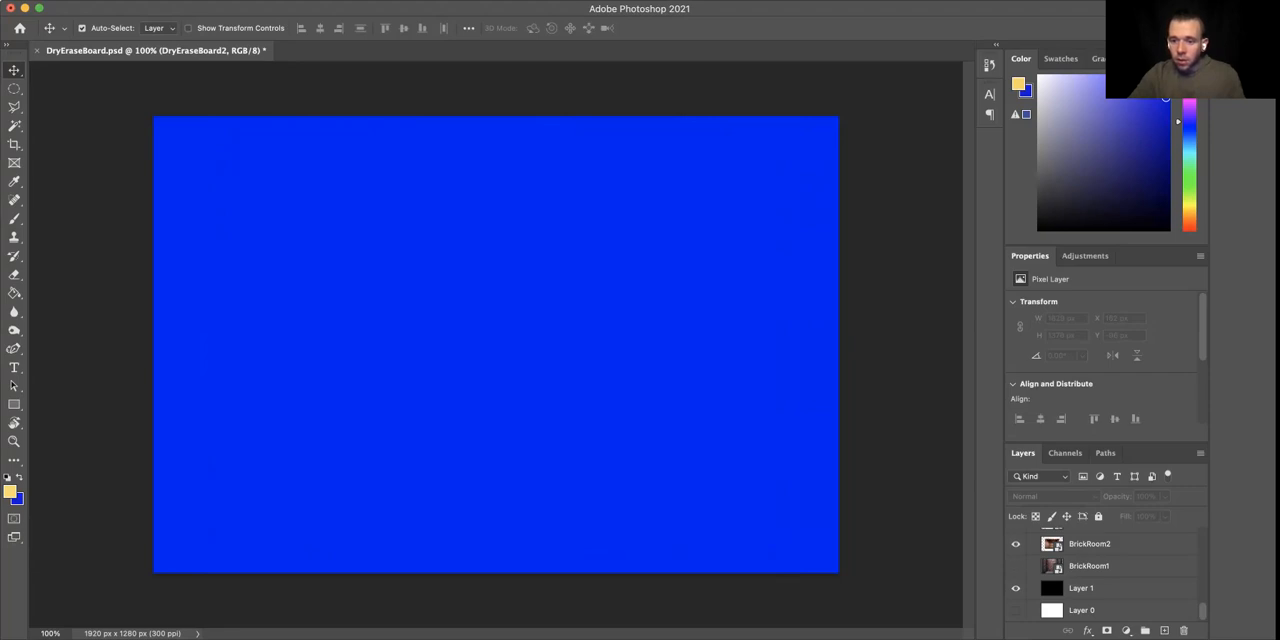
{"action": "scroll", "coordinate": [1016, 560], "scroll_direction": "up", "scroll_amount": 3}
{"action": "left_click", "coordinate": [1016, 539]}
{"action": "left_click", "coordinate": [1016, 561]}
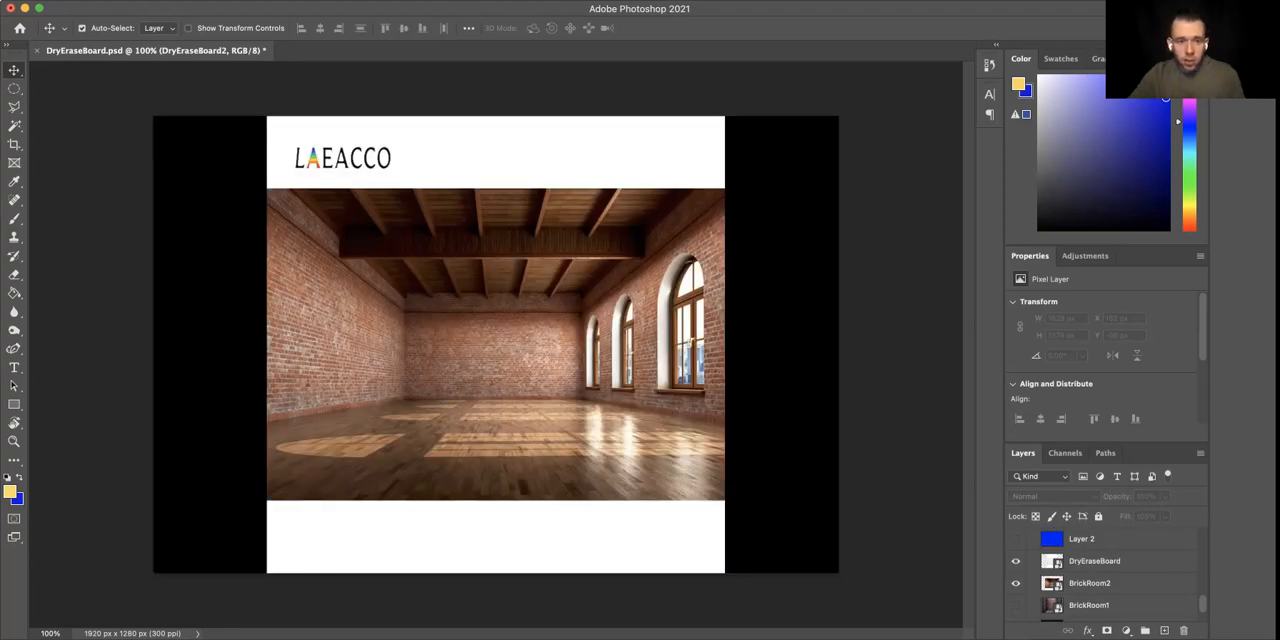
Hide the DryEraseBoard and DryEraseBoard3 layers and show DryEraseBoard2 in the Frame group.
{"action": "left_click", "coordinate": [1016, 561]}
{"action": "scroll", "coordinate": [1016, 568], "scroll_direction": "up", "scroll_amount": 3}
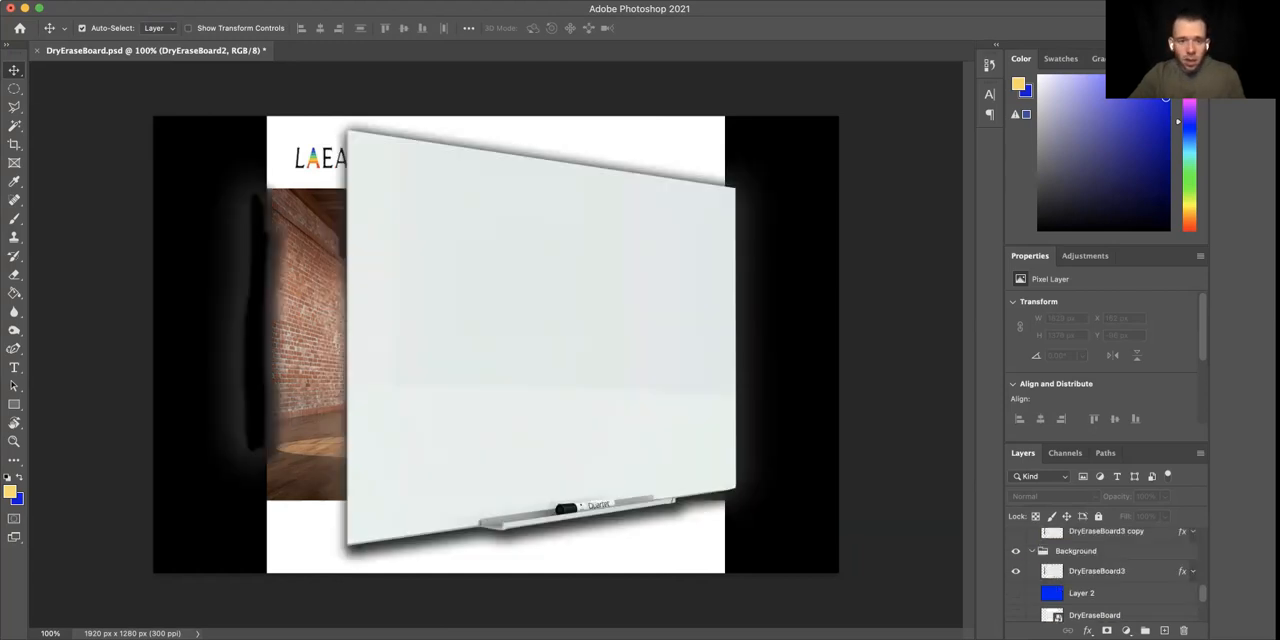
{"action": "left_click", "coordinate": [1016, 571]}
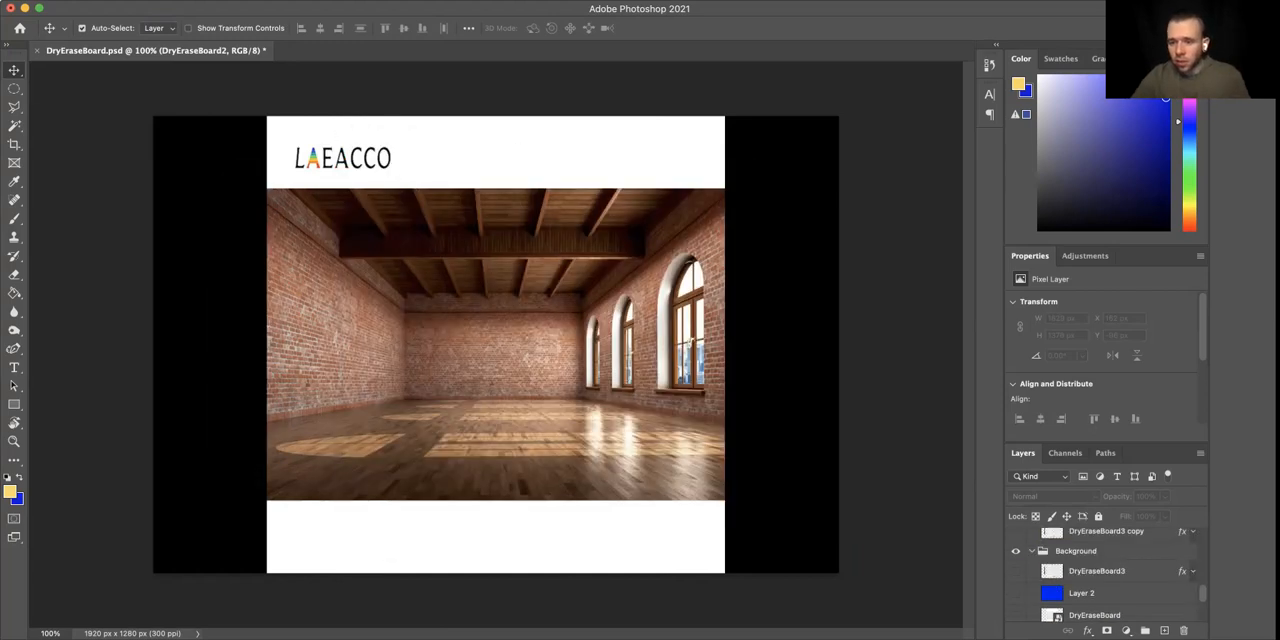
{"action": "scroll", "coordinate": [1016, 571], "scroll_direction": "up", "scroll_amount": 10}
{"action": "left_click", "coordinate": [1016, 556]}
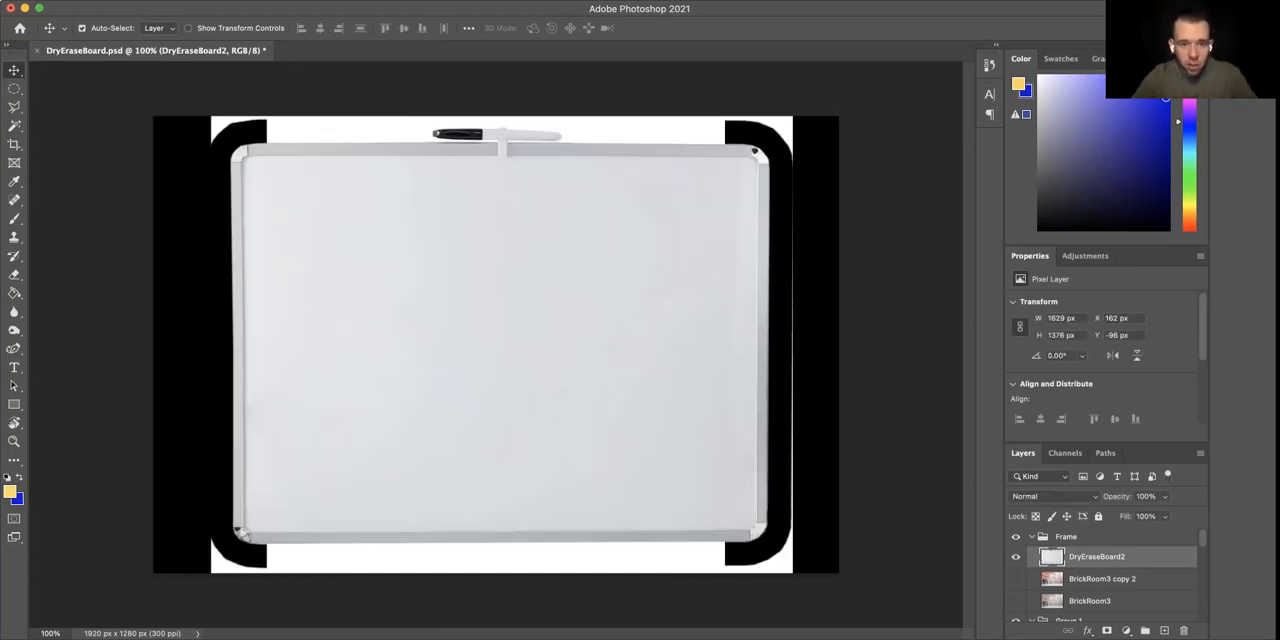
Hide the BrickRoom2 layer so the DryEraseBoard2 whiteboard sits on the plain black layer.
{"action": "scroll", "coordinate": [1100, 575], "scroll_direction": "down", "scroll_amount": 3}
{"action": "scroll", "coordinate": [1100, 575], "scroll_direction": "down", "scroll_amount": 5}
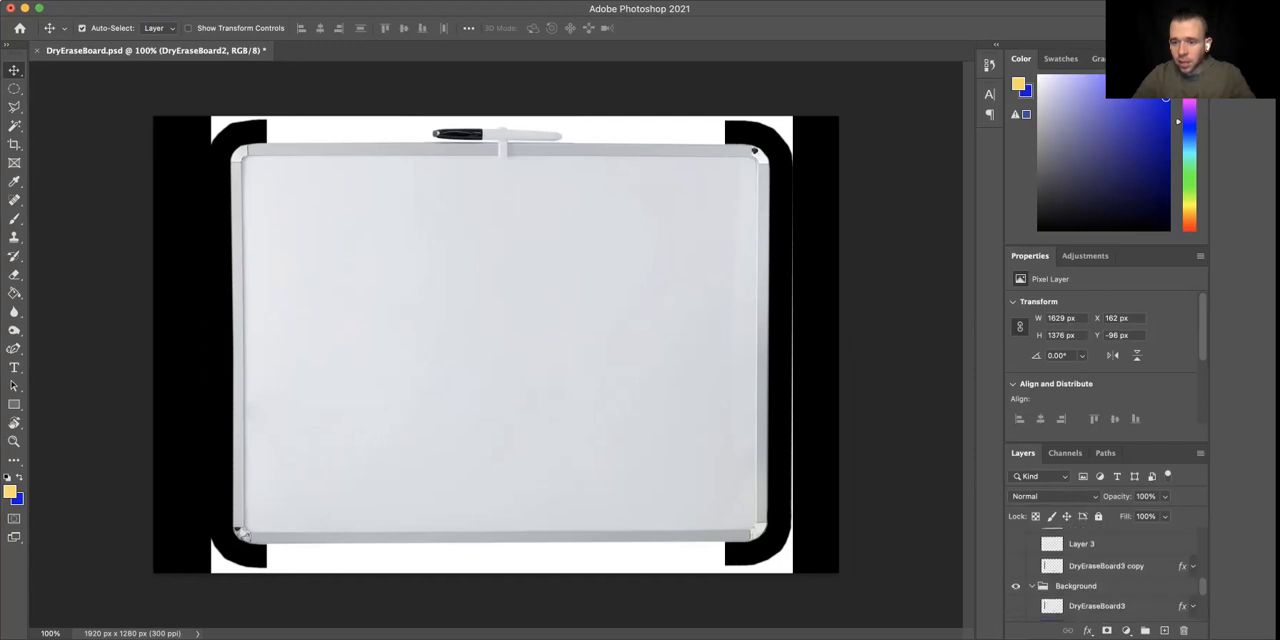
{"action": "left_click", "coordinate": [1016, 544]}
{"action": "scroll", "coordinate": [1050, 570], "scroll_direction": "up", "scroll_amount": 4}
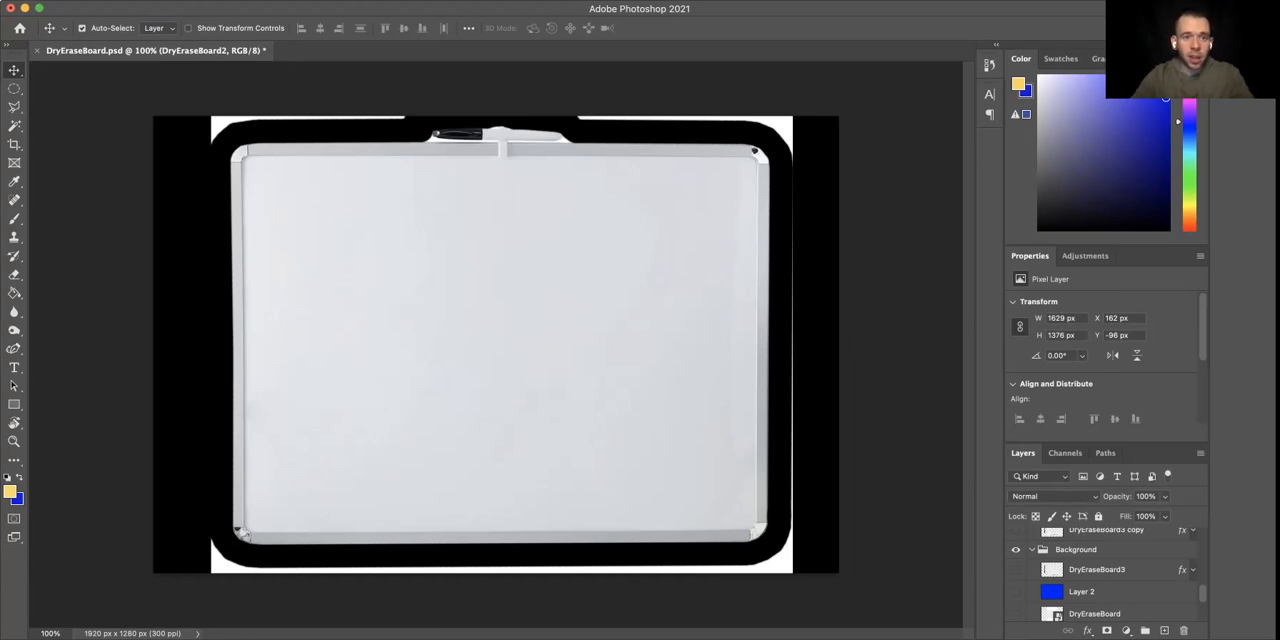
Outline the whiteboard and its marker with the Polygonal Lasso through the surrounding black border and invert the selection.
{"action": "scroll", "coordinate": [487, 332], "scroll_direction": "up", "scroll_amount": 1}
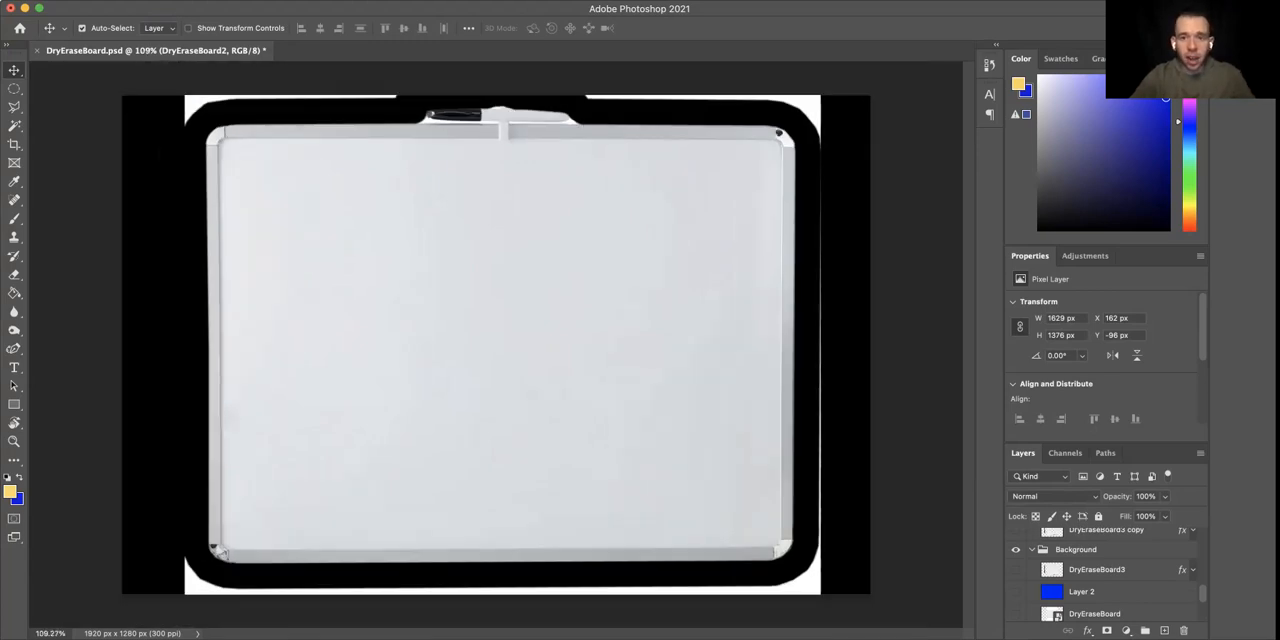
{"action": "key", "text": "l"}
{"action": "left_click", "coordinate": [397, 106]}
{"action": "left_click", "coordinate": [209, 117]}
{"action": "left_click", "coordinate": [190, 139]}
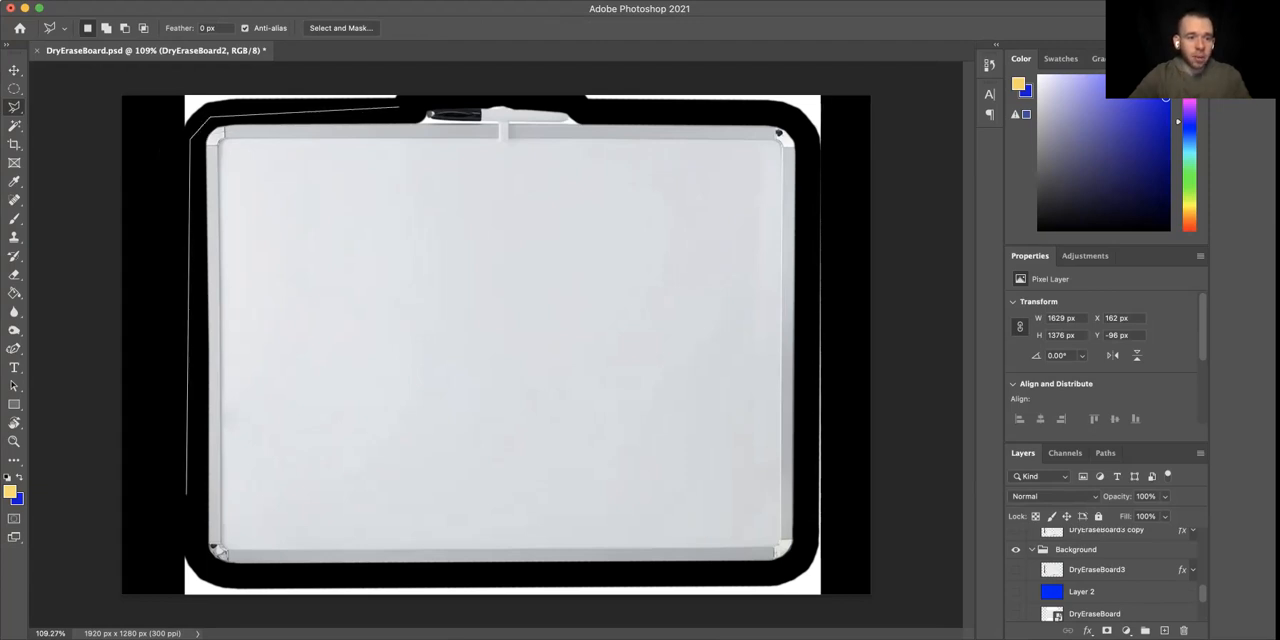
{"action": "left_click", "coordinate": [200, 556]}
{"action": "left_click", "coordinate": [222, 580]}
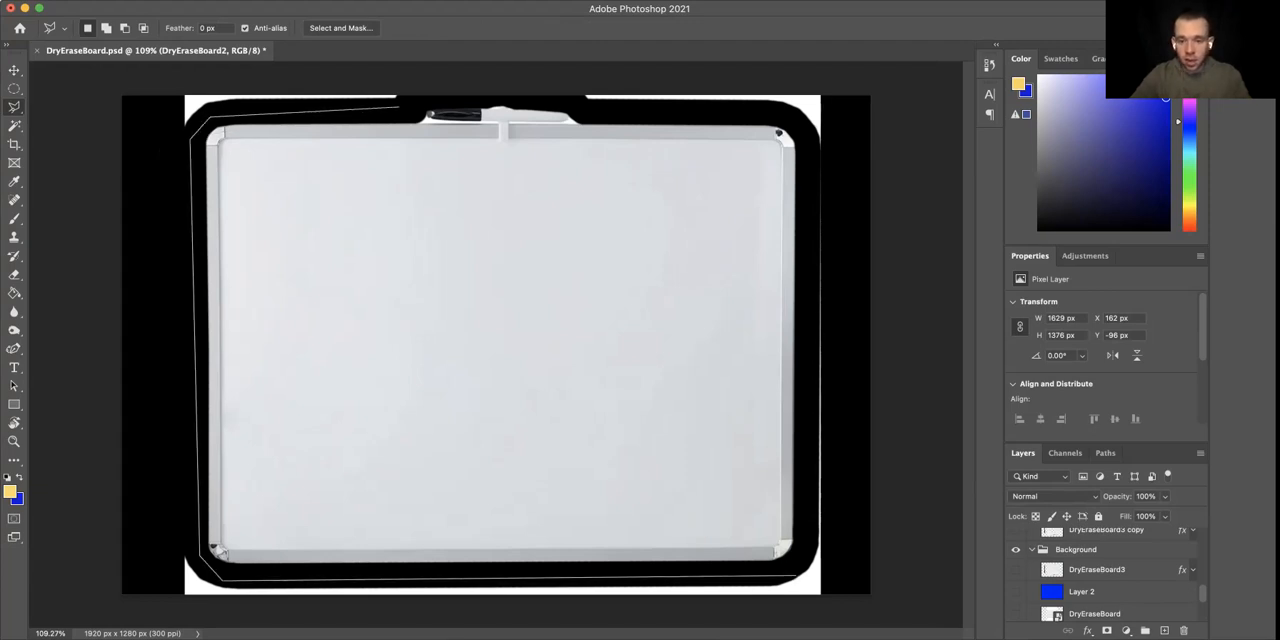
{"action": "left_click", "coordinate": [790, 576]}
{"action": "left_click", "coordinate": [811, 538]}
{"action": "left_click", "coordinate": [809, 153]}
{"action": "left_click", "coordinate": [786, 117]}
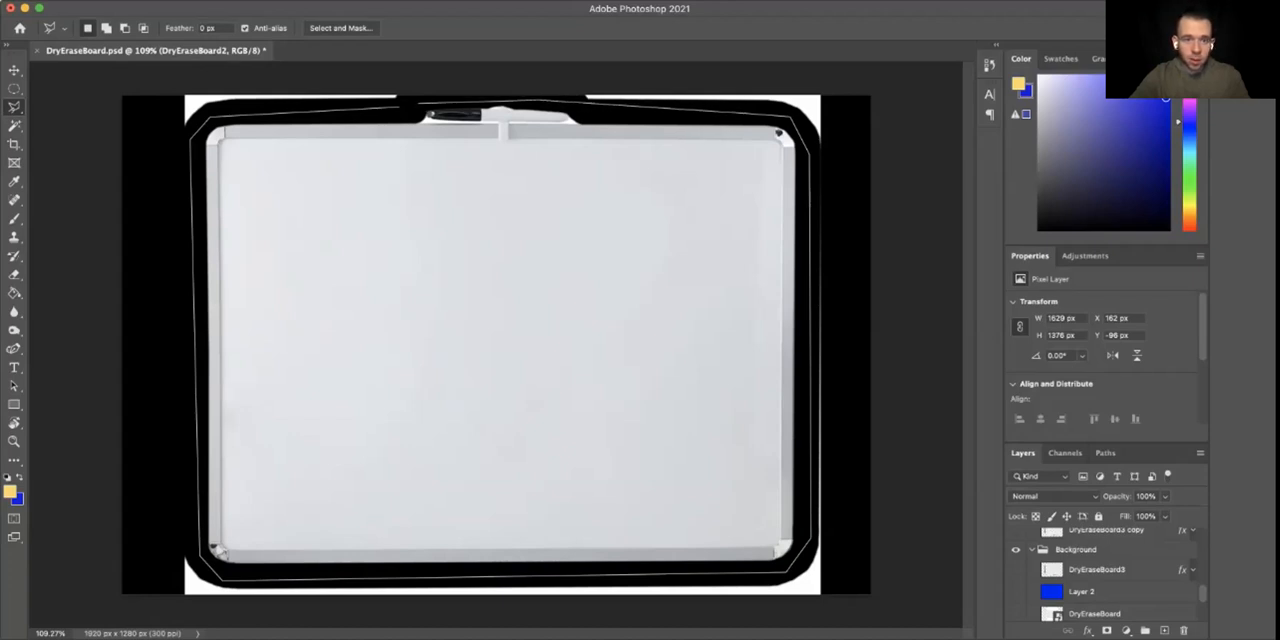
{"action": "left_click", "coordinate": [405, 106]}
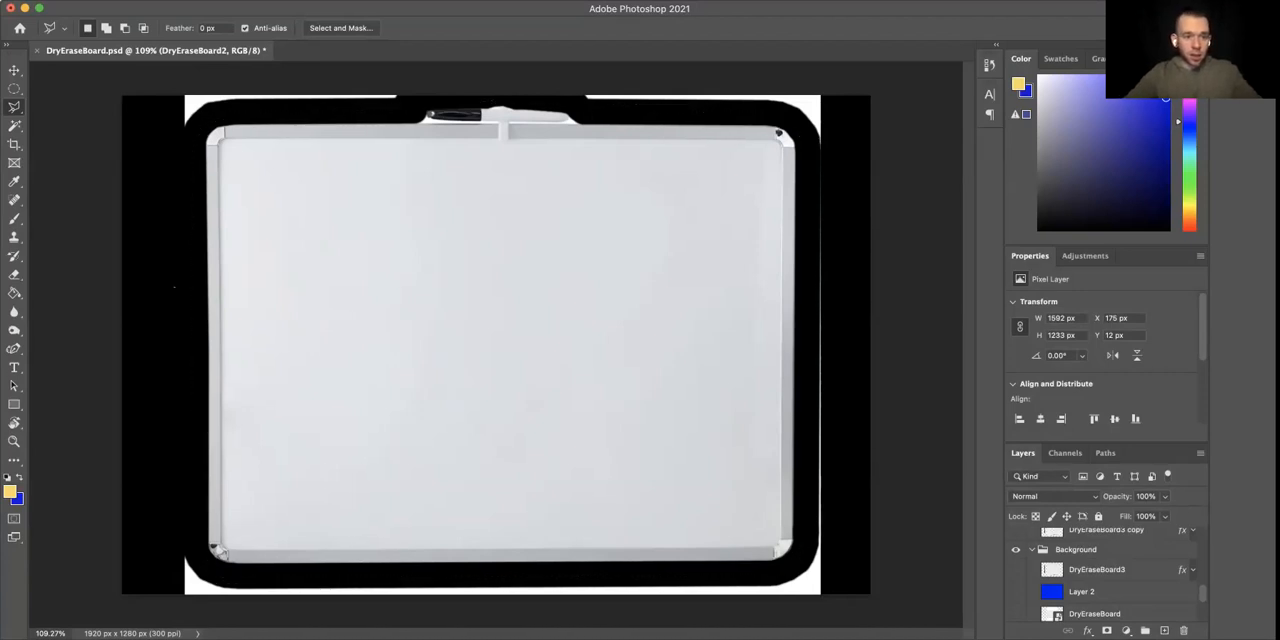
{"action": "key", "text": "super+z"}
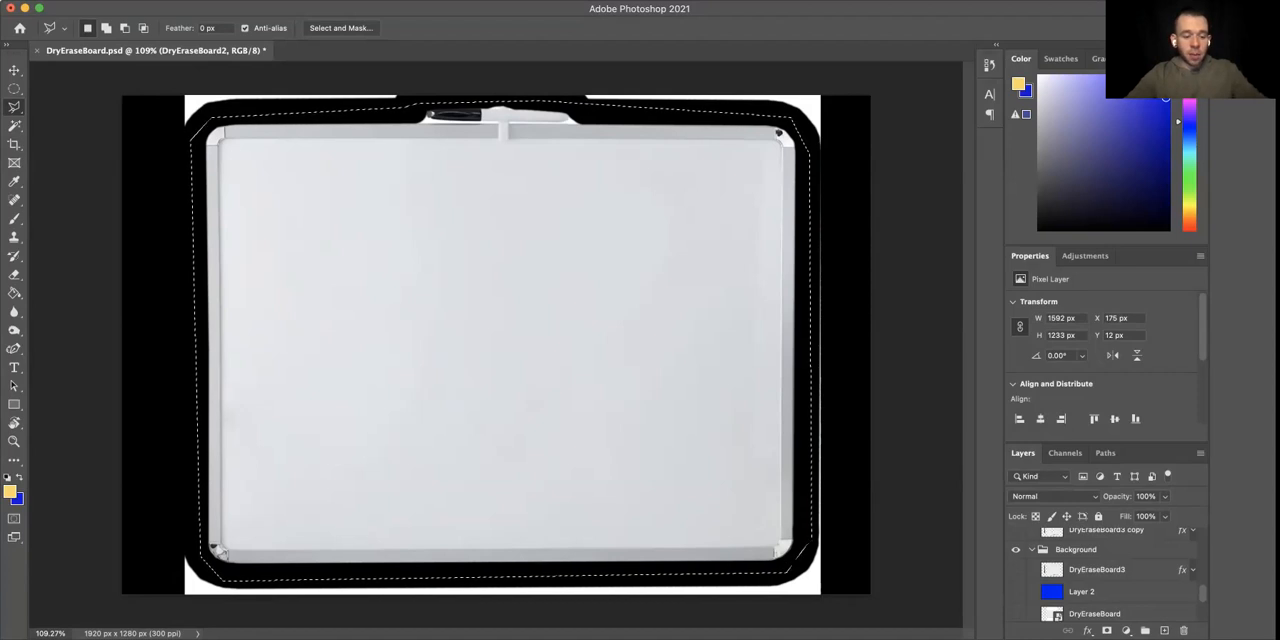
{"action": "key", "text": "shift+super+i"}
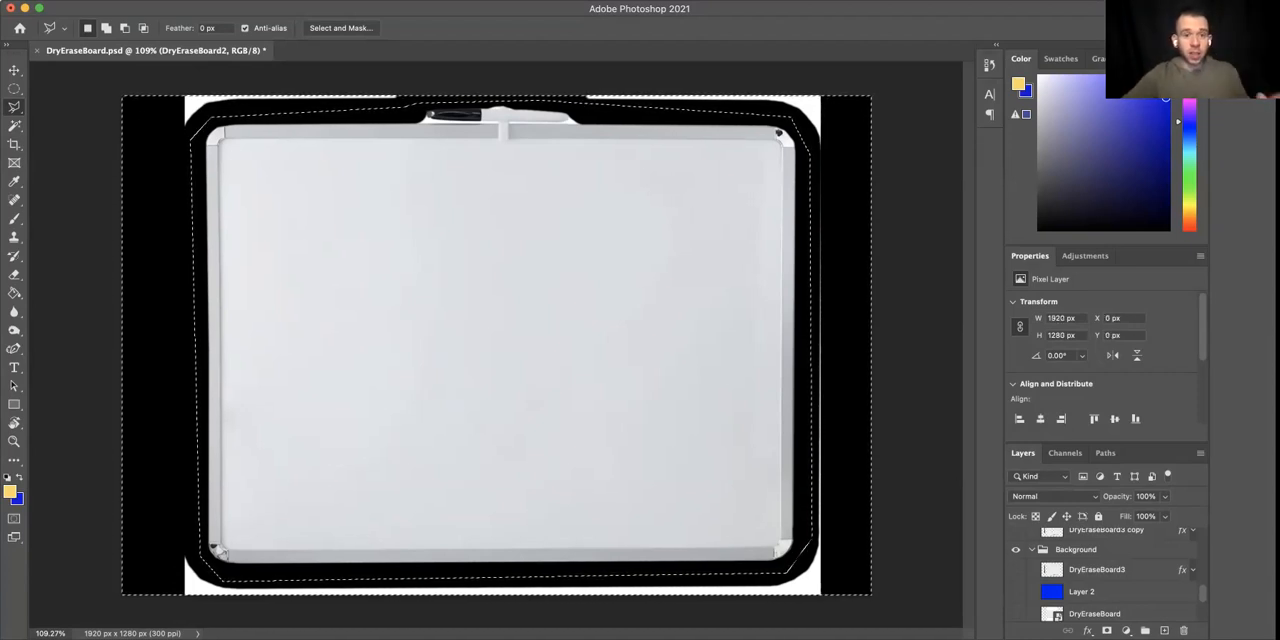
Delete the selected surroundings of the DryEraseBoard2 whiteboard and clear the selection.
{"action": "key", "text": "Delete"}
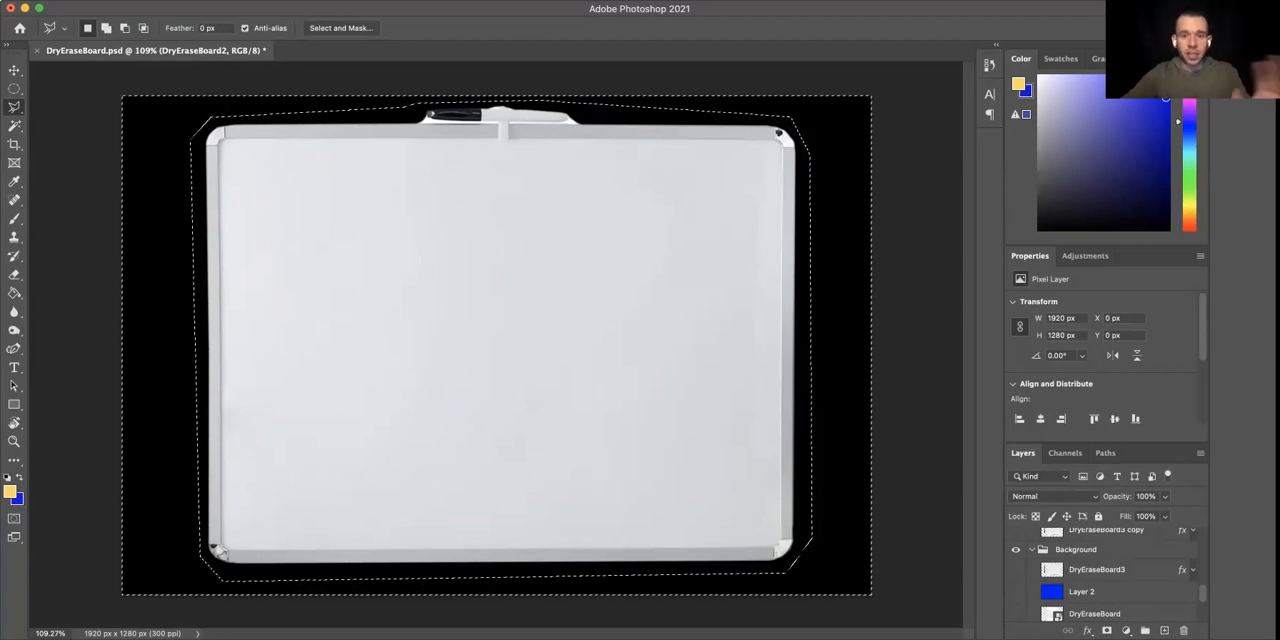
{"action": "key", "text": "super+d"}
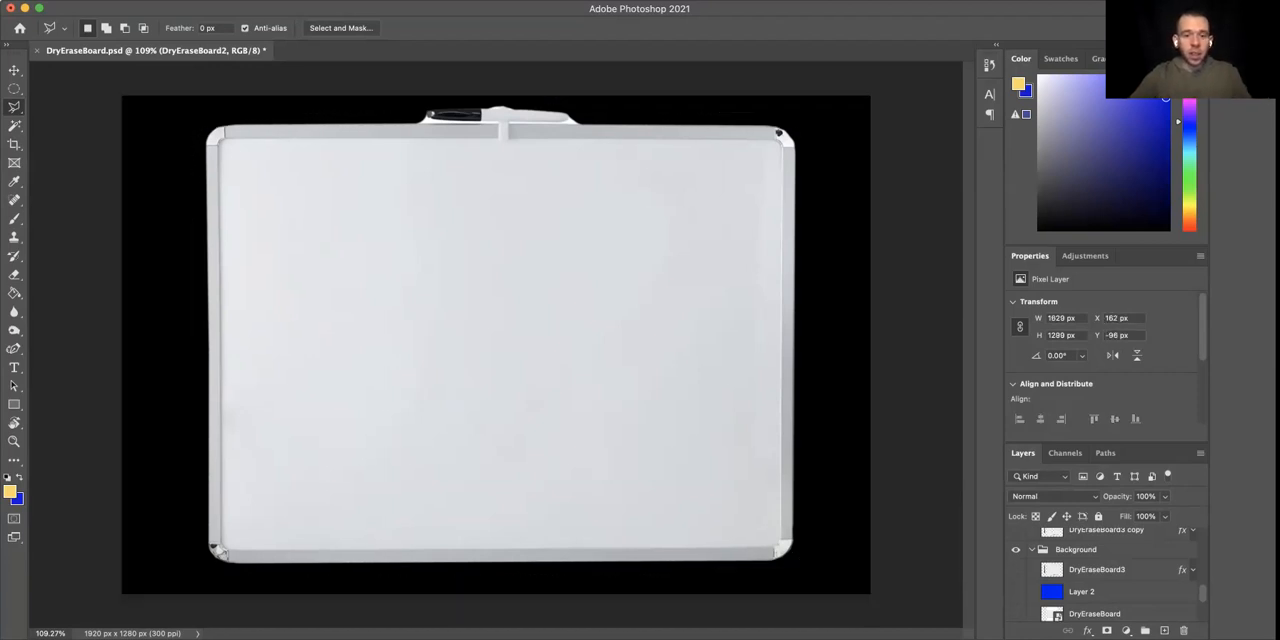
Set up the Eraser with a 15 px brush at 90% hardness for cleaning up around the marker.
{"action": "scroll", "coordinate": [496, 345], "scroll_direction": "up", "scroll_amount": 6}
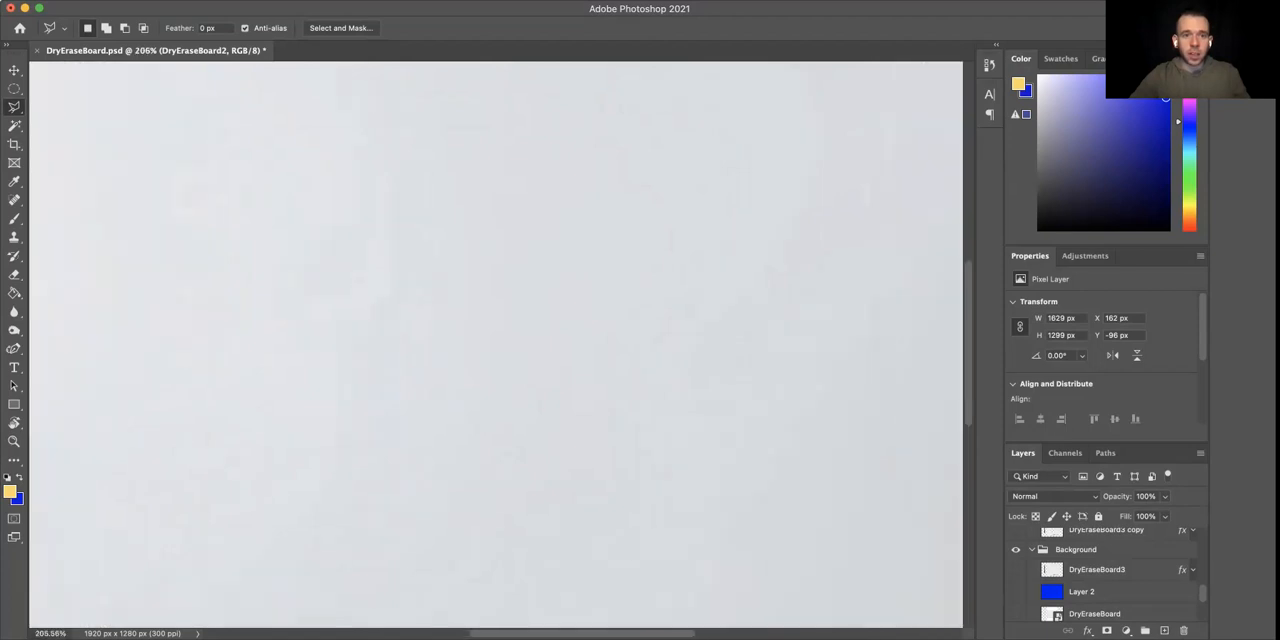
{"action": "scroll", "coordinate": [496, 345], "scroll_direction": "up", "scroll_amount": 6}
{"action": "scroll", "coordinate": [496, 345], "scroll_direction": "down", "scroll_amount": 3}
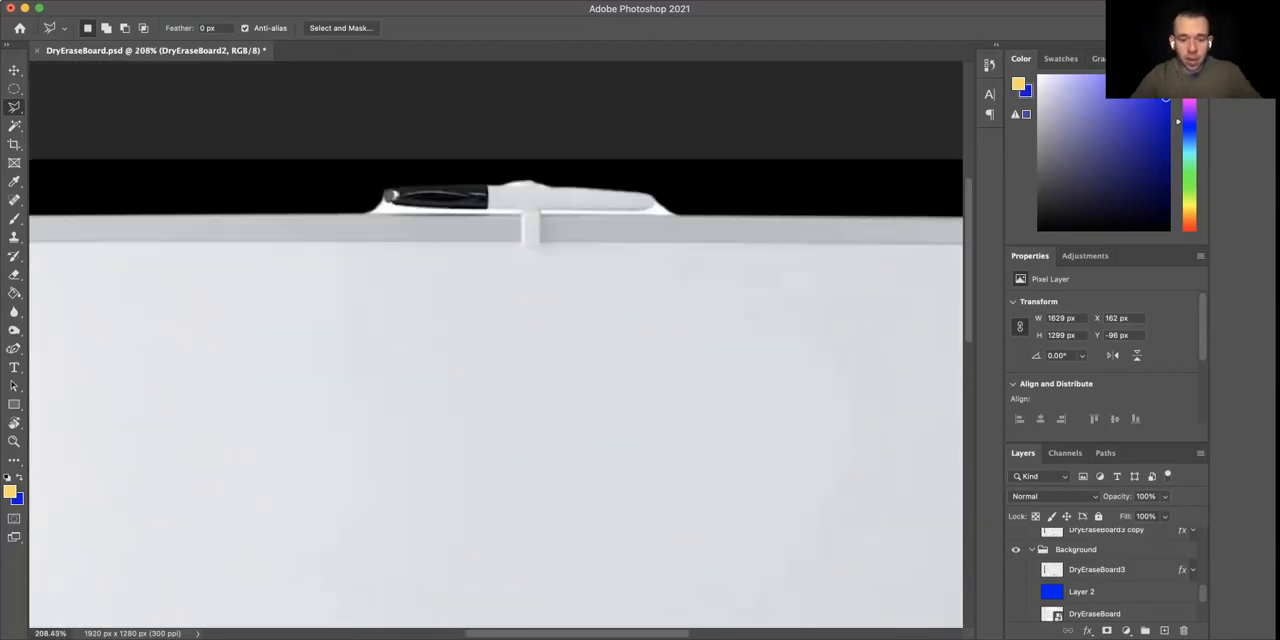
{"action": "key", "text": "e"}
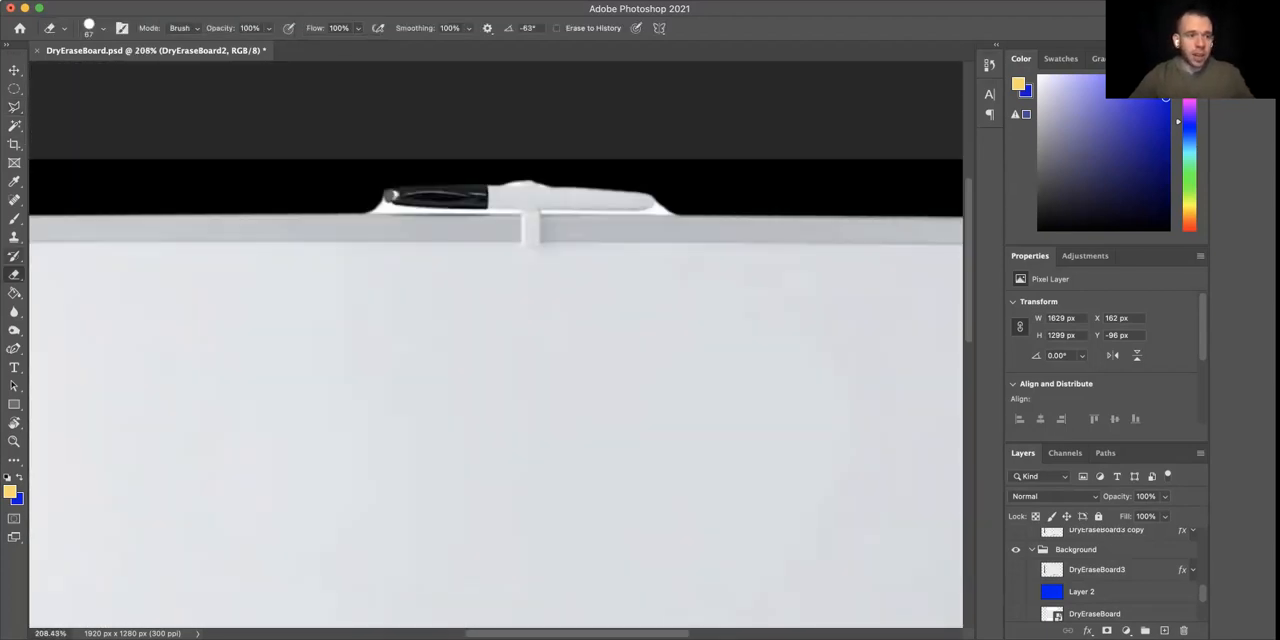
{"action": "right_click", "coordinate": [14, 274]}
{"action": "left_click", "coordinate": [72, 273]}
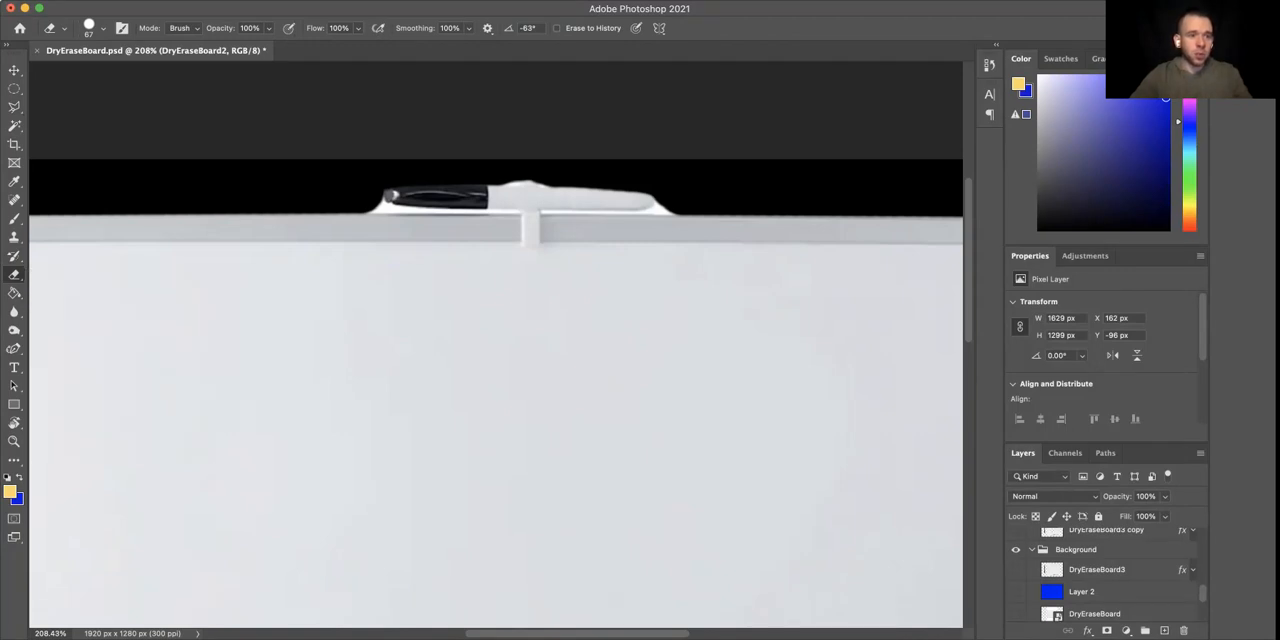
{"action": "left_click", "coordinate": [100, 27]}
{"action": "left_click_drag", "start_coordinate": [110, 73], "coordinate": [86, 73]}
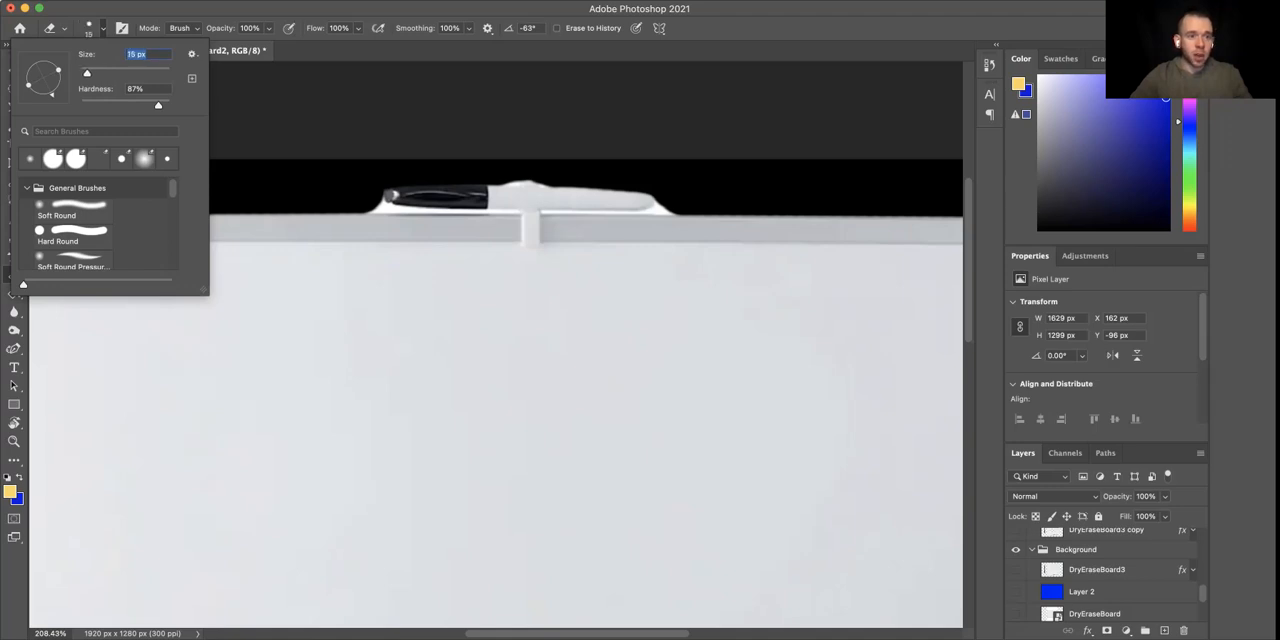
{"action": "left_click_drag", "start_coordinate": [158, 105], "coordinate": [161, 105]}
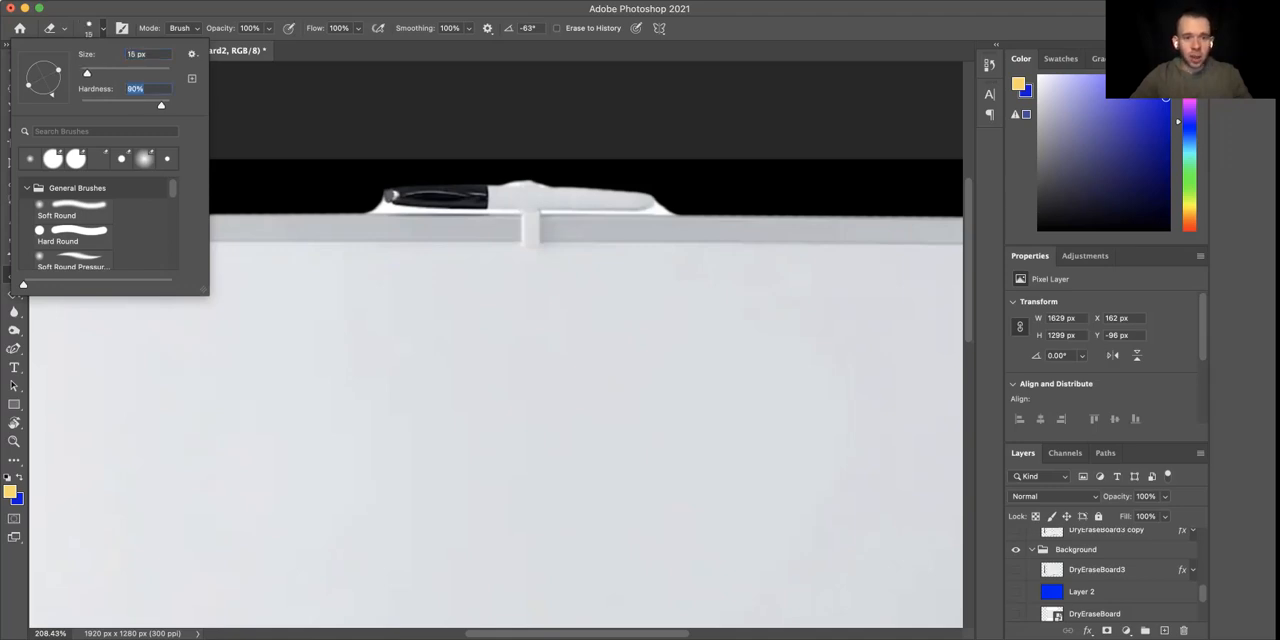
{"action": "key", "text": "Return"}
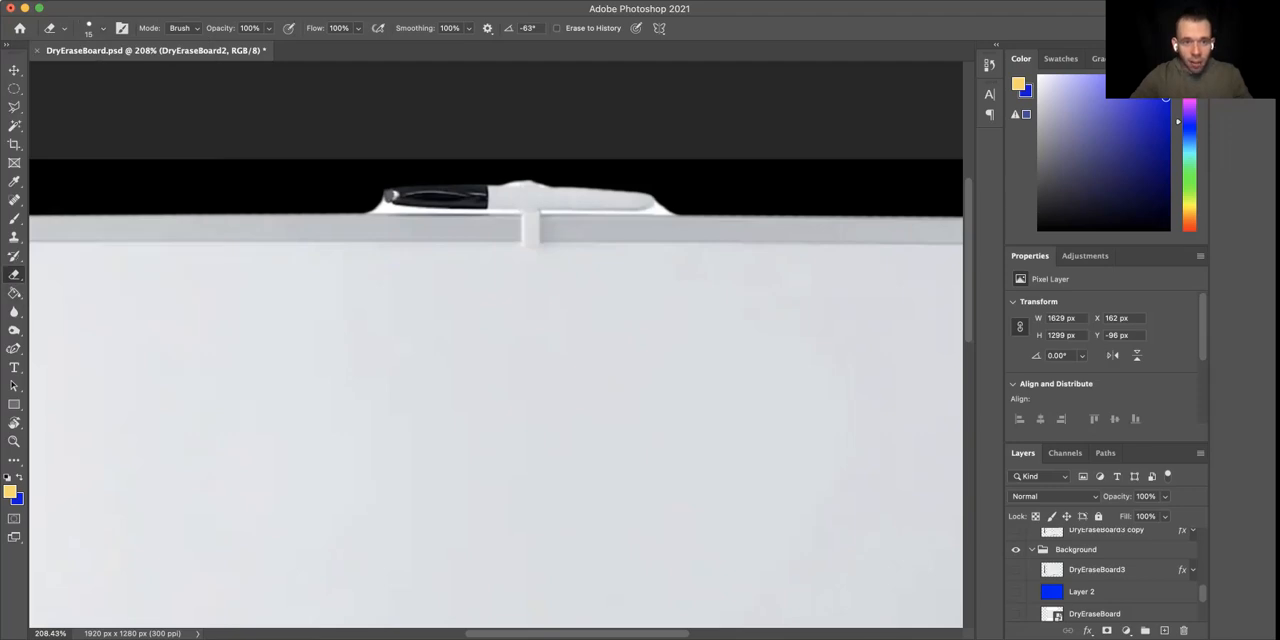
Erase the white remnants around the marker's black cap end, undoing a trial erase along the marker's upper edge.
{"action": "left_click_drag", "start_coordinate": [367, 206], "coordinate": [377, 206]}
{"action": "key", "text": "ctrl+z"}
{"action": "left_click_drag", "start_coordinate": [366, 208], "coordinate": [390, 206]}
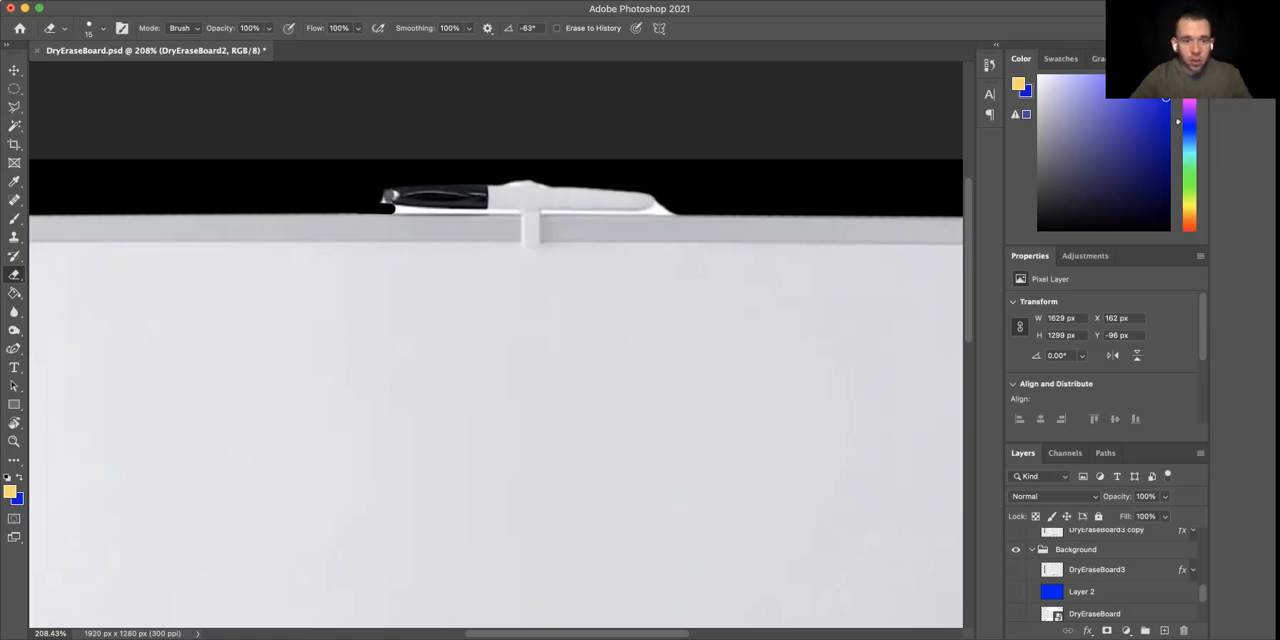
{"action": "left_click", "coordinate": [382, 203]}
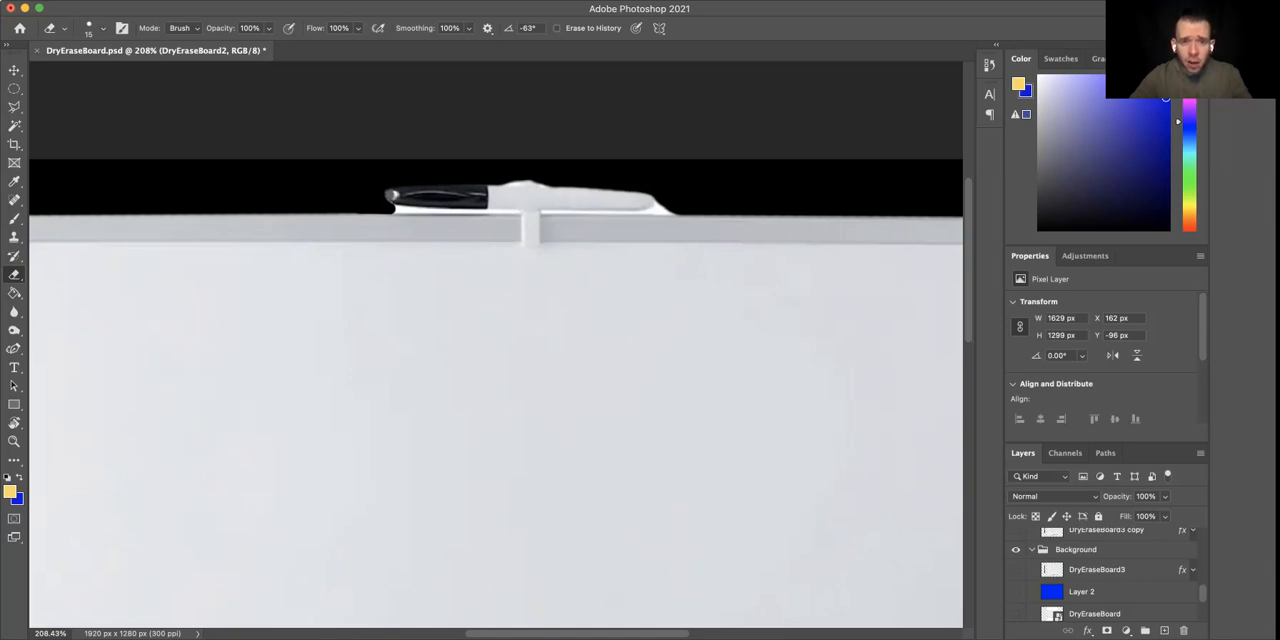
{"action": "left_click_drag", "start_coordinate": [488, 184], "coordinate": [552, 186]}
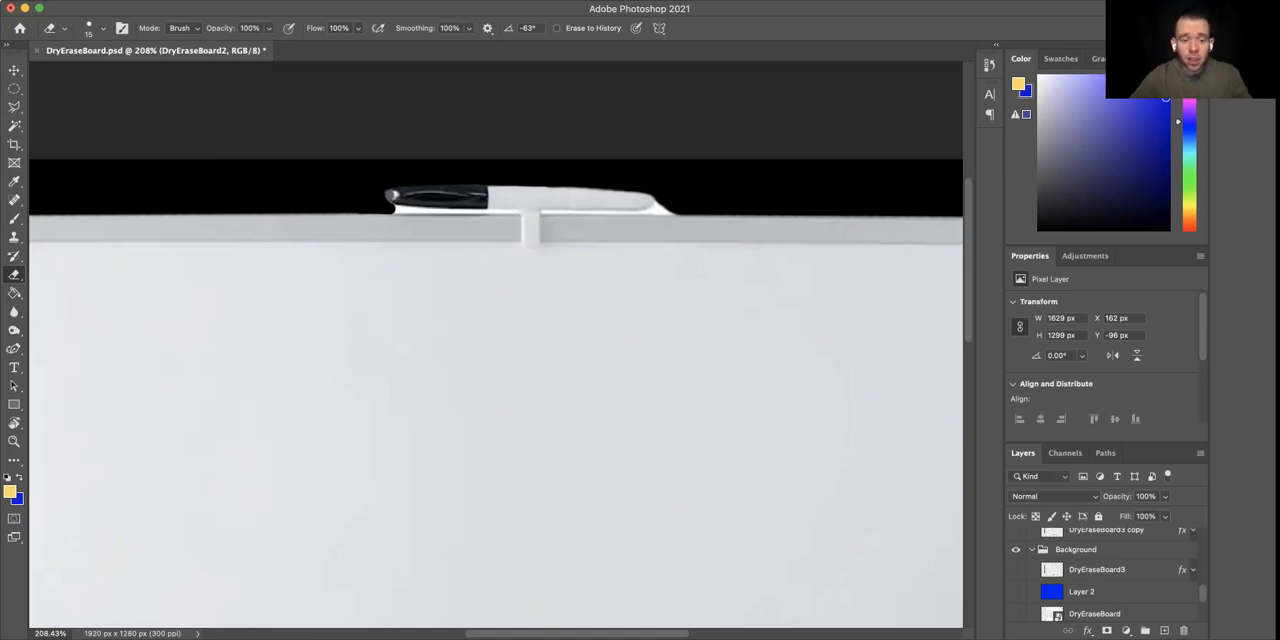
{"action": "key", "text": "super+z"}
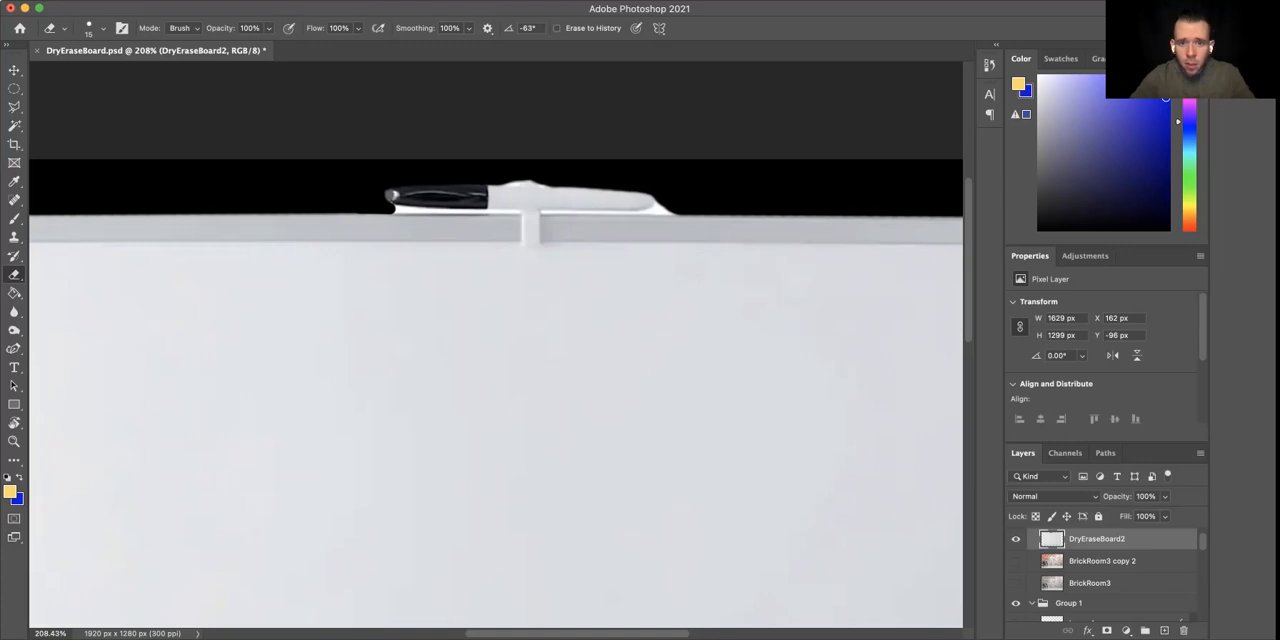
Erase the white remnants between the marker's light-coloured end and the whiteboard frame.
{"action": "left_click", "coordinate": [660, 202]}
{"action": "left_click", "coordinate": [660, 206]}
{"action": "left_click", "coordinate": [667, 206]}
{"action": "left_click", "coordinate": [670, 207]}
{"action": "left_click", "coordinate": [656, 209]}
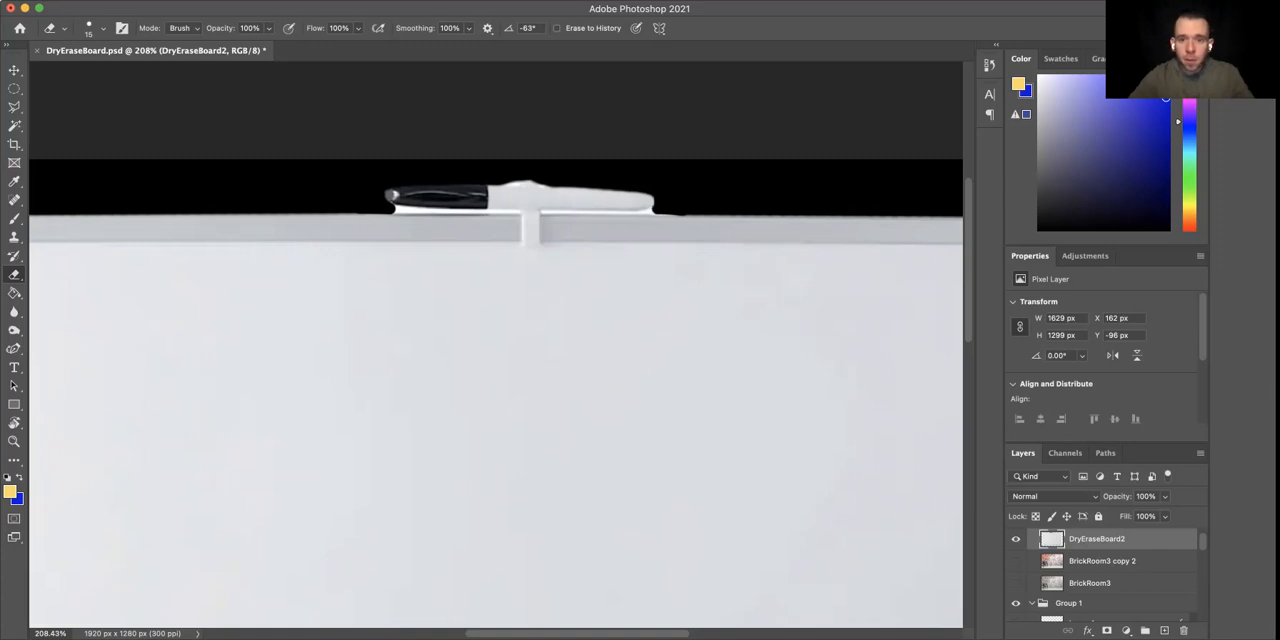
Reduce the Eraser brush size to 6 px for the narrow gap beneath the marker.
{"action": "scroll", "coordinate": [504, 346], "scroll_direction": "up", "scroll_amount": 3}
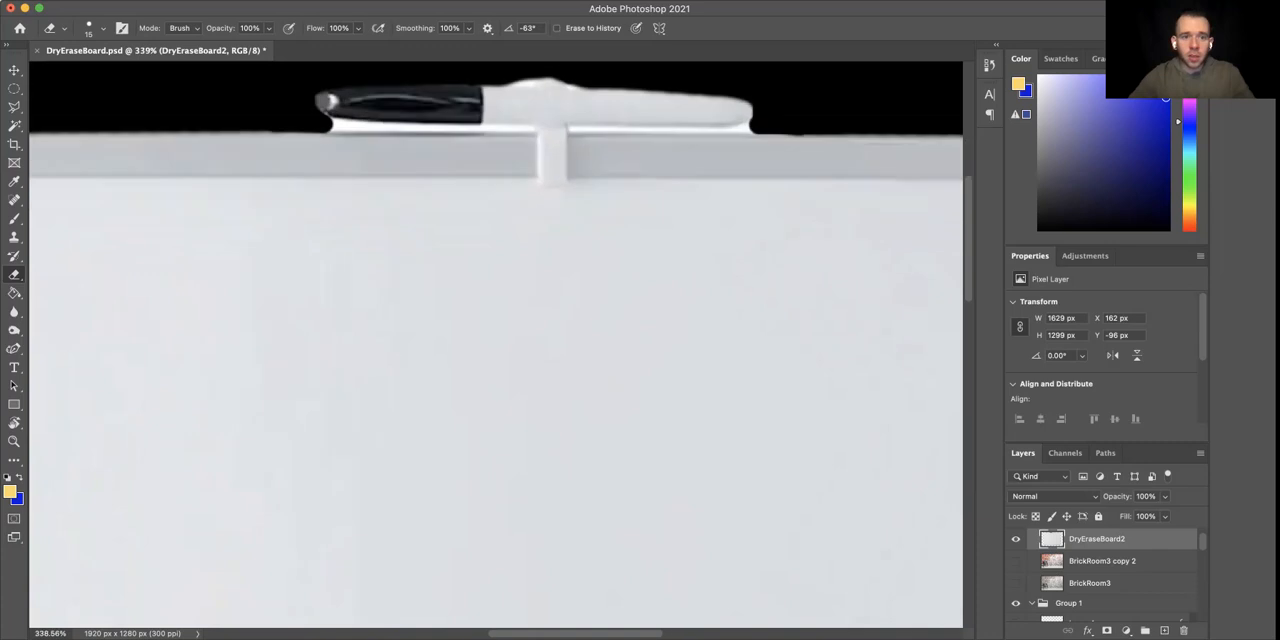
{"action": "scroll", "coordinate": [508, 350], "scroll_direction": "up", "scroll_amount": 1}
{"action": "scroll", "coordinate": [508, 350], "scroll_direction": "up", "scroll_amount": 2}
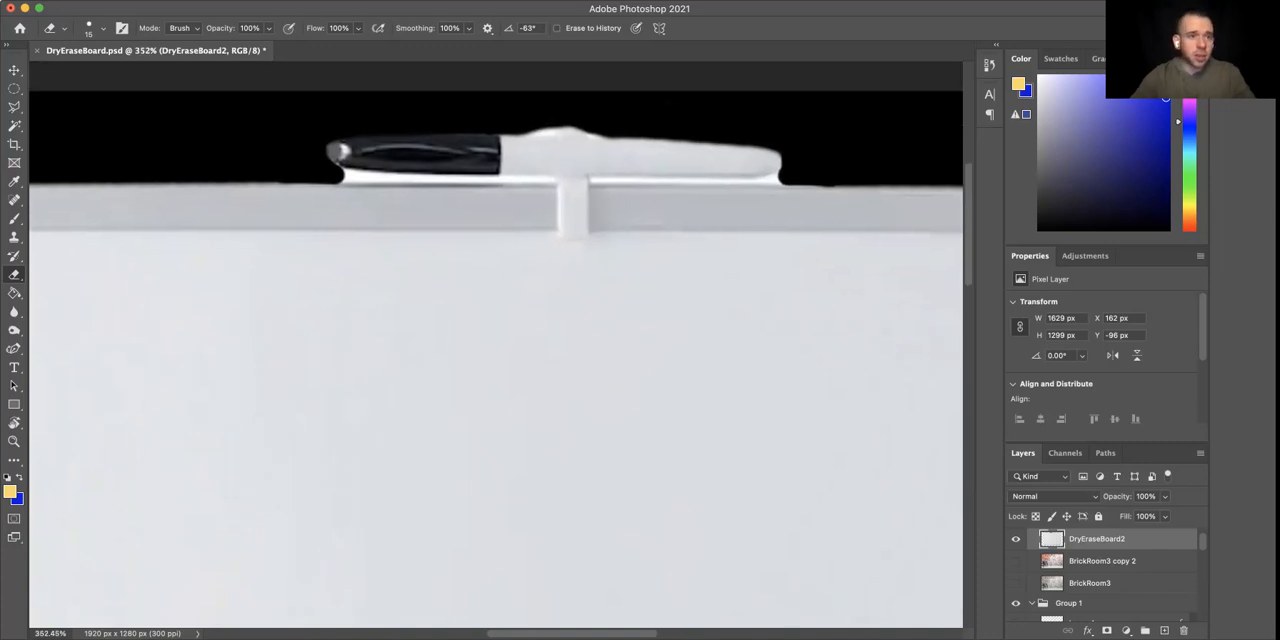
{"action": "left_click", "coordinate": [102, 29]}
{"action": "double_click", "coordinate": [134, 54]}
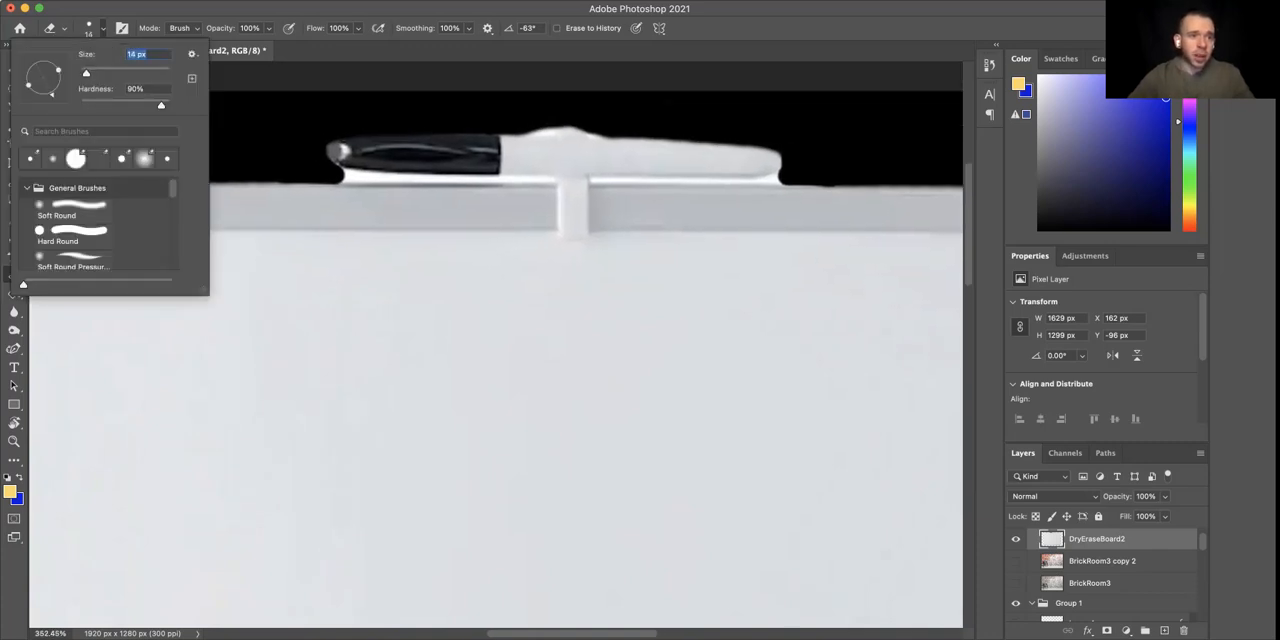
{"action": "type", "text": "6"}
{"action": "key", "text": "Return"}
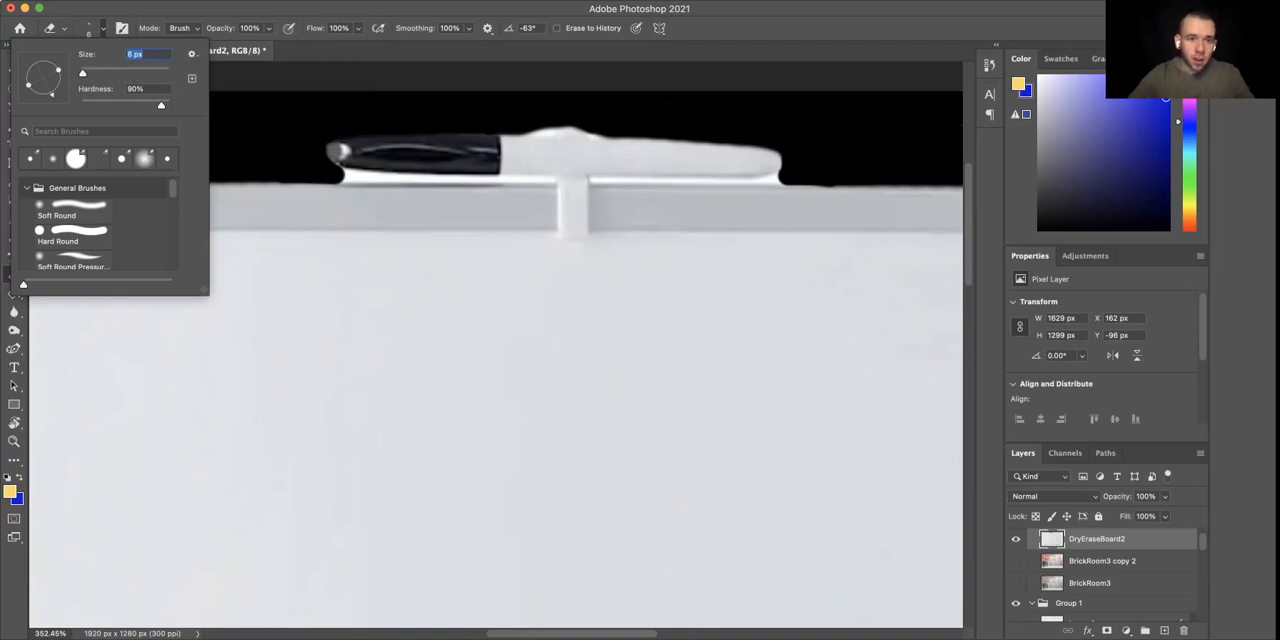
{"action": "key", "text": "Return"}
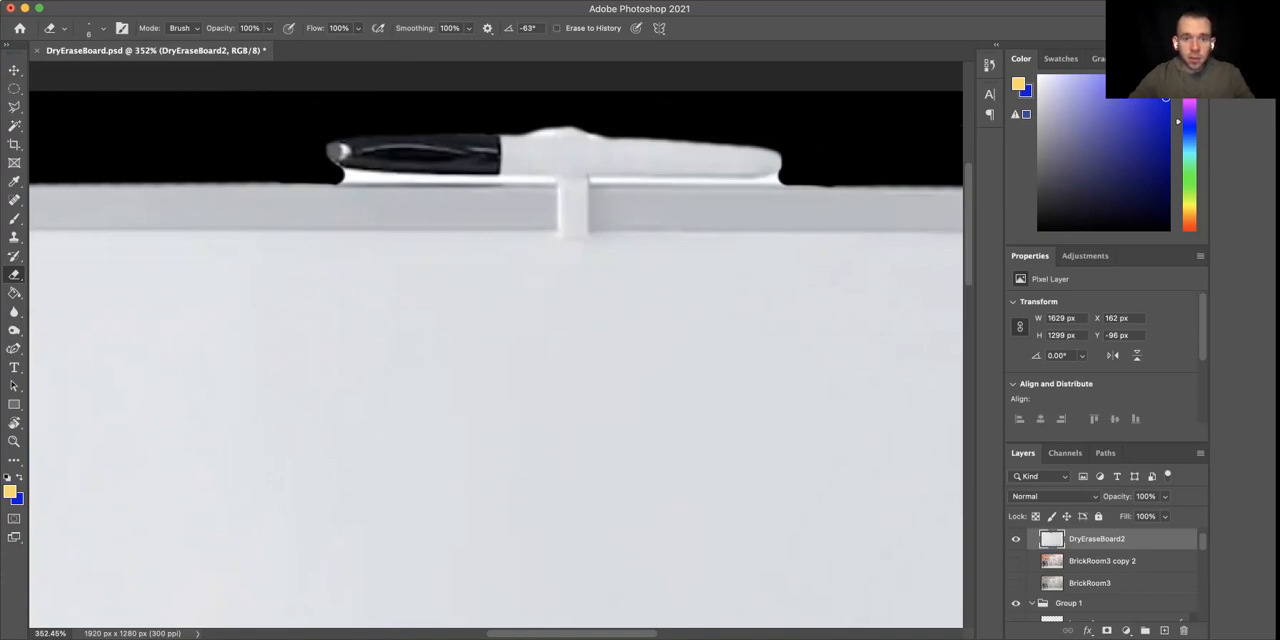
Erase the white strip between the marker's black cap and the frame, from the clip to the tip.
{"action": "left_click", "coordinate": [554, 181], "text": "shift"}
{"action": "left_click", "coordinate": [556, 180]}
{"action": "left_click", "coordinate": [431, 180], "text": "shift"}
{"action": "left_click", "coordinate": [384, 176], "text": "shift"}
{"action": "left_click", "coordinate": [343, 172], "text": "shift"}
{"action": "left_click", "coordinate": [342, 170]}
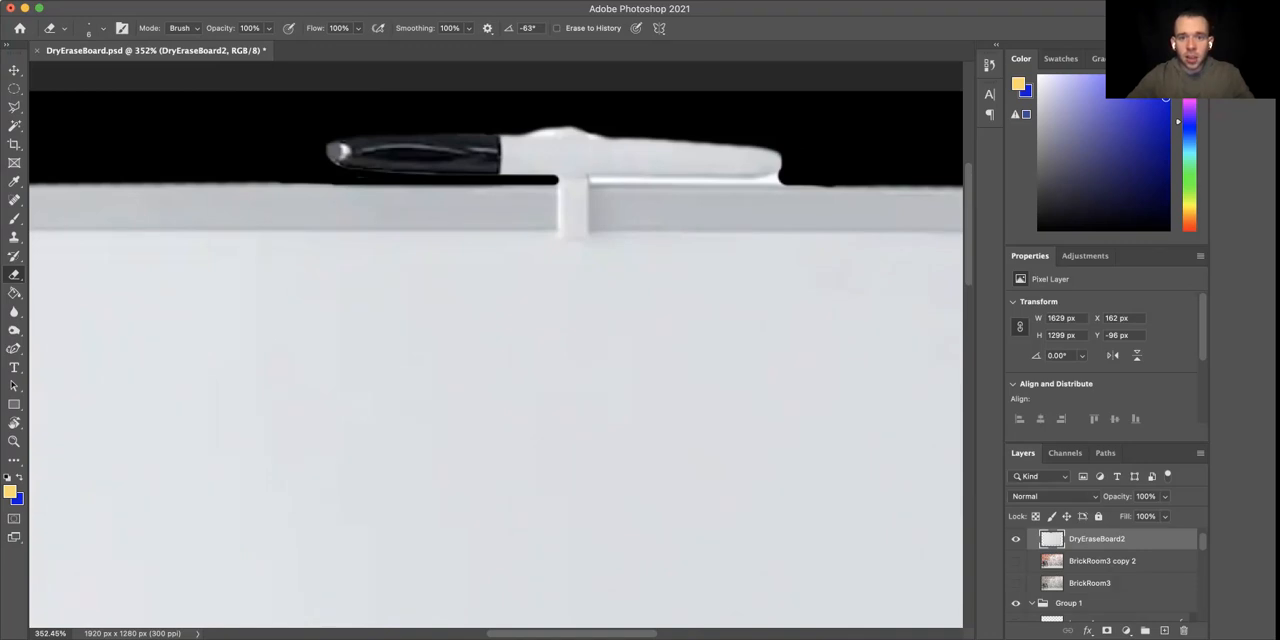
Erase the white strip beneath the marker's light-coloured half and trim the cap side of the bump above the clip.
{"action": "left_click_drag", "start_coordinate": [592, 176], "coordinate": [641, 177]}
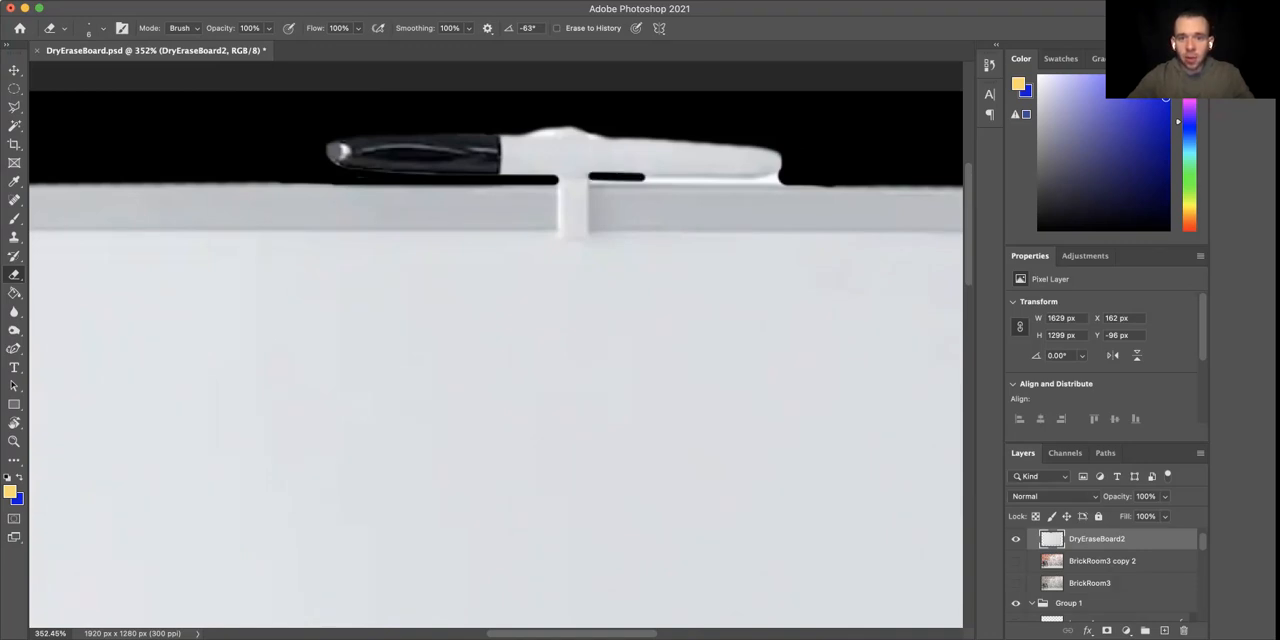
{"action": "left_click", "coordinate": [716, 178], "text": "shift"}
{"action": "left_click", "coordinate": [764, 177], "text": "shift"}
{"action": "left_click", "coordinate": [779, 171], "text": "shift"}
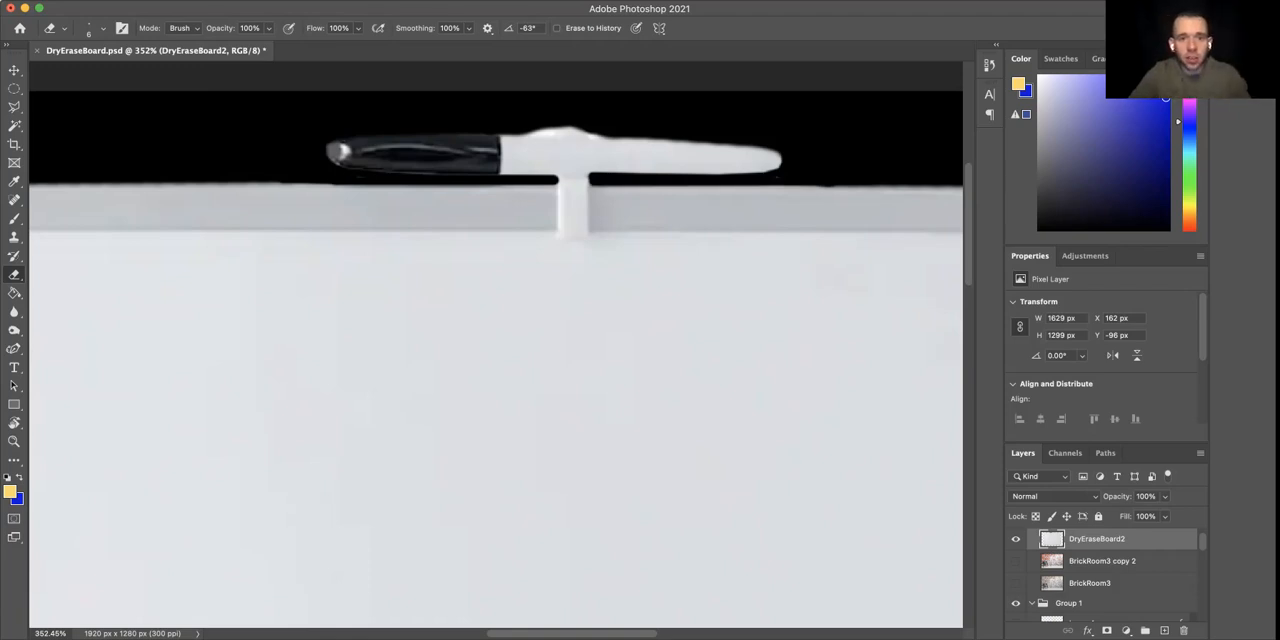
{"action": "left_click_drag", "start_coordinate": [522, 131], "coordinate": [566, 128]}
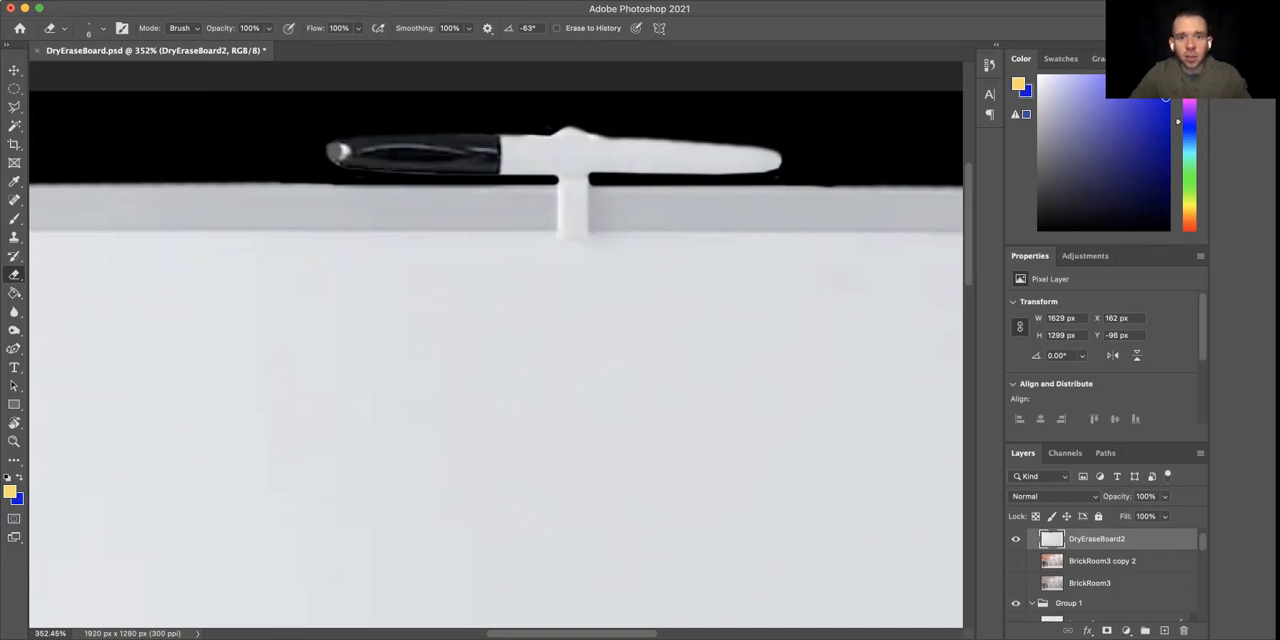
Duplicate the DryEraseBoard2 layer under its default copy name.
{"action": "scroll", "coordinate": [495, 344], "scroll_direction": "down", "scroll_amount": 10}
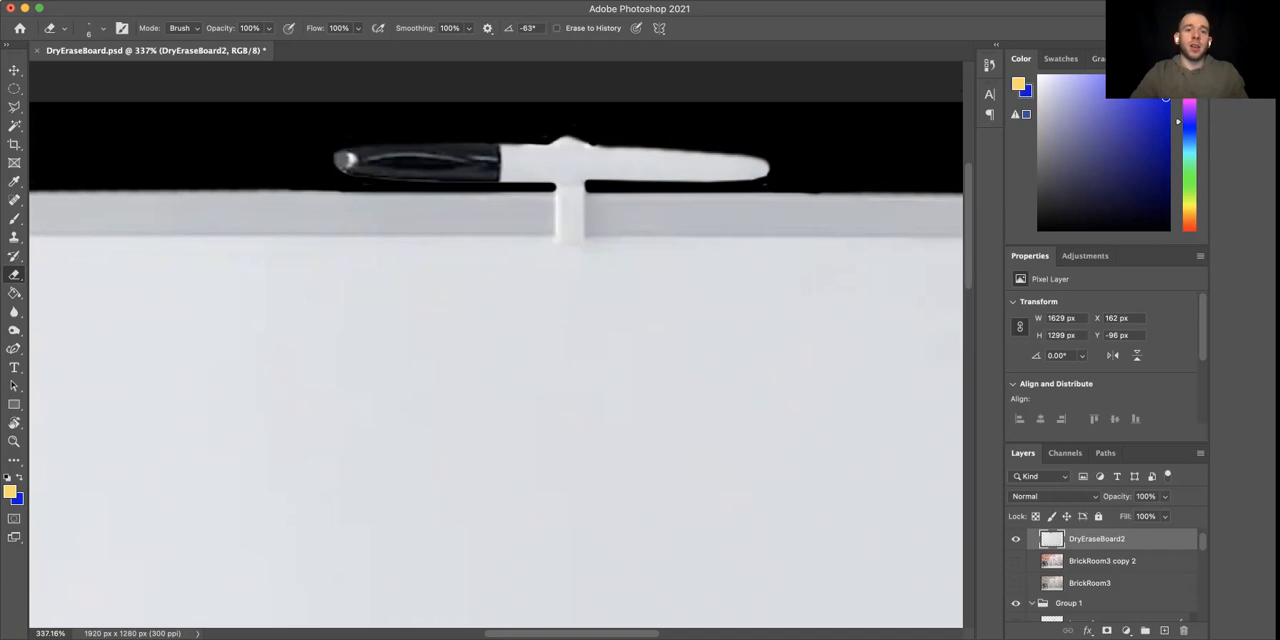
{"action": "scroll", "coordinate": [495, 344], "scroll_direction": "down", "scroll_amount": 2}
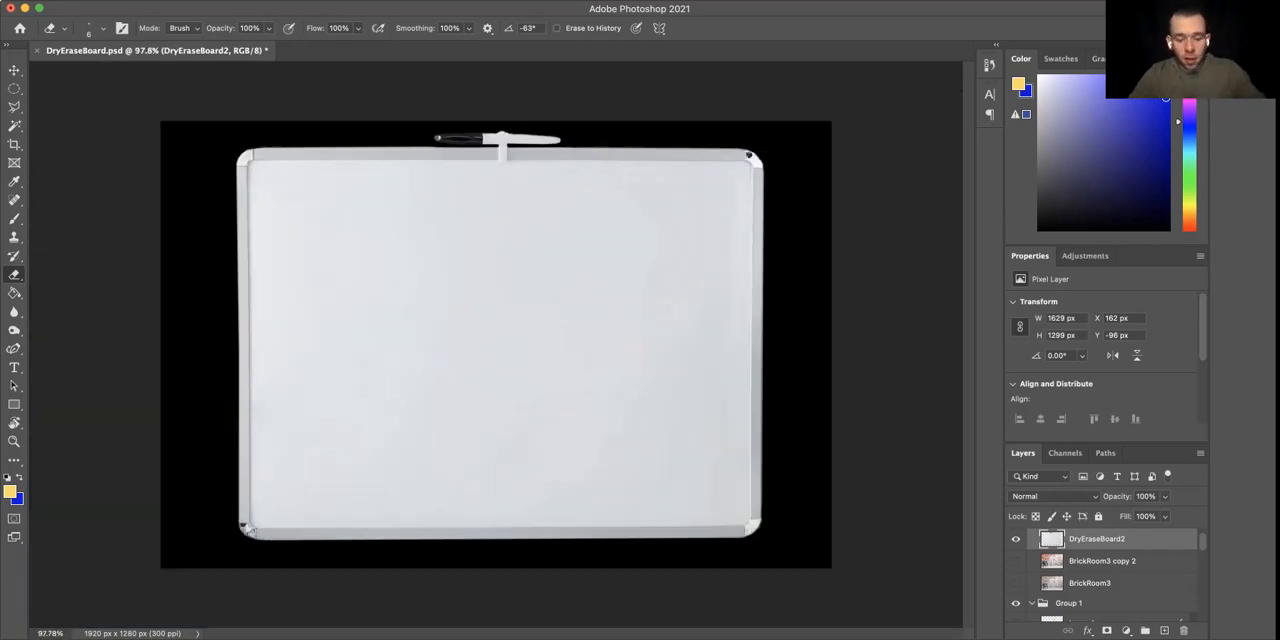
{"action": "key", "text": "v"}
{"action": "right_click", "coordinate": [1098, 539]}
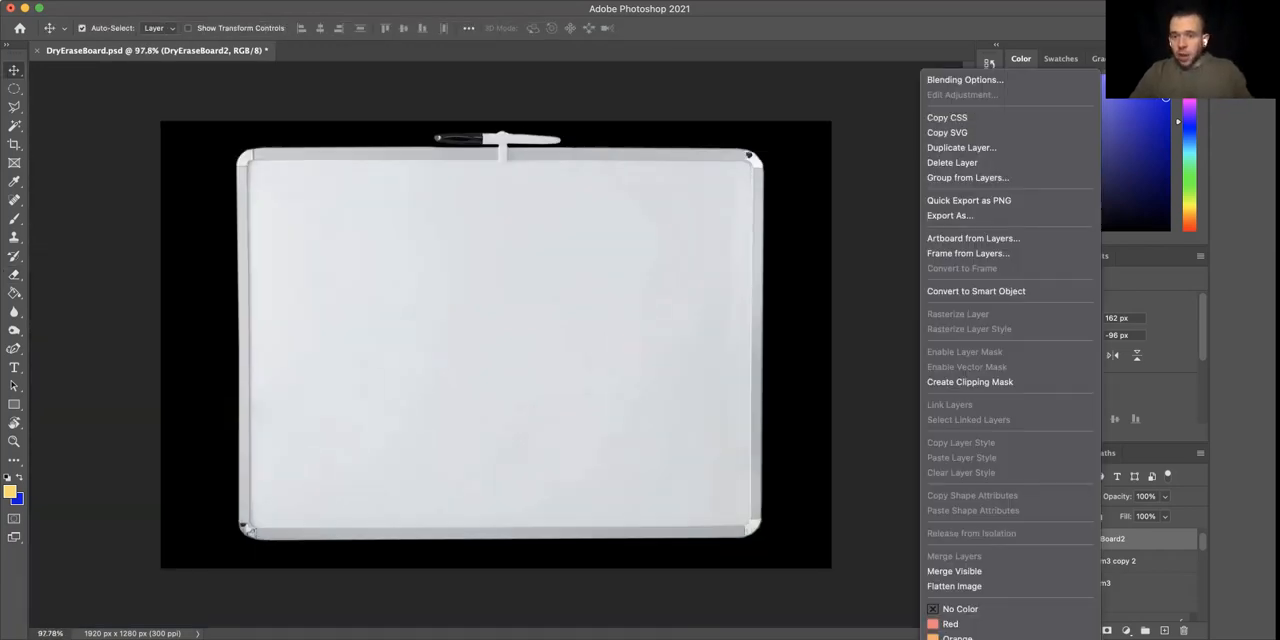
{"action": "left_click", "coordinate": [1000, 147]}
{"action": "key", "text": "Return"}
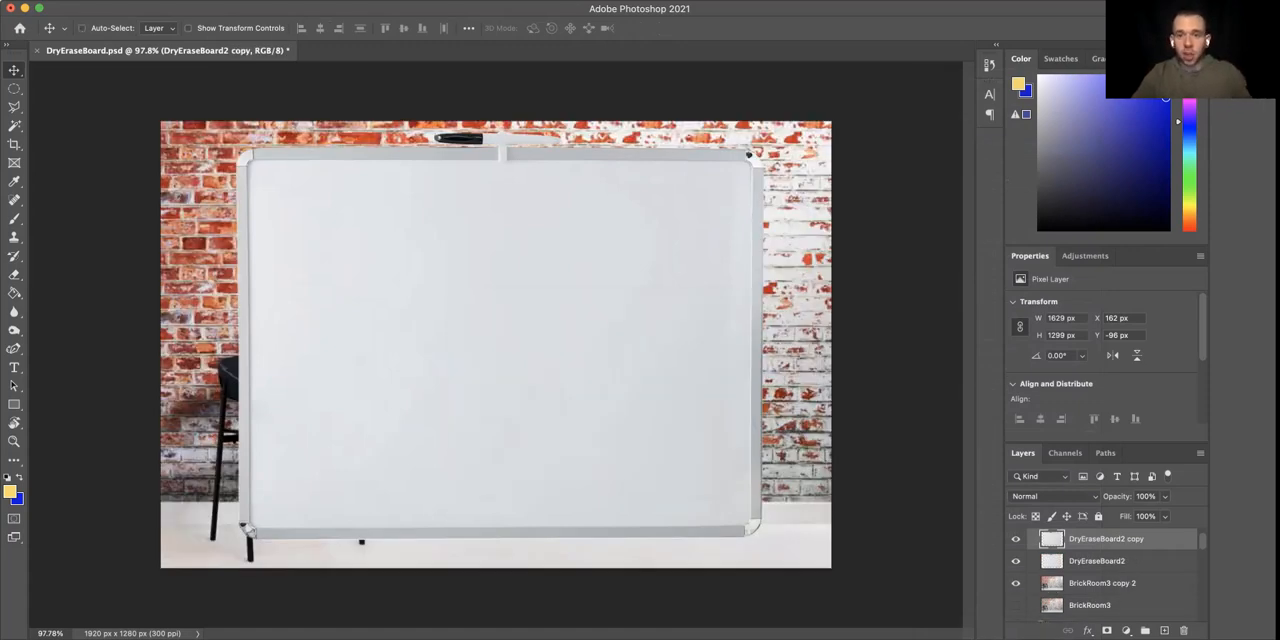
Scale the DryEraseBoard2 copy layer down proportionally to about 83%, keeping its lower-left corner in place.
{"action": "key", "text": "super+t"}
{"action": "left_click_drag", "start_coordinate": [786, 88], "coordinate": [689, 163]}
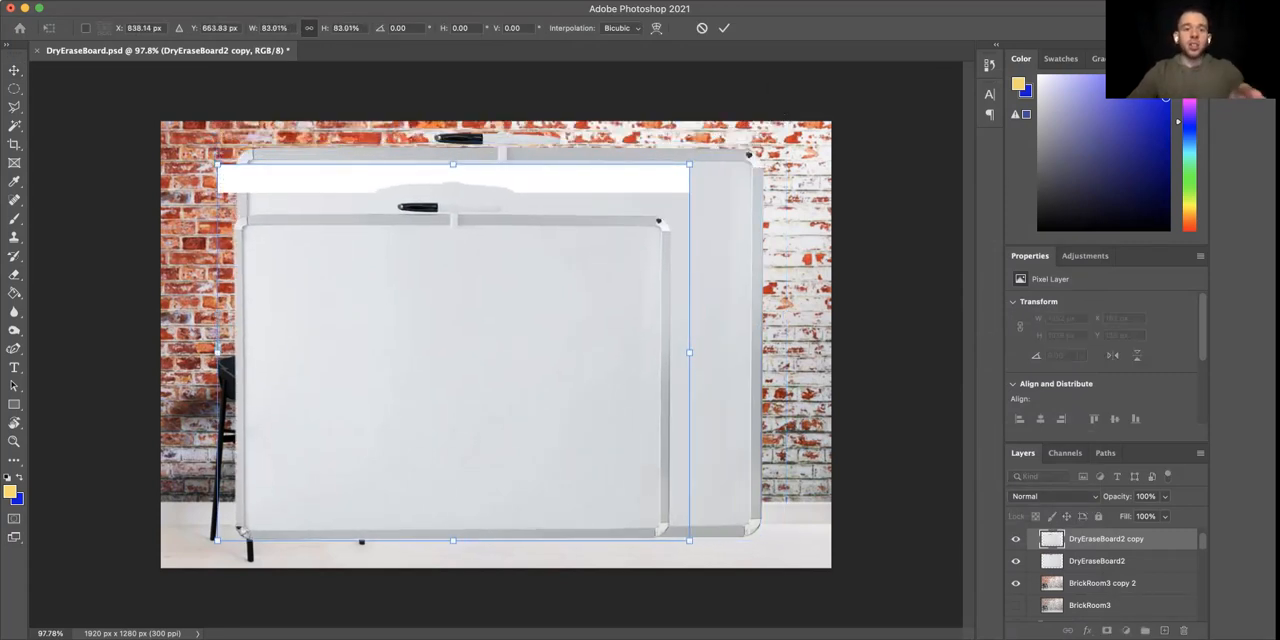
{"action": "key", "text": "Return"}
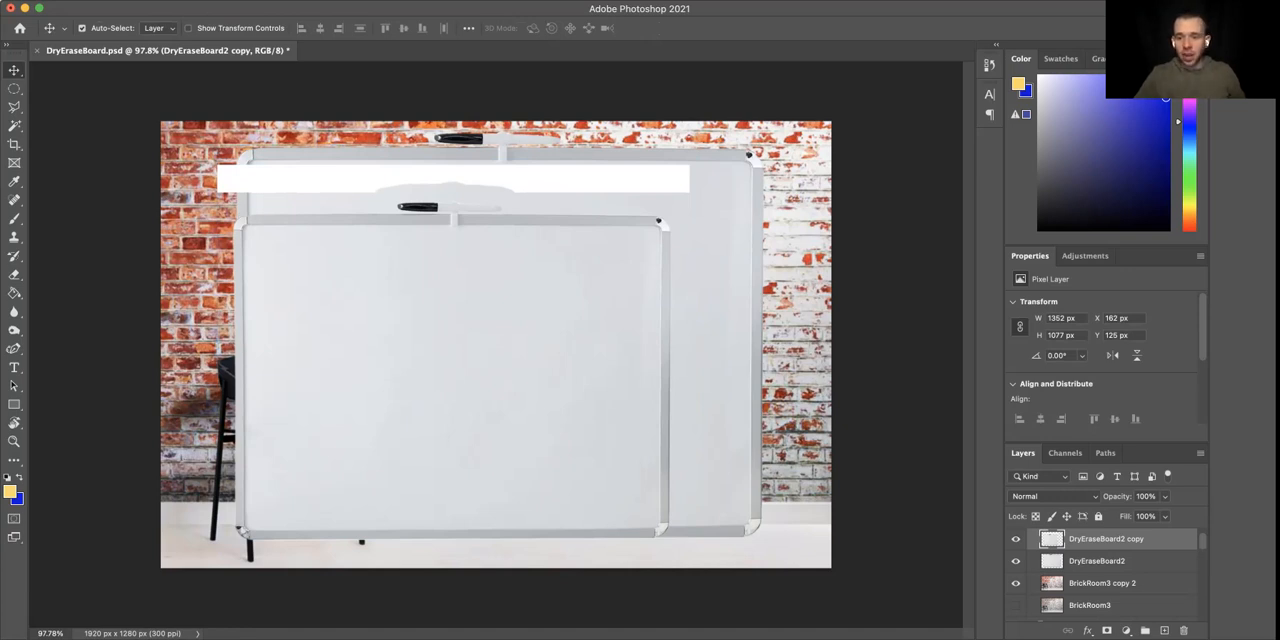
Hide every layer except DryEraseBoard2 copy and move the board to about X 284 px, Y 102 px.
{"action": "left_click", "coordinate": [1016, 539], "text": "alt"}
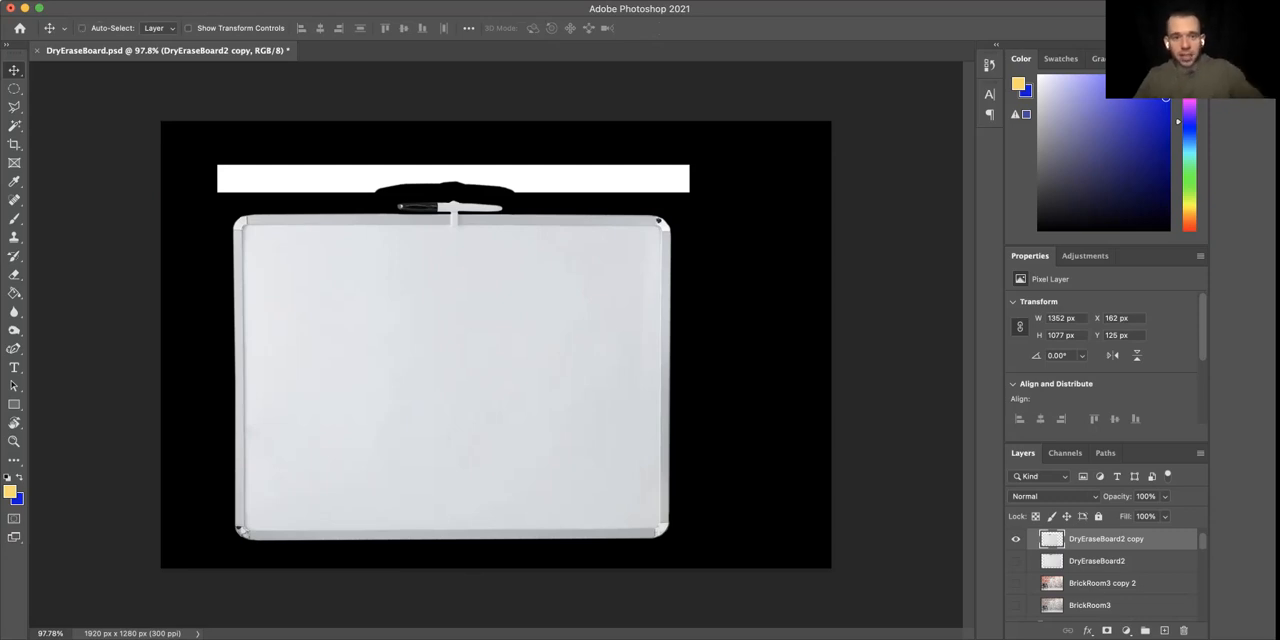
{"action": "key", "text": "super+t"}
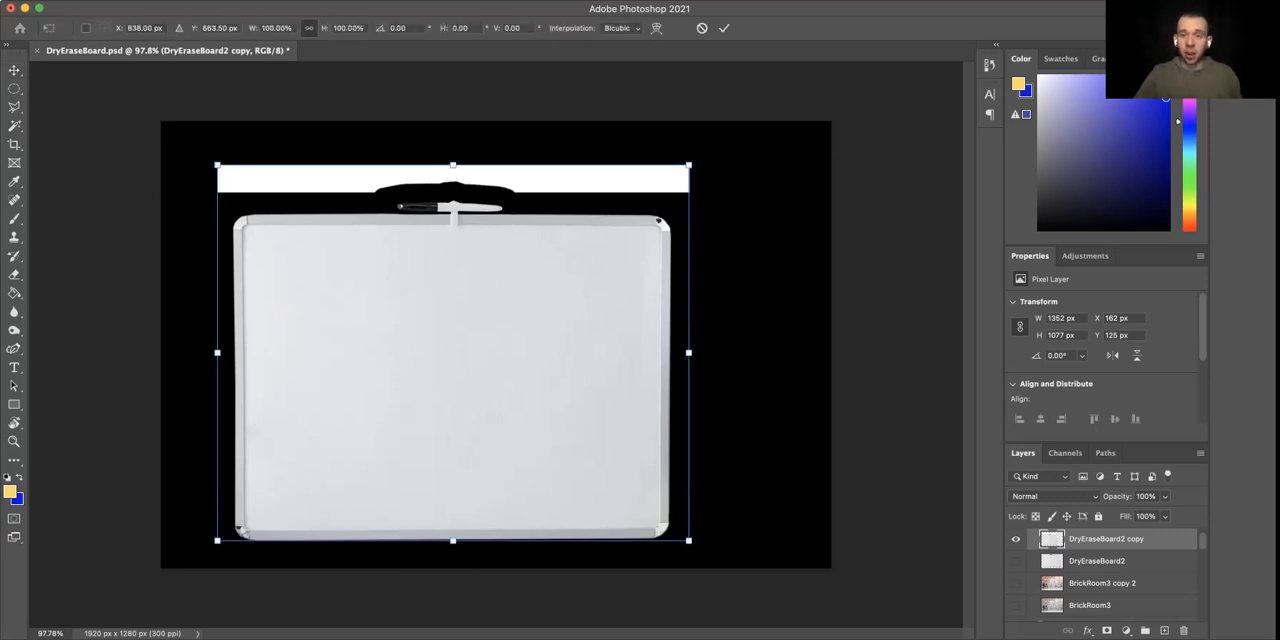
{"action": "key", "text": "Escape"}
{"action": "left_click_drag", "start_coordinate": [555, 239], "coordinate": [597, 229]}
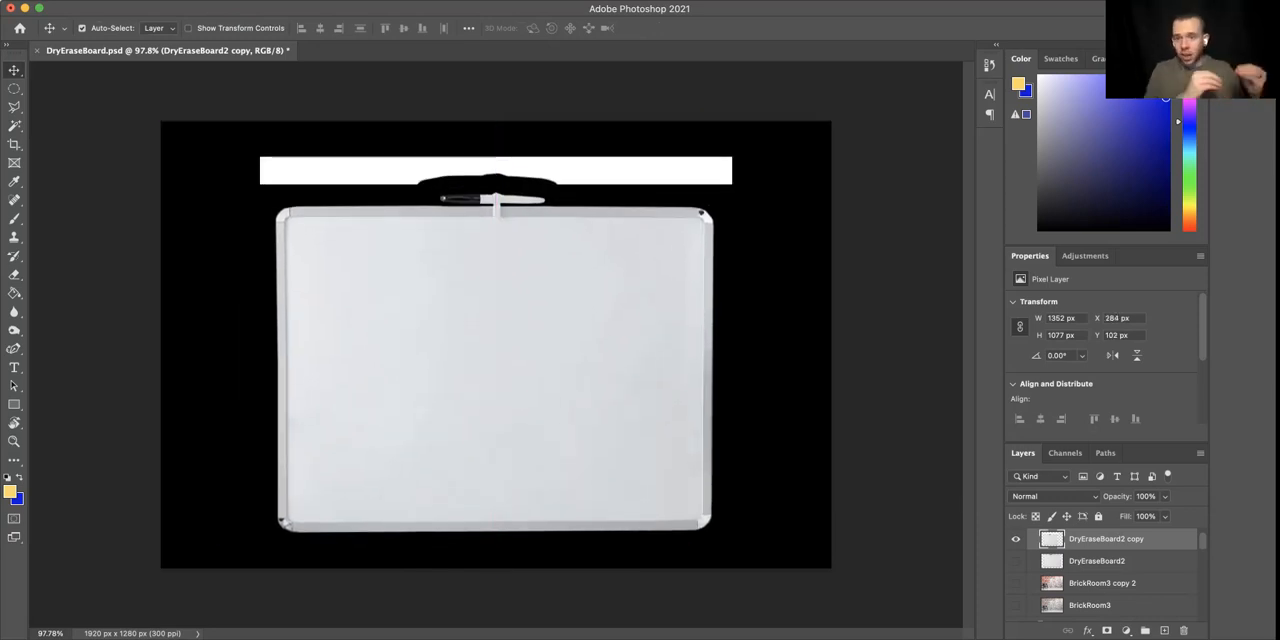
Outline the leftover white bar above the marker with the Polygonal Lasso, delete it and clear the selection.
{"action": "key", "text": "l"}
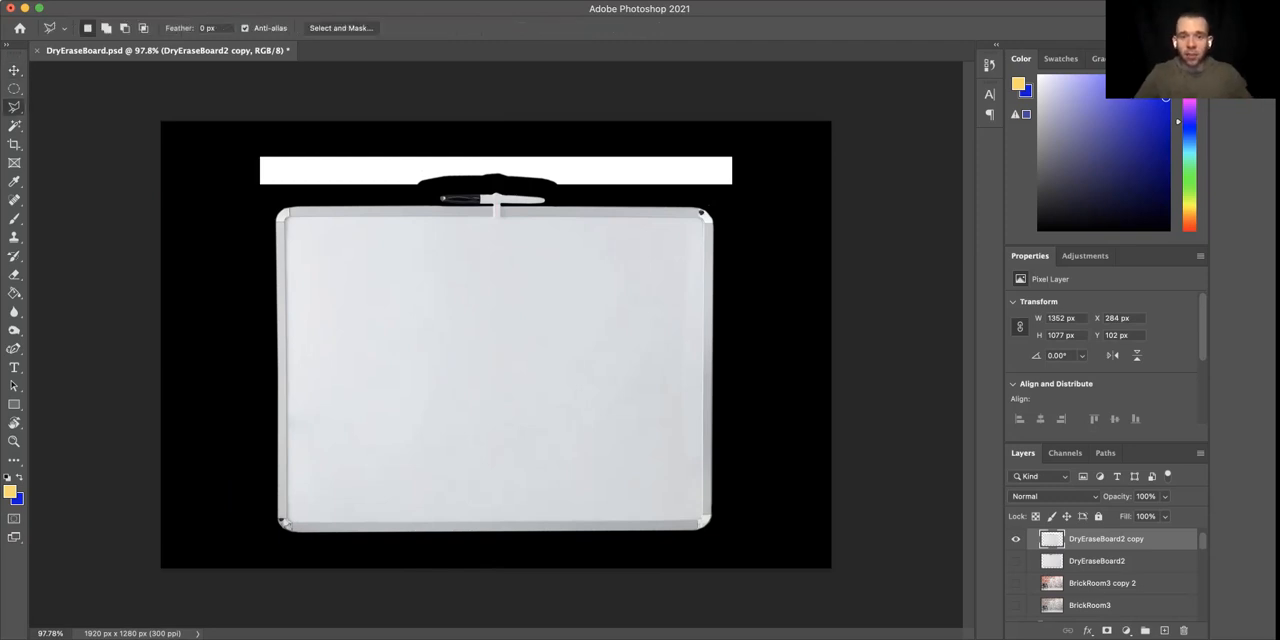
{"action": "left_click", "coordinate": [749, 190]}
{"action": "left_click", "coordinate": [560, 192]}
{"action": "left_click", "coordinate": [530, 185]}
{"action": "left_click", "coordinate": [482, 183]}
{"action": "left_click", "coordinate": [441, 185]}
{"action": "left_click", "coordinate": [419, 192]}
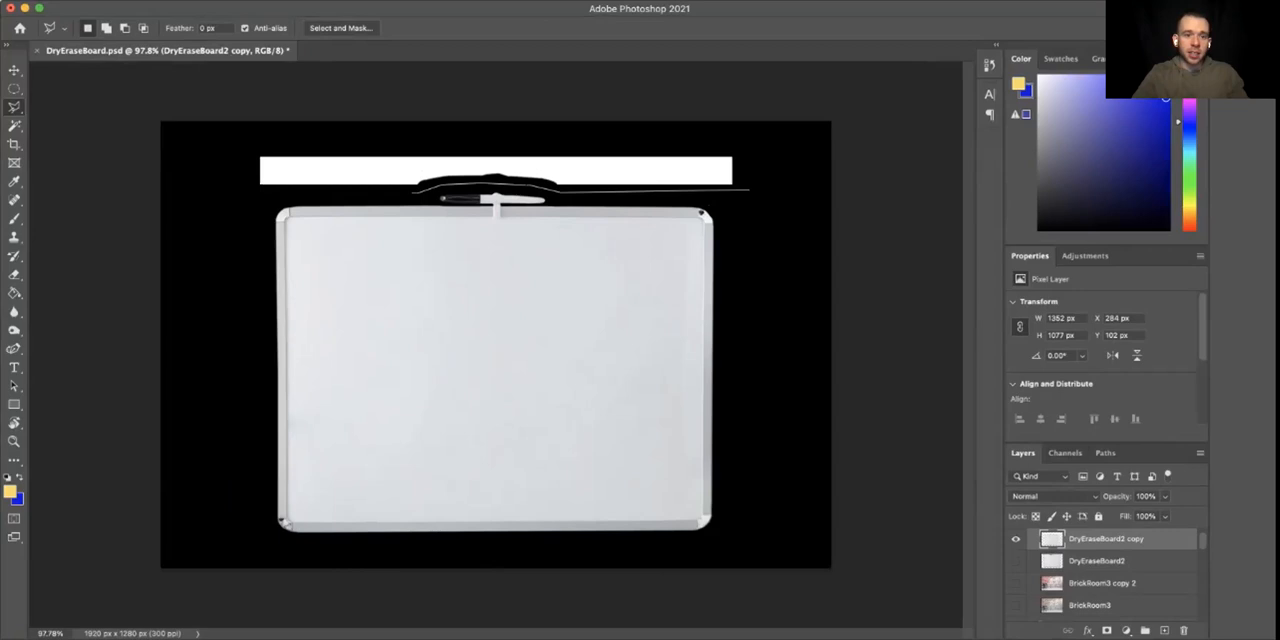
{"action": "left_click", "coordinate": [247, 191]}
{"action": "left_click", "coordinate": [247, 145]}
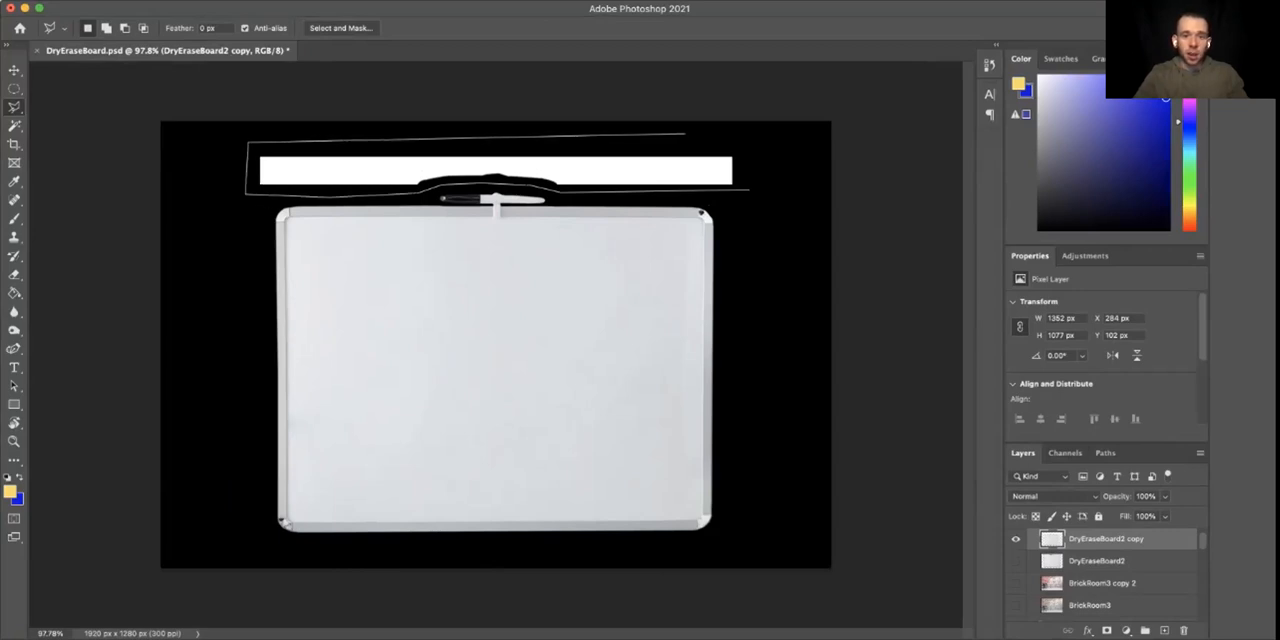
{"action": "left_click", "coordinate": [744, 140]}
{"action": "left_click", "coordinate": [749, 190]}
{"action": "key", "text": "Delete"}
{"action": "key", "text": "super+d"}
Show BrickRoom3 copy 2, scale the whiteboard proportionally to about 80% and place it on the brick wall at about X 44 px, Y 77 px.
{"action": "left_click", "coordinate": [1016, 583]}
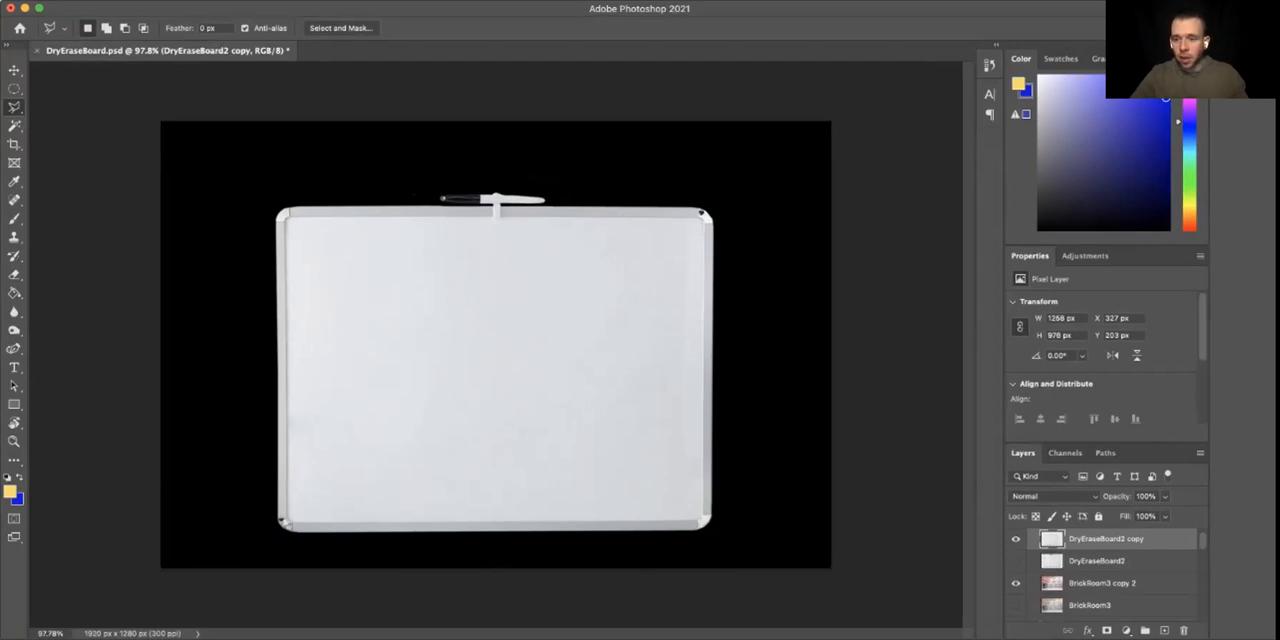
{"action": "key", "text": "super+t"}
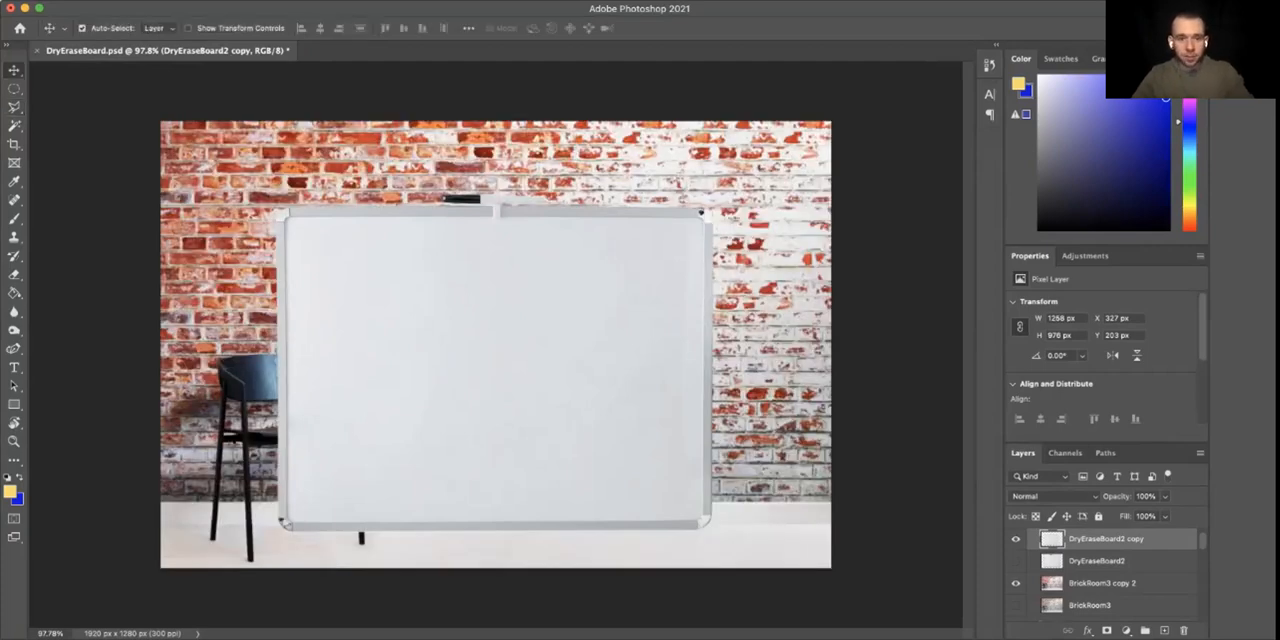
{"action": "left_click_drag", "start_coordinate": [714, 192], "coordinate": [603, 278]}
{"action": "left_click_drag", "start_coordinate": [558, 349], "coordinate": [650, 238]}
{"action": "left_click_drag", "start_coordinate": [635, 188], "coordinate": [508, 169]}
{"action": "left_click_drag", "start_coordinate": [516, 406], "coordinate": [540, 424]}
{"action": "left_click_drag", "start_coordinate": [471, 364], "coordinate": [459, 360]}
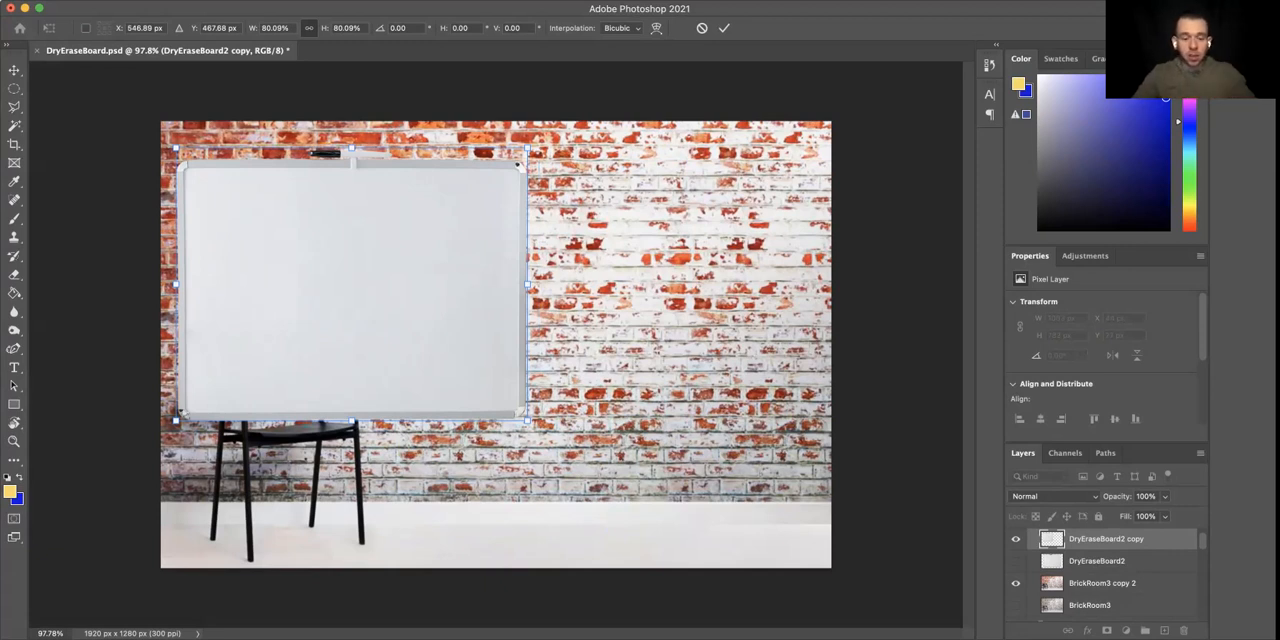
{"action": "key", "text": "Return"}
Flip the BrickRoom3 copy 2 layer horizontally.
{"action": "left_click", "coordinate": [1102, 583]}
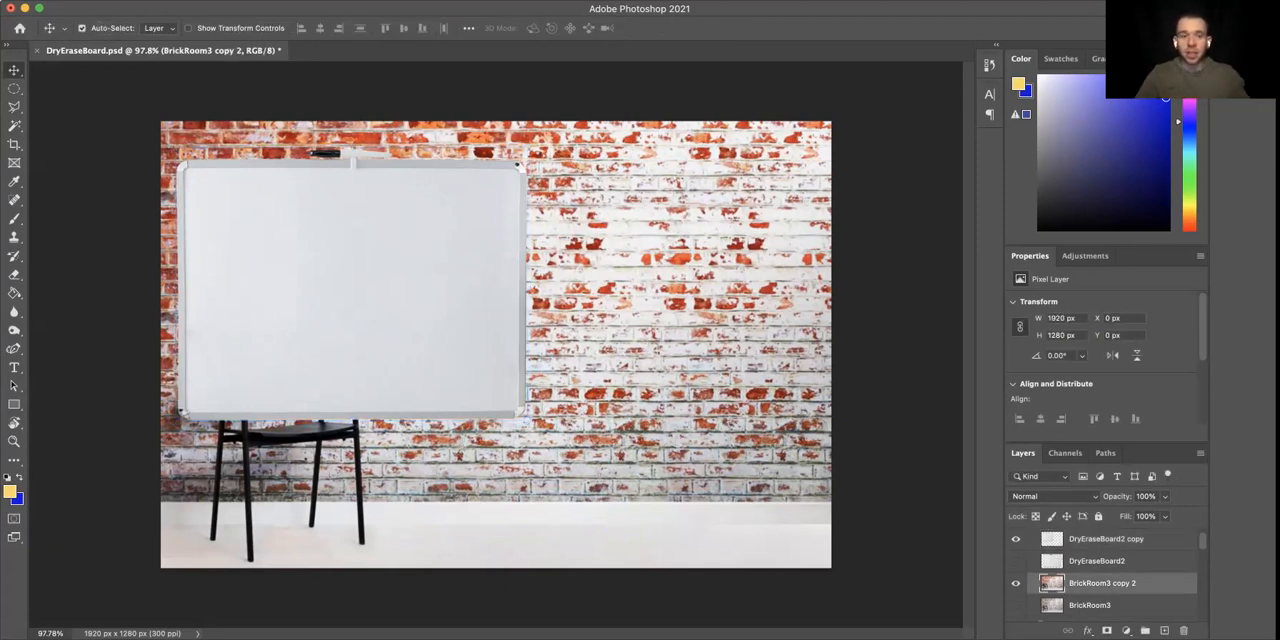
{"action": "left_click", "coordinate": [135, 1]}
{"action": "mouse_move", "coordinate": [160, 306]}
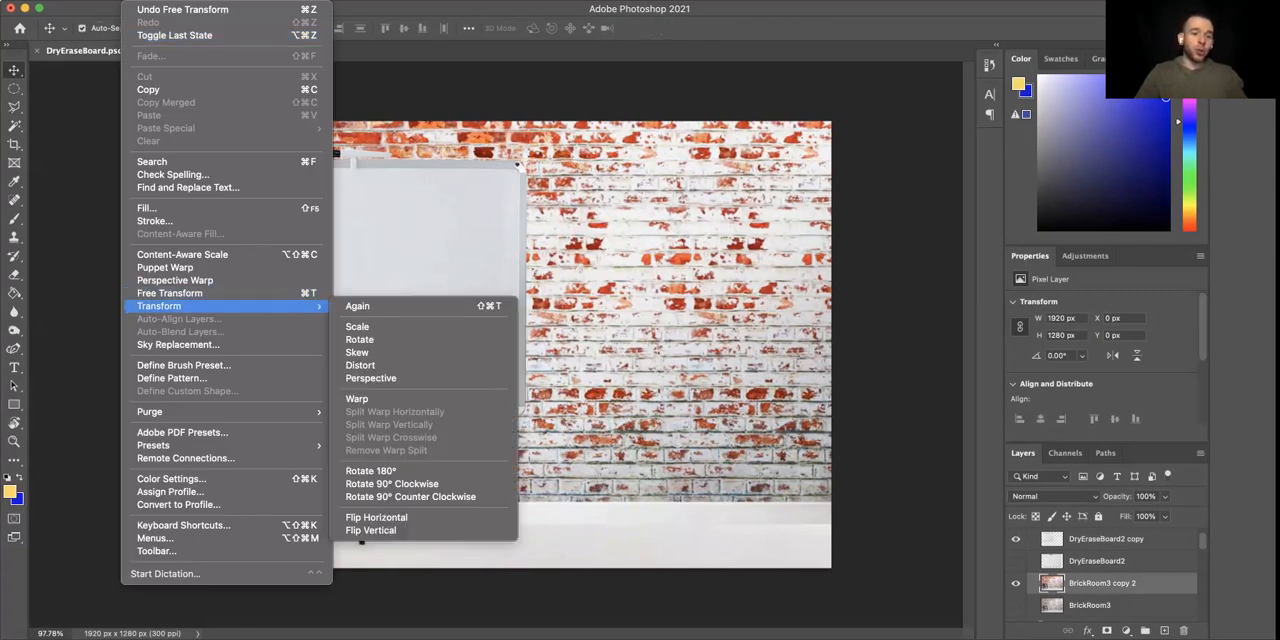
{"action": "left_click", "coordinate": [376, 517]}
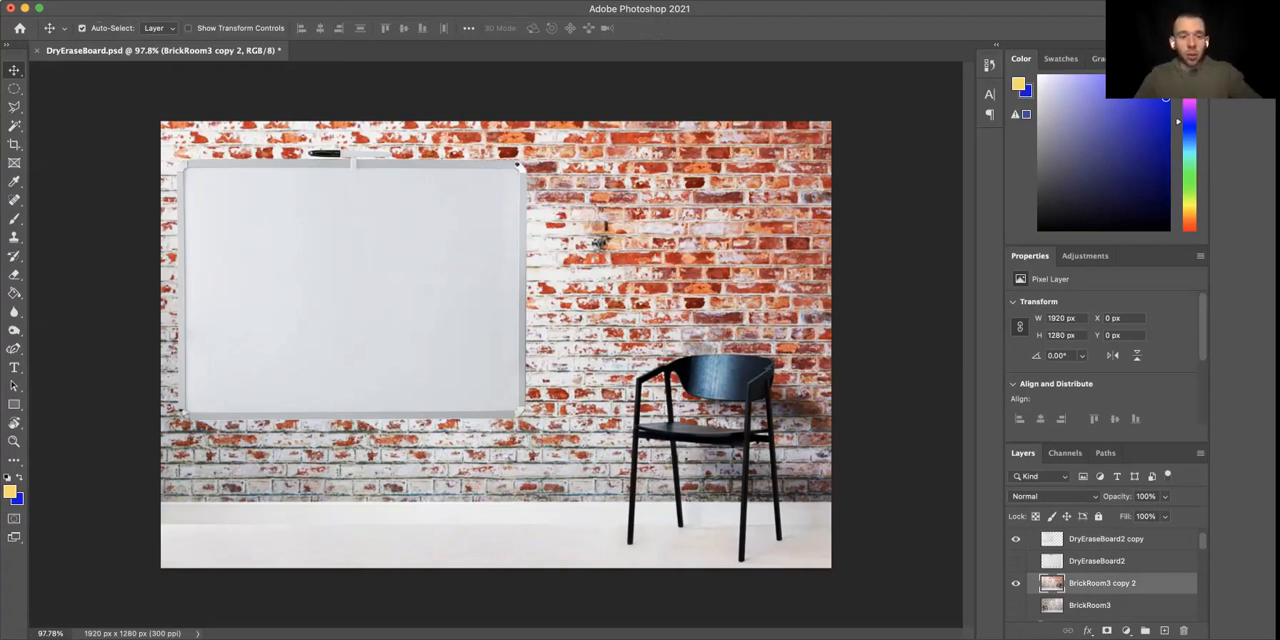
Add a Bevel & Emboss effect to the DryEraseBoard2 copy layer with its depth set to 209%.
{"action": "right_click", "coordinate": [1097, 539]}
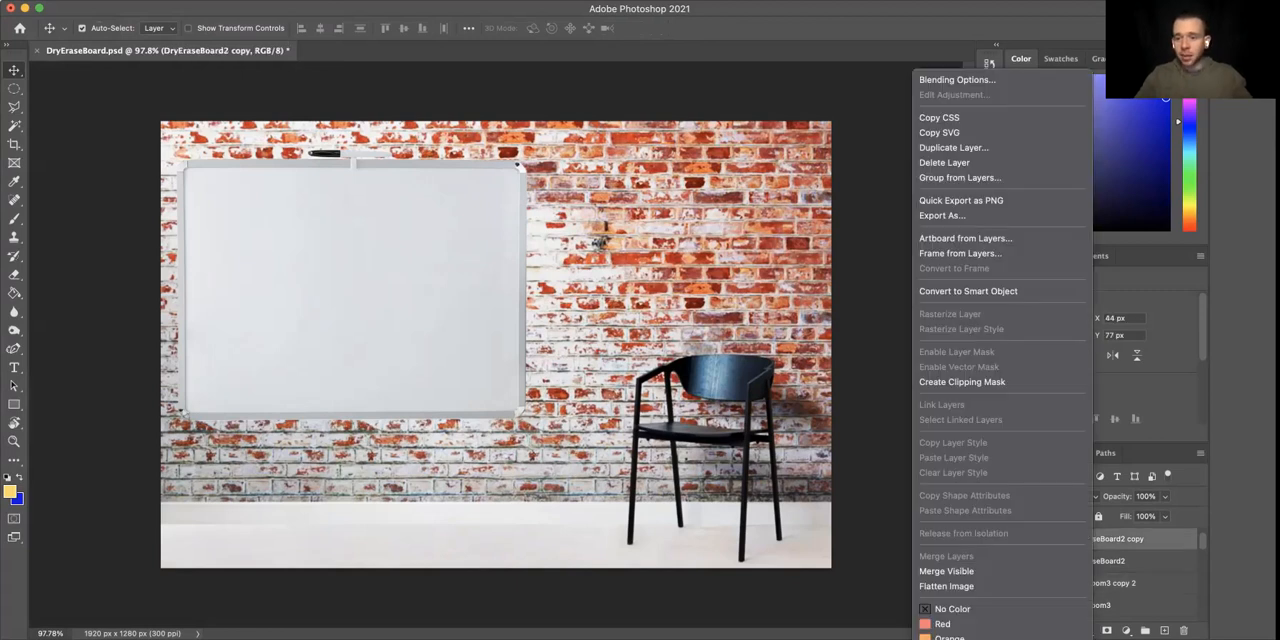
{"action": "left_click", "coordinate": [955, 80]}
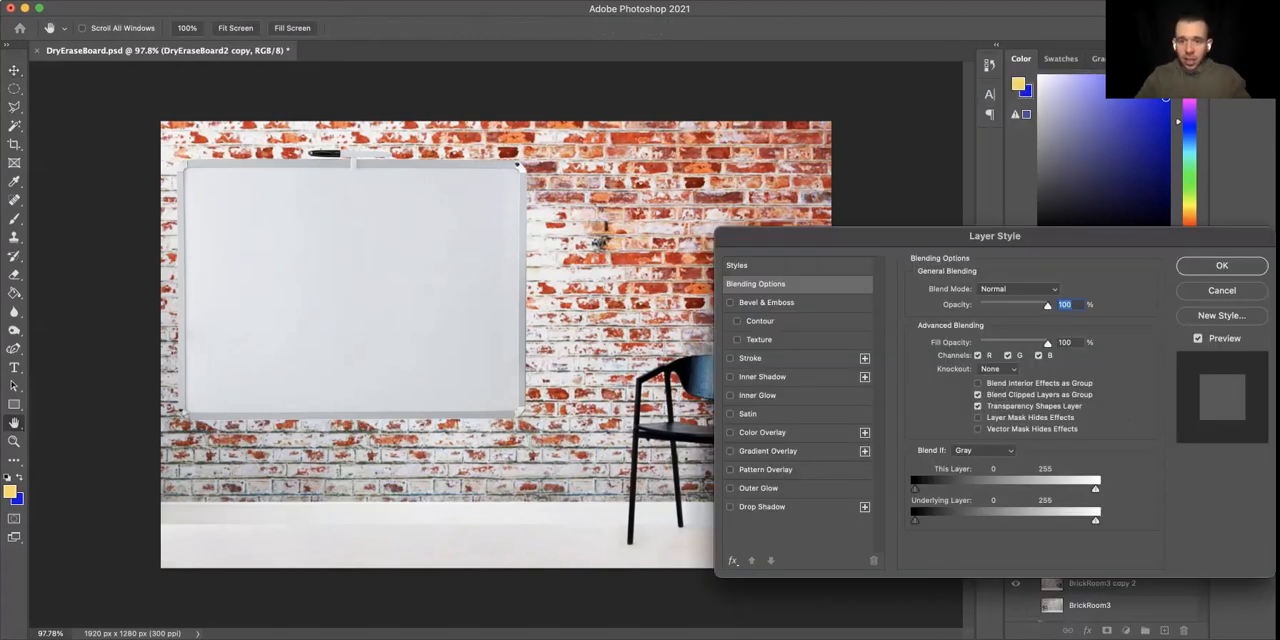
{"action": "left_click", "coordinate": [730, 302]}
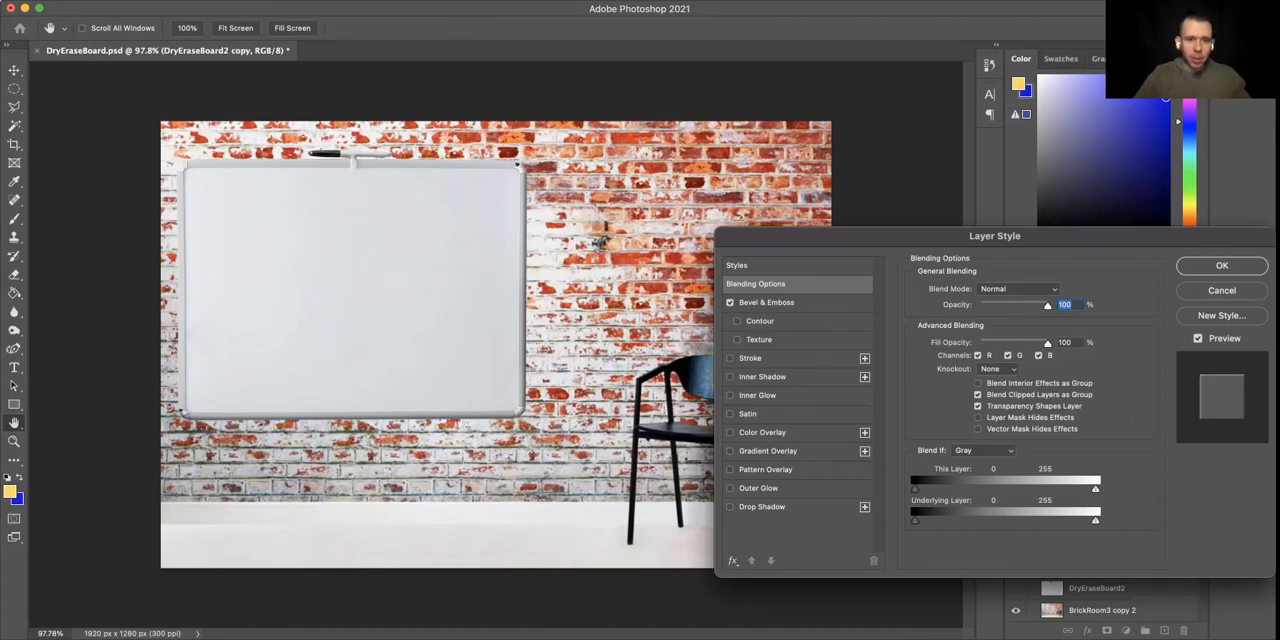
{"action": "left_click", "coordinate": [760, 302]}
{"action": "left_click", "coordinate": [730, 302]}
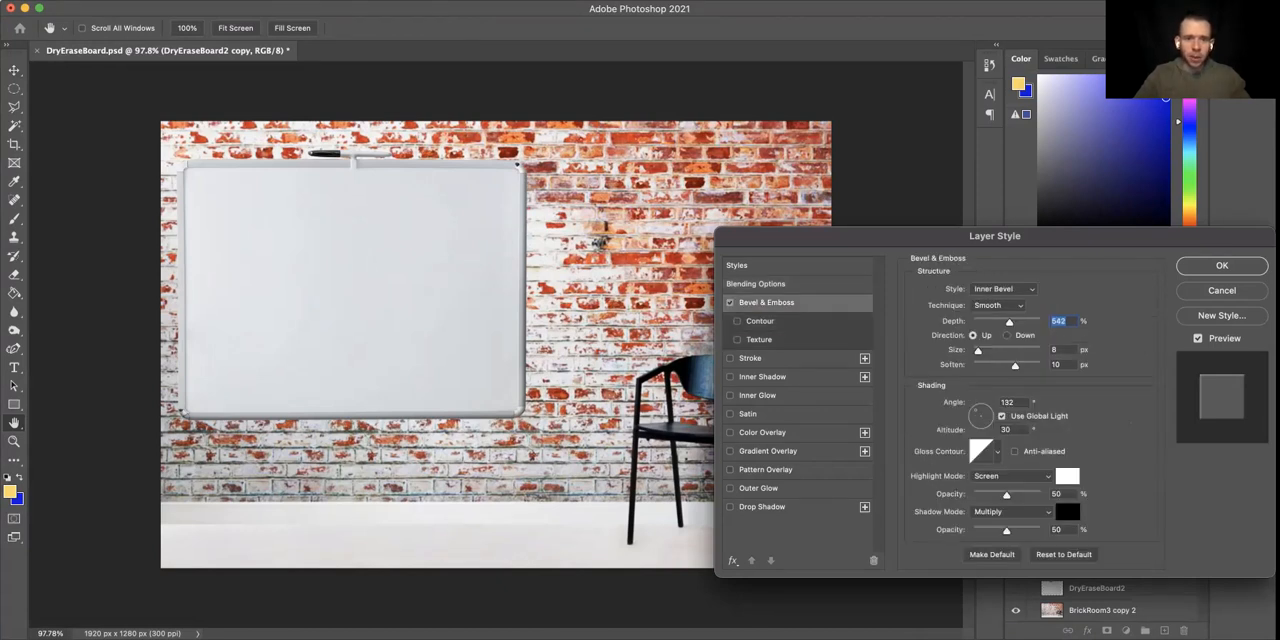
{"action": "left_click", "coordinate": [730, 302]}
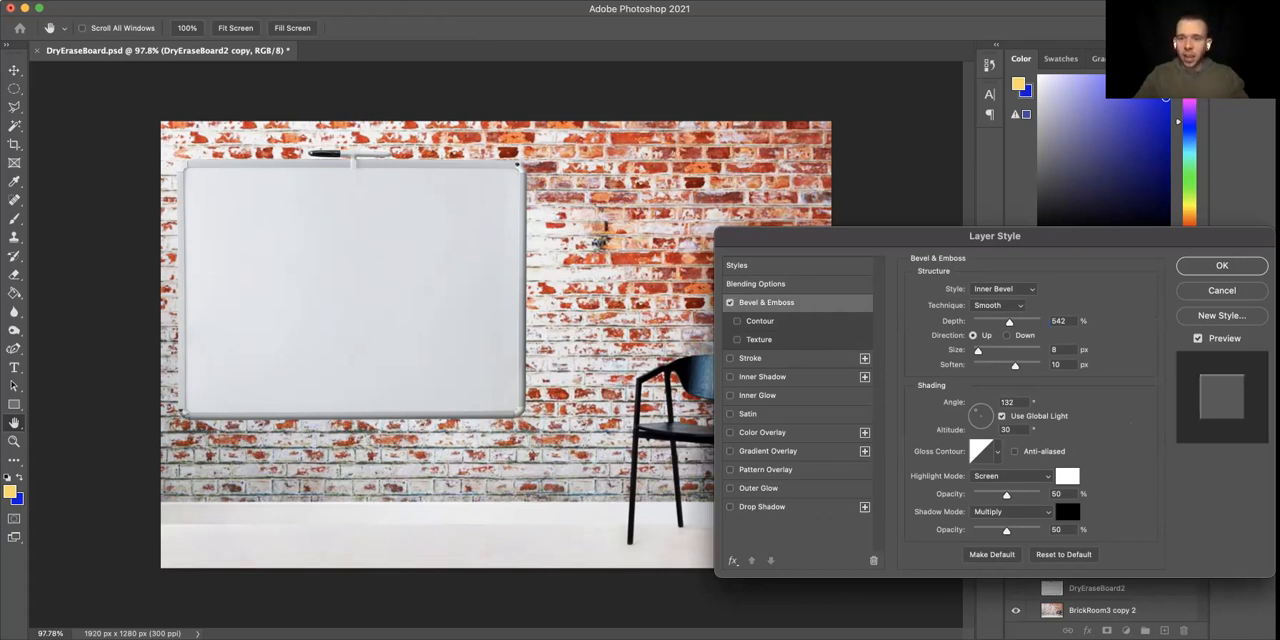
{"action": "left_click_drag", "start_coordinate": [1009, 322], "coordinate": [985, 322]}
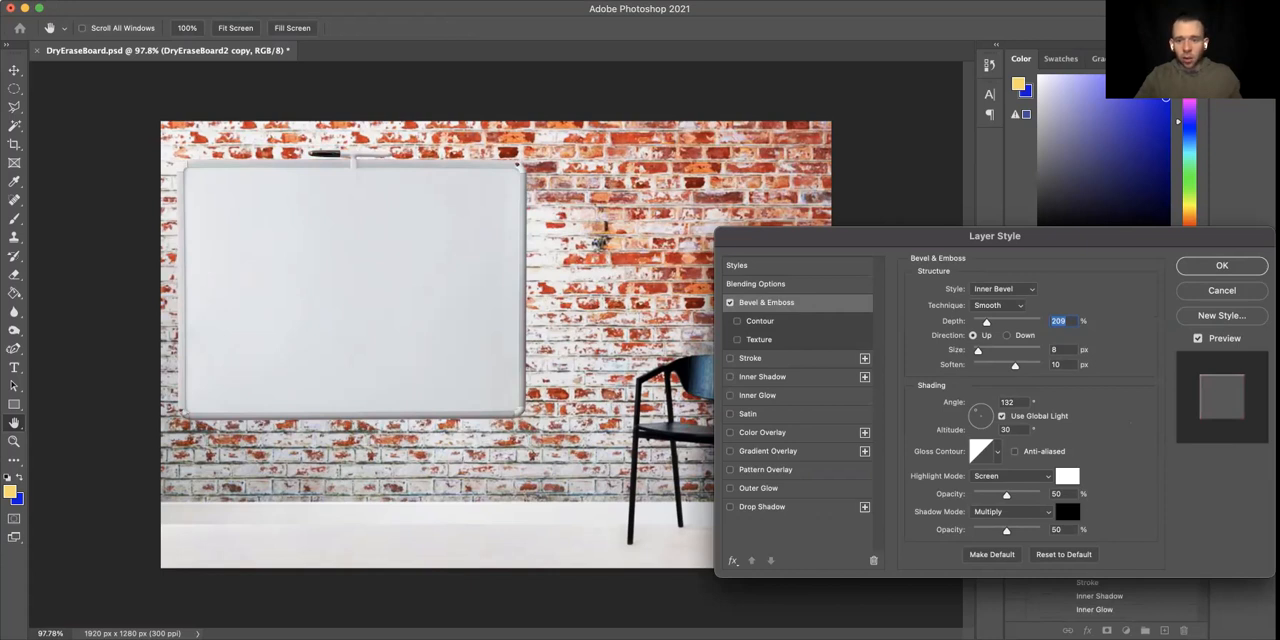
Try the Satin and Color Overlay effects on the whiteboard one after the other.
{"action": "left_click", "coordinate": [730, 414]}
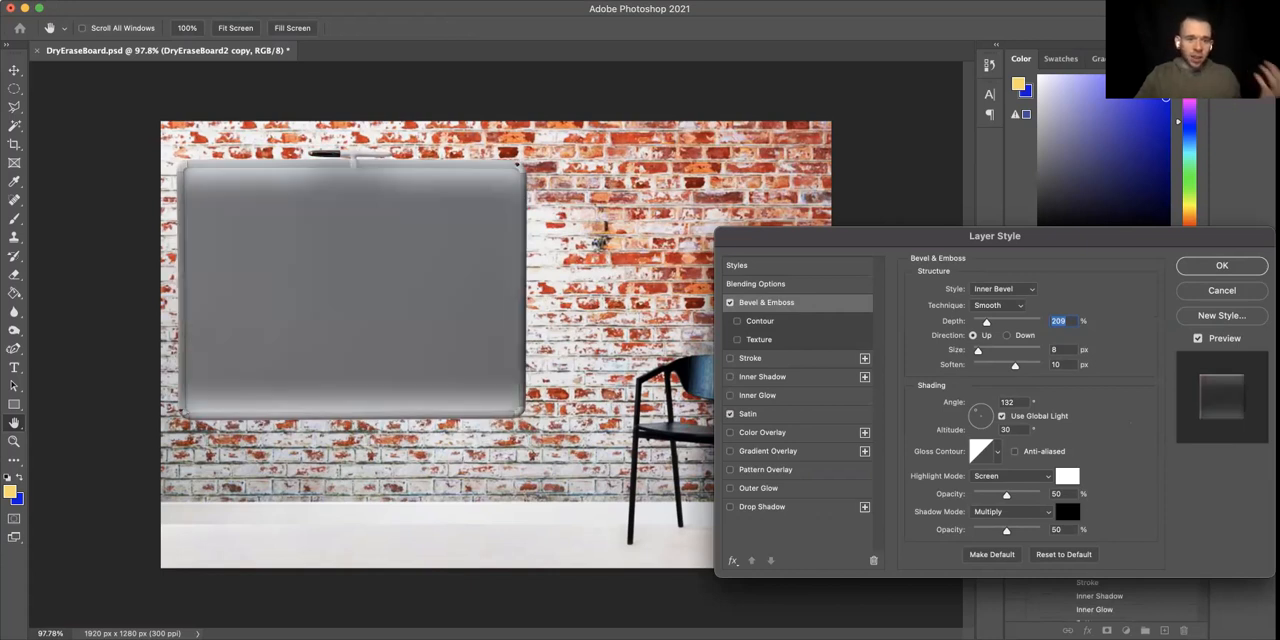
{"action": "left_click", "coordinate": [730, 414]}
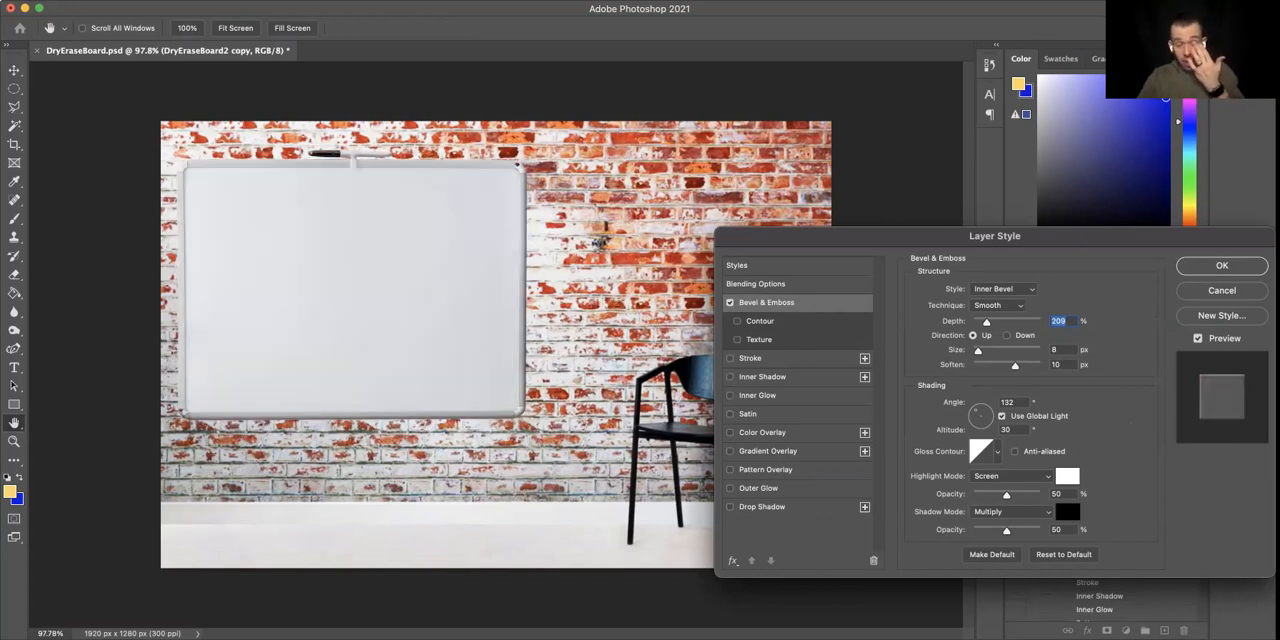
{"action": "left_click", "coordinate": [730, 432]}
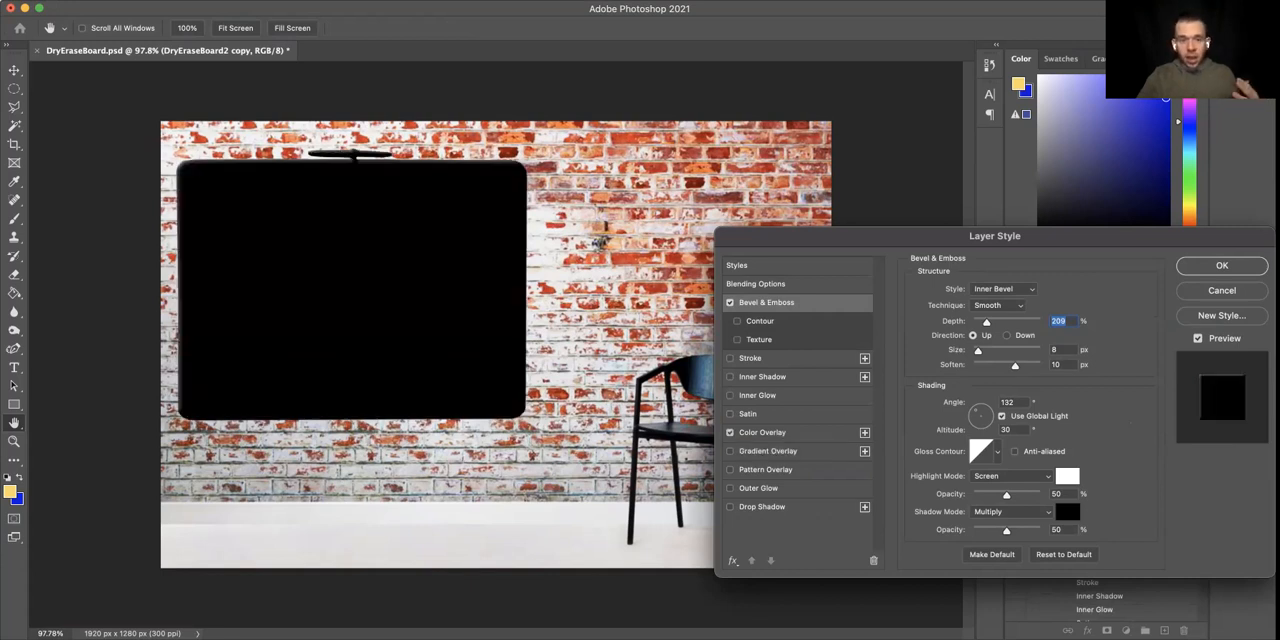
{"action": "left_click", "coordinate": [730, 432]}
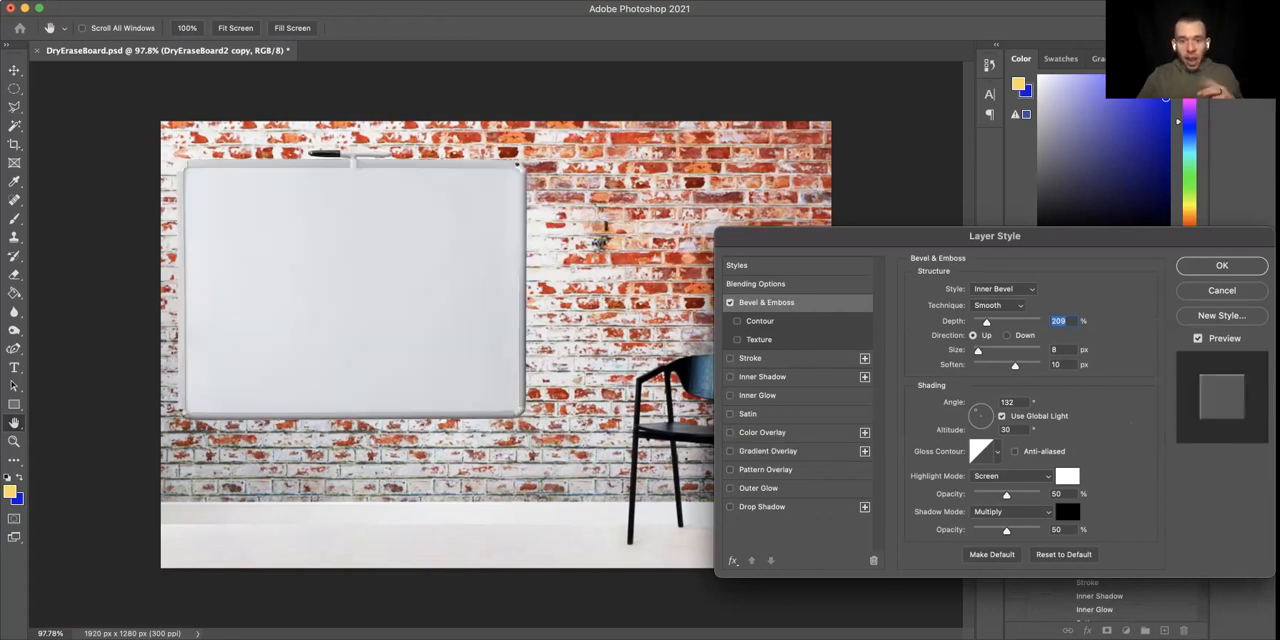
Add a drop shadow to the whiteboard with a distance of 0 px and a size of 10 px, and apply the layer style.
{"action": "left_click", "coordinate": [730, 506]}
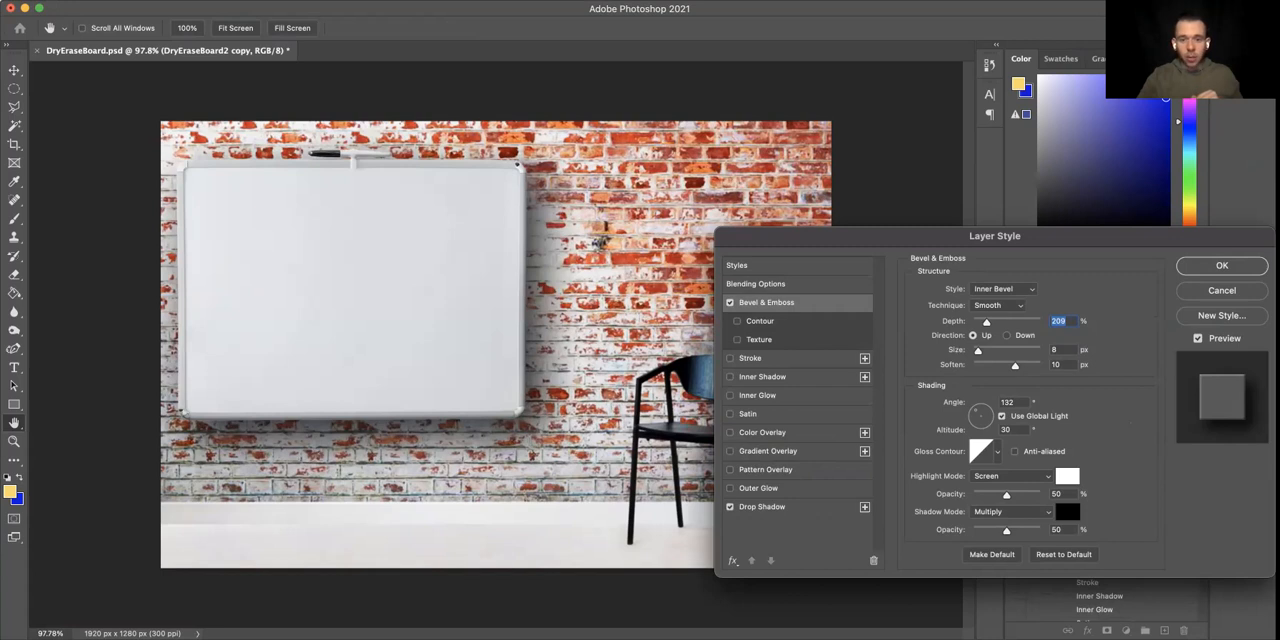
{"action": "left_click", "coordinate": [762, 506]}
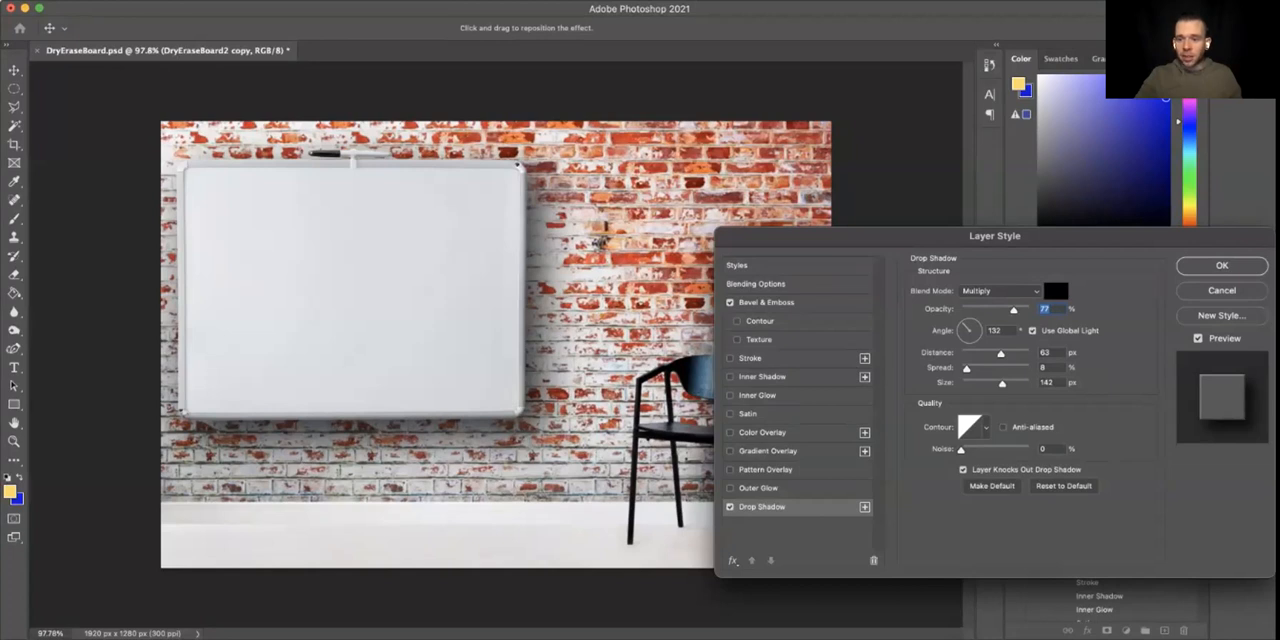
{"action": "left_click_drag", "start_coordinate": [1001, 354], "coordinate": [967, 383]}
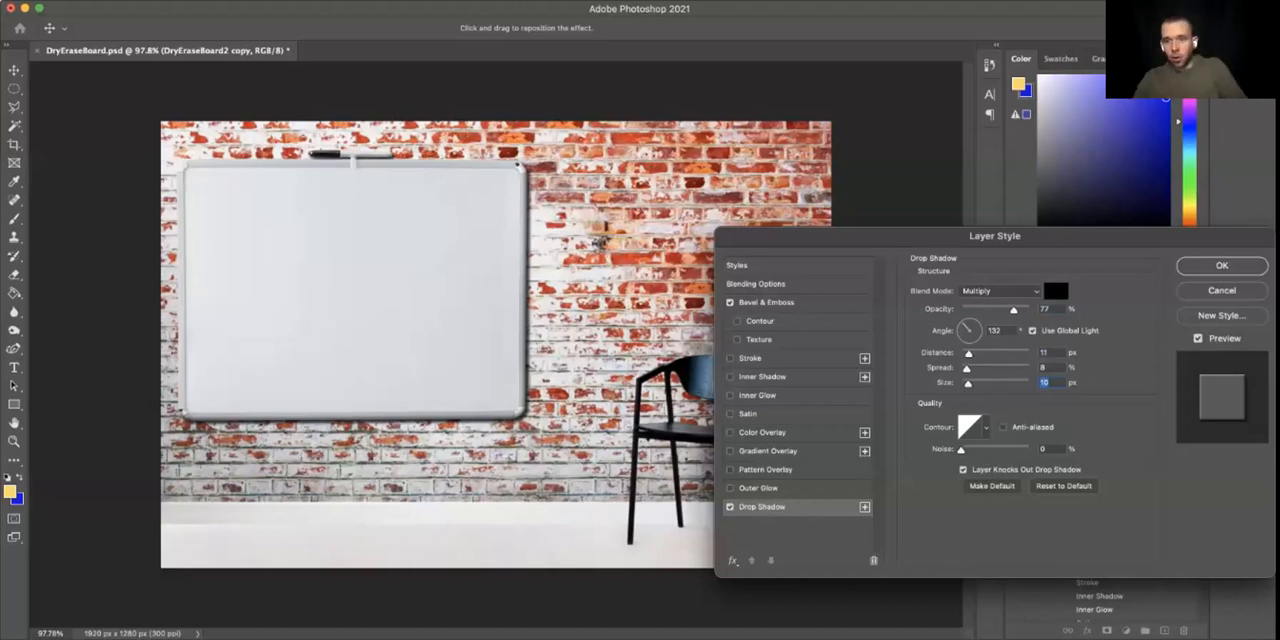
{"action": "double_click", "coordinate": [1045, 352]}
{"action": "type", "text": "0"}
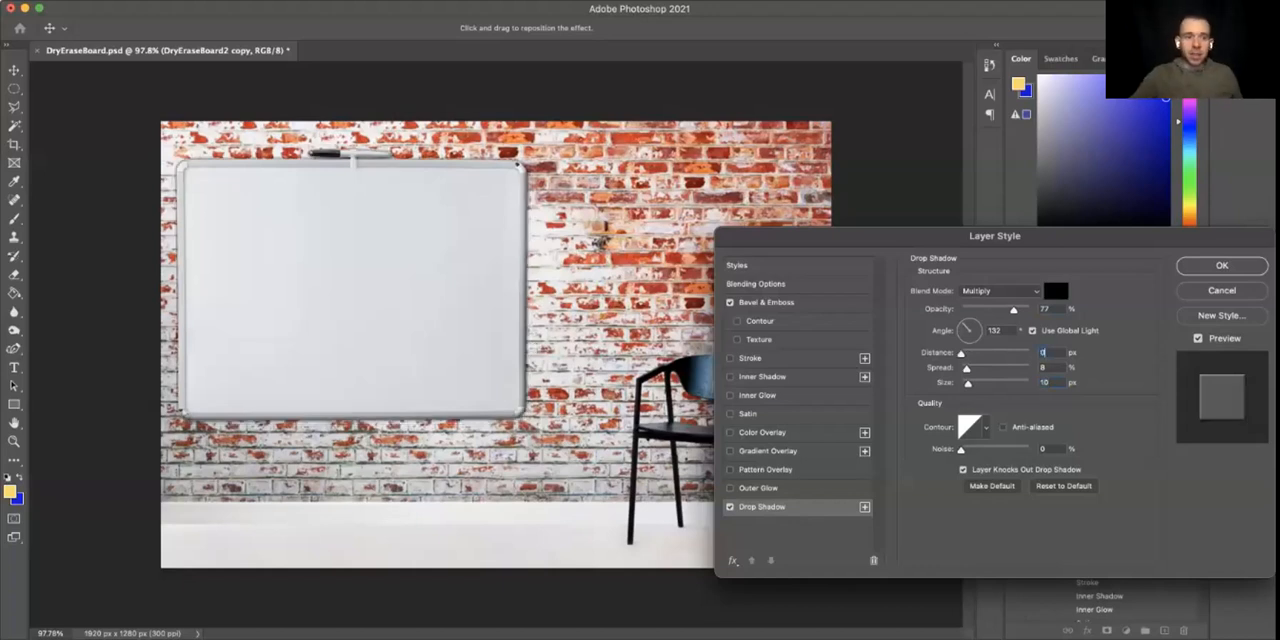
{"action": "key", "text": "Return"}
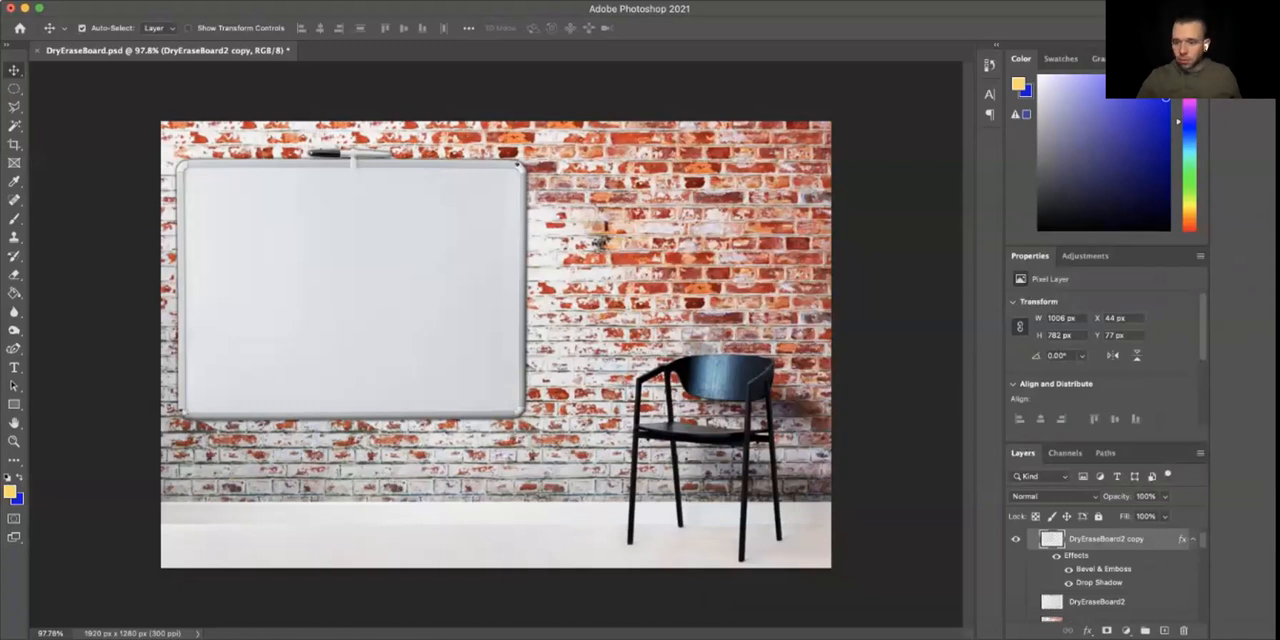
Try a size of 20 px for the whiteboard's drop shadow.
{"action": "double_click", "coordinate": [1099, 582]}
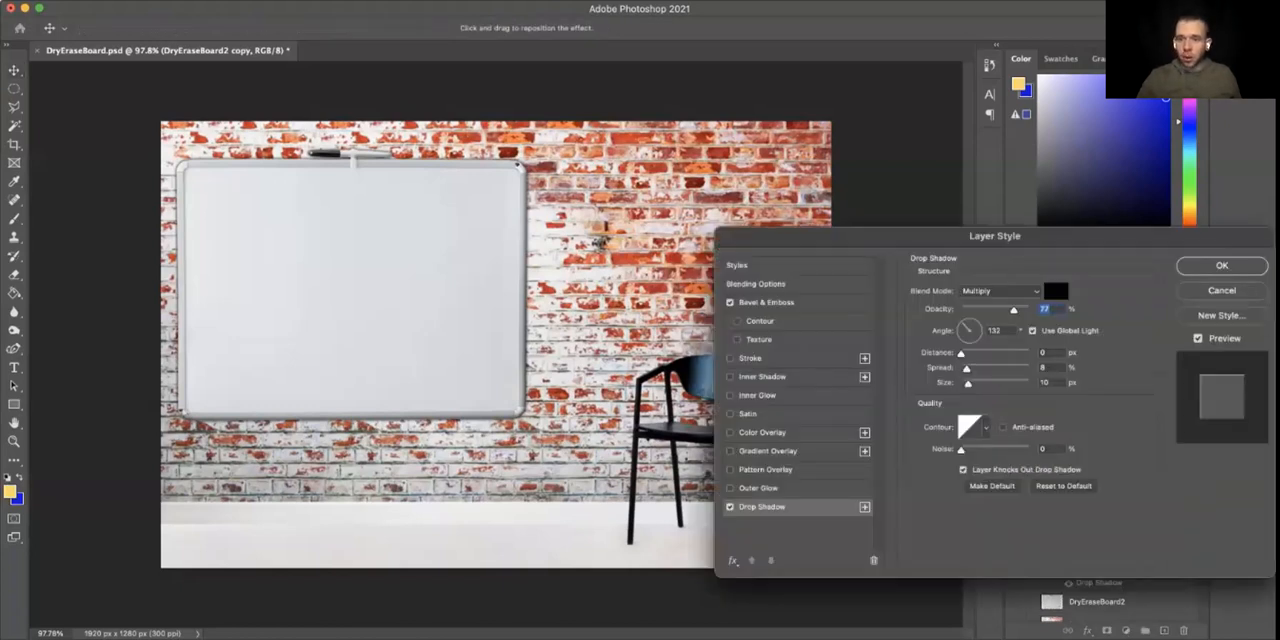
{"action": "double_click", "coordinate": [1044, 352]}
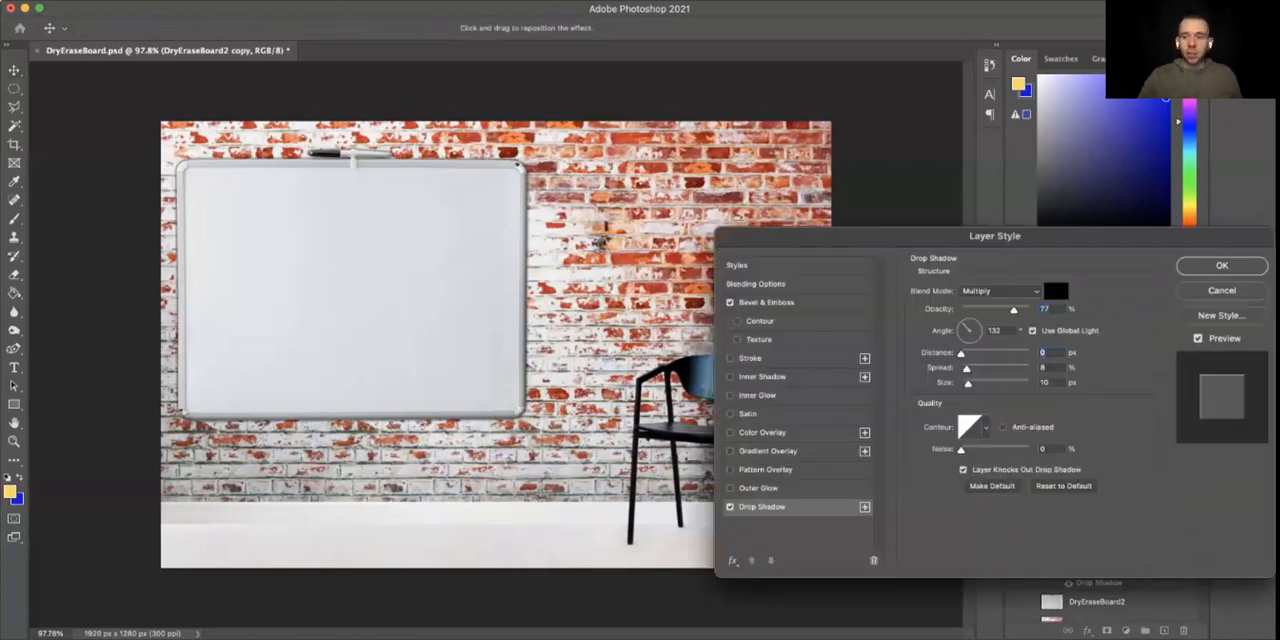
{"action": "mouse_move", "coordinate": [966, 369]}
{"action": "left_mouse_down"}
{"action": "mouse_move", "coordinate": [1012, 369]}
{"action": "mouse_move", "coordinate": [966, 369]}
{"action": "left_mouse_up"}
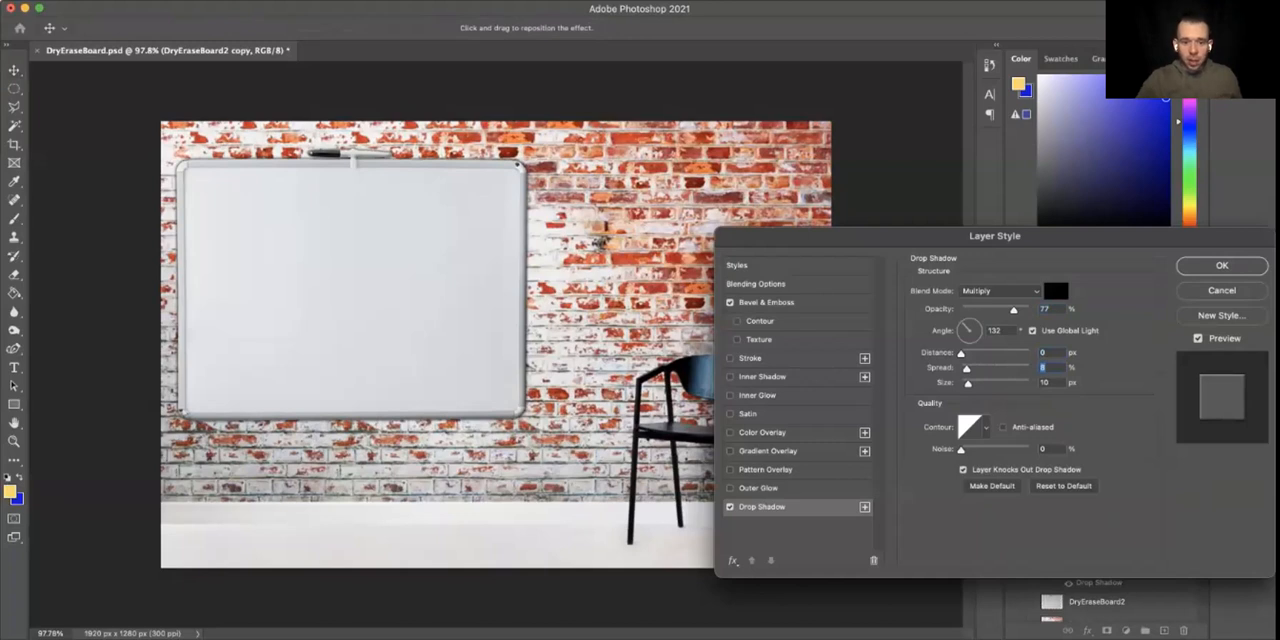
{"action": "key", "text": "Tab"}
{"action": "key", "text": "shift+Up"}
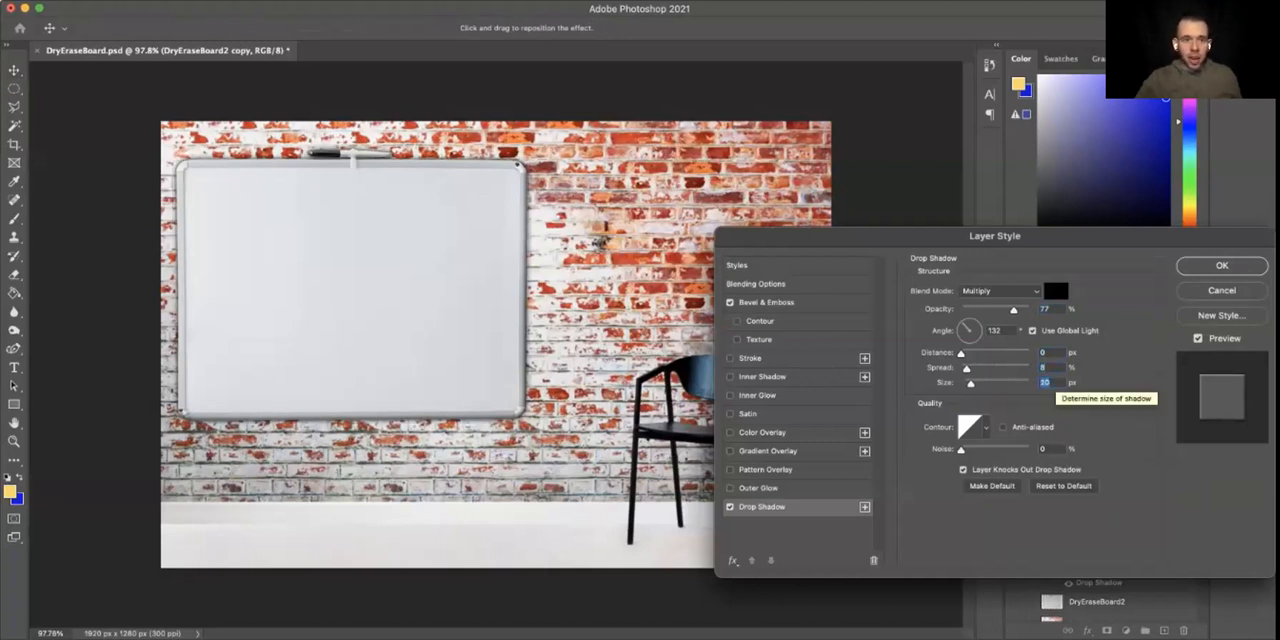
{"action": "key", "text": "Return"}
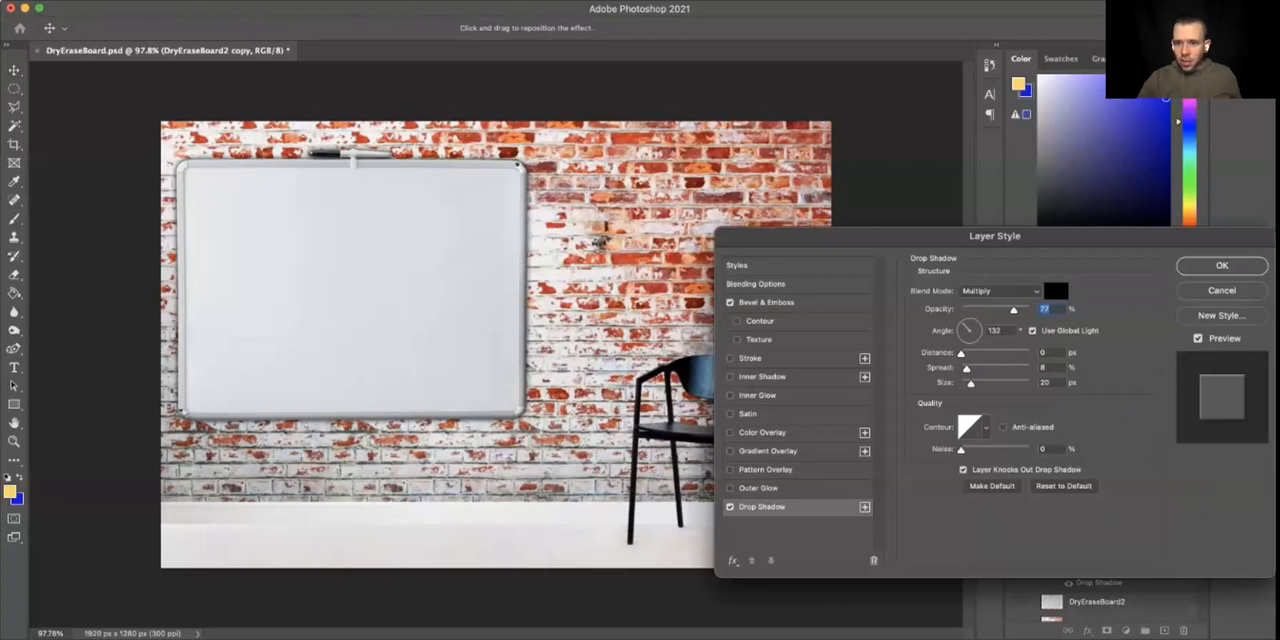
Set the whiteboard's drop shadow to size 10 px, distance 2 px and spread 9%, and apply it.
{"action": "key", "text": "shift+Down"}
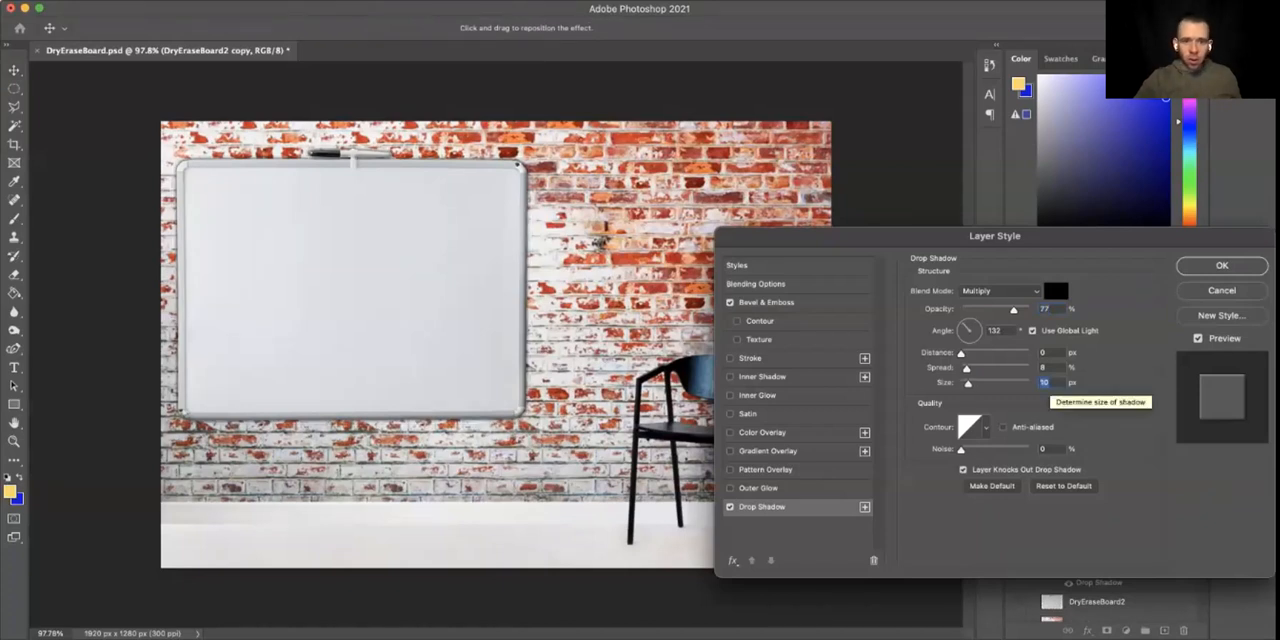
{"action": "double_click", "coordinate": [1044, 353]}
{"action": "key", "text": "Up"}
{"action": "key", "text": "Up"}
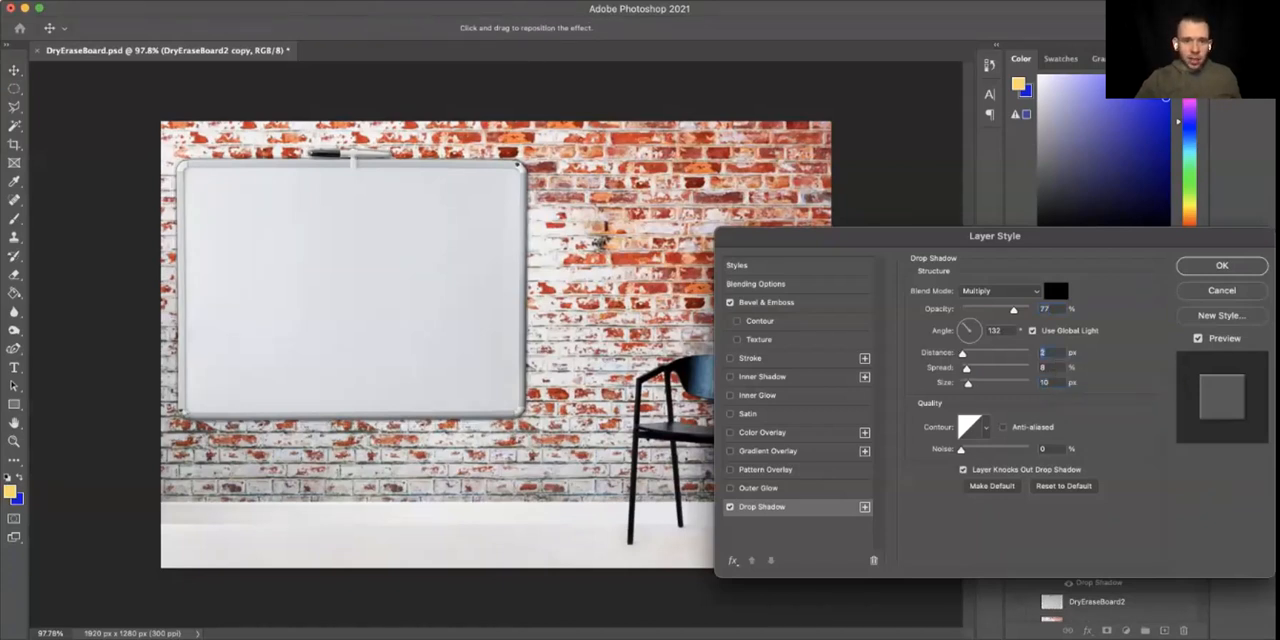
{"action": "key", "text": "Up"}
{"action": "key", "text": "Down"}
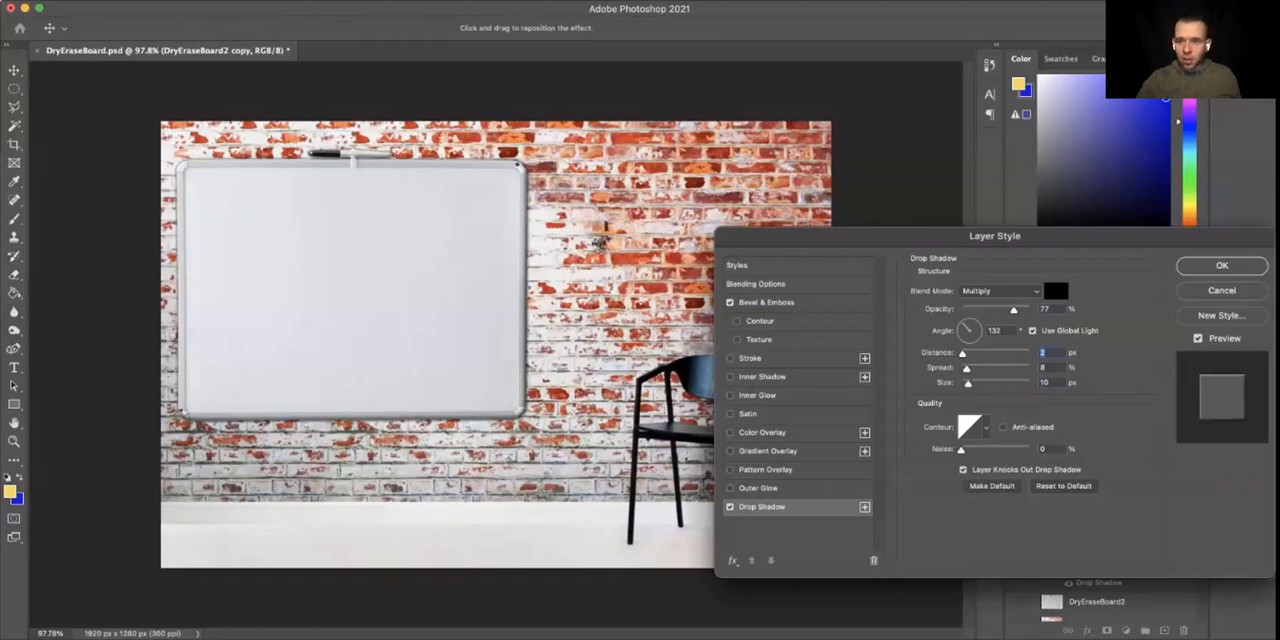
{"action": "key", "text": "Tab"}
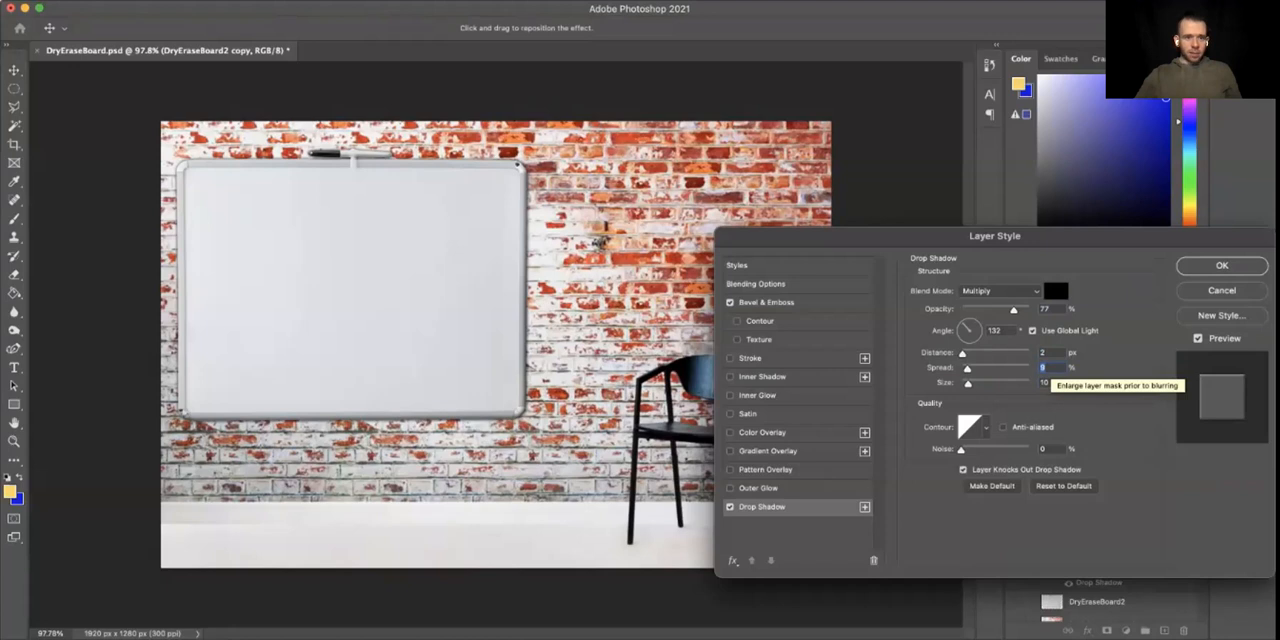
{"action": "key", "text": "Return"}
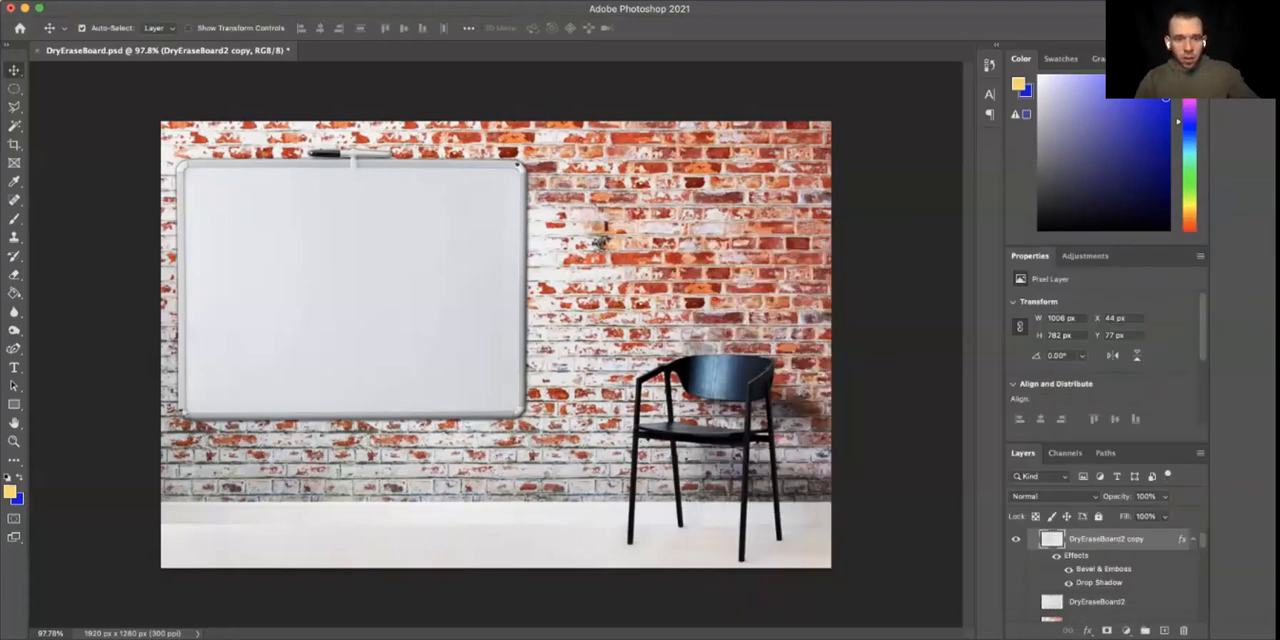
Duplicate the whiteboard layer and scale the copy to about 618 × 480 px on the wall above the chair.
{"action": "right_click", "coordinate": [1097, 539]}
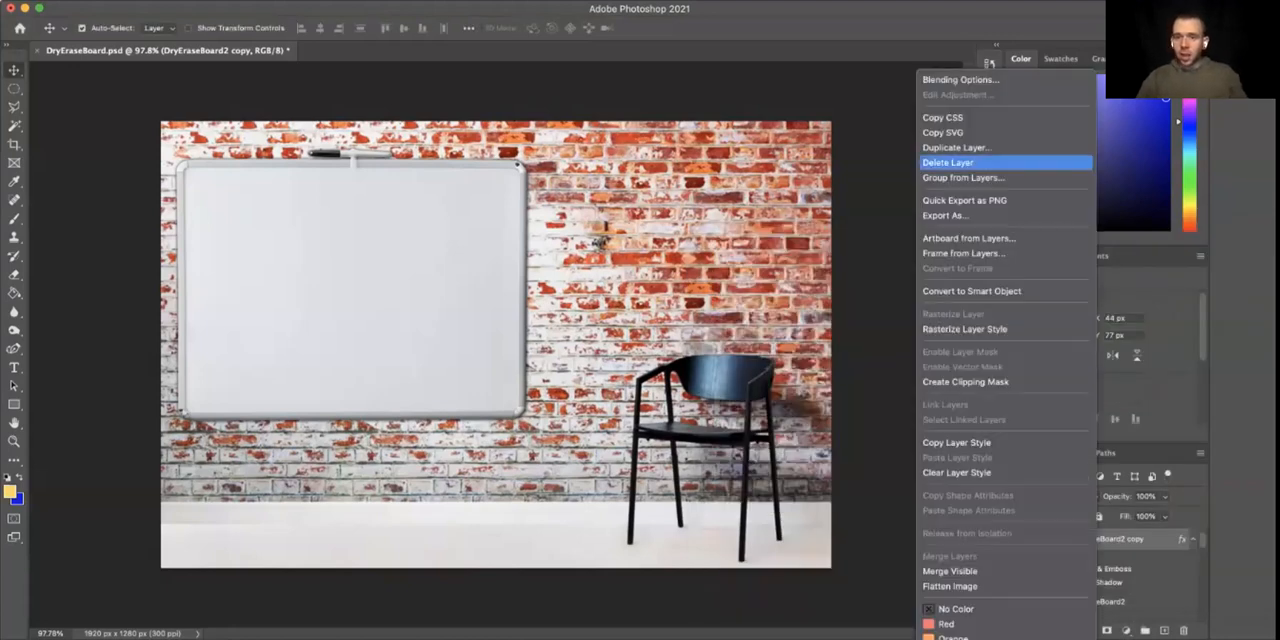
{"action": "left_click", "coordinate": [956, 147]}
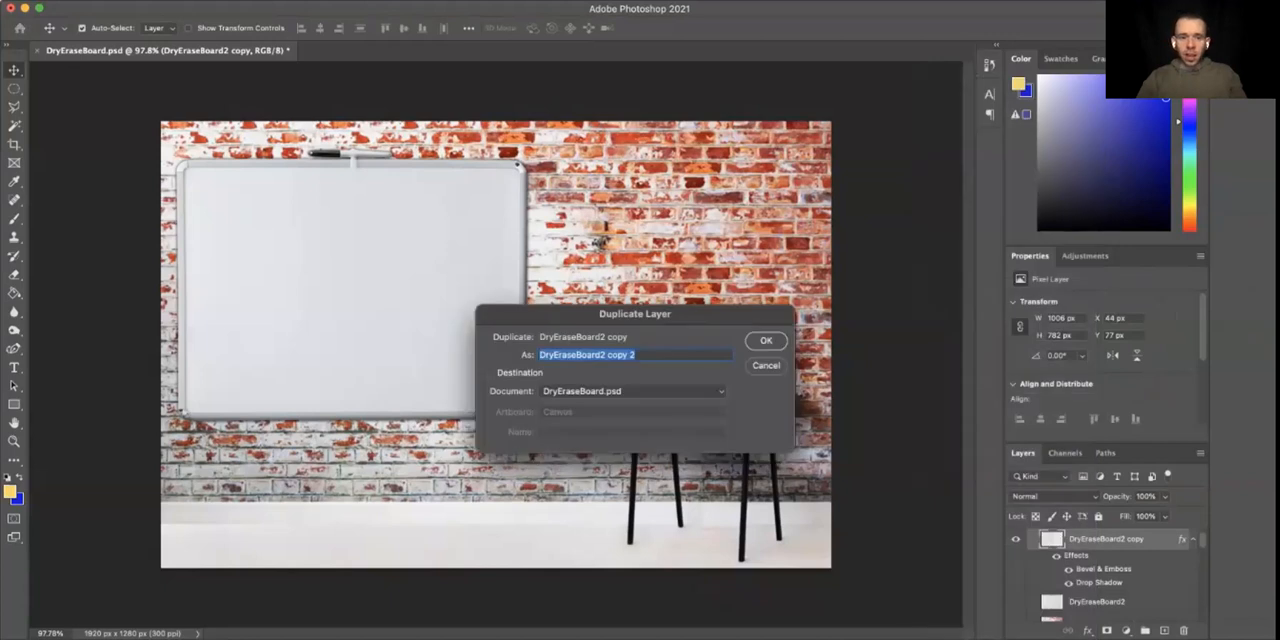
{"action": "key", "text": "Return"}
{"action": "left_click_drag", "start_coordinate": [380, 213], "coordinate": [600, 205]}
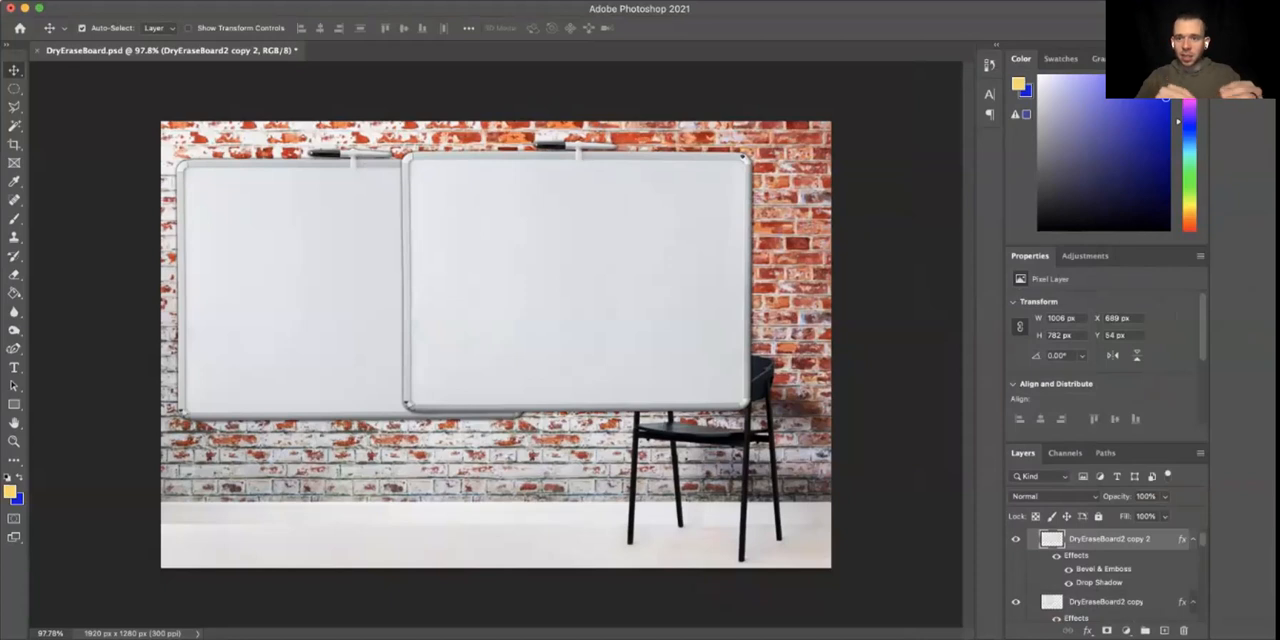
{"action": "key", "text": "super+t"}
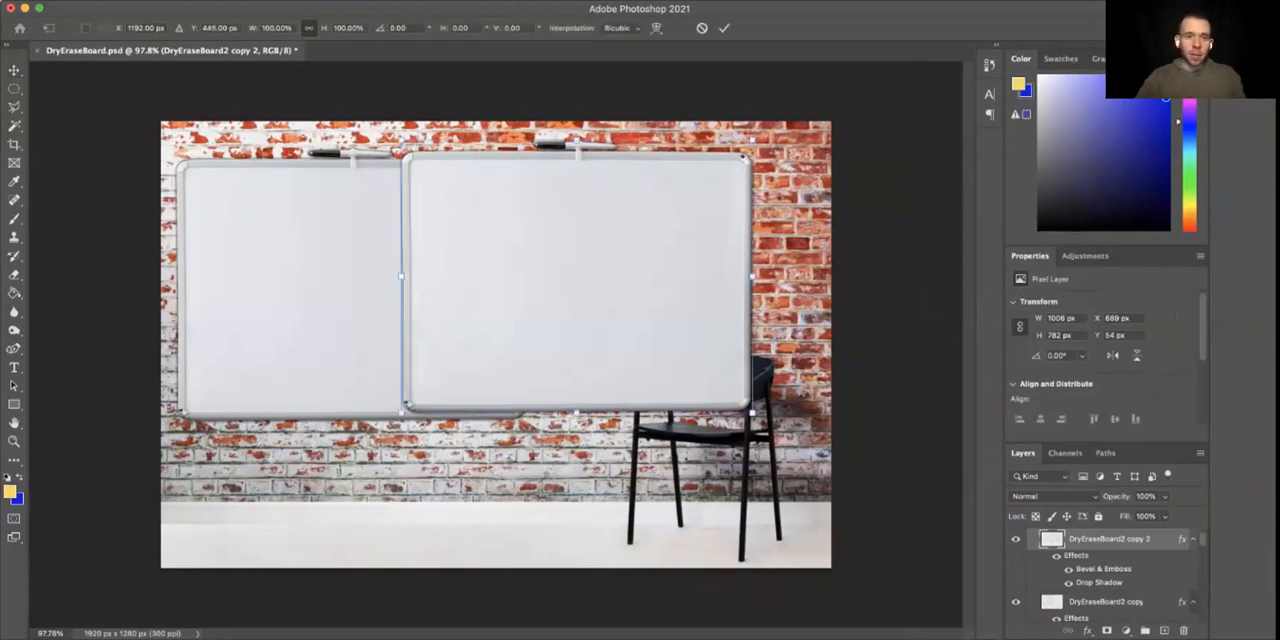
{"action": "left_click_drag", "start_coordinate": [403, 155], "coordinate": [647, 178]}
{"action": "key", "text": "Return"}
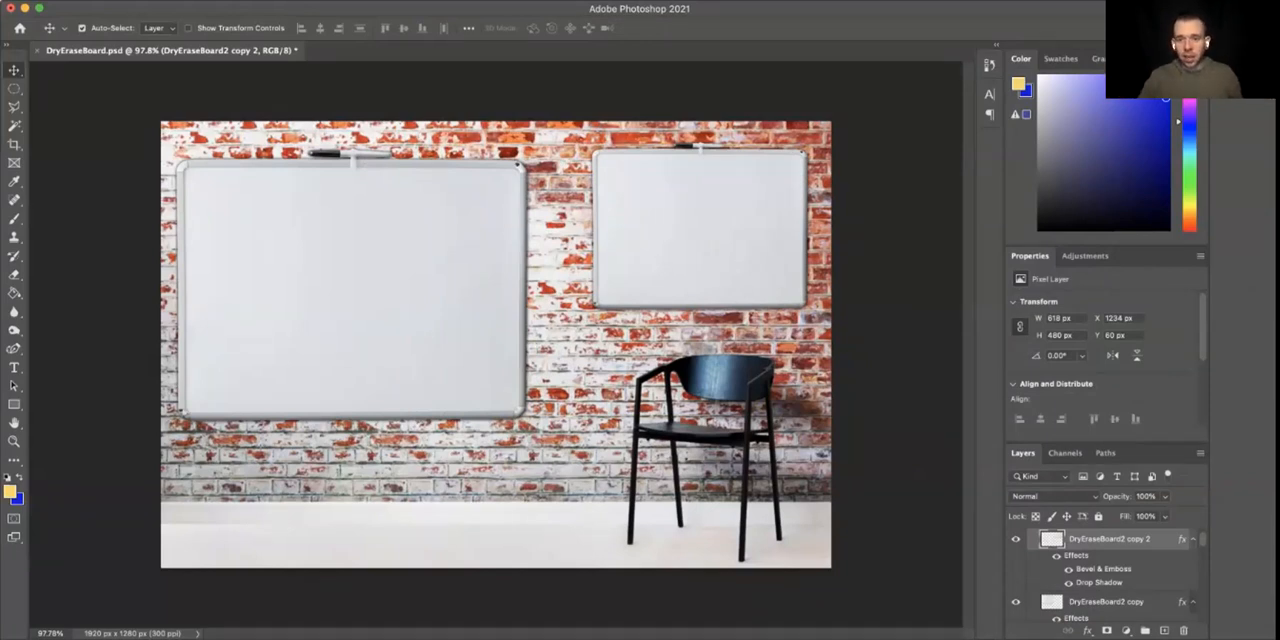
Recolor the BrickRoom3 copy 2 layer blue with a Hue/Saturation adjustment, shifting the hue to about -150.
{"action": "scroll", "coordinate": [1105, 575], "scroll_direction": "down", "scroll_amount": 3}
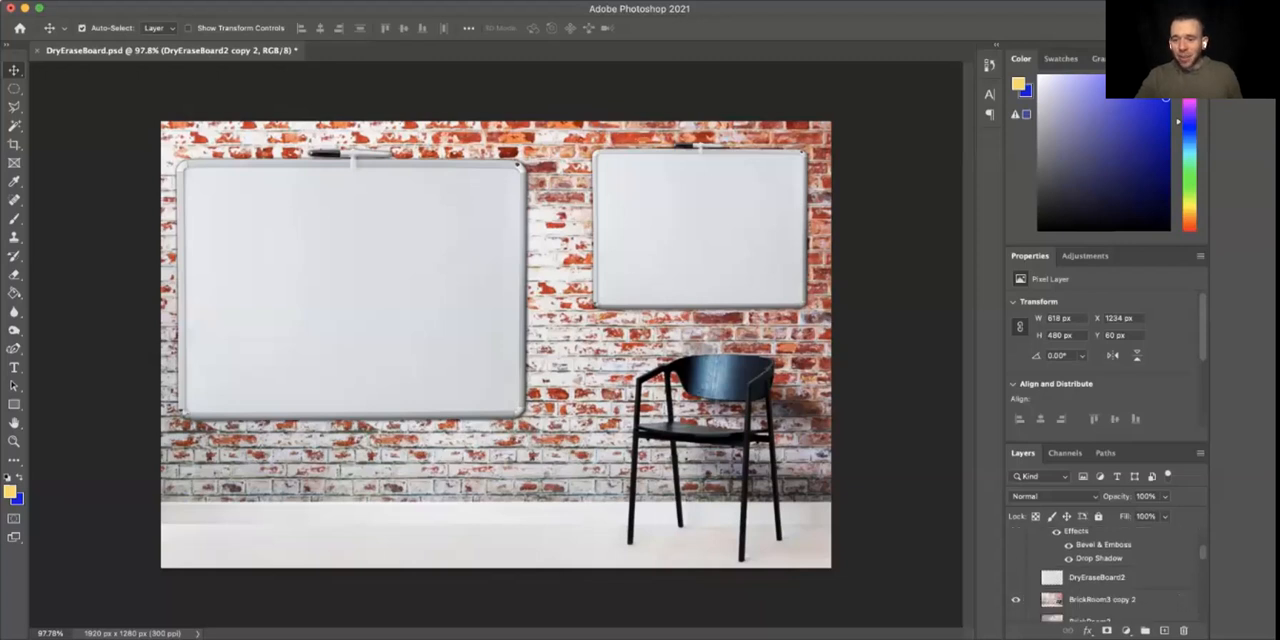
{"action": "left_click", "coordinate": [1103, 600]}
{"action": "left_click", "coordinate": [138, 1]}
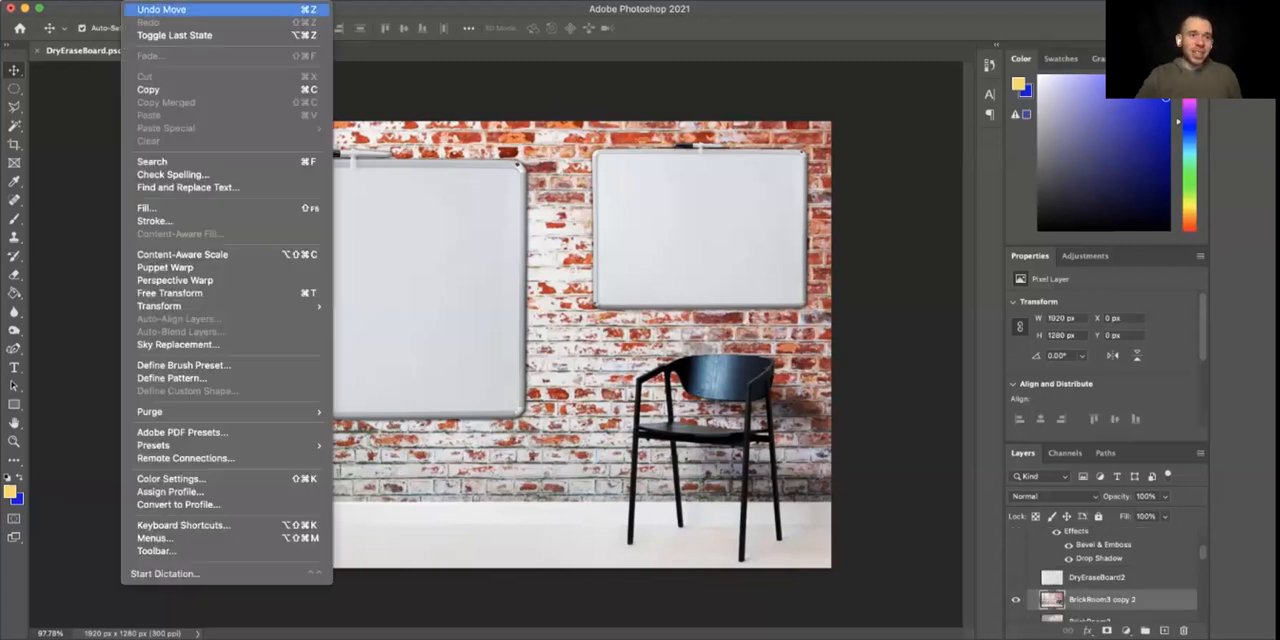
{"action": "mouse_move", "coordinate": [172, 1]}
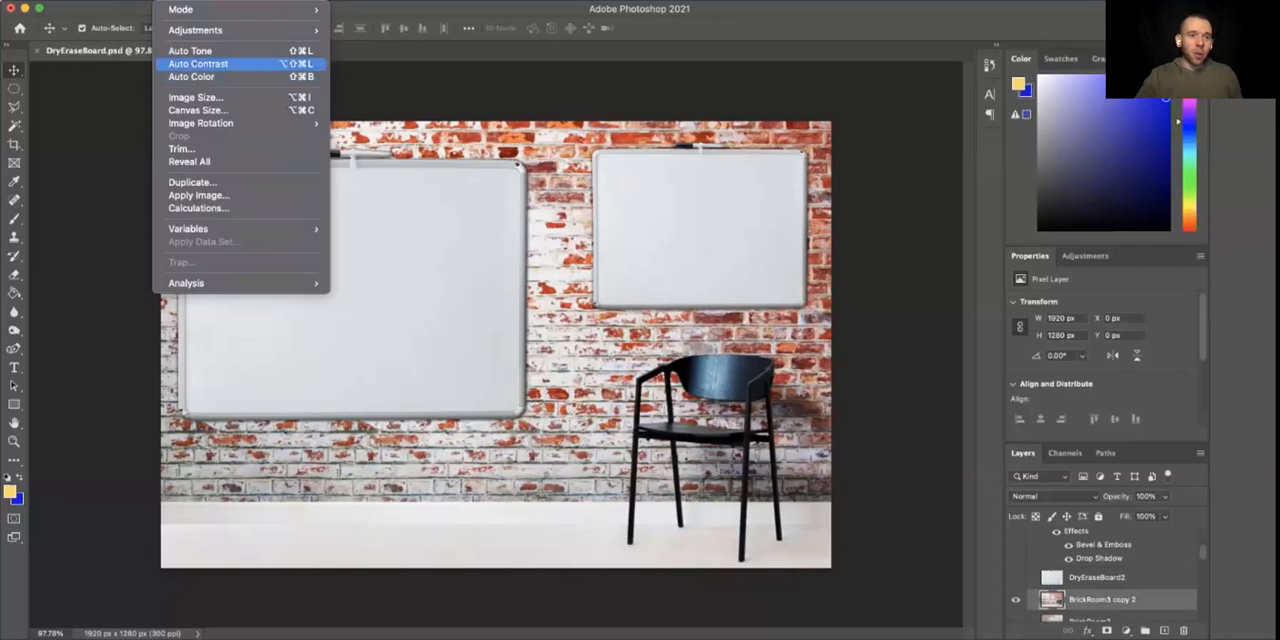
{"action": "mouse_move", "coordinate": [195, 30]}
{"action": "left_click", "coordinate": [378, 102]}
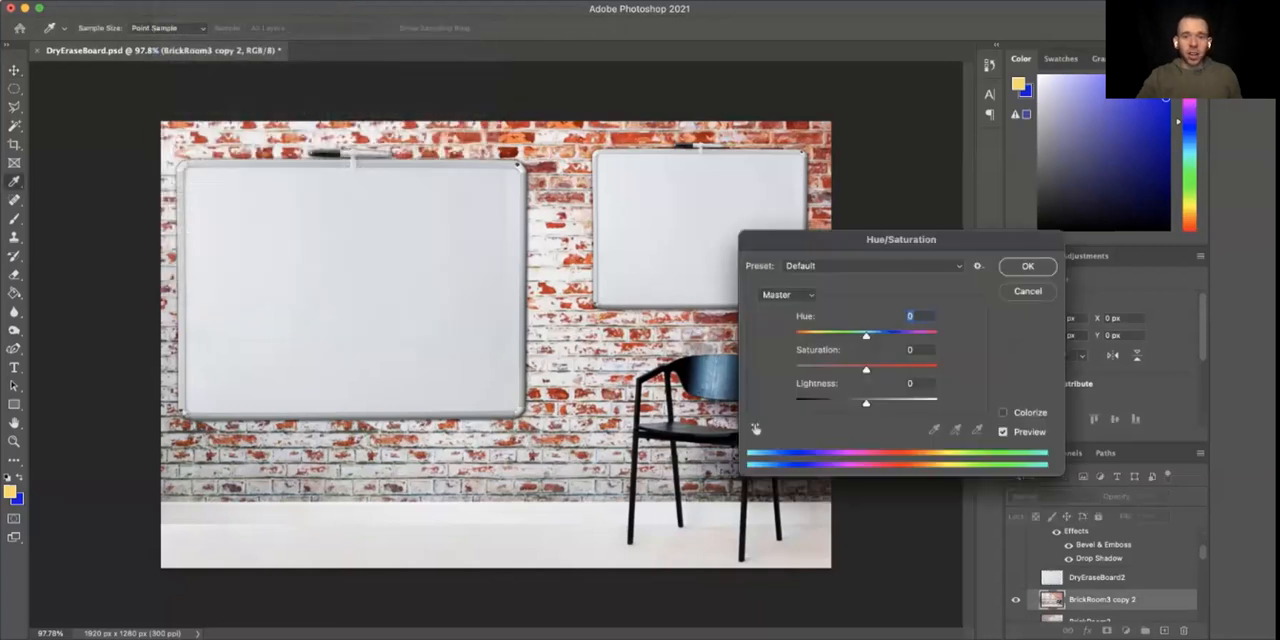
{"action": "left_click_drag", "start_coordinate": [866, 336], "coordinate": [805, 336]}
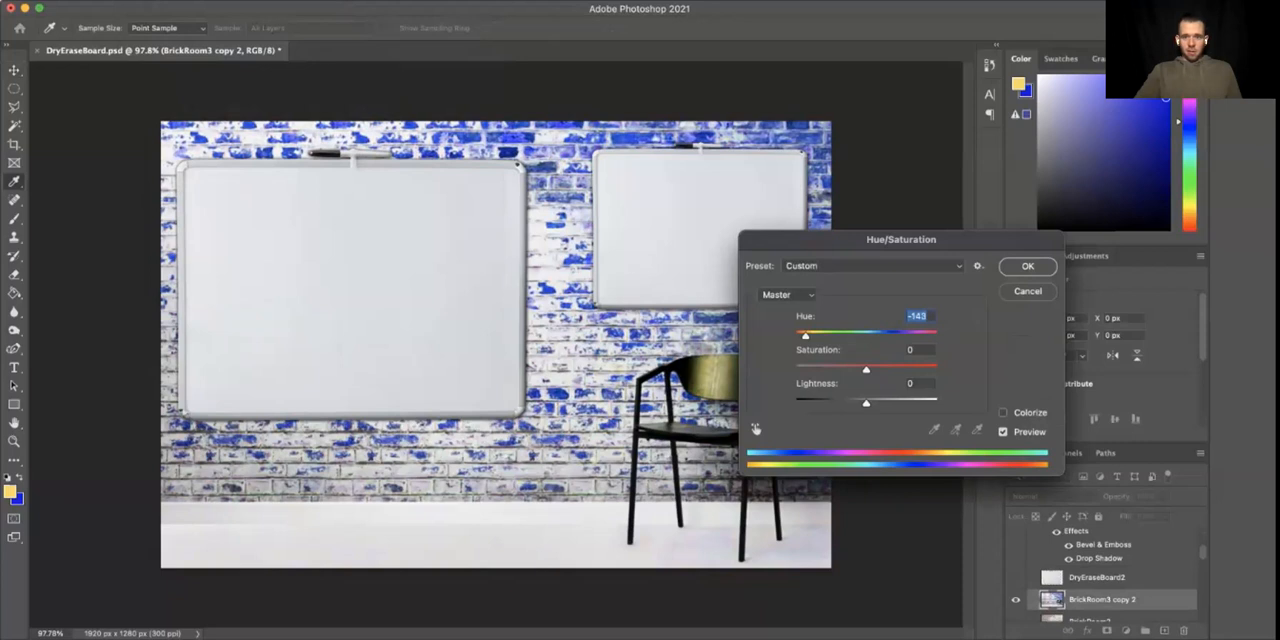
{"action": "left_click_drag", "start_coordinate": [805, 336], "coordinate": [803, 336]}
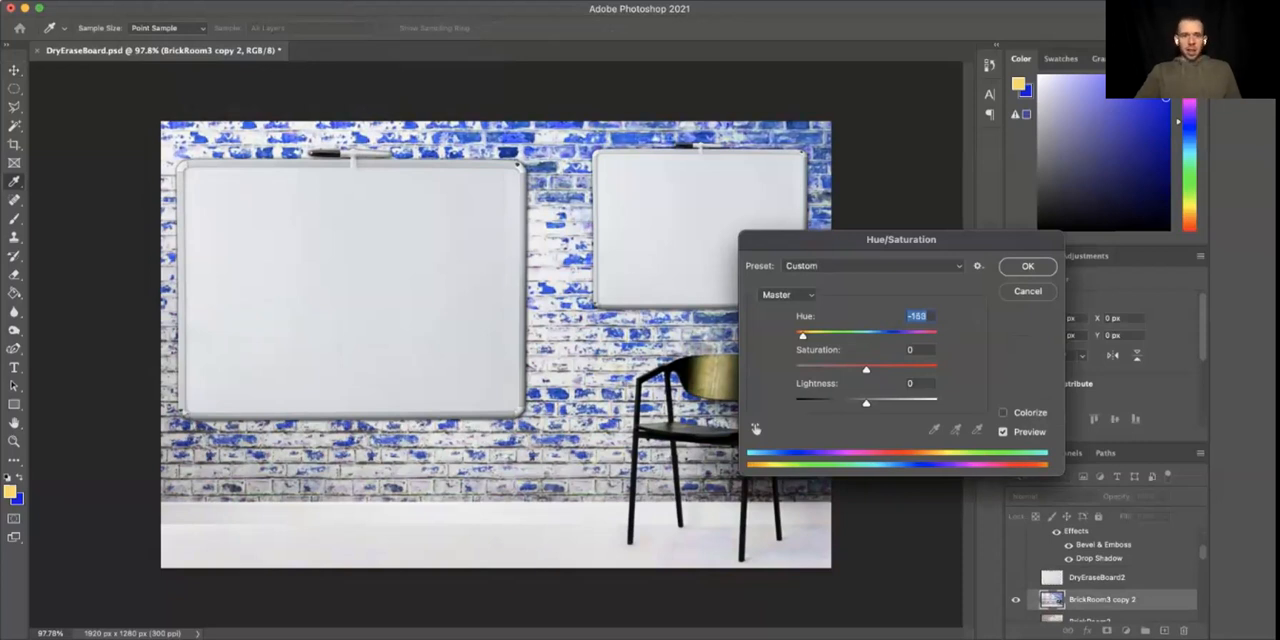
{"action": "key", "text": "Up"}
{"action": "key", "text": "Up"}
{"action": "key", "text": "Return"}
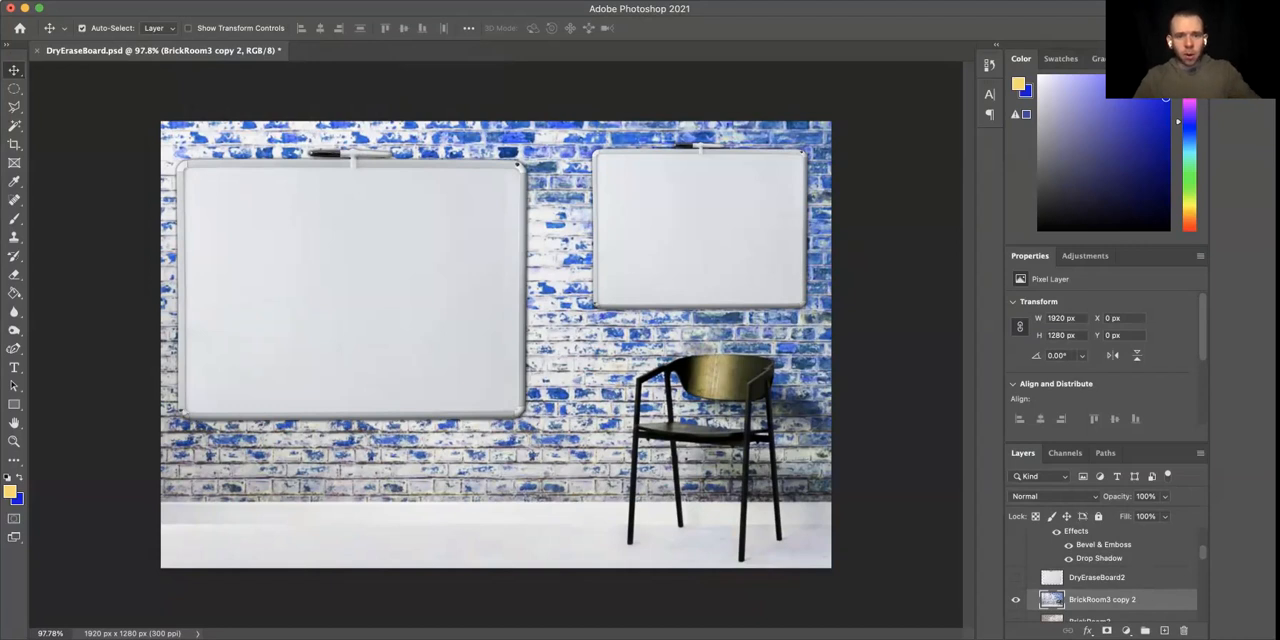
Scale the large whiteboard to about 92% and nudge the small whiteboard slightly to the left.
{"action": "left_click", "coordinate": [352, 285]}
{"action": "key", "text": "super+t"}
{"action": "left_click_drag", "start_coordinate": [525, 414], "coordinate": [510, 354]}
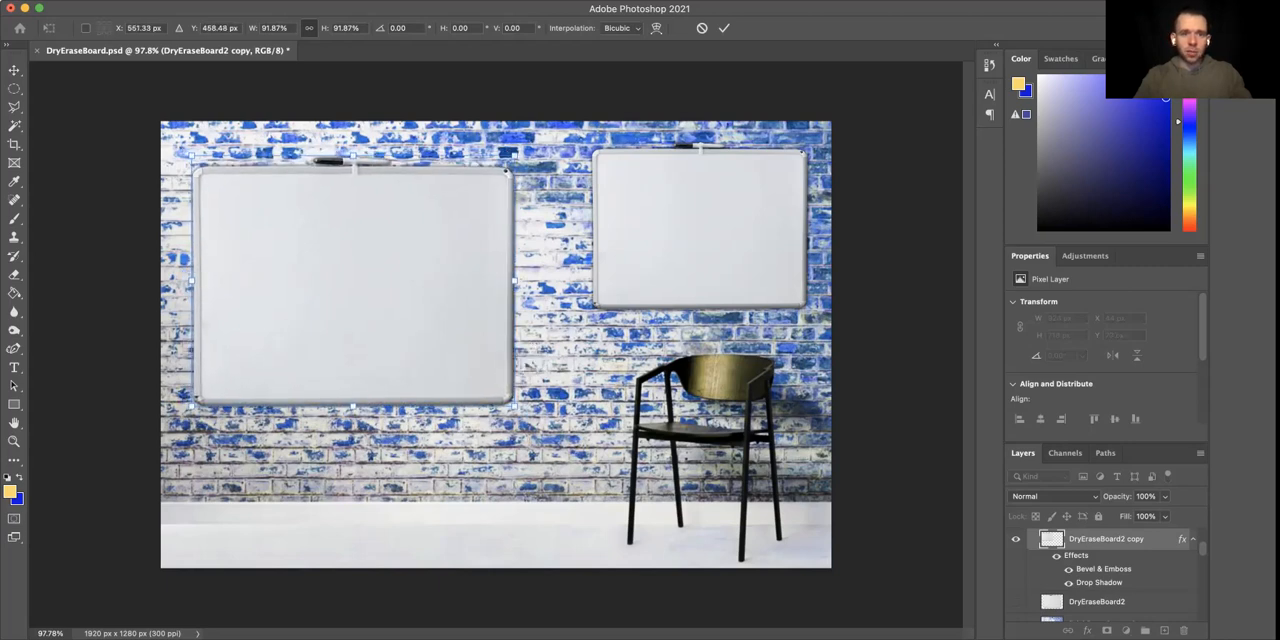
{"action": "key", "text": "Return"}
{"action": "key", "text": "super+j"}
{"action": "left_click_drag", "start_coordinate": [700, 230], "coordinate": [697, 230]}
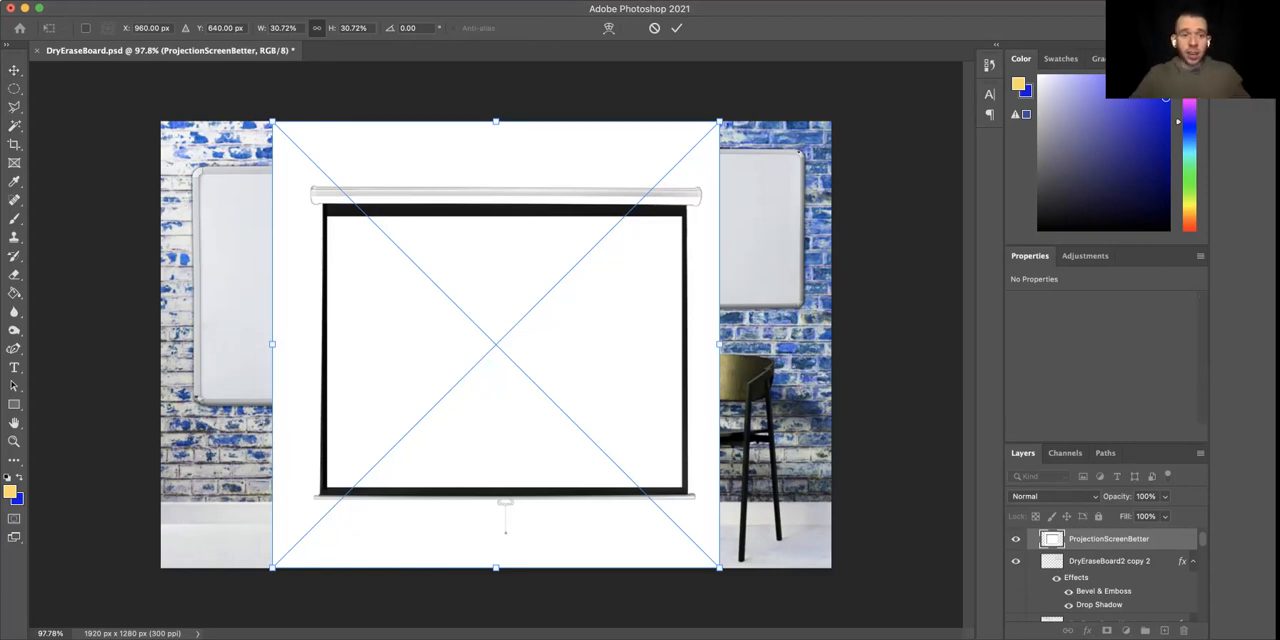
Resize the placed ProjectionScreenBetter image to about 1286 × 1286 px, position it near the canvas centre and commit the placement.
{"action": "left_click_drag", "start_coordinate": [719, 121], "coordinate": [648, 70]}
{"action": "key", "text": "Up"}
{"action": "key", "text": "Up"}
{"action": "key", "text": "Up"}
{"action": "key", "text": "Up"}
{"action": "key", "text": "Up"}
{"action": "key", "text": "Up"}
{"action": "key", "text": "Up"}
{"action": "key", "text": "Up"}
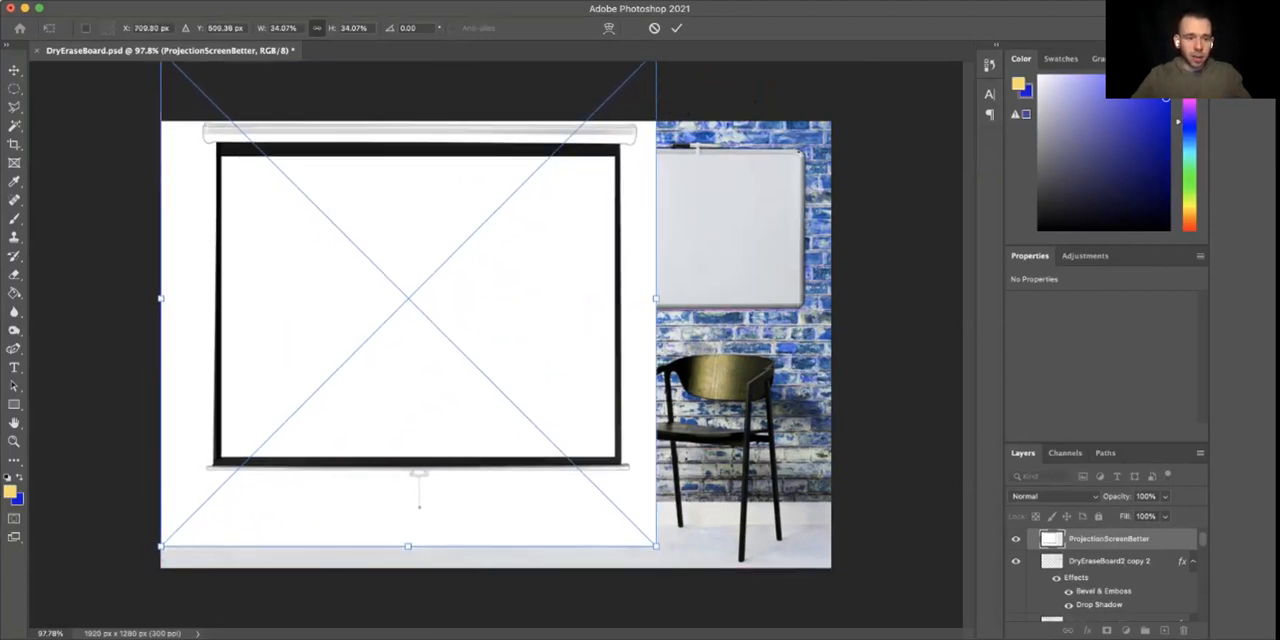
{"action": "left_click_drag", "start_coordinate": [160, 546], "coordinate": [207, 499]}
{"action": "left_click_drag", "start_coordinate": [352, 368], "coordinate": [396, 439]}
{"action": "key", "text": "Return"}
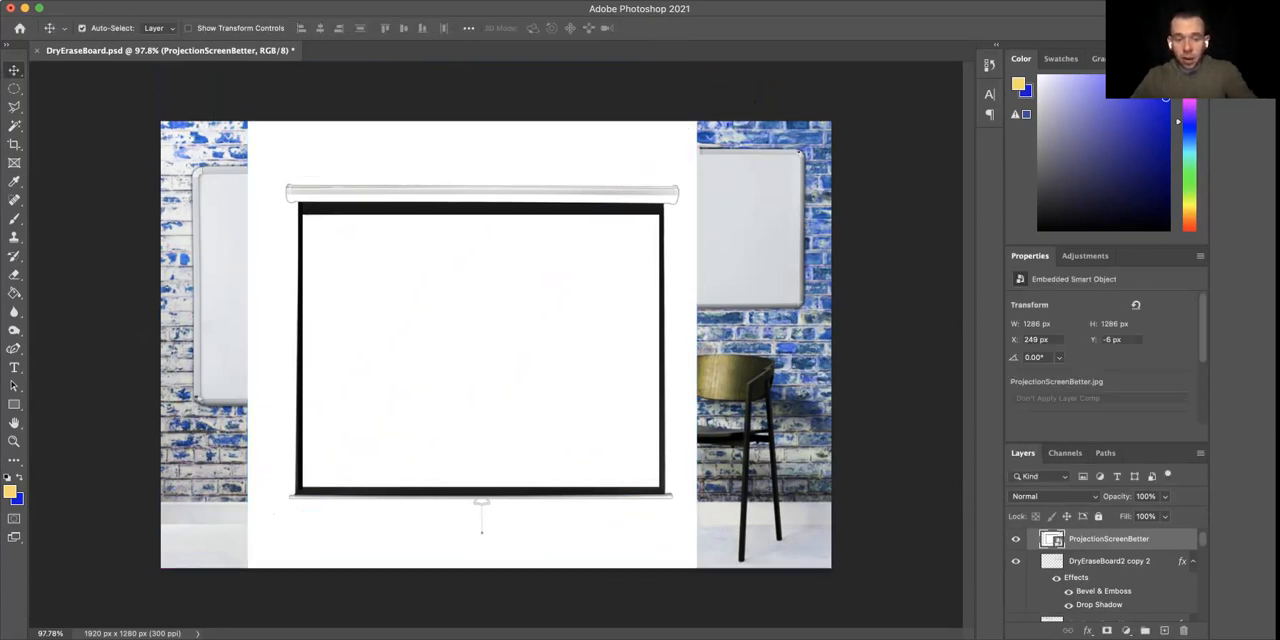
Rasterize the ProjectionScreenBetter layer so that it can be erased.
{"action": "key", "text": "l"}
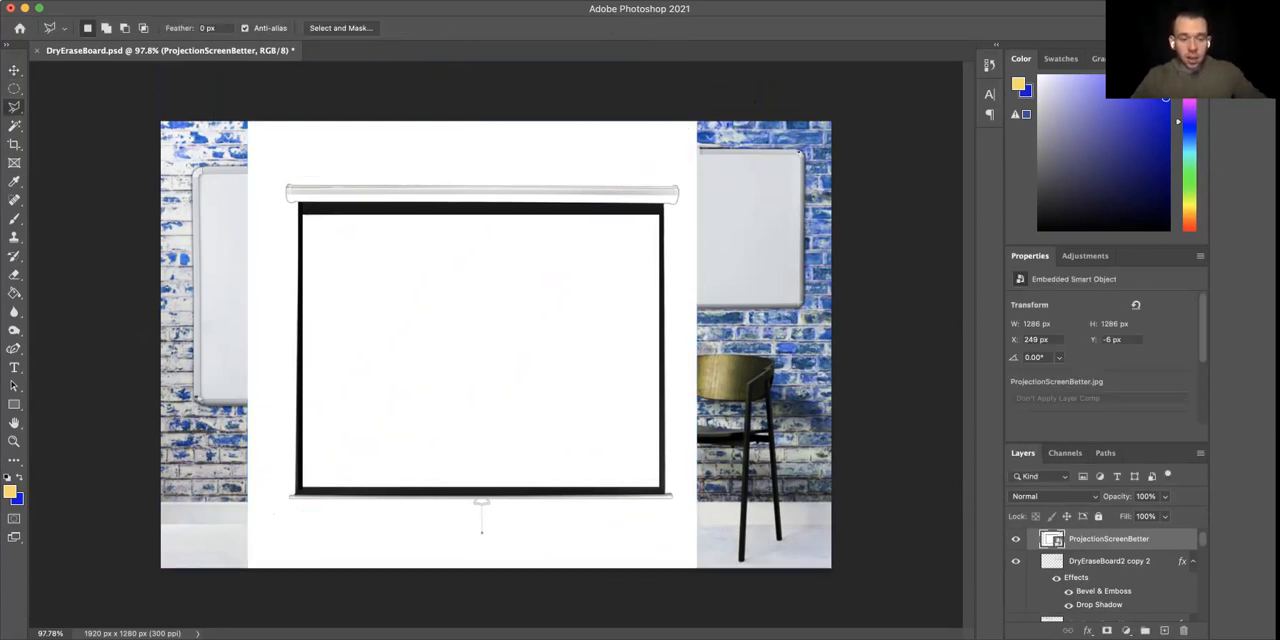
{"action": "key", "text": "e"}
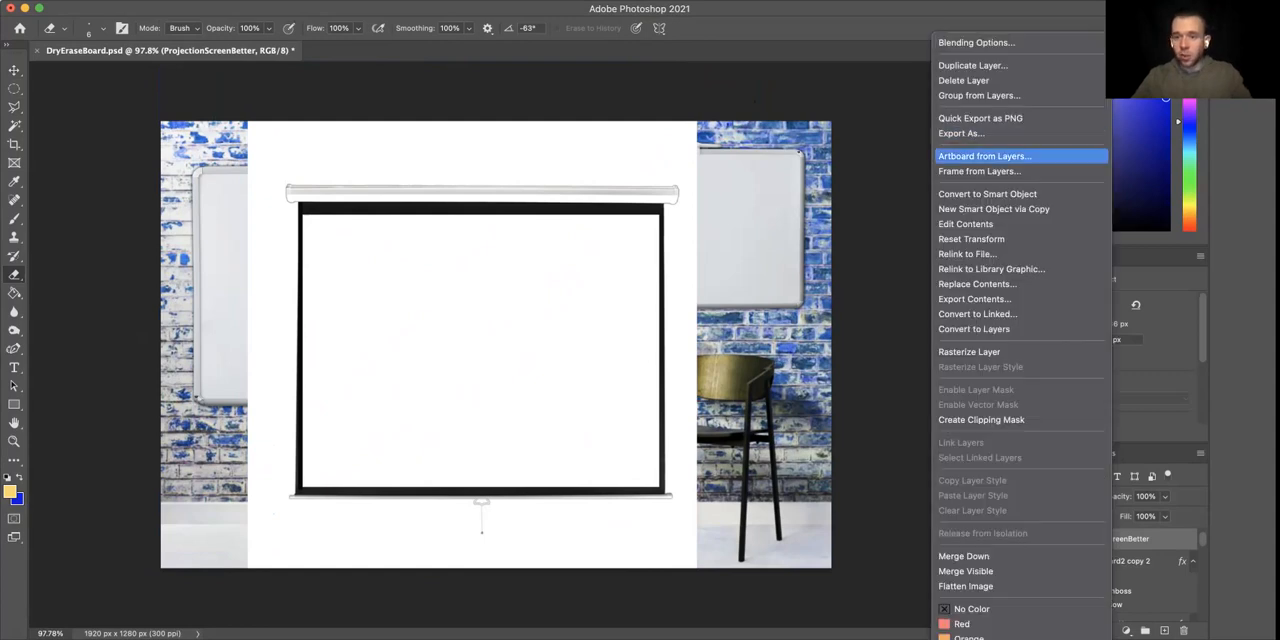
{"action": "left_click", "coordinate": [968, 352]}
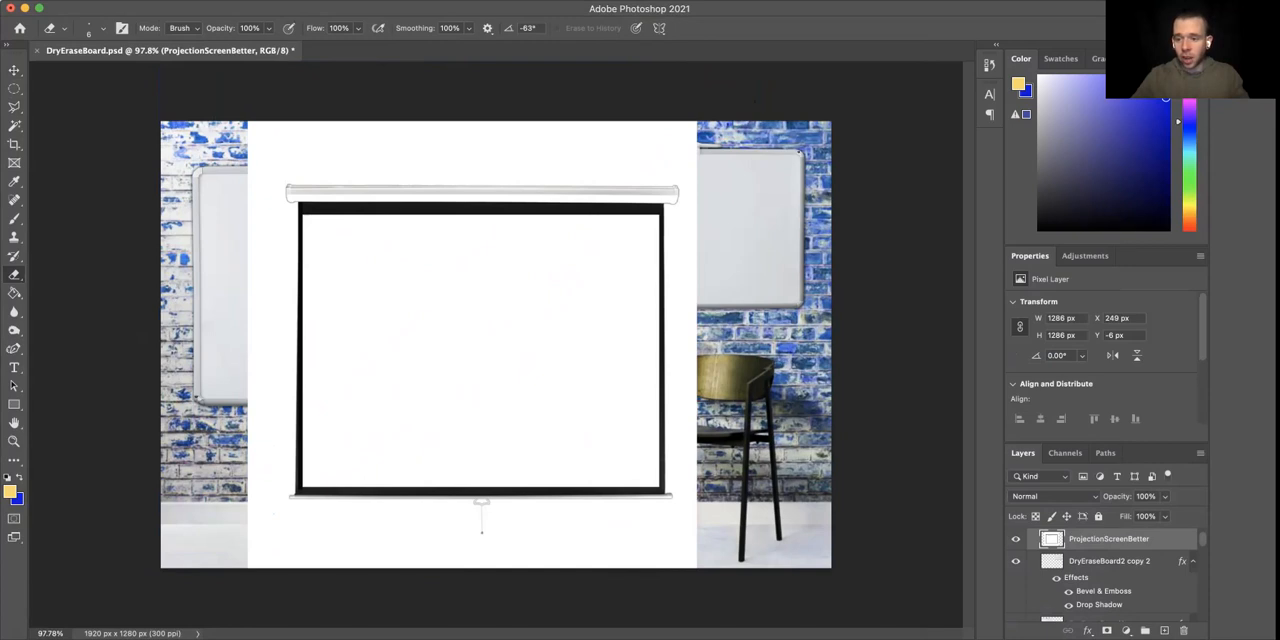
Move the ProjectionScreenBetter layer out above the Frame group, then collapse and hide that group.
{"action": "left_click", "coordinate": [1016, 561]}
{"action": "left_click", "coordinate": [1016, 561]}
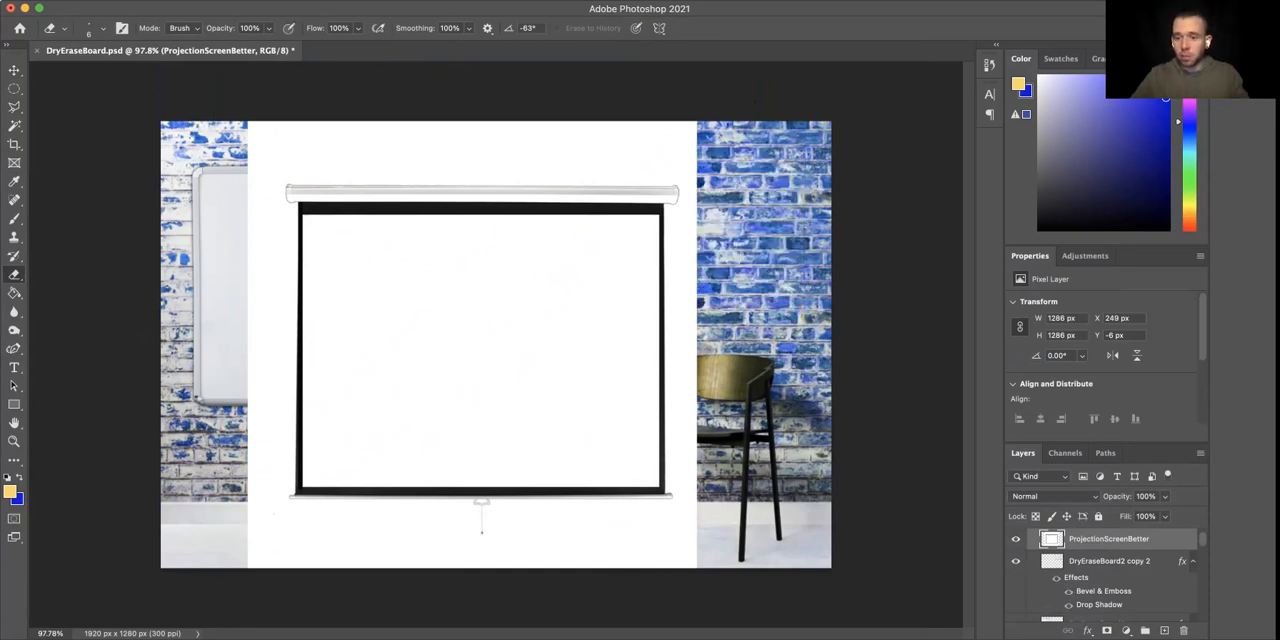
{"action": "left_click_drag", "start_coordinate": [1109, 539], "coordinate": [1111, 533]}
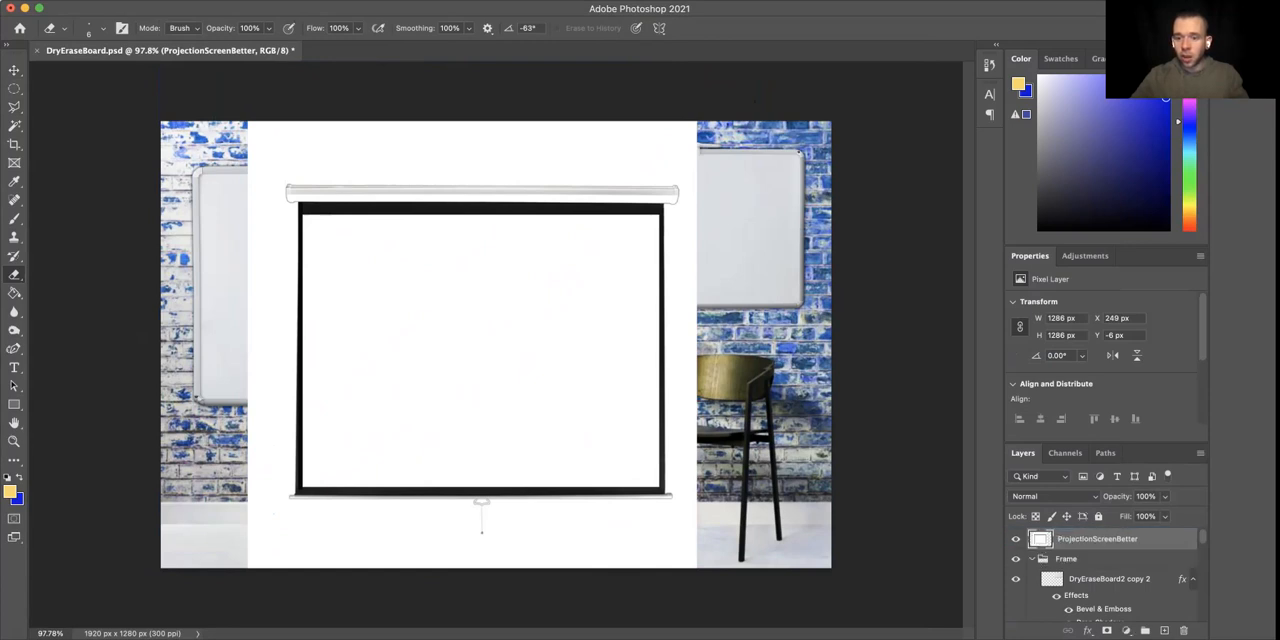
{"action": "left_click", "coordinate": [1032, 559]}
{"action": "left_click", "coordinate": [1016, 559]}
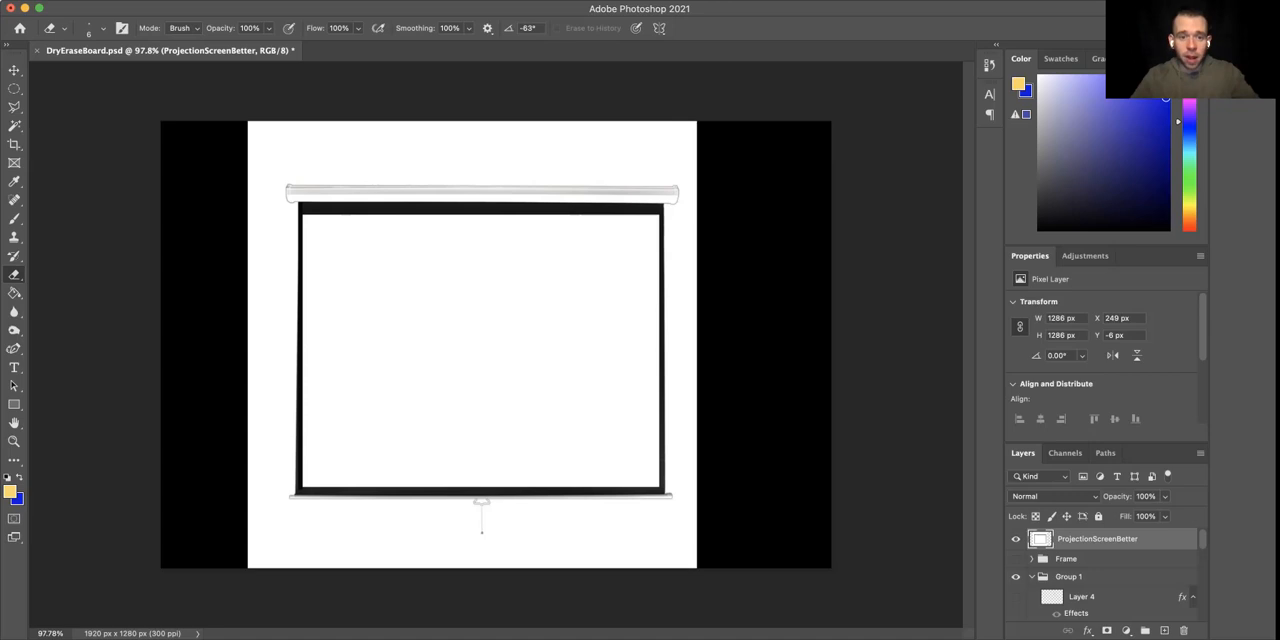
Set the Eraser tool's brush size to 16 px.
{"action": "scroll", "coordinate": [497, 344], "scroll_direction": "up", "scroll_amount": 5}
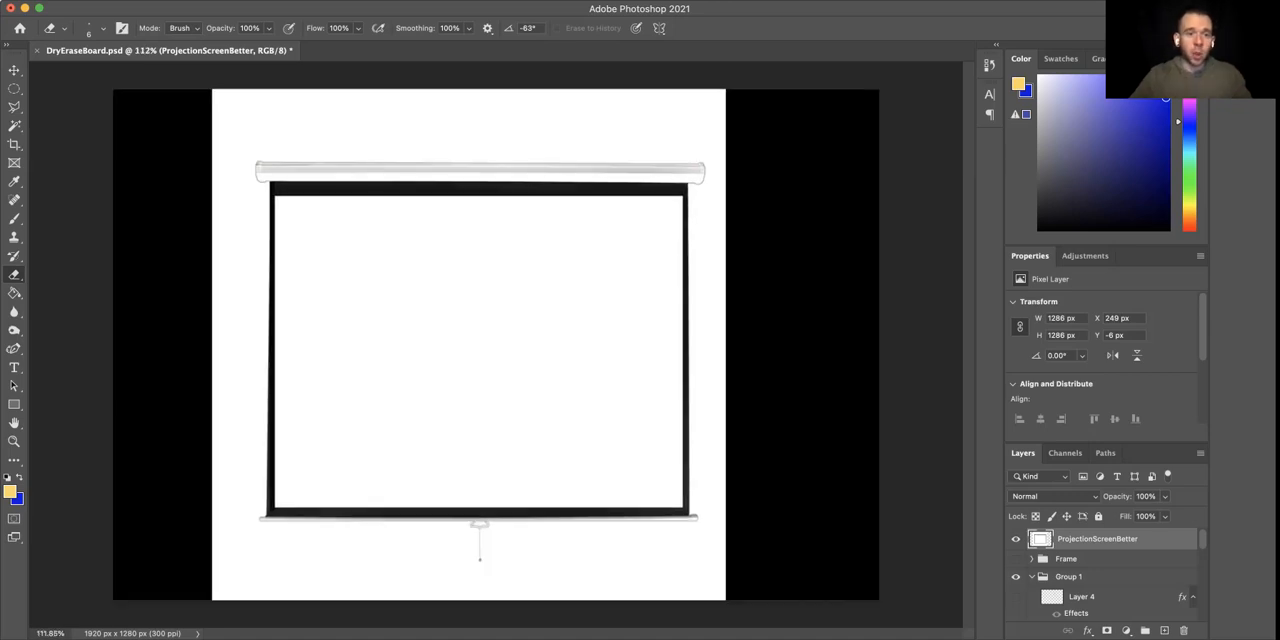
{"action": "scroll", "coordinate": [497, 344], "scroll_direction": "left", "scroll_amount": 3}
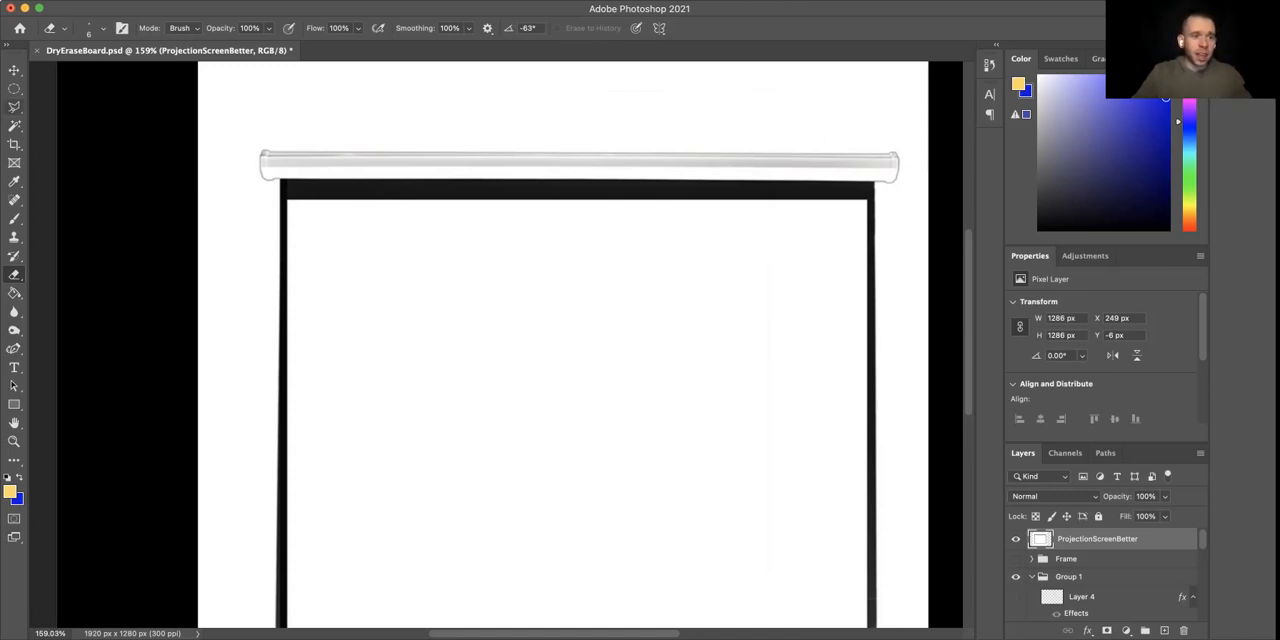
{"action": "right_click", "coordinate": [14, 275]}
{"action": "left_click", "coordinate": [76, 275]}
{"action": "left_click", "coordinate": [103, 29]}
{"action": "double_click", "coordinate": [136, 54]}
{"action": "type", "text": "10"}
{"action": "key", "text": "Return"}
{"action": "key", "text": "Up"}
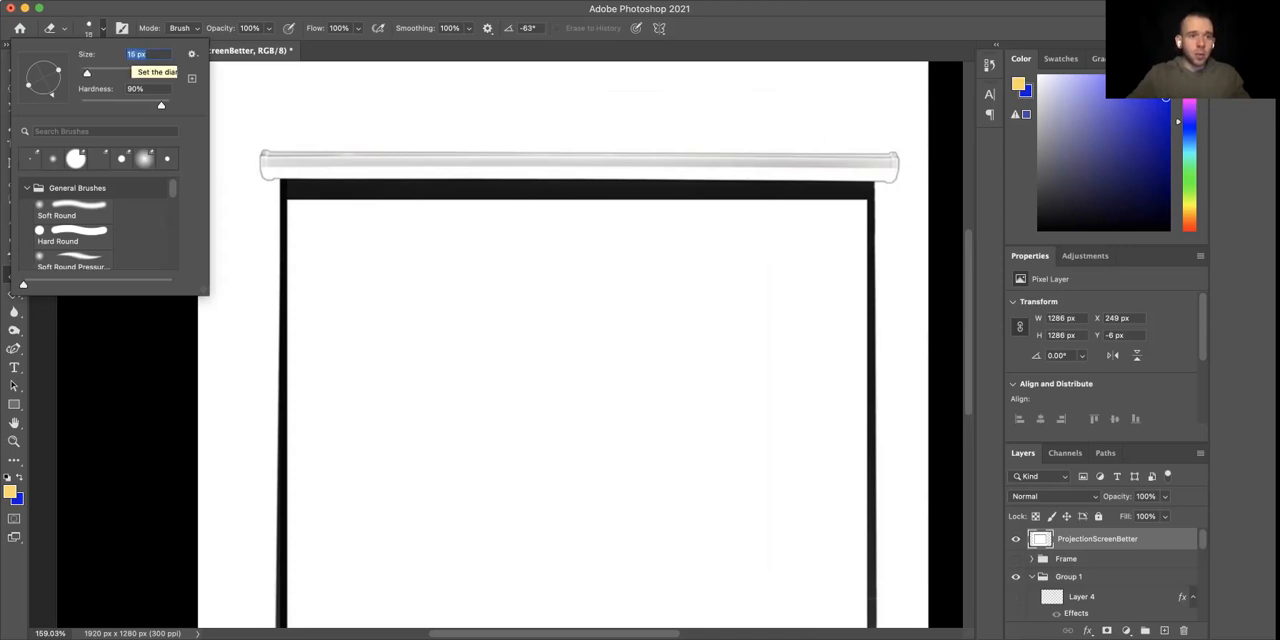
{"action": "key", "text": "Up"}
{"action": "key", "text": "Return"}
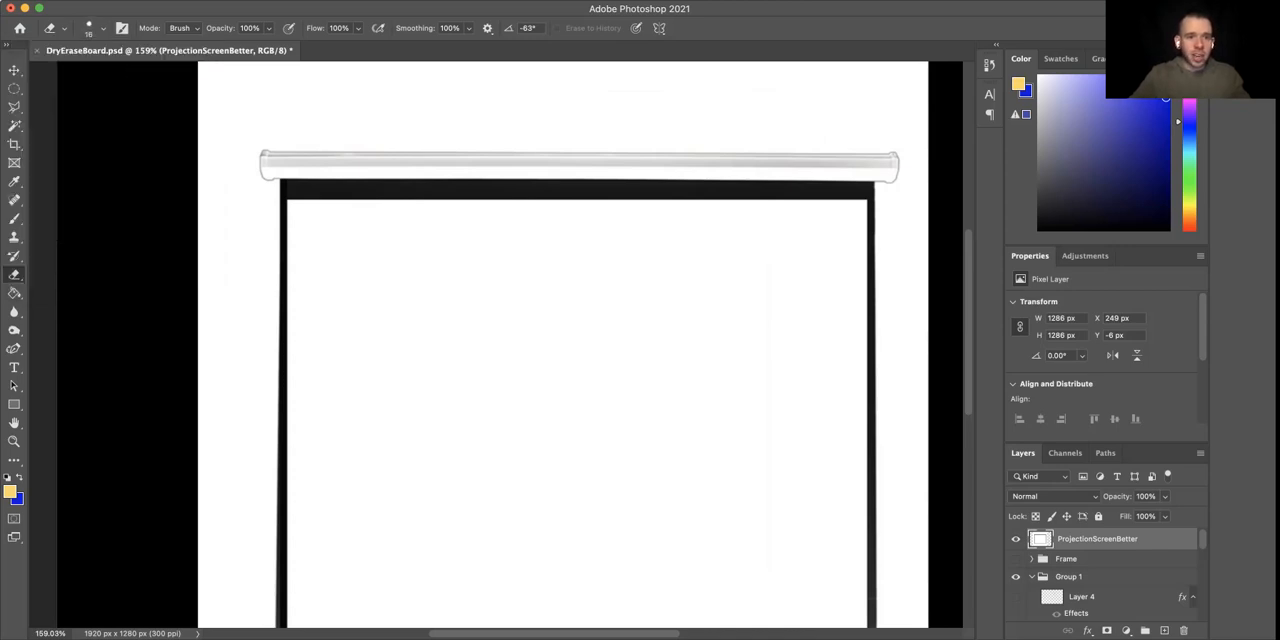
Erase the white background closely around the left end cap of the projection screen's top casing.
{"action": "scroll", "coordinate": [411, 288], "scroll_direction": "up", "scroll_amount": 5}
{"action": "scroll", "coordinate": [411, 288], "scroll_direction": "left", "scroll_amount": 5}
{"action": "scroll", "coordinate": [411, 288], "scroll_direction": "up", "scroll_amount": 3}
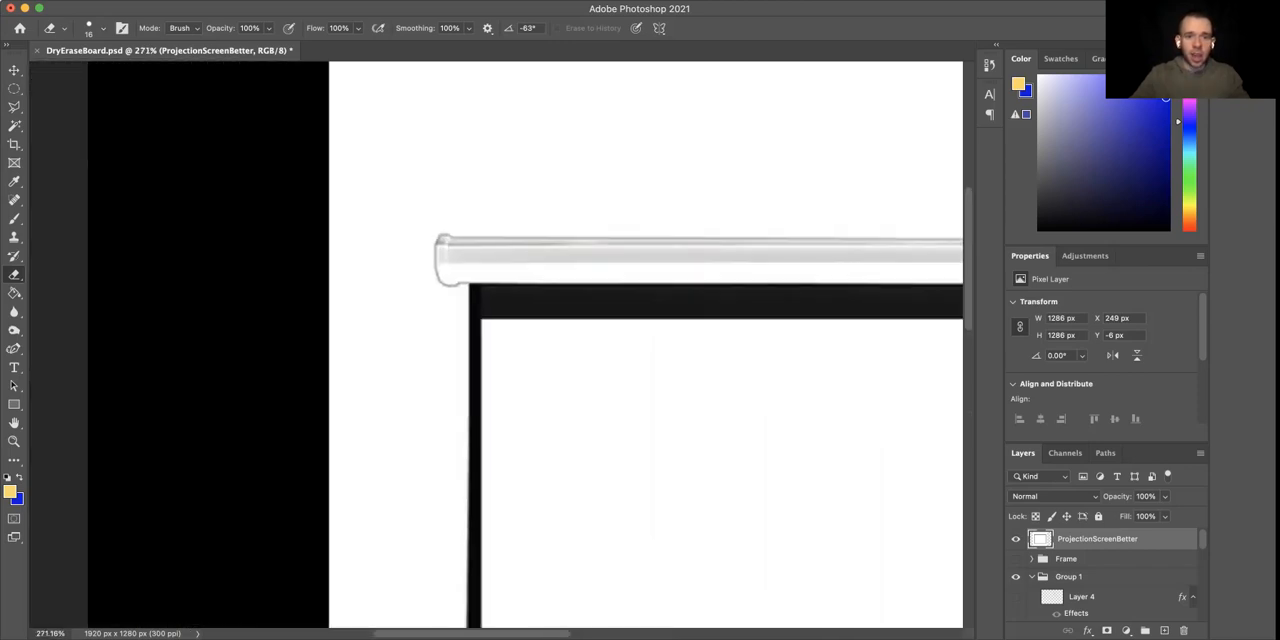
{"action": "scroll", "coordinate": [496, 345], "scroll_direction": "left", "scroll_amount": 3}
{"action": "scroll", "coordinate": [497, 360], "scroll_direction": "up", "scroll_amount": 2}
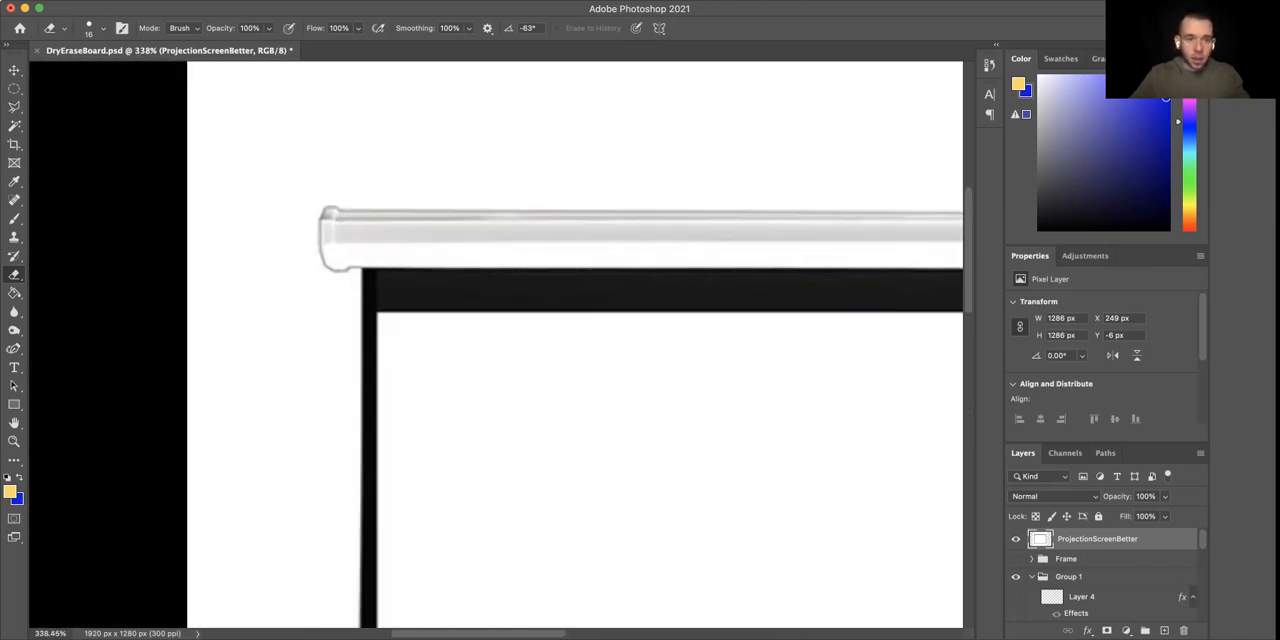
{"action": "scroll", "coordinate": [497, 330], "scroll_direction": "up", "scroll_amount": 1}
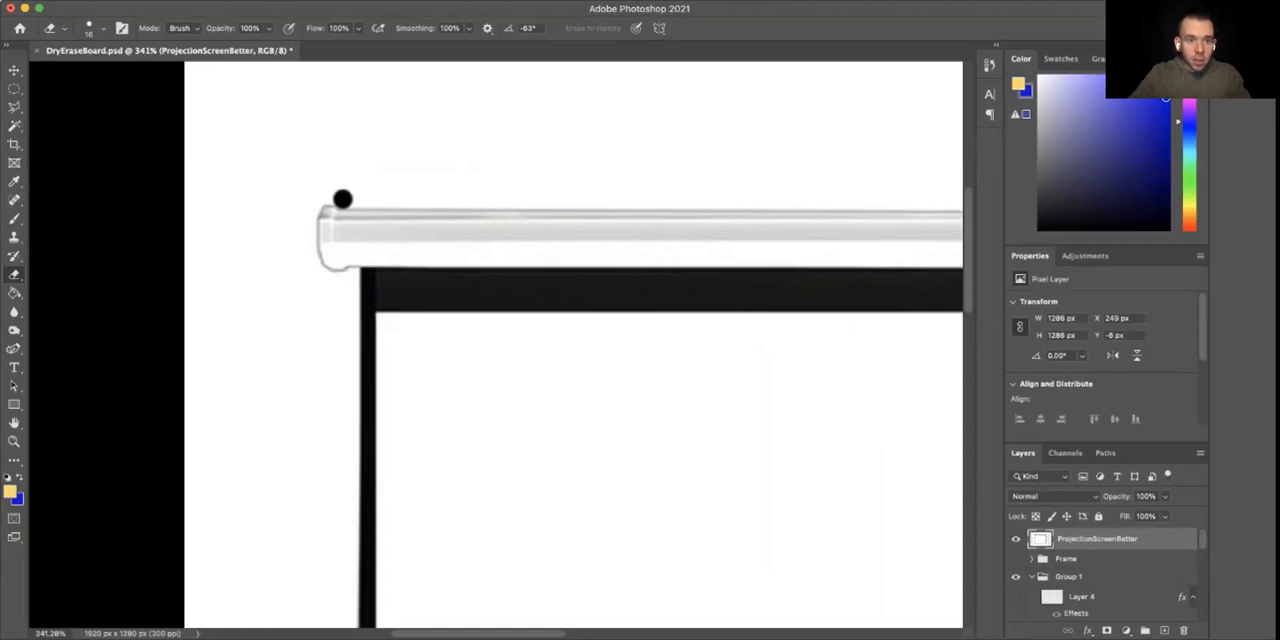
{"action": "mouse_move", "coordinate": [343, 199]}
{"action": "left_mouse_down"}
{"action": "mouse_move", "coordinate": [318, 196]}
{"action": "mouse_move", "coordinate": [306, 217]}
{"action": "mouse_move", "coordinate": [310, 272]}
{"action": "mouse_move", "coordinate": [358, 282]}
{"action": "left_mouse_up"}
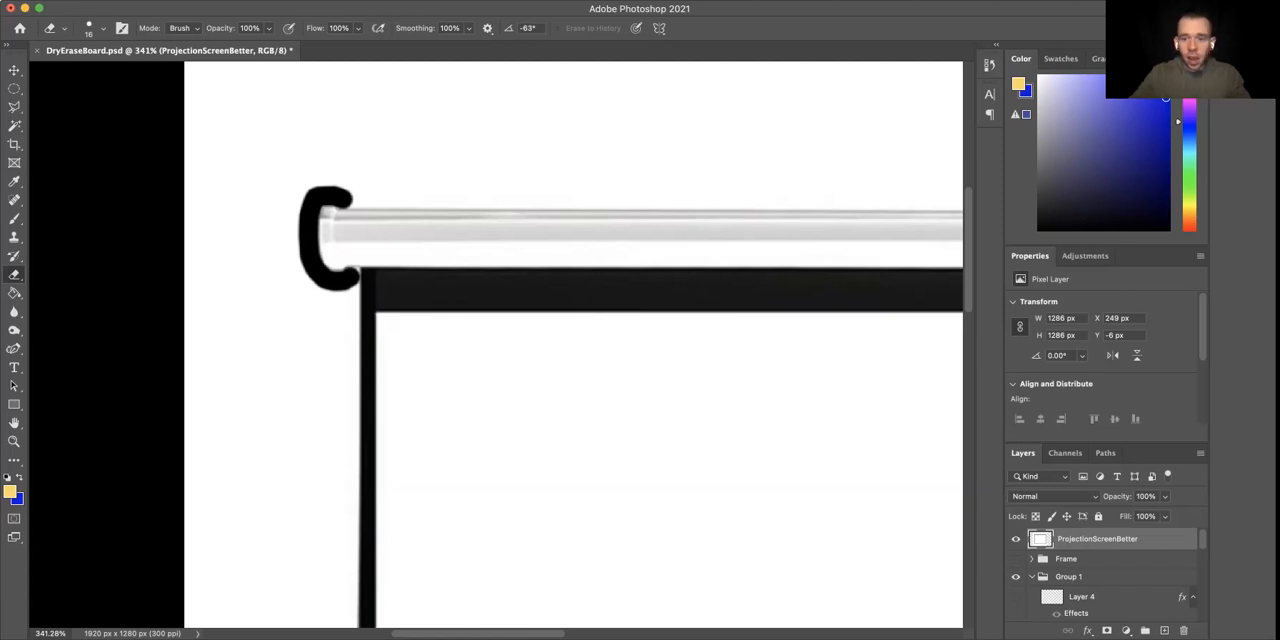
Show the solid blue Layer 2 in the Background group as a contrasting backdrop for the erasing.
{"action": "scroll", "coordinate": [1100, 575], "scroll_direction": "down", "scroll_amount": 5}
{"action": "left_click", "coordinate": [1016, 588]}
{"action": "left_click", "coordinate": [1016, 610]}
{"action": "scroll", "coordinate": [1100, 570], "scroll_direction": "up", "scroll_amount": 3}
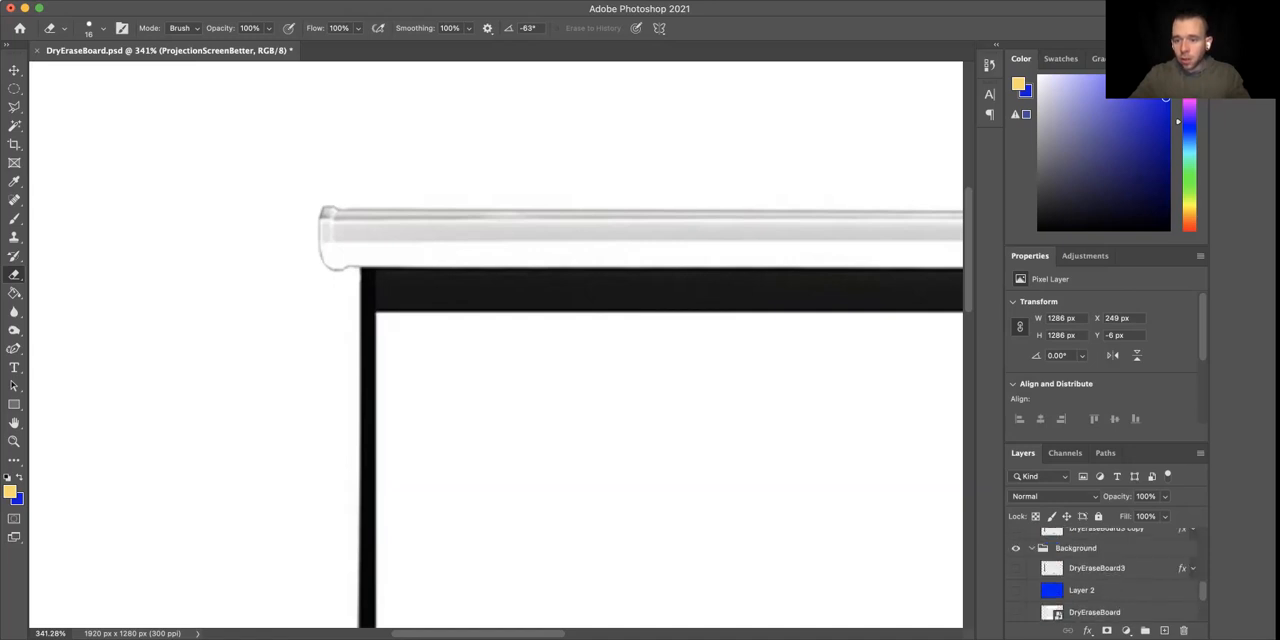
{"action": "left_click", "coordinate": [1016, 590]}
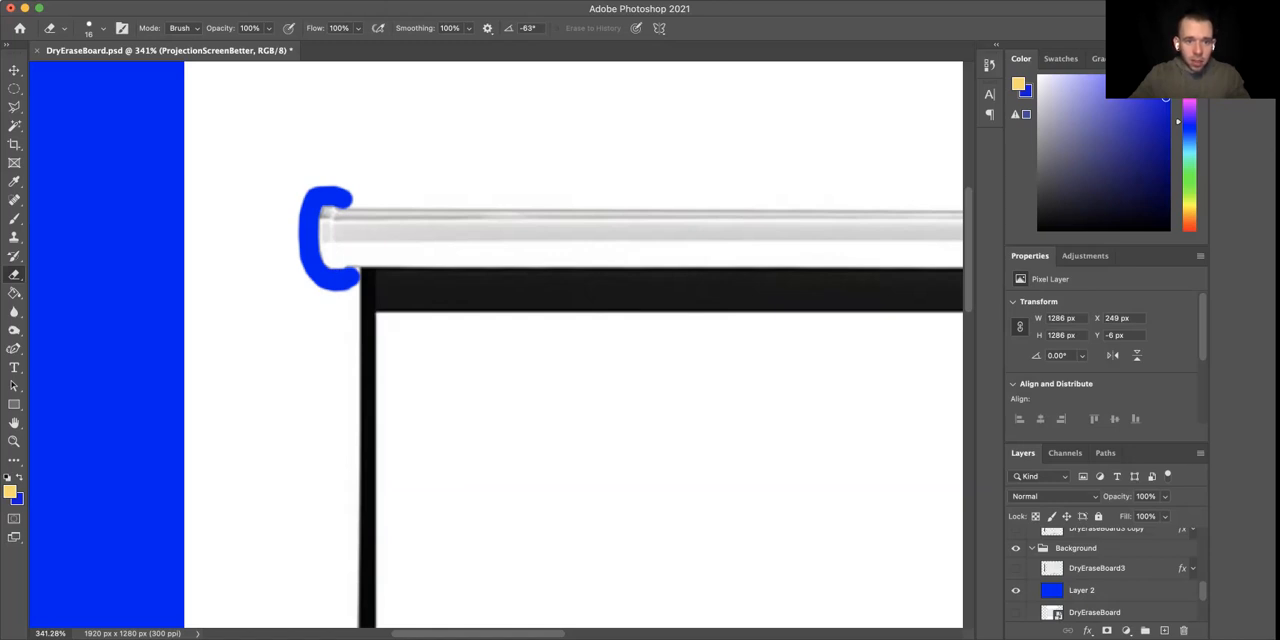
Erase a narrow strip of white background along the upper part of the projection screen's left black border.
{"action": "scroll", "coordinate": [570, 345], "scroll_direction": "down", "scroll_amount": 5}
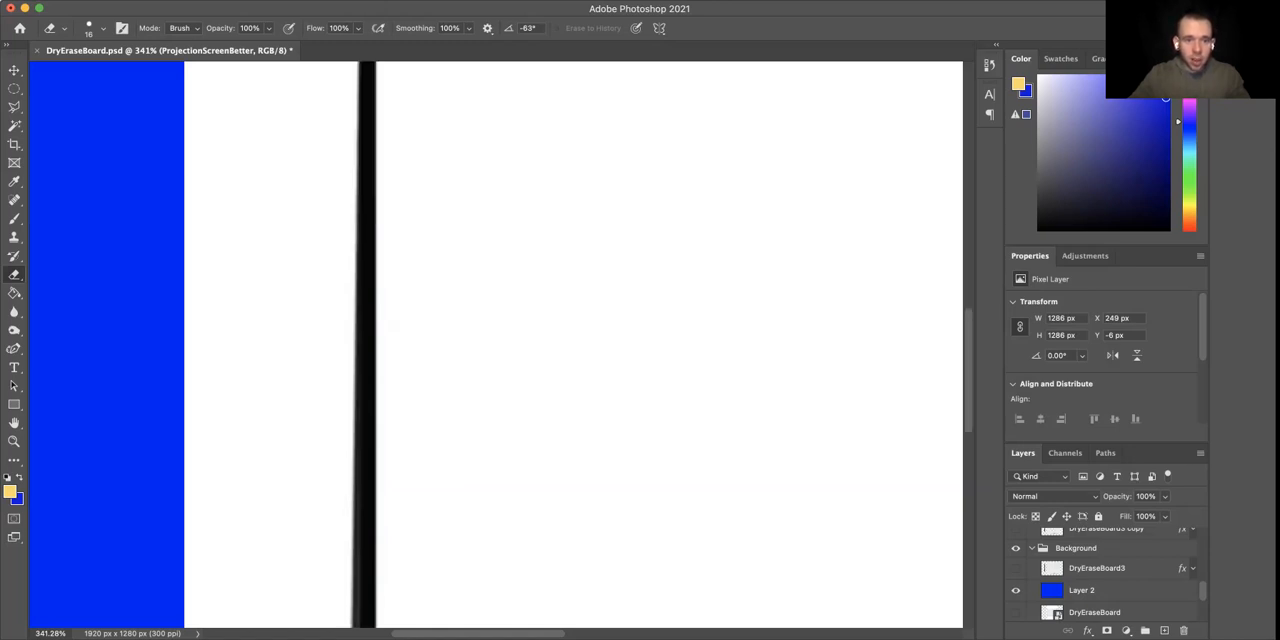
{"action": "scroll", "coordinate": [570, 345], "scroll_direction": "up", "scroll_amount": 5}
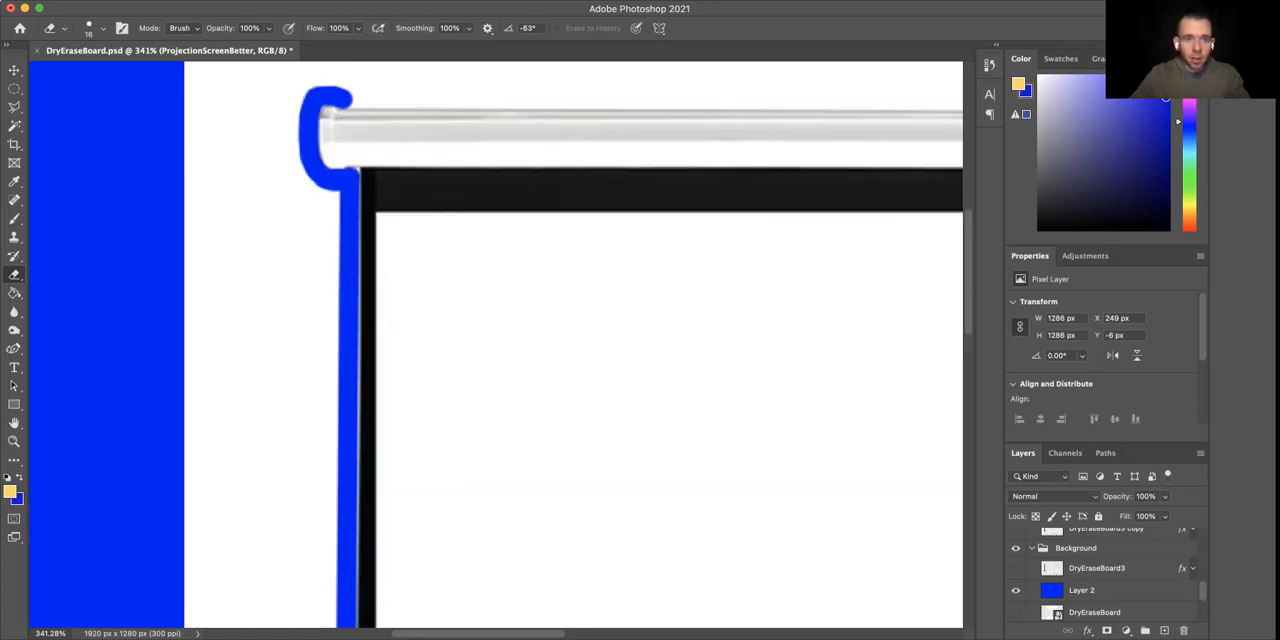
{"action": "scroll", "coordinate": [570, 345], "scroll_direction": "down", "scroll_amount": 5}
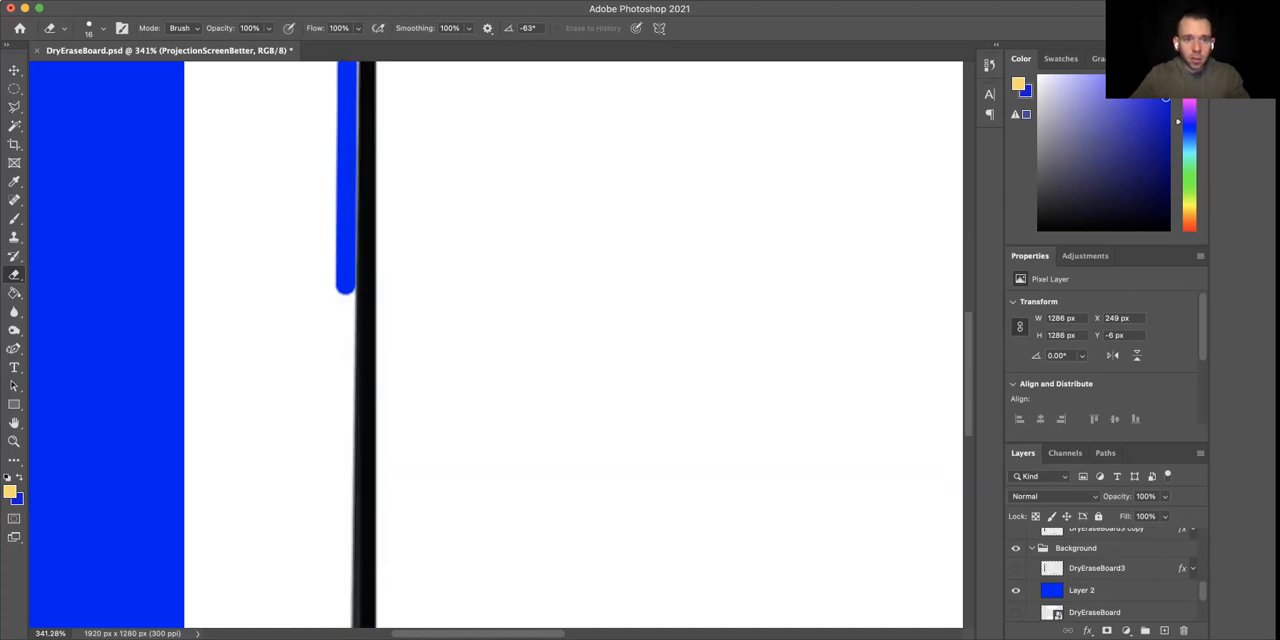
{"action": "scroll", "coordinate": [570, 345], "scroll_direction": "up", "scroll_amount": 3}
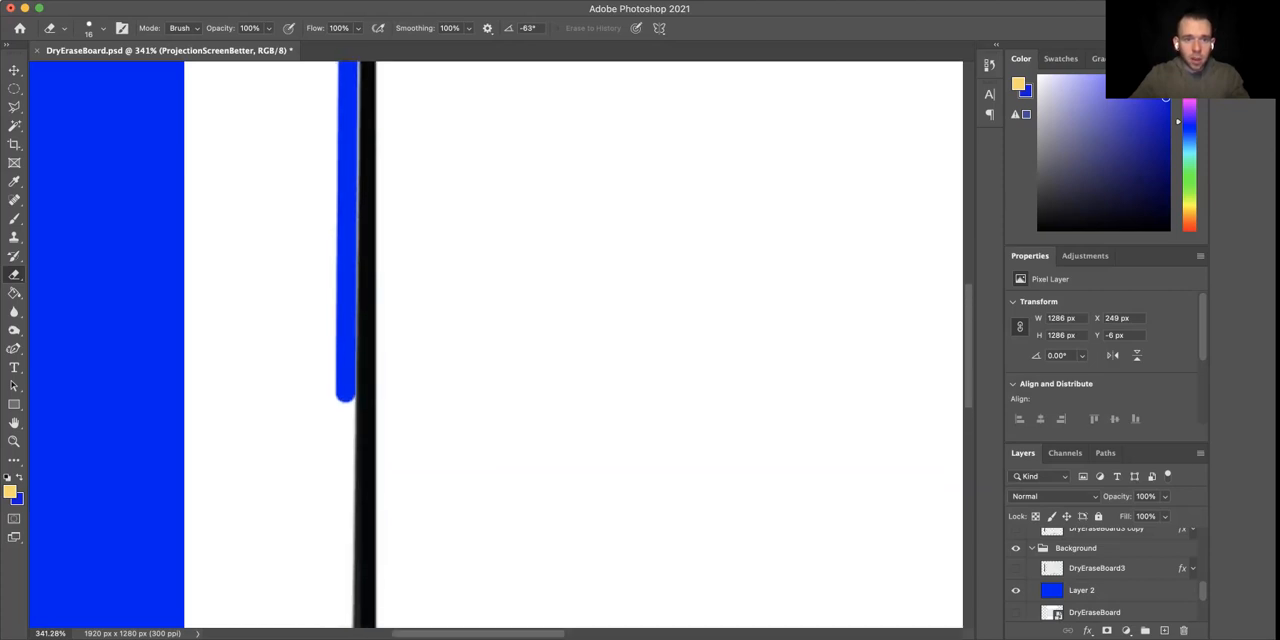
{"action": "scroll", "coordinate": [570, 345], "scroll_direction": "up", "scroll_amount": 3}
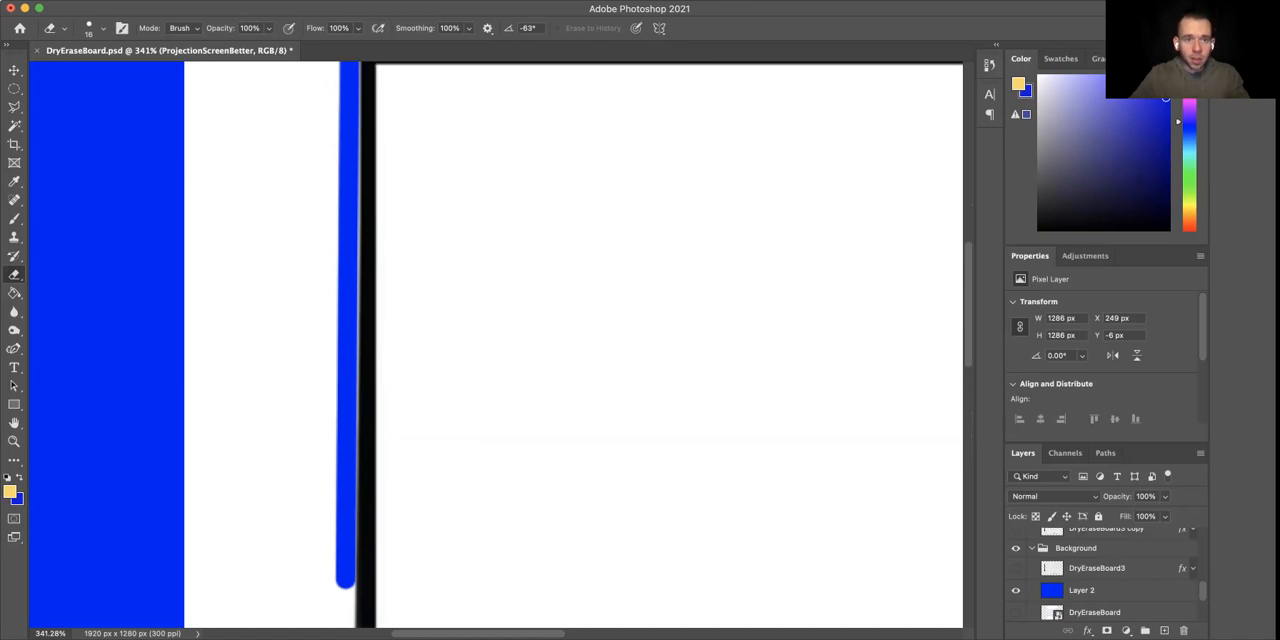
{"action": "scroll", "coordinate": [570, 345], "scroll_direction": "up", "scroll_amount": 2}
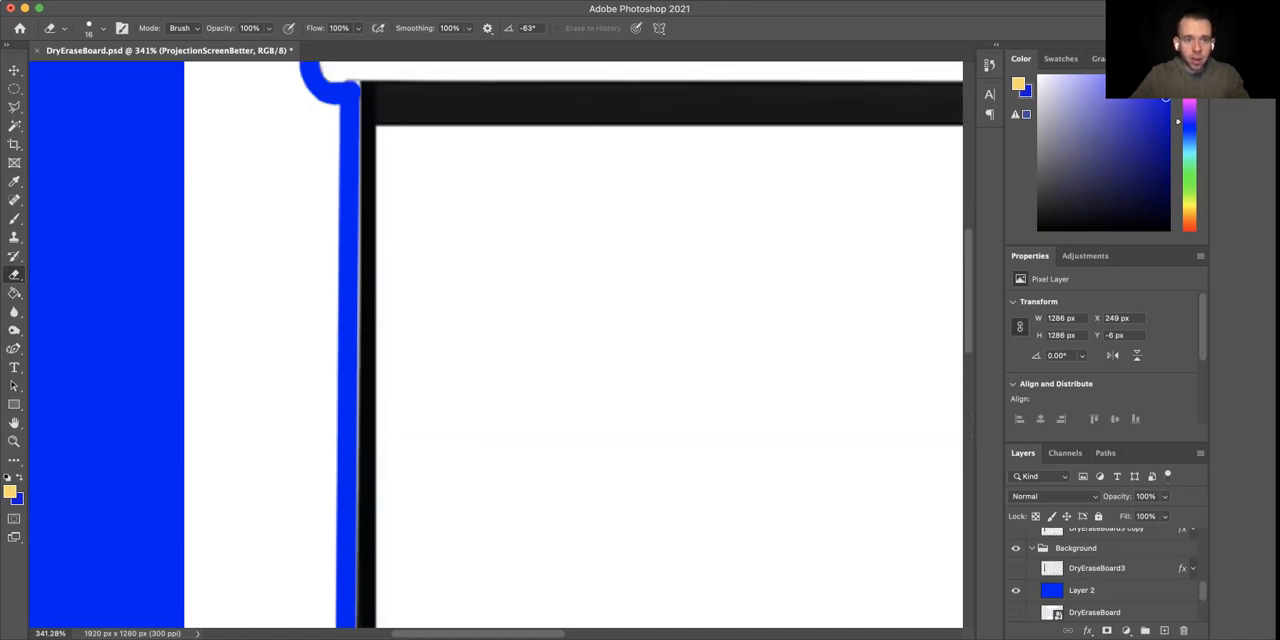
{"action": "left_click", "coordinate": [351, 240], "text": "shift"}
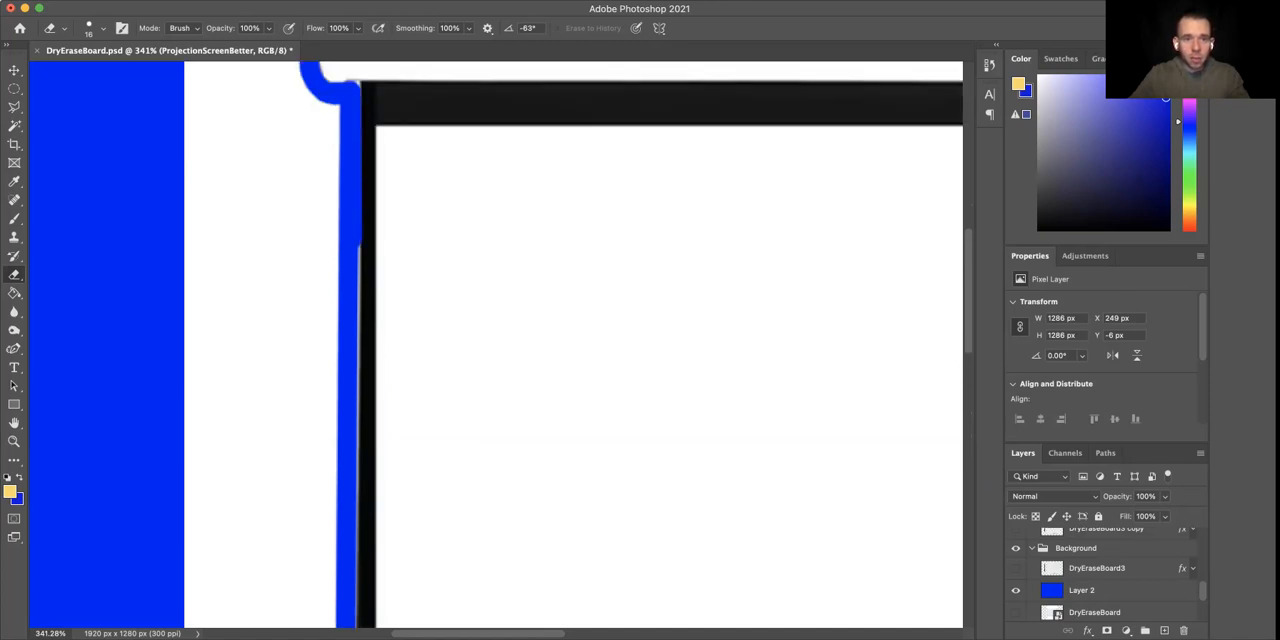
{"action": "left_click", "coordinate": [349, 385], "text": "shift"}
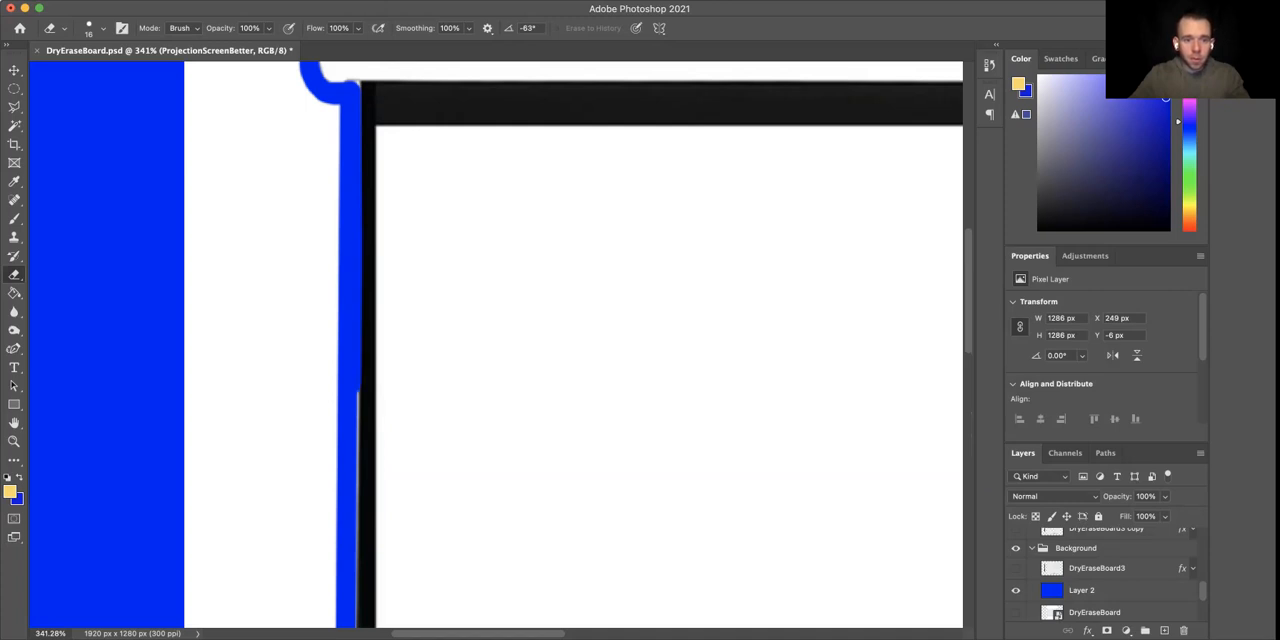
Continue erasing the white strip along the left black border's lower part, down to the bottom bar.
{"action": "scroll", "coordinate": [495, 345], "scroll_direction": "down", "scroll_amount": 5}
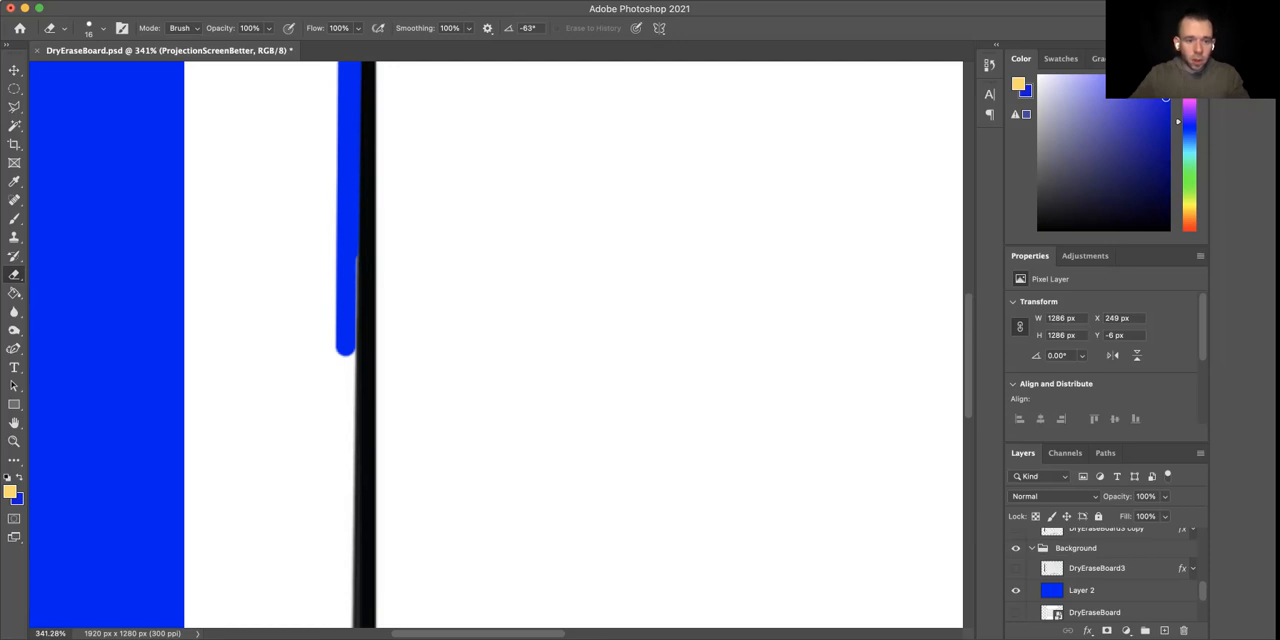
{"action": "left_click", "coordinate": [345, 536], "text": "shift"}
{"action": "scroll", "coordinate": [495, 345], "scroll_direction": "down", "scroll_amount": 5}
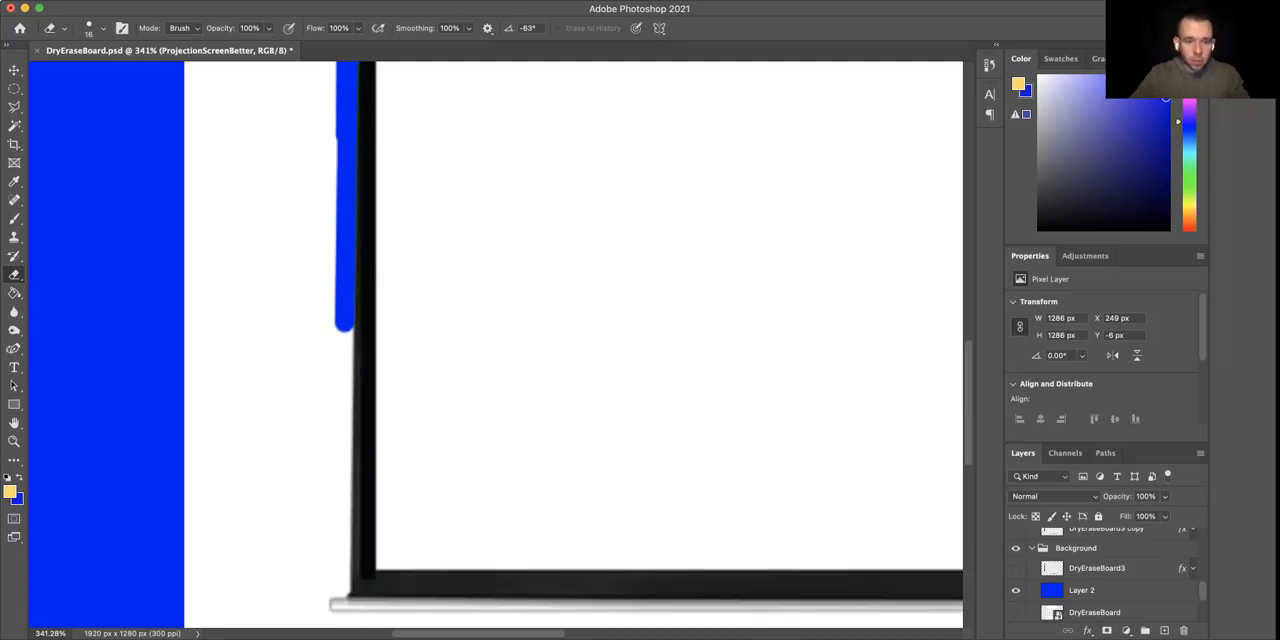
{"action": "left_click", "coordinate": [342, 464], "text": "shift"}
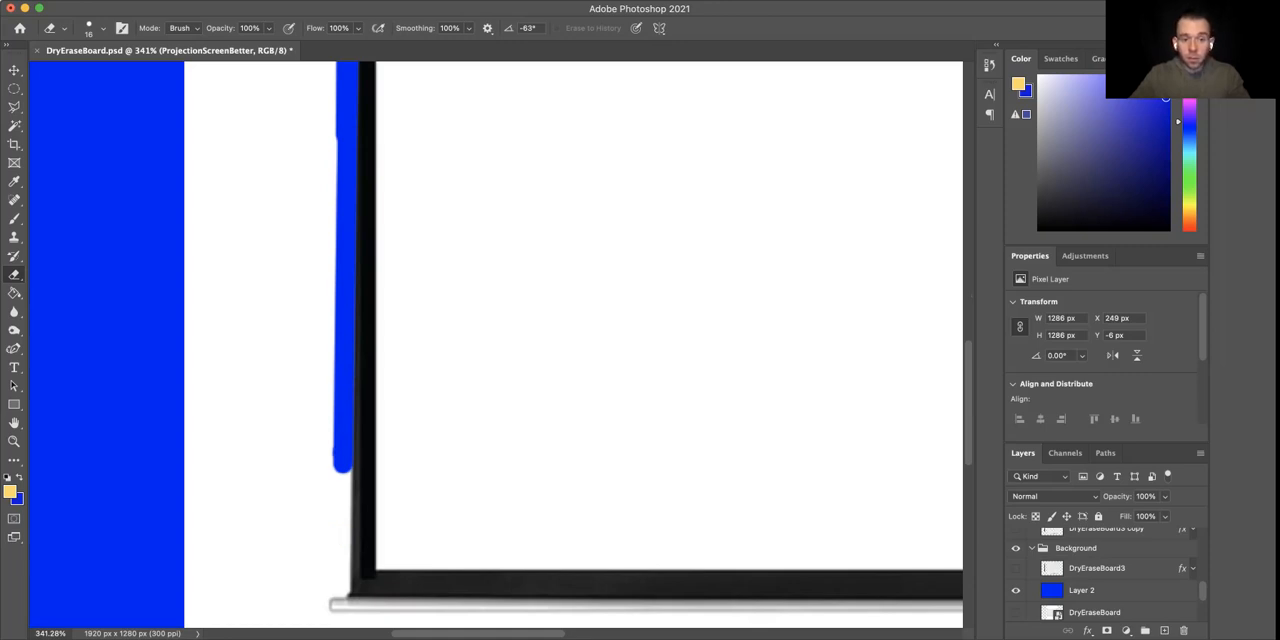
{"action": "left_click", "coordinate": [341, 560], "text": "shift"}
{"action": "scroll", "coordinate": [341, 560], "scroll_direction": "down", "scroll_amount": 2}
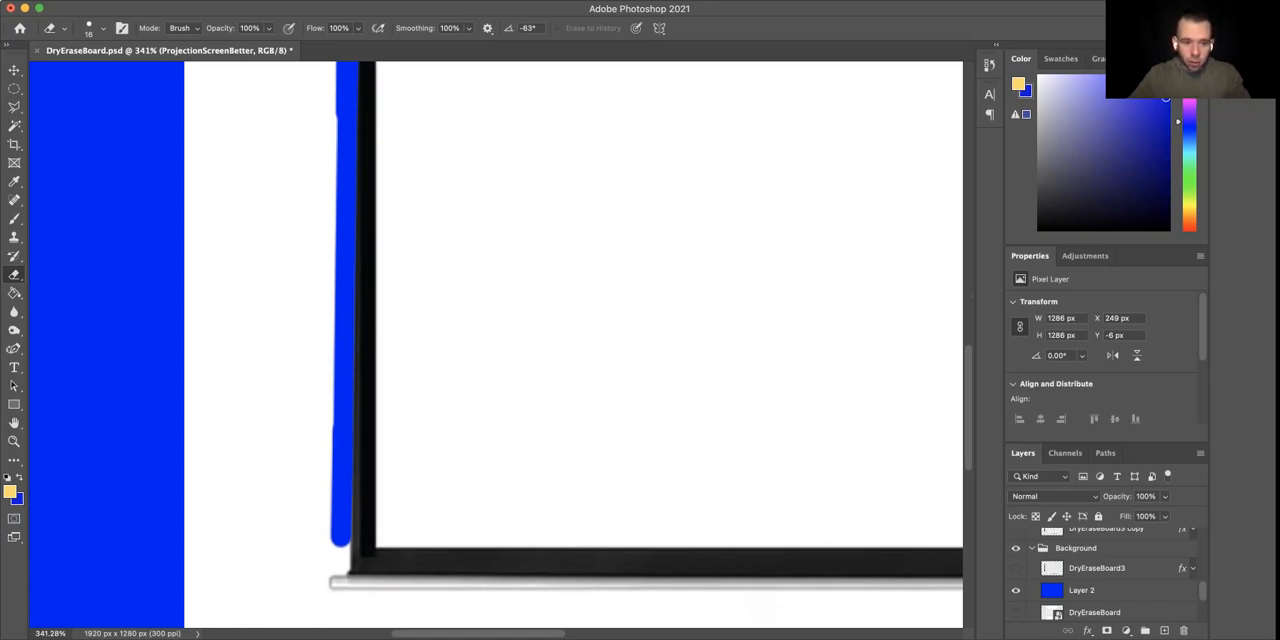
{"action": "left_click", "coordinate": [340, 558]}
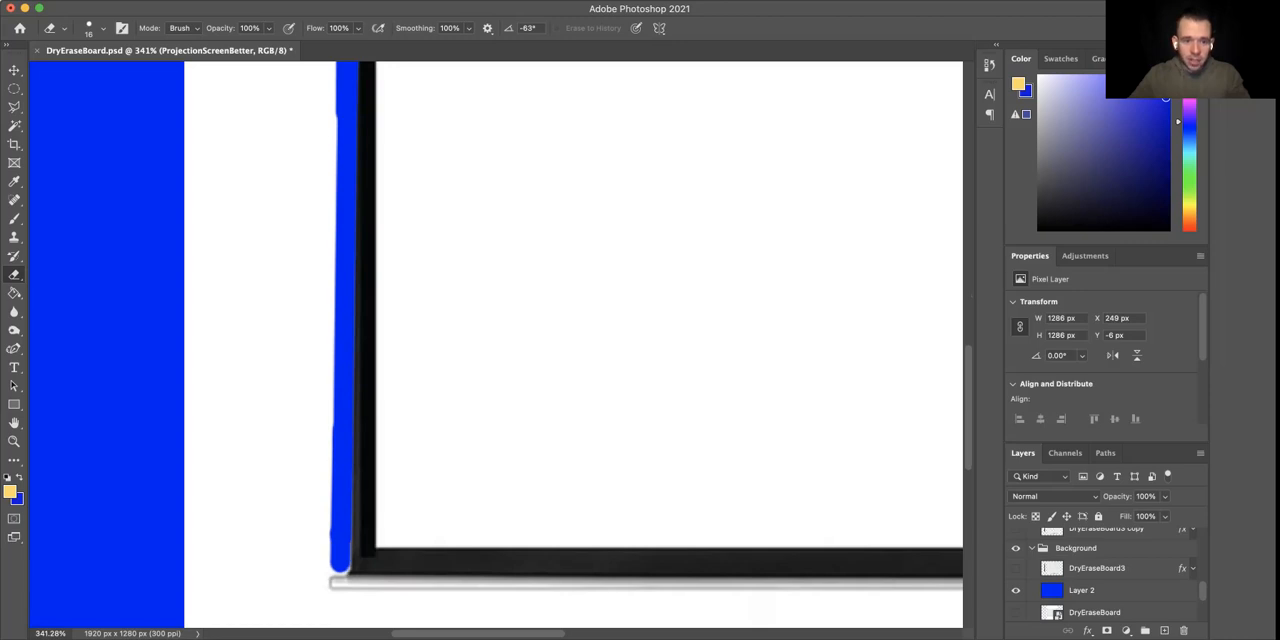
Erase the white background closely around the left end of the projection screen's bottom bar.
{"action": "left_click", "coordinate": [330, 567]}
{"action": "left_click", "coordinate": [321, 569]}
{"action": "scroll", "coordinate": [321, 569], "scroll_direction": "down", "scroll_amount": 4}
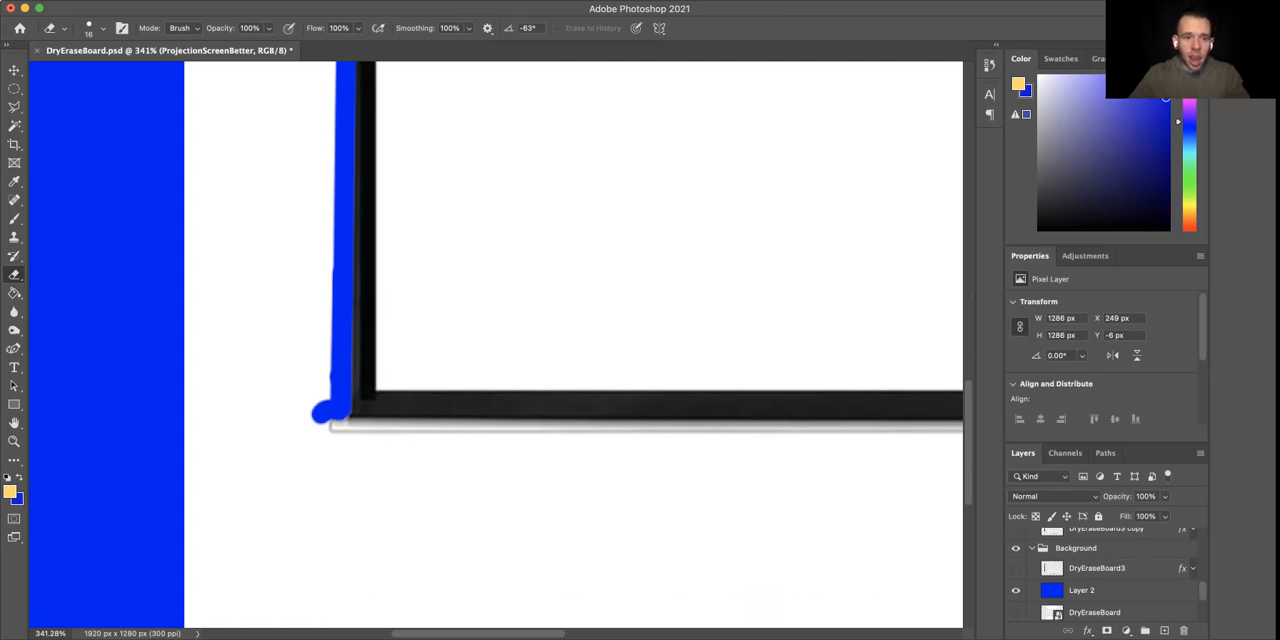
{"action": "left_click", "coordinate": [321, 427]}
{"action": "left_click", "coordinate": [320, 437]}
{"action": "left_click", "coordinate": [325, 440]}
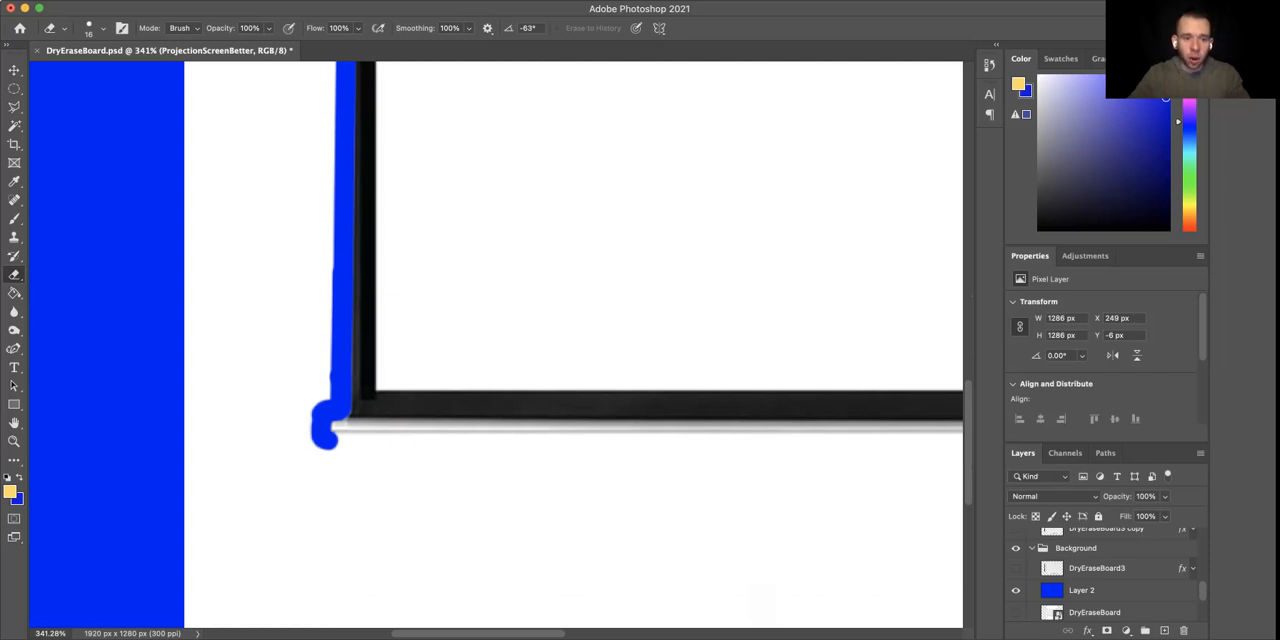
Erase a straight strip beneath the bottom bar from its left end to the pull-cord bracket.
{"action": "left_click", "coordinate": [336, 442]}
{"action": "scroll", "coordinate": [336, 442], "scroll_direction": "right", "scroll_amount": 10}
{"action": "scroll", "coordinate": [496, 340], "scroll_direction": "left", "scroll_amount": 4}
{"action": "left_click", "coordinate": [350, 442]}
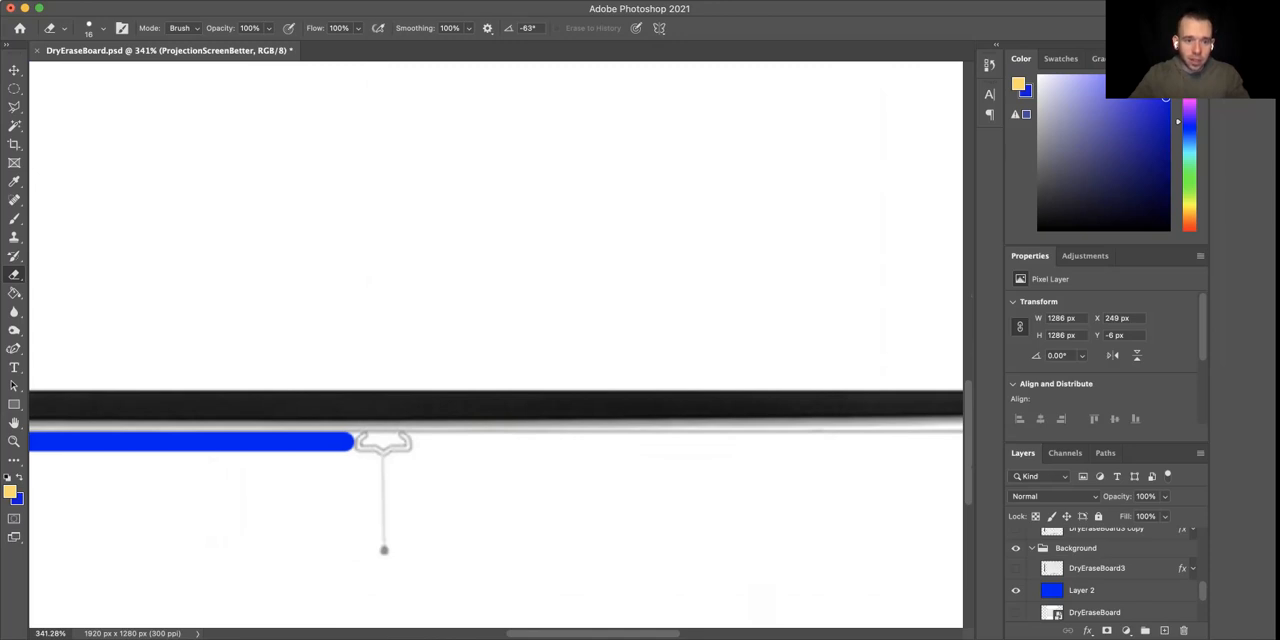
Erase the white background around the bracket's left side and down the left side of the pull cord.
{"action": "left_click", "coordinate": [344, 454]}
{"action": "left_click", "coordinate": [353, 461]}
{"action": "left_click", "coordinate": [364, 461]}
{"action": "left_click", "coordinate": [370, 463]}
{"action": "left_click", "coordinate": [376, 462]}
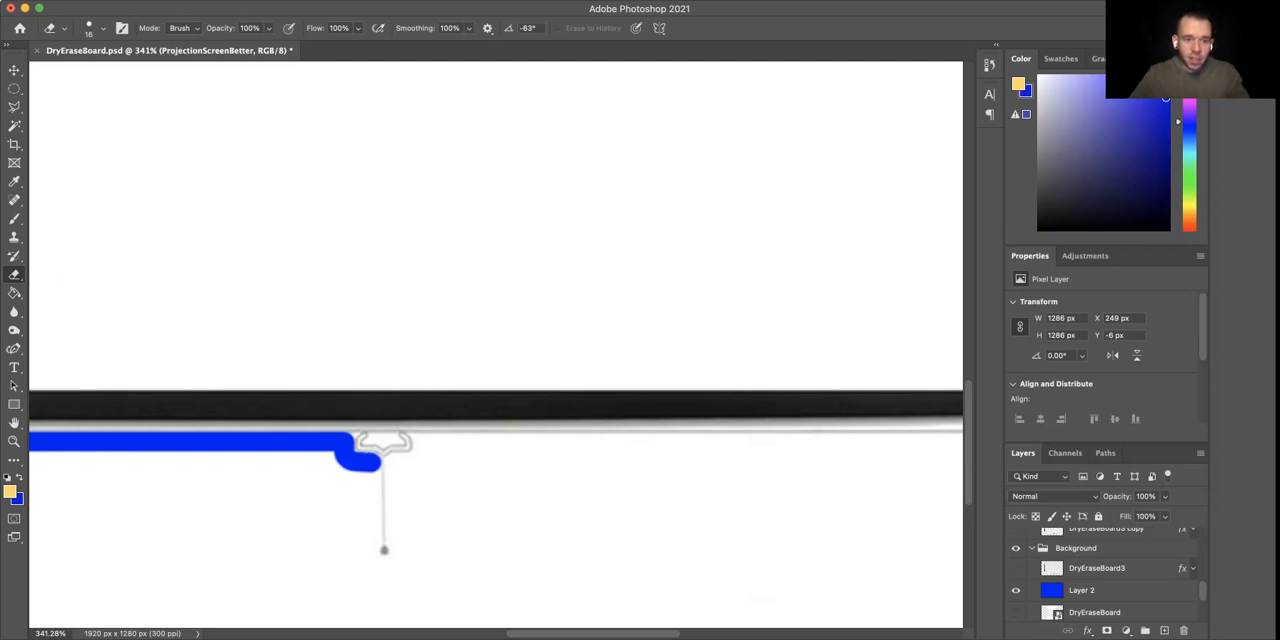
{"action": "left_click_drag", "start_coordinate": [369, 466], "coordinate": [383, 549]}
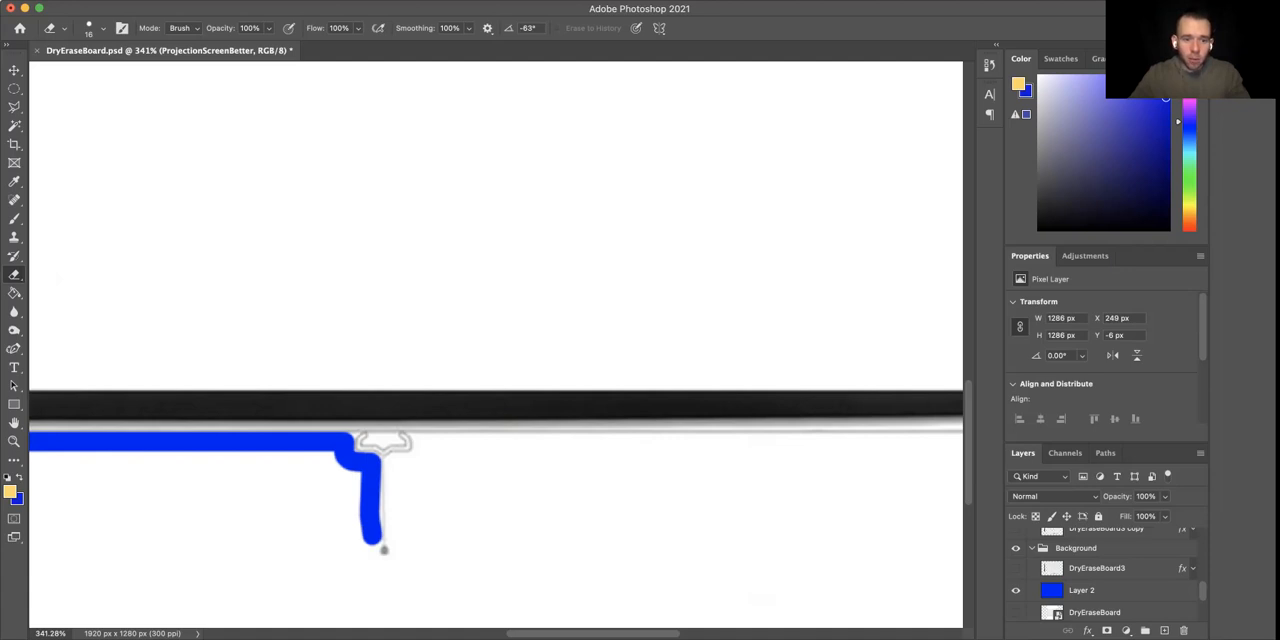
{"action": "left_click", "coordinate": [373, 541]}
{"action": "left_click", "coordinate": [372, 466], "text": "shift"}
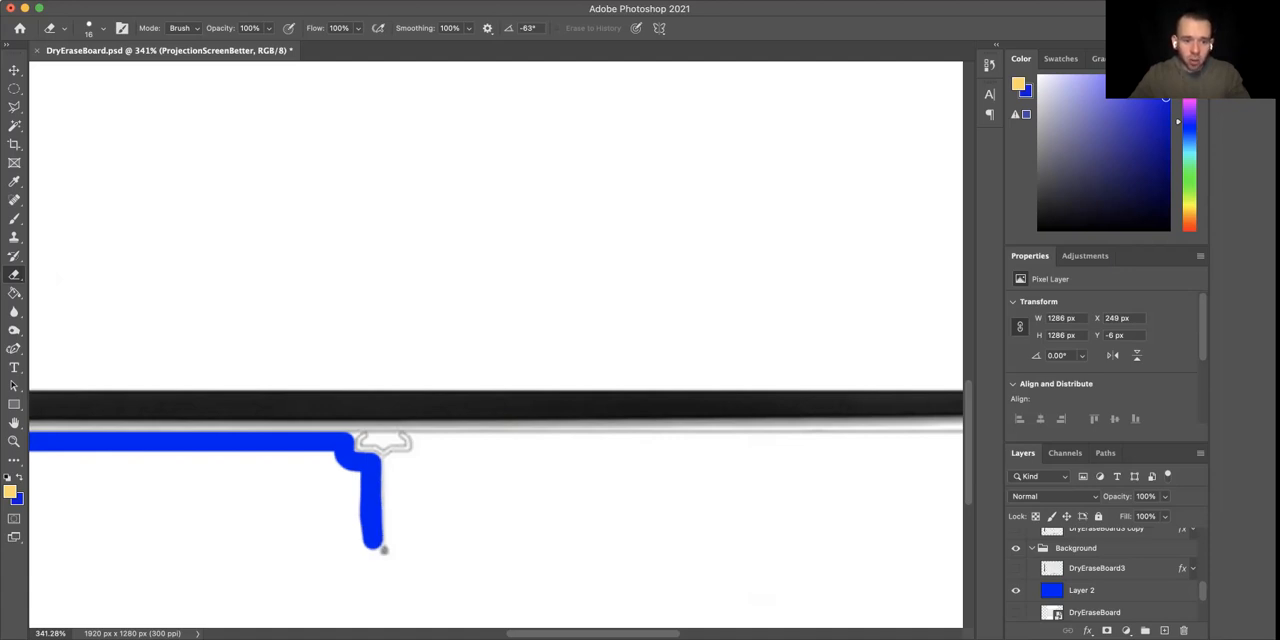
Erase the white background in a loop around the tip at the pull cord's lower end.
{"action": "left_click", "coordinate": [365, 539]}
{"action": "left_click", "coordinate": [359, 553], "text": "shift"}
{"action": "left_click", "coordinate": [362, 561]}
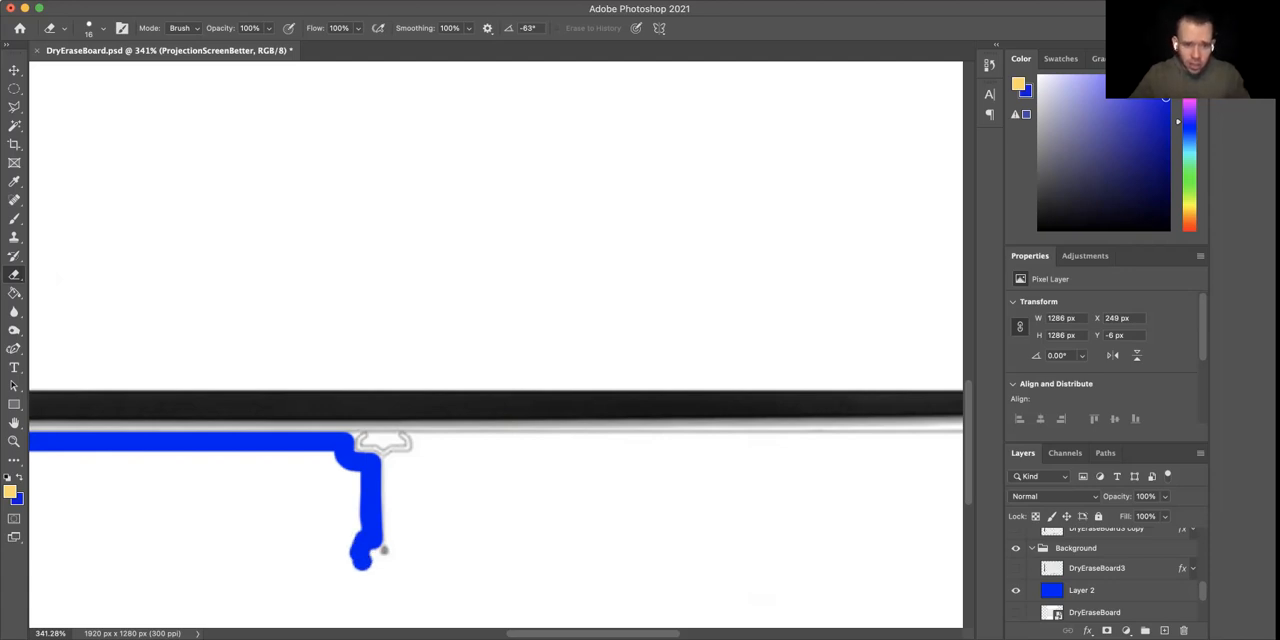
{"action": "left_click", "coordinate": [368, 566]}
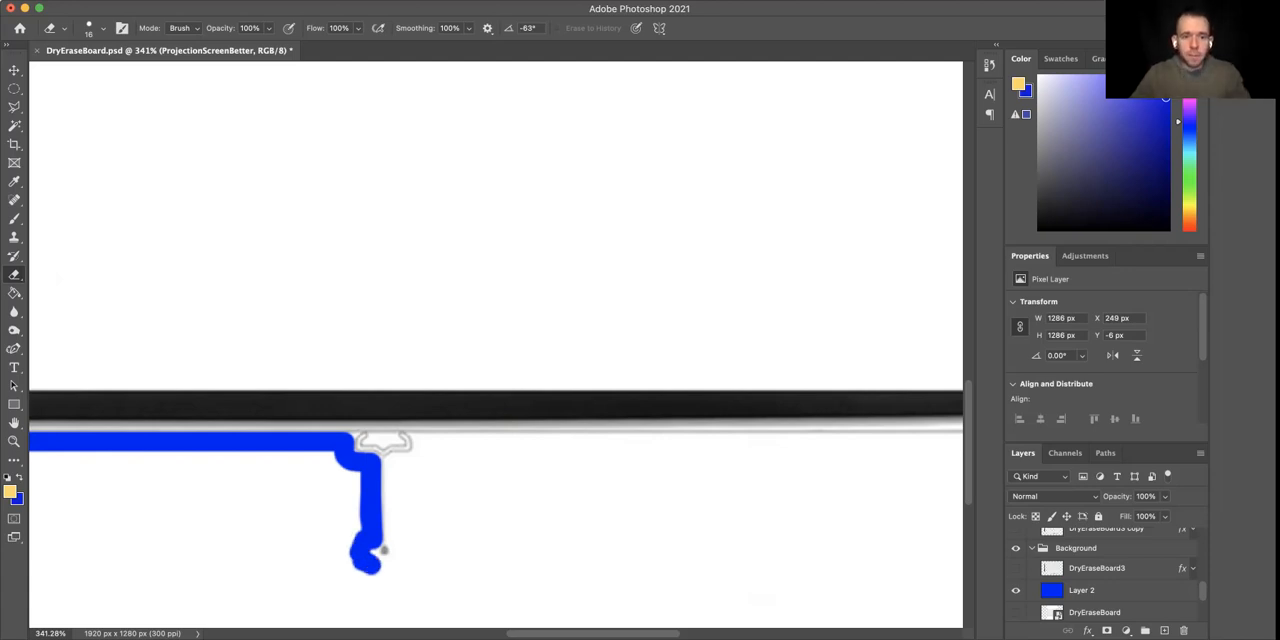
{"action": "left_click", "coordinate": [391, 570], "text": "shift"}
{"action": "left_click", "coordinate": [403, 567], "text": "shift"}
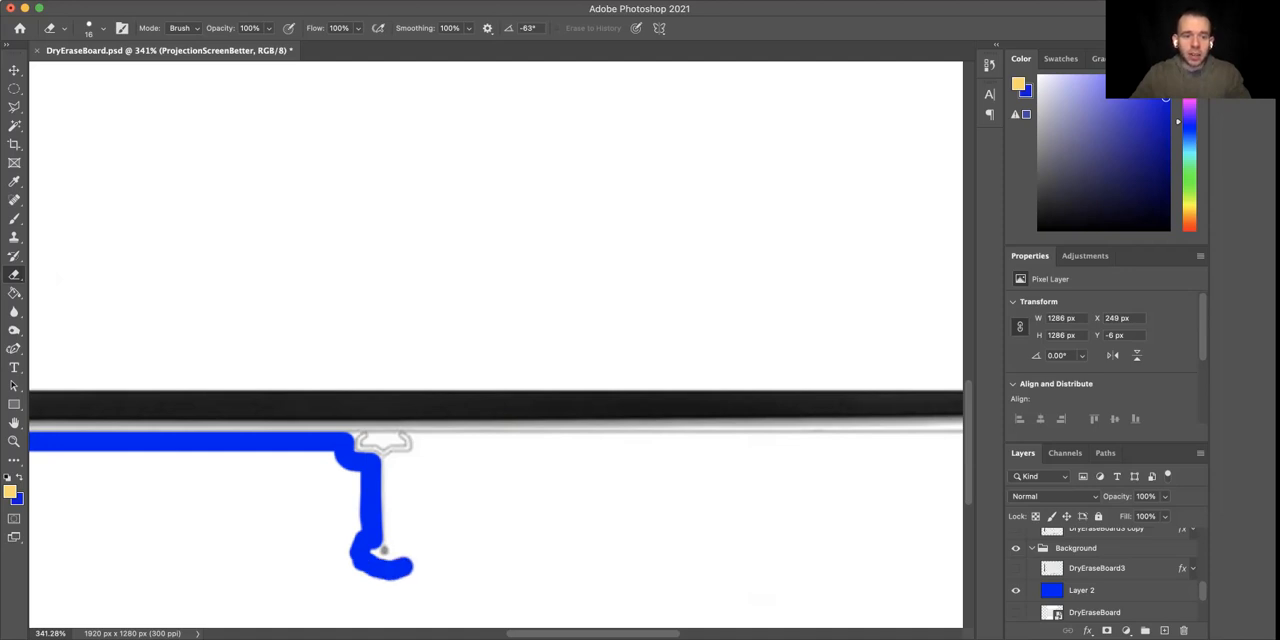
{"action": "left_click", "coordinate": [411, 556], "text": "shift"}
{"action": "left_click", "coordinate": [409, 546], "text": "shift"}
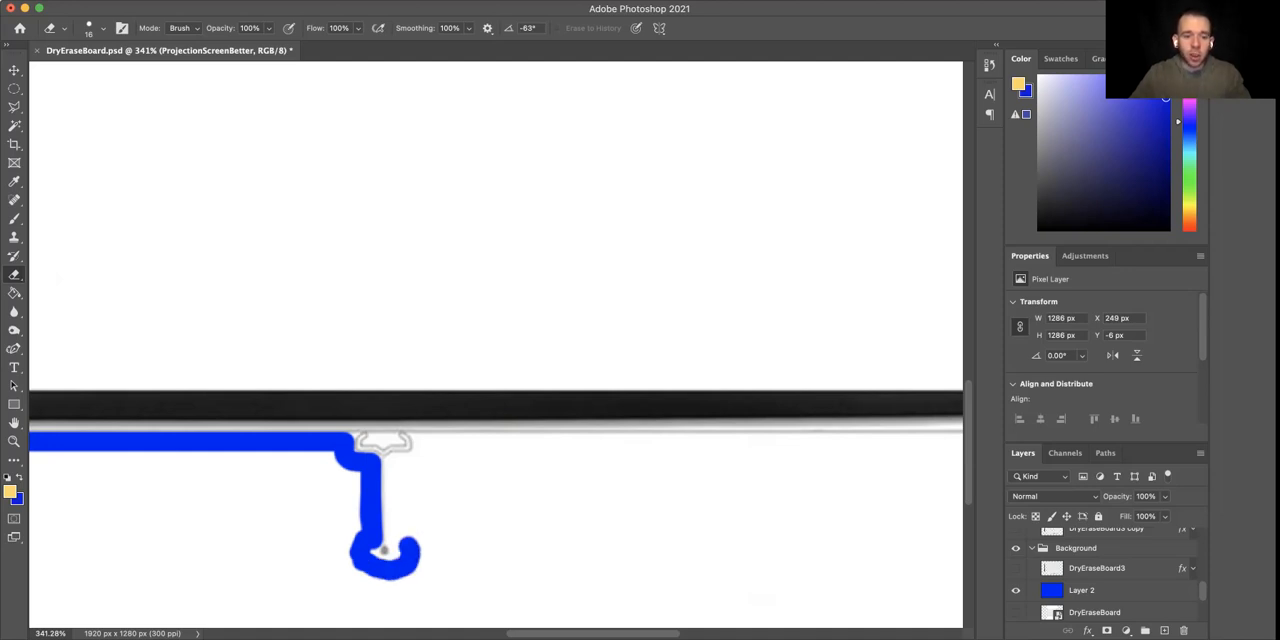
{"action": "left_click", "coordinate": [405, 542], "text": "shift"}
{"action": "left_click", "coordinate": [401, 539], "text": "shift"}
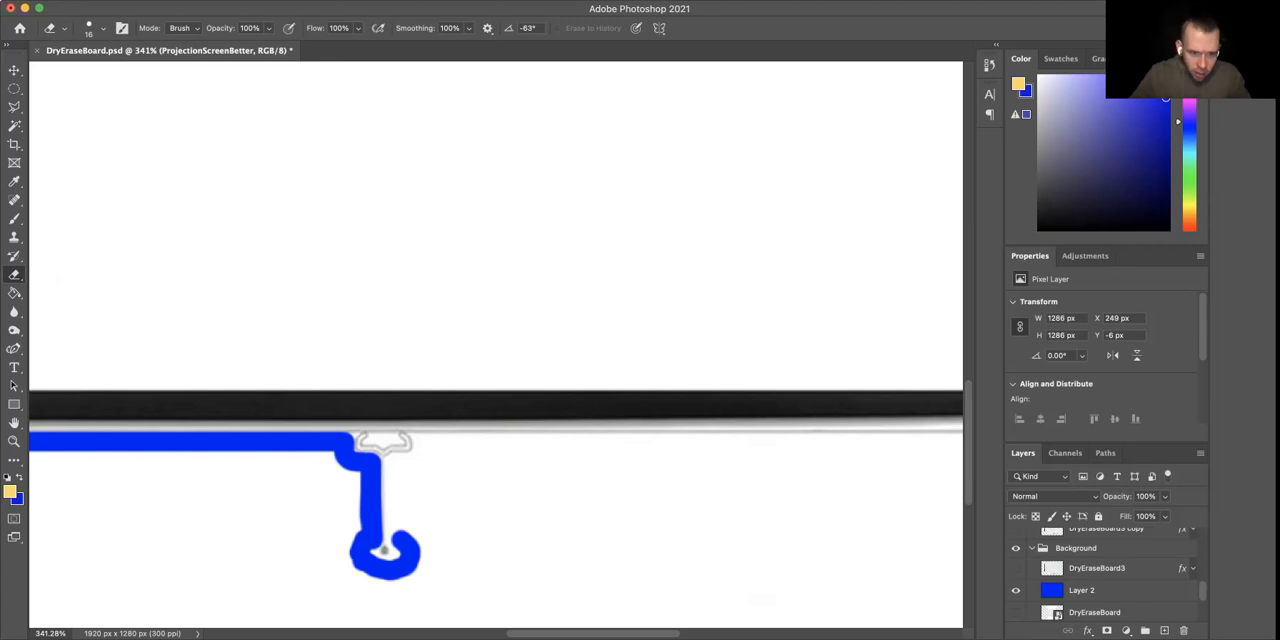
{"action": "left_click", "coordinate": [397, 538], "text": "shift"}
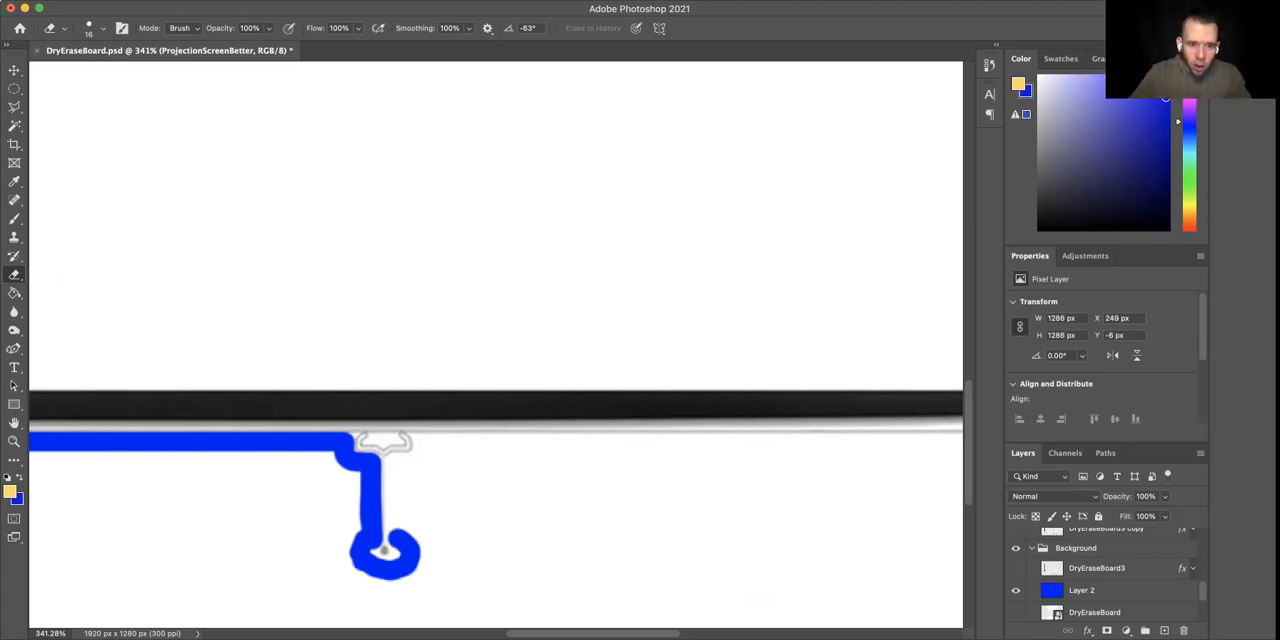
Erase the white background up the right side of the pull cord and around the bracket's right side.
{"action": "left_click", "coordinate": [397, 461], "text": "shift"}
{"action": "left_click", "coordinate": [413, 460], "text": "shift"}
{"action": "left_click", "coordinate": [420, 455], "text": "shift"}
{"action": "left_click", "coordinate": [424, 445], "text": "shift"}
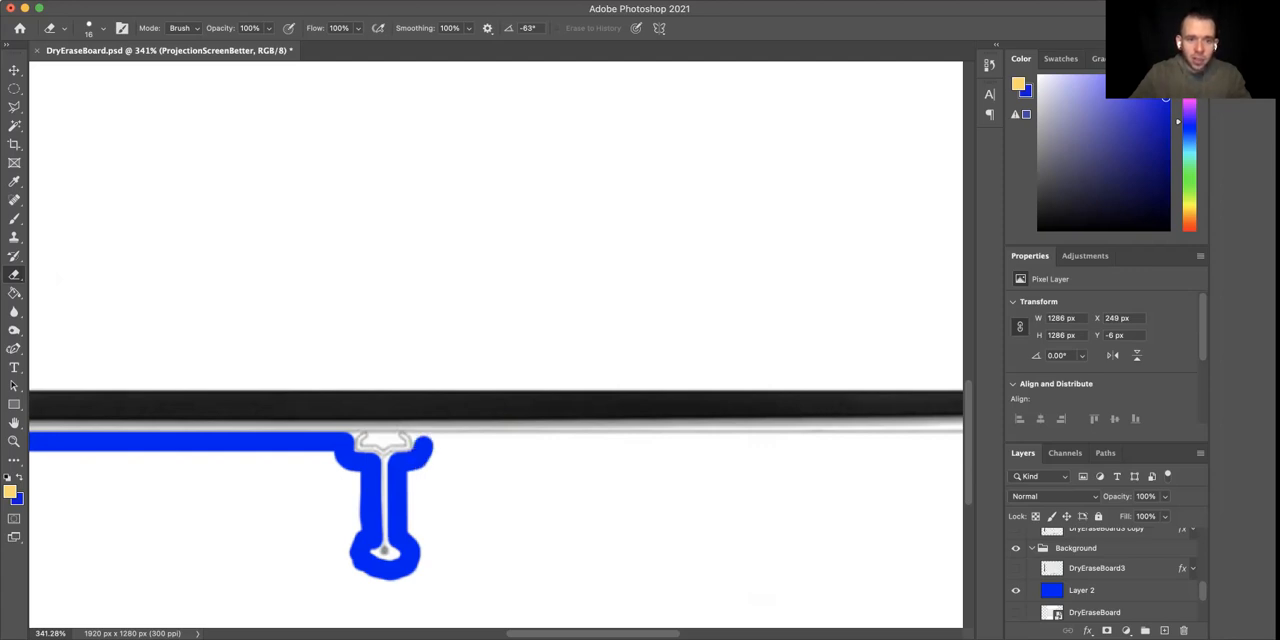
Erase the strip beneath the bottom bar from the bracket to its right end, and the white around that end.
{"action": "scroll", "coordinate": [496, 344], "scroll_direction": "right", "scroll_amount": 10}
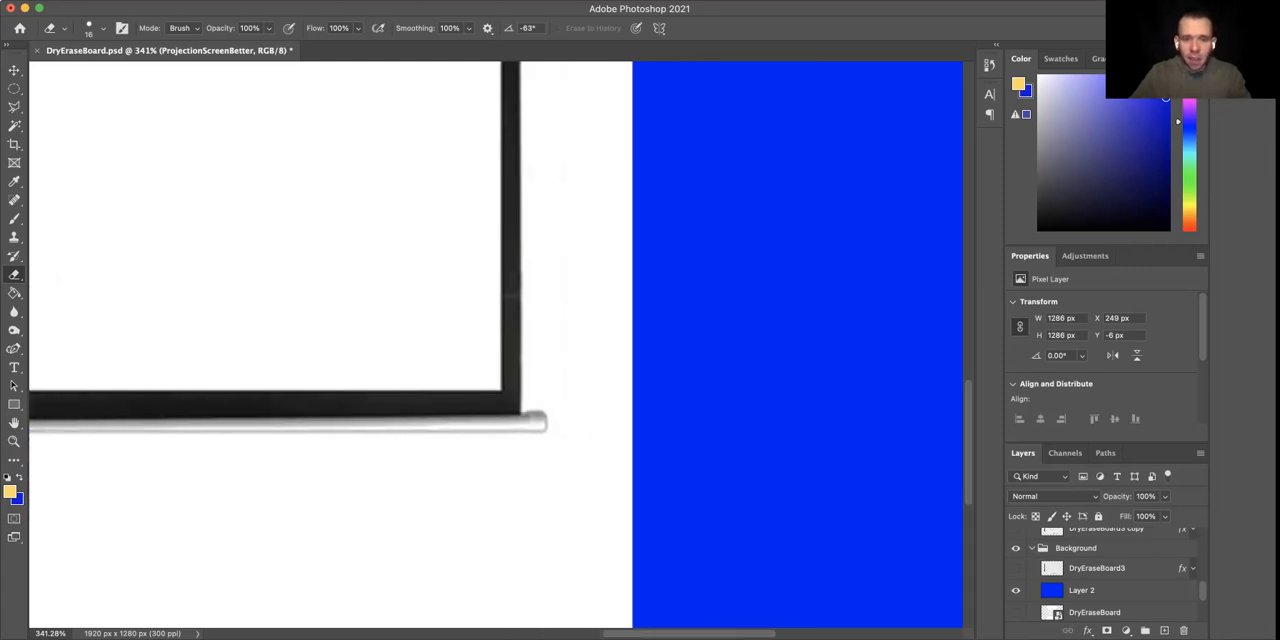
{"action": "scroll", "coordinate": [330, 344], "scroll_direction": "right", "scroll_amount": 4}
{"action": "left_click", "coordinate": [422, 440], "text": "shift"}
{"action": "left_click", "coordinate": [434, 435], "text": "shift"}
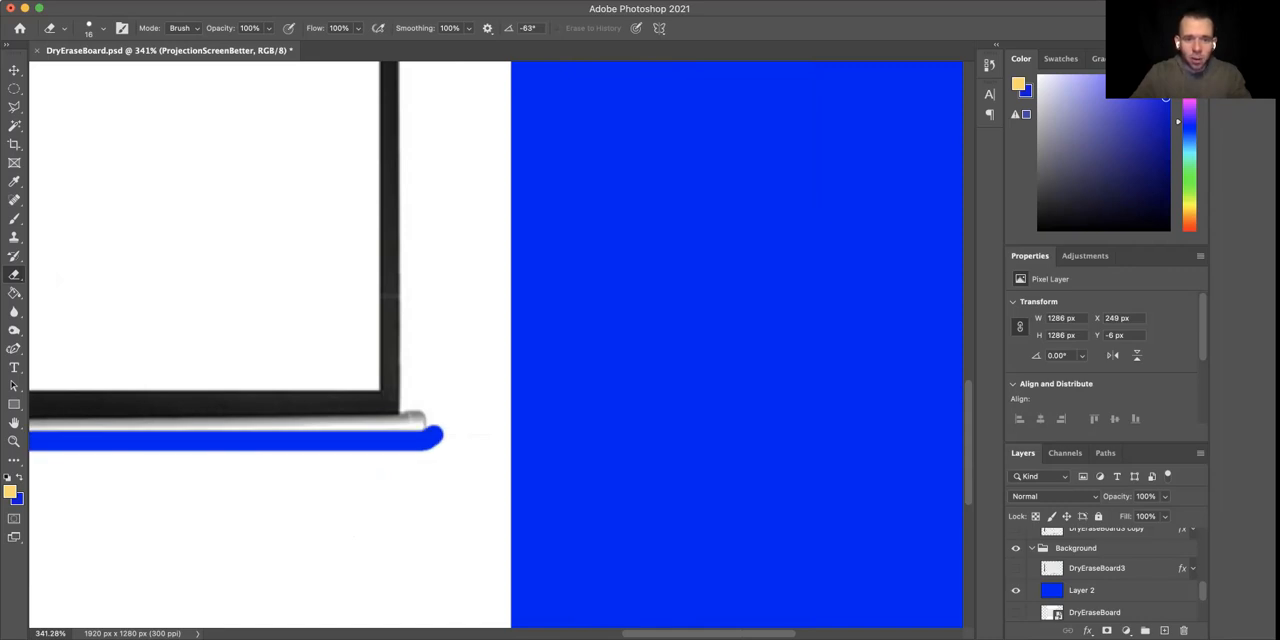
{"action": "left_click", "coordinate": [438, 419], "text": "shift"}
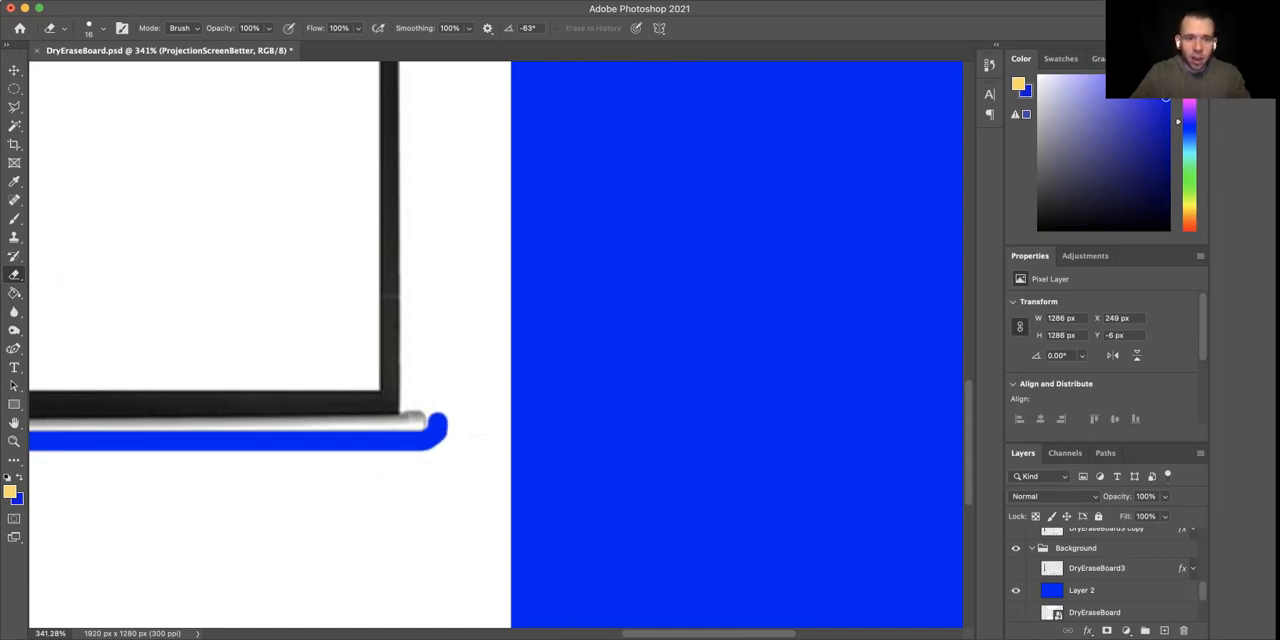
{"action": "left_click", "coordinate": [425, 403], "text": "shift"}
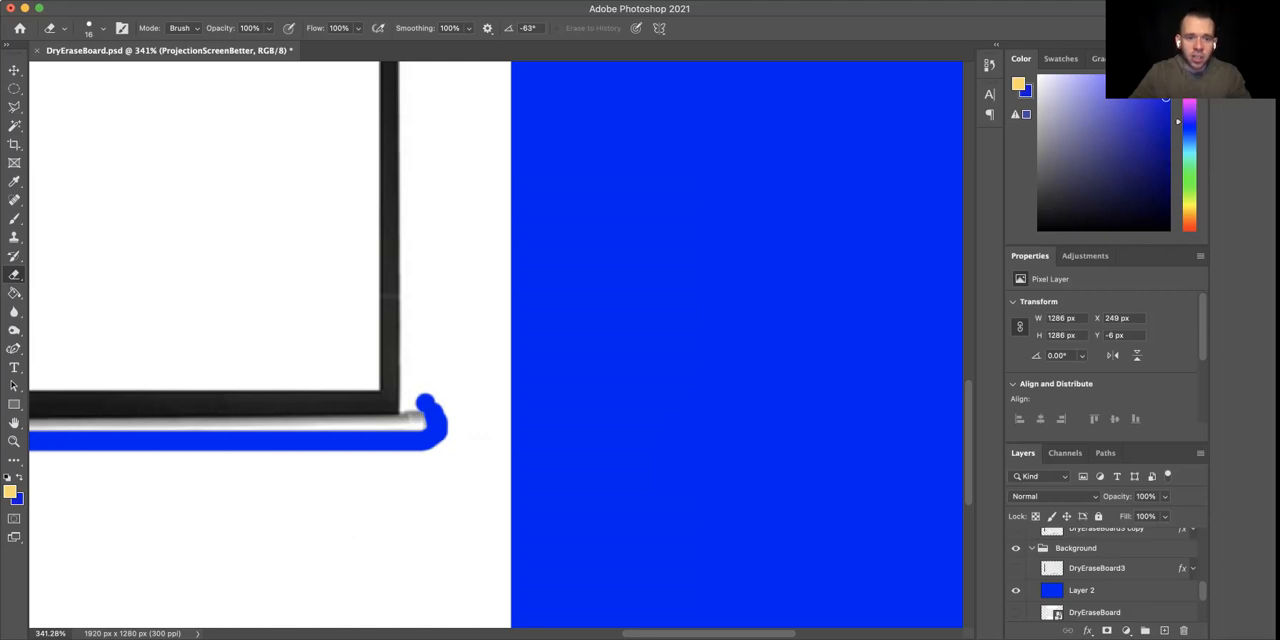
{"action": "left_click", "coordinate": [419, 402], "text": "shift"}
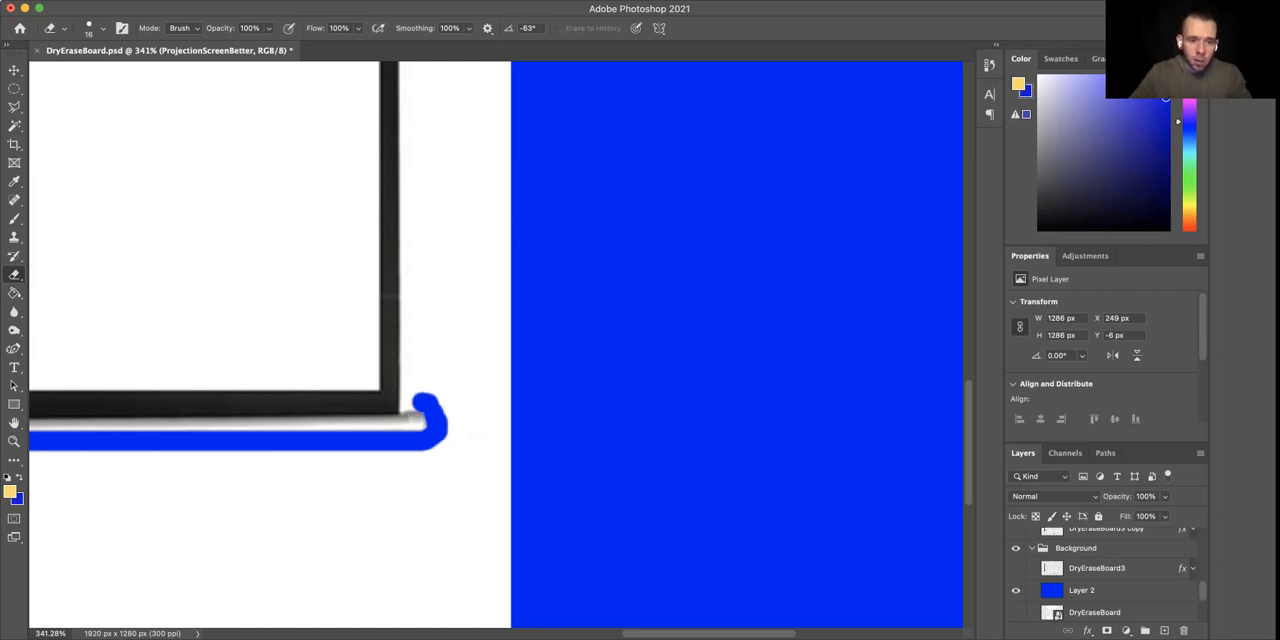
Erase a straight strip of white background along the outside of the projection screen's right black border.
{"action": "scroll", "coordinate": [495, 345], "scroll_direction": "up", "scroll_amount": 10}
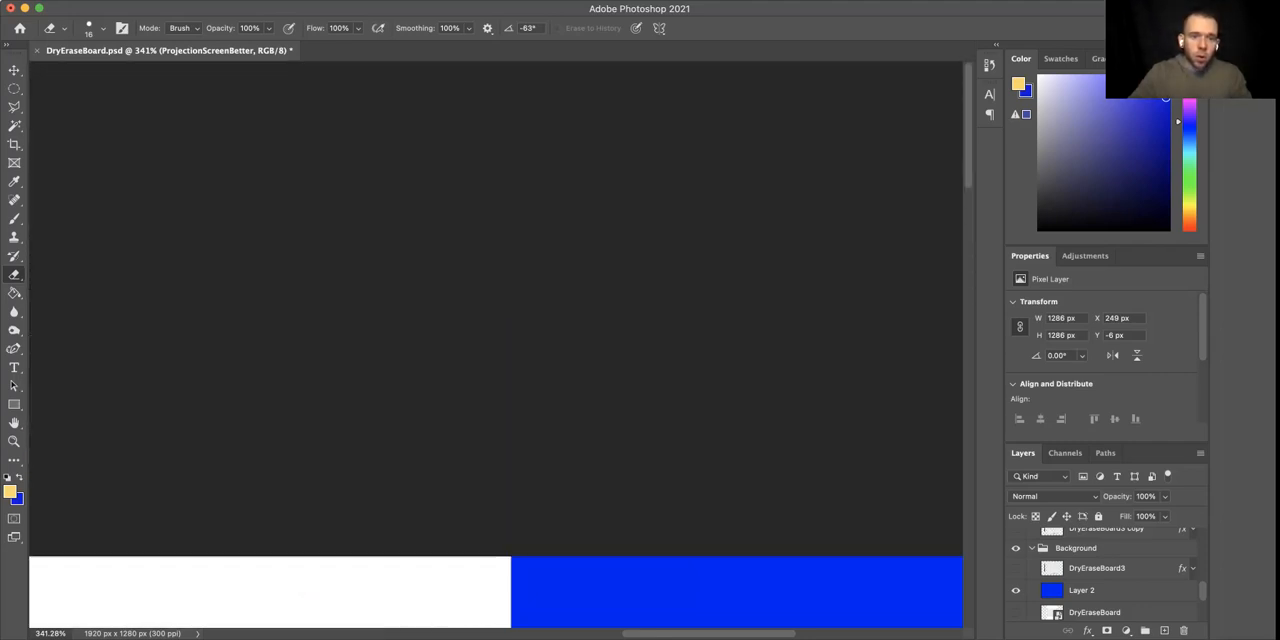
{"action": "scroll", "coordinate": [495, 345], "scroll_direction": "down", "scroll_amount": 3}
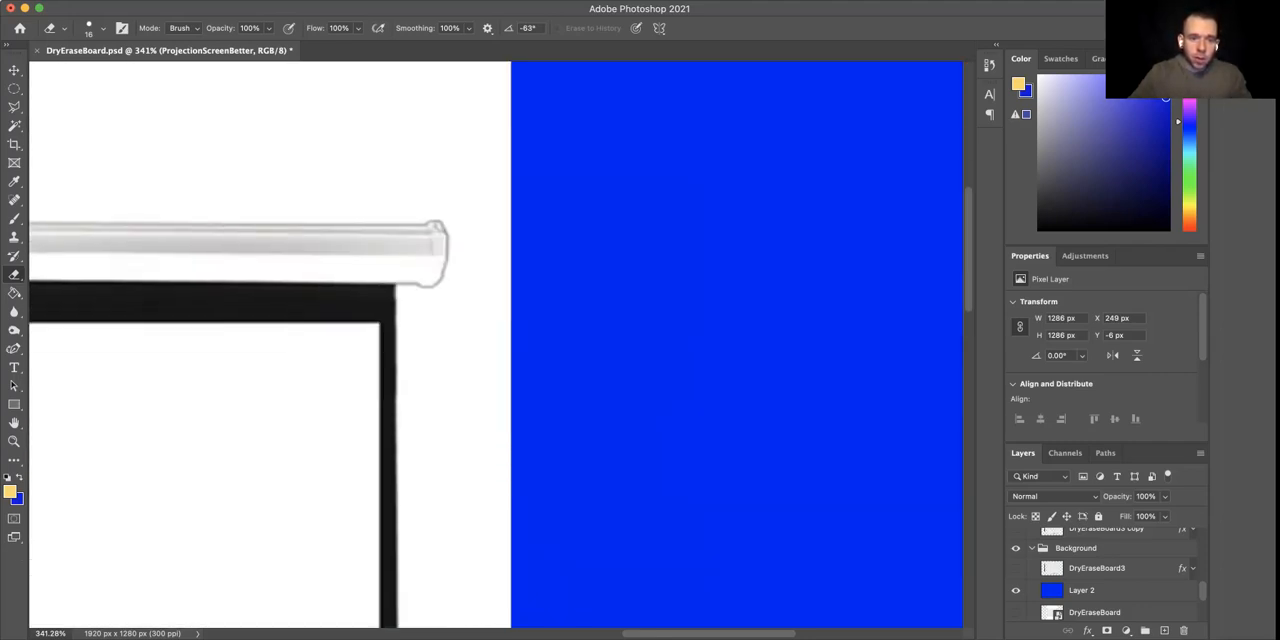
{"action": "left_click", "coordinate": [405, 295], "text": "shift"}
{"action": "scroll", "coordinate": [405, 300], "scroll_direction": "down", "scroll_amount": 10}
{"action": "scroll", "coordinate": [405, 300], "scroll_direction": "up", "scroll_amount": 8}
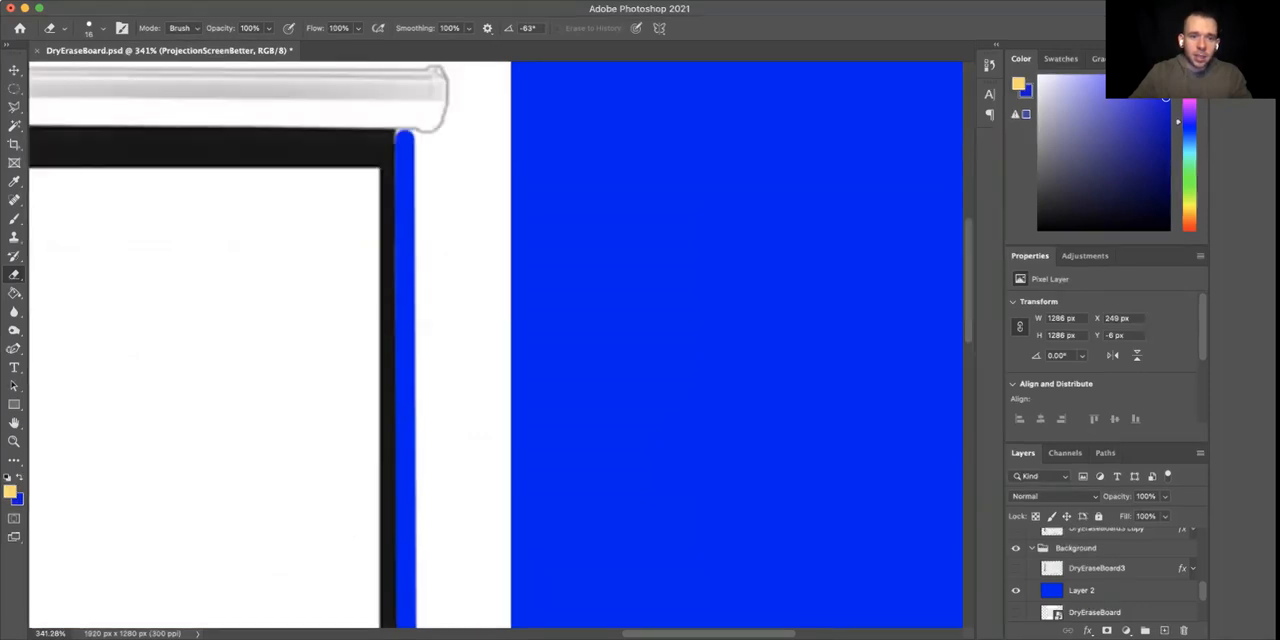
Erase the white background in a curved strip around the roller casing's right end, starting from the right border's strip.
{"action": "scroll", "coordinate": [495, 345], "scroll_direction": "up", "scroll_amount": 3}
{"action": "scroll", "coordinate": [405, 300], "scroll_direction": "up", "scroll_amount": 1}
{"action": "mouse_move", "coordinate": [405, 248]}
{"action": "left_mouse_down"}
{"action": "mouse_move", "coordinate": [452, 256]}
{"action": "mouse_move", "coordinate": [457, 190]}
{"action": "mouse_move", "coordinate": [440, 168]}
{"action": "mouse_move", "coordinate": [418, 178]}
{"action": "left_mouse_up"}
Erase a straight strip of white background along the top edge of the roller casing, joining the strips around both ends.
{"action": "scroll", "coordinate": [495, 345], "scroll_direction": "left", "scroll_amount": 10}
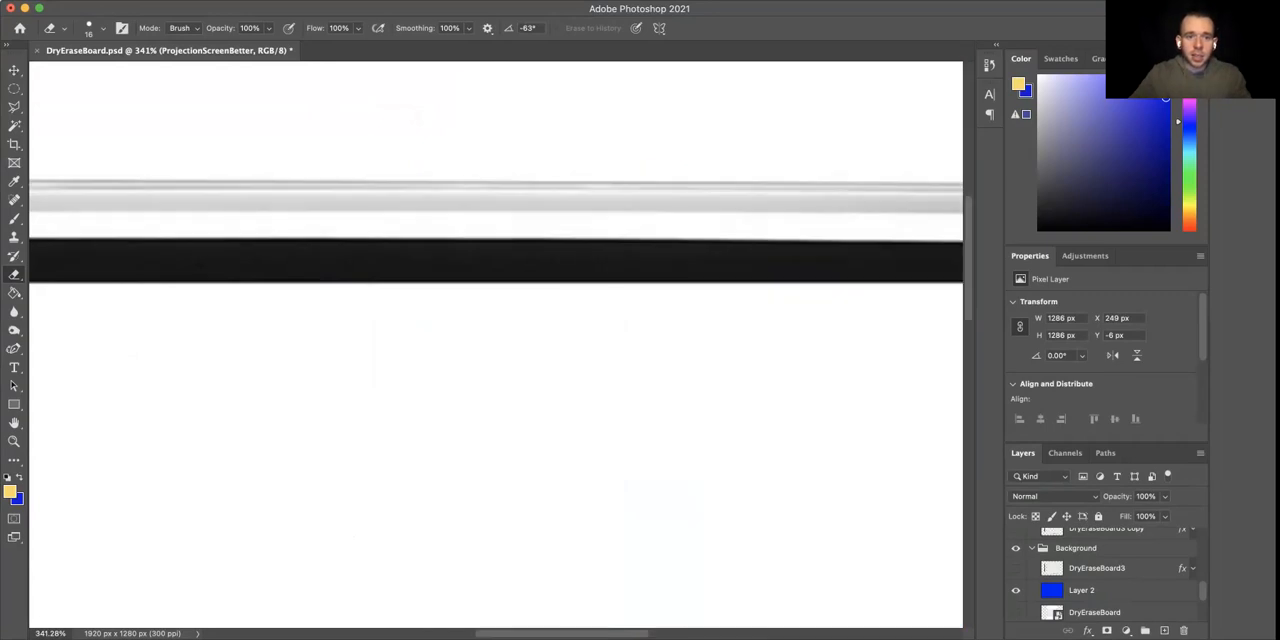
{"action": "scroll", "coordinate": [495, 345], "scroll_direction": "left", "scroll_amount": 3}
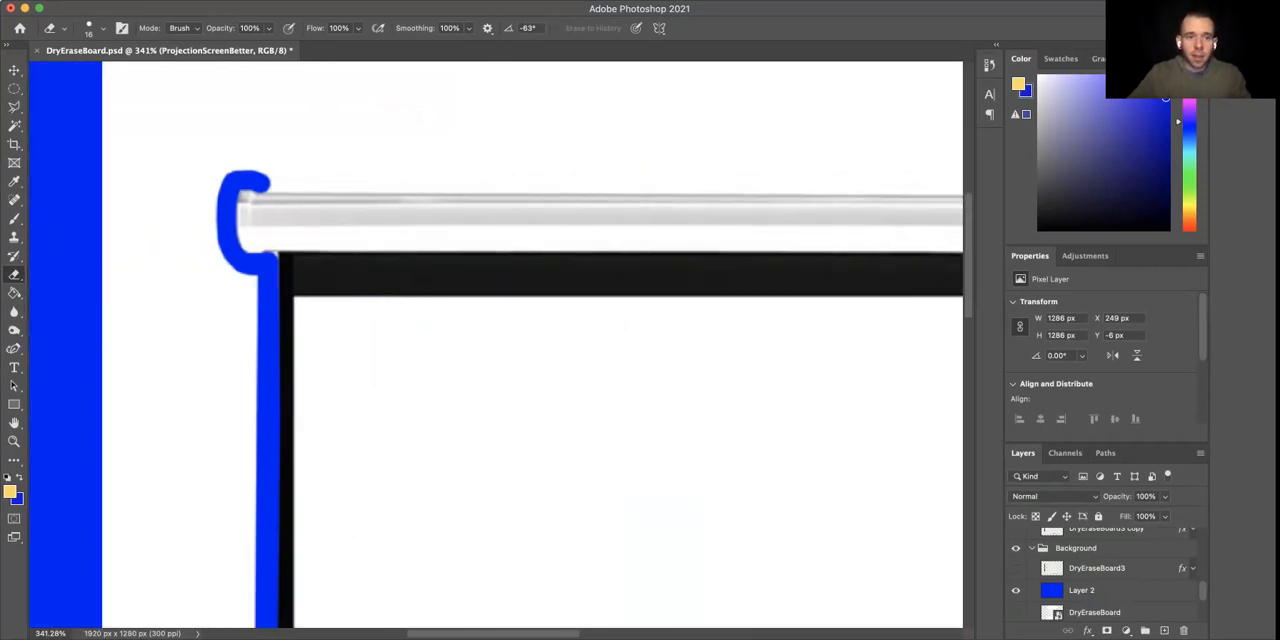
{"action": "left_click", "coordinate": [264, 183], "text": "shift"}
{"action": "scroll", "coordinate": [270, 190], "scroll_direction": "left", "scroll_amount": 4}
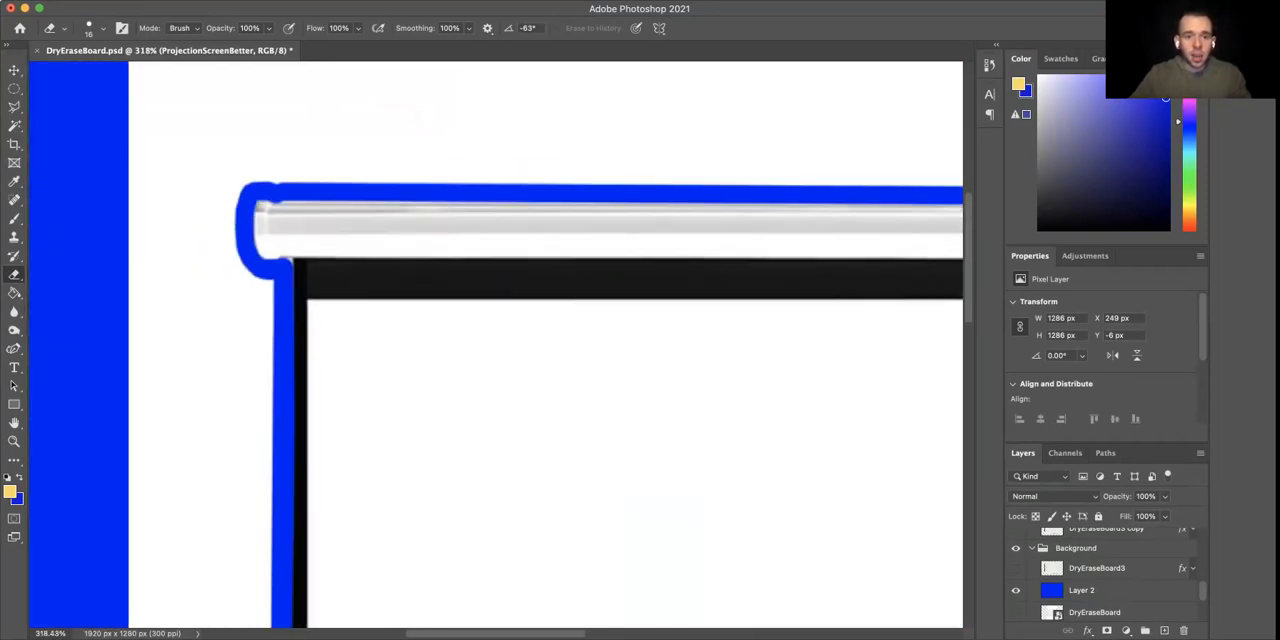
Lasso the projection screen along the erased strip, invert the selection and delete the remaining white background, including the leftover fringe outside it.
{"action": "scroll", "coordinate": [450, 293], "scroll_direction": "down", "scroll_amount": 8}
{"action": "scroll", "coordinate": [450, 293], "scroll_direction": "down", "scroll_amount": 6}
{"action": "key", "text": "l"}
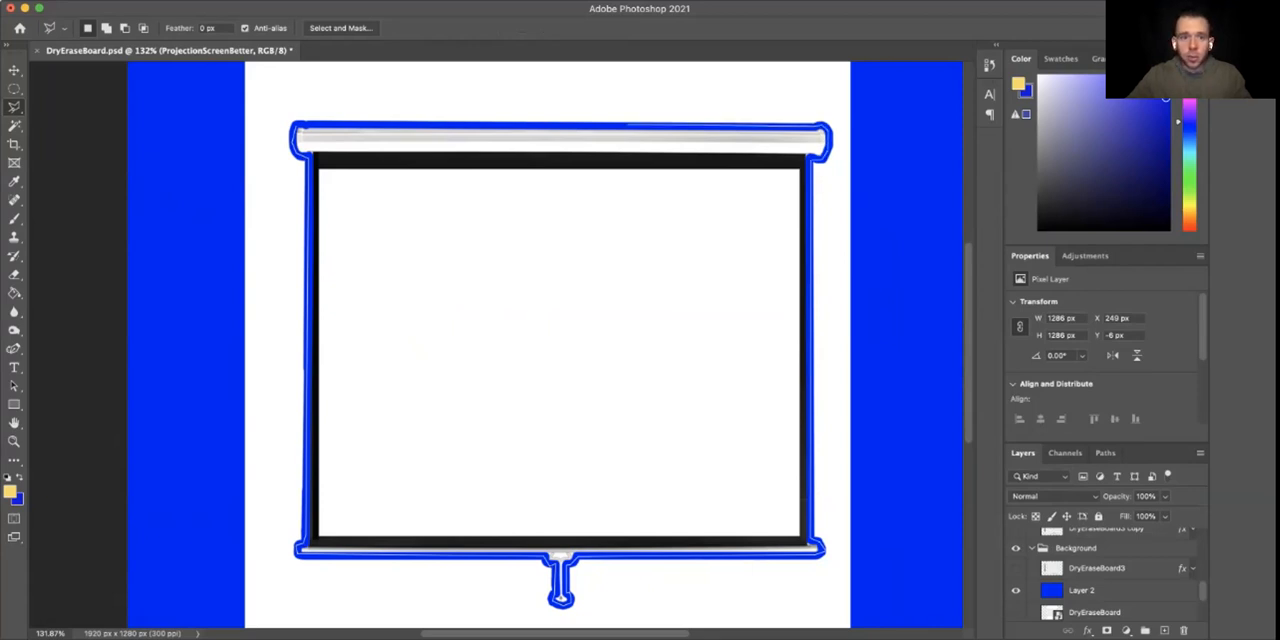
{"action": "key", "text": "super+shift+i"}
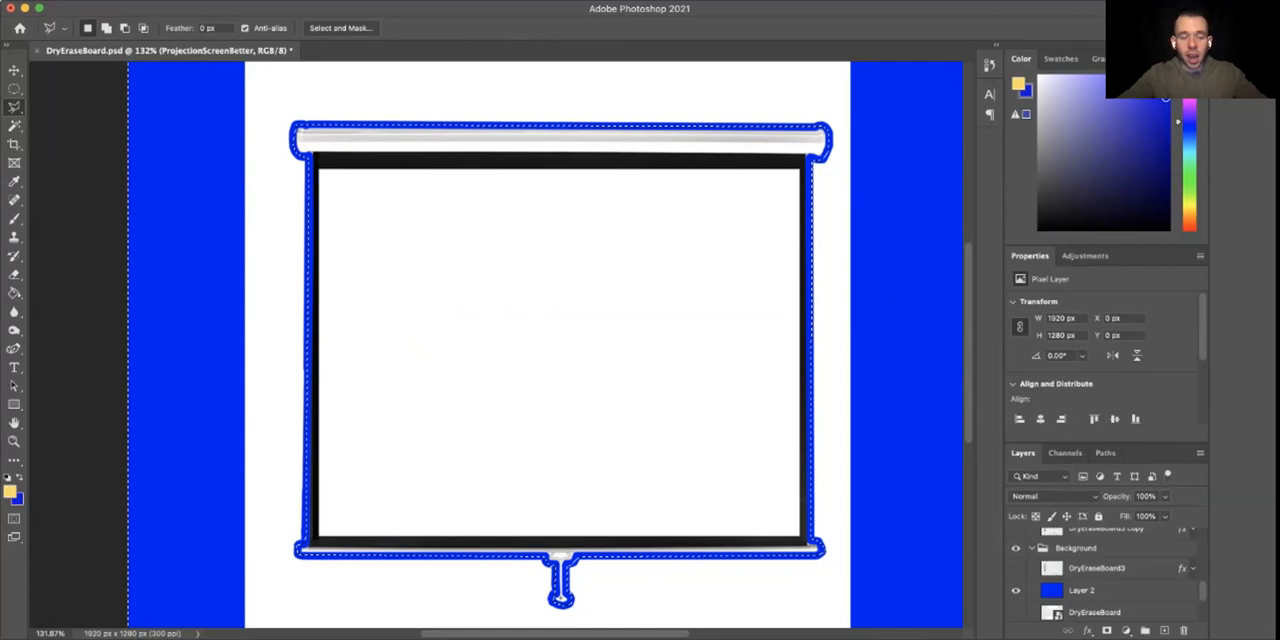
{"action": "left_click", "coordinate": [287, 1]}
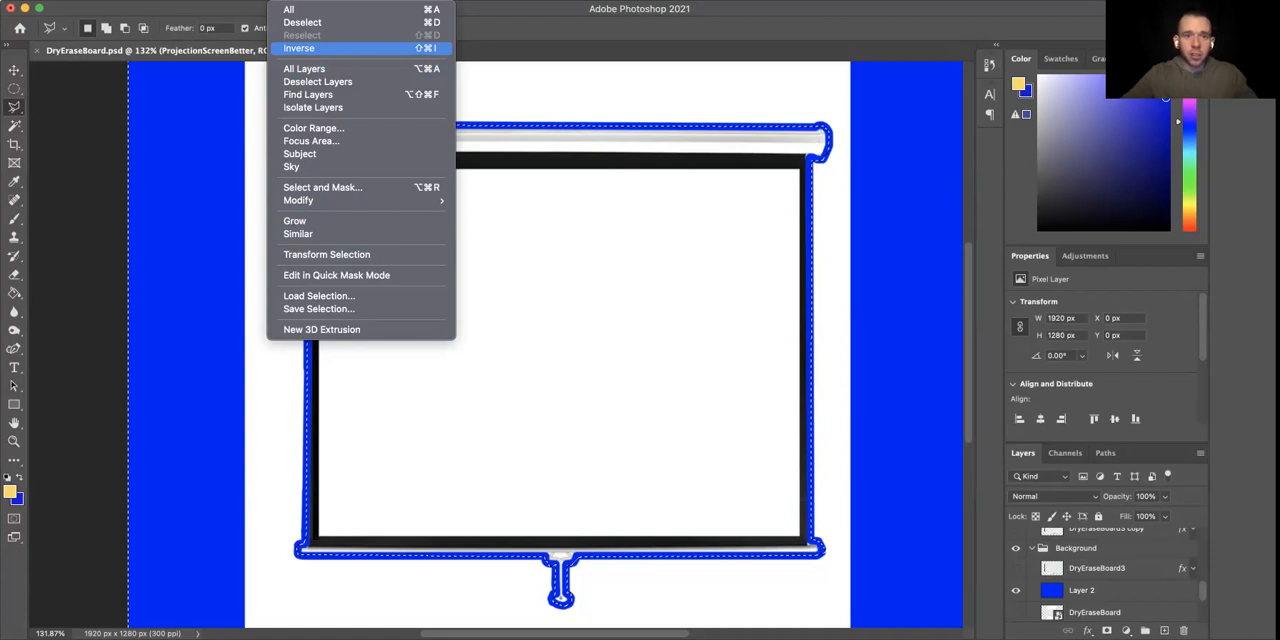
{"action": "left_click", "coordinate": [298, 48]}
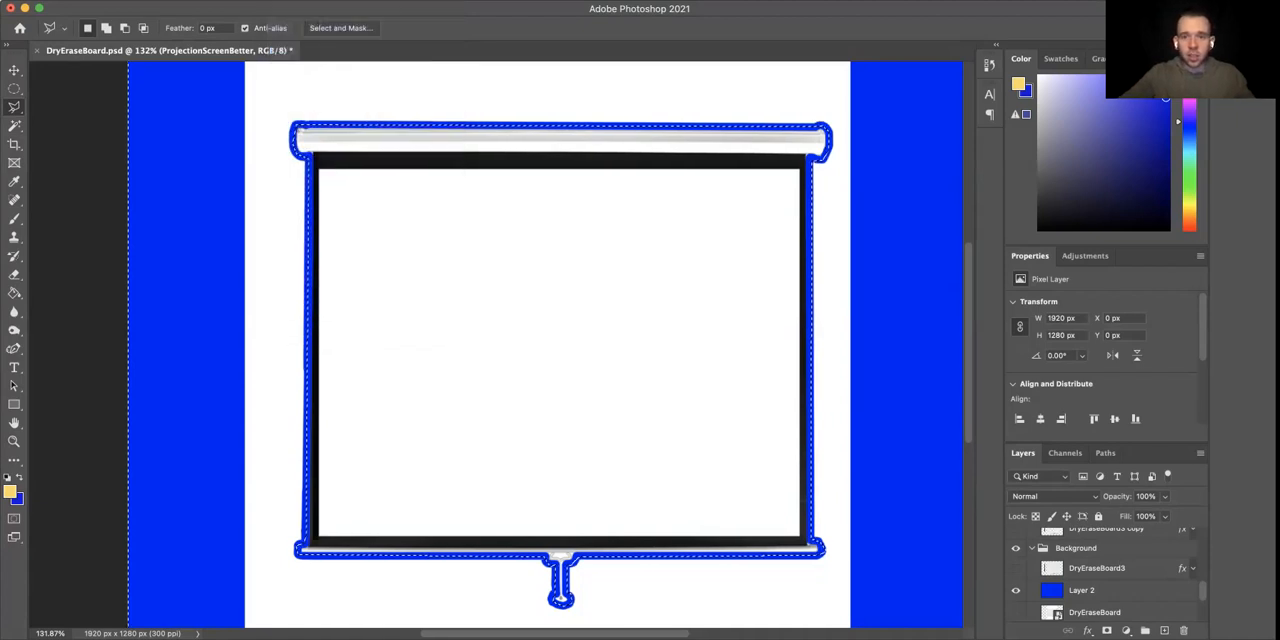
{"action": "key", "text": "Delete"}
{"action": "key", "text": "super+d"}
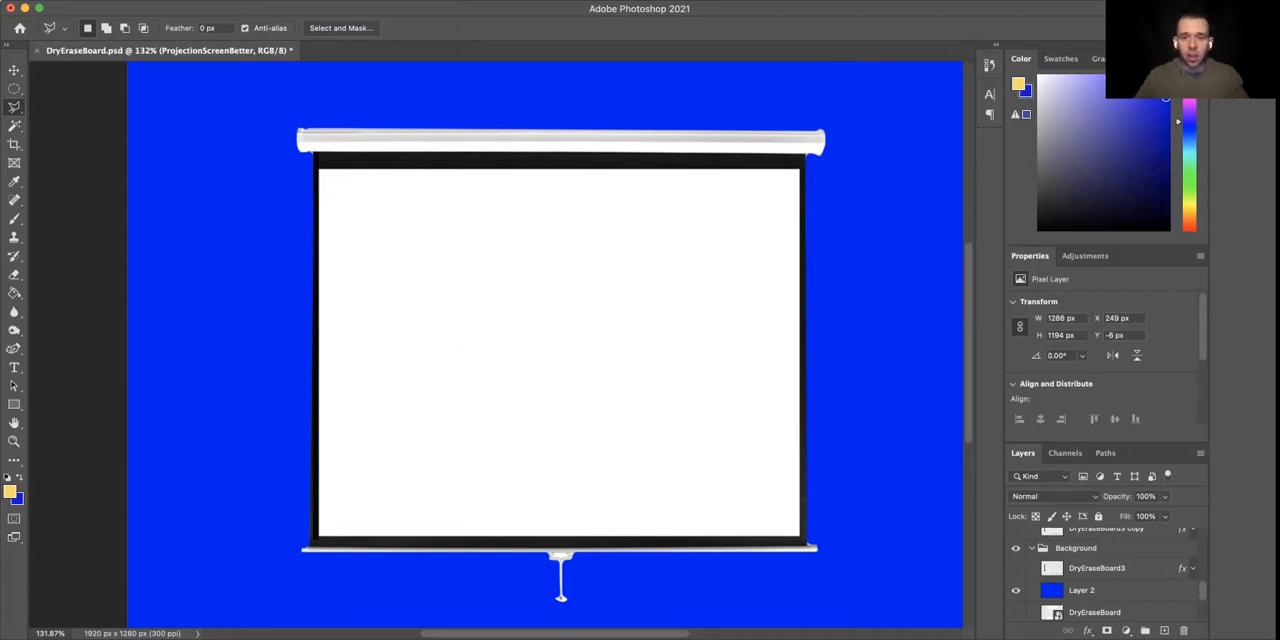
Hide the blue Layer 2 and show the brick wall background and the Frame group.
{"action": "scroll", "coordinate": [496, 345], "scroll_direction": "down", "scroll_amount": 3}
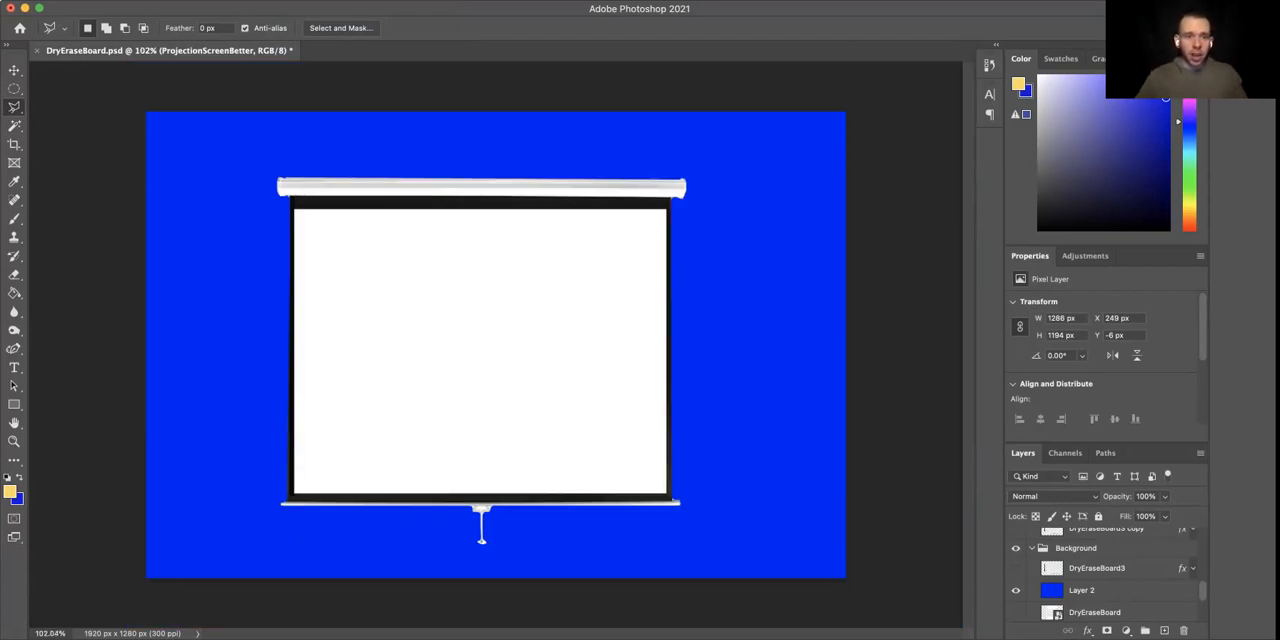
{"action": "scroll", "coordinate": [386, 301], "scroll_direction": "up", "scroll_amount": 5}
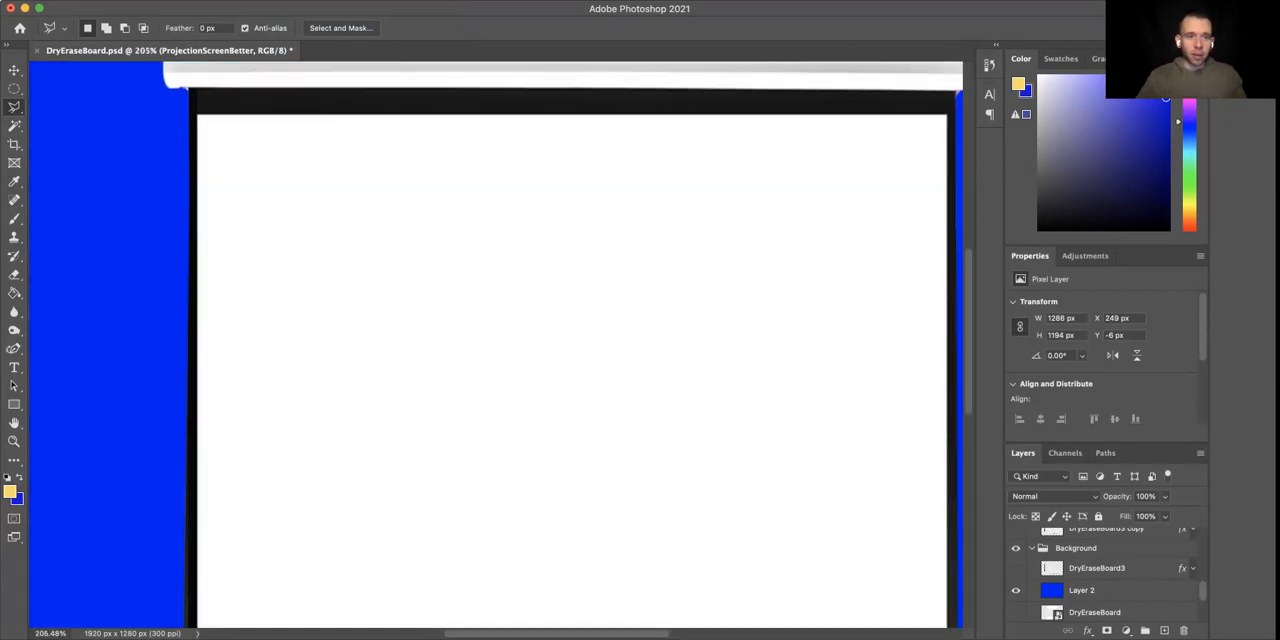
{"action": "scroll", "coordinate": [362, 289], "scroll_direction": "down", "scroll_amount": 4}
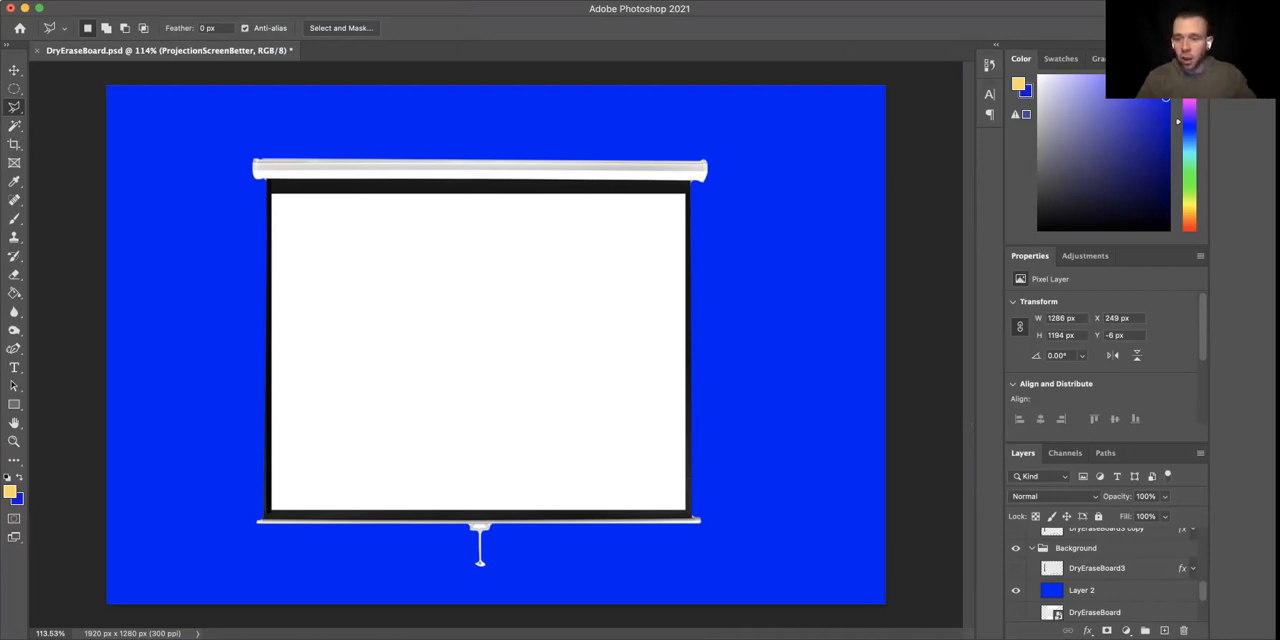
{"action": "left_click", "coordinate": [1016, 590]}
{"action": "scroll", "coordinate": [1100, 575], "scroll_direction": "down", "scroll_amount": 5}
{"action": "left_click", "coordinate": [1016, 610]}
{"action": "scroll", "coordinate": [1100, 575], "scroll_direction": "up", "scroll_amount": 10}
{"action": "left_click", "coordinate": [1016, 559]}
Expand the Frame group and move the ProjectionScreenBetter layer to the top inside it.
{"action": "left_click", "coordinate": [1067, 559]}
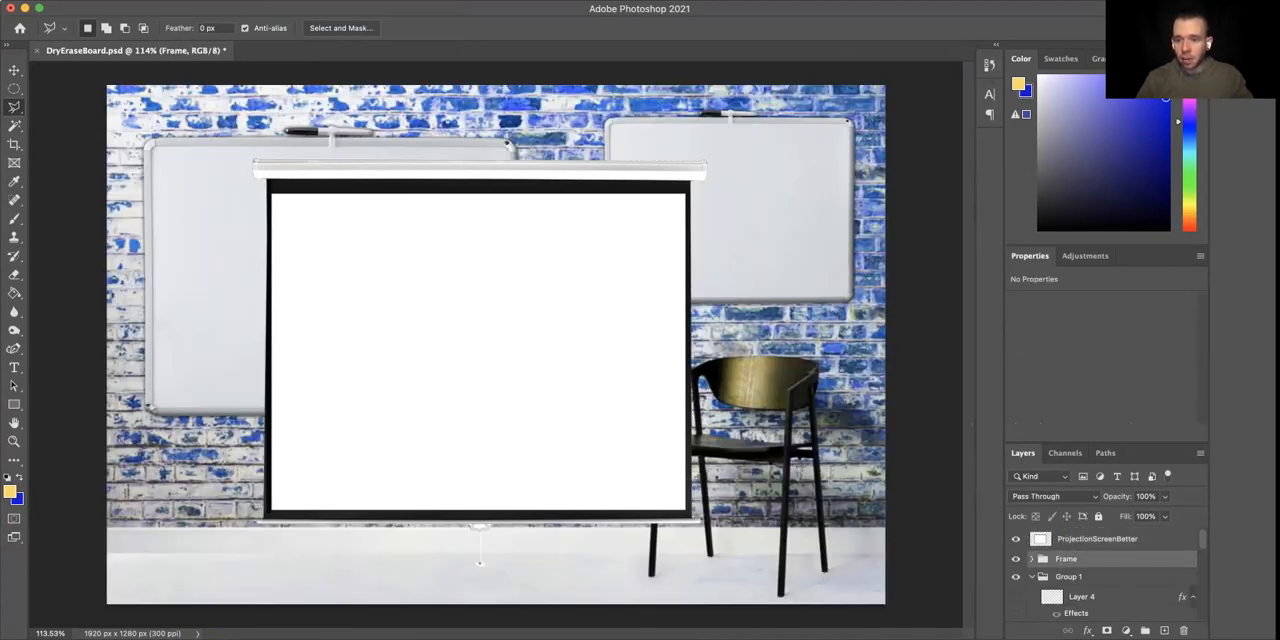
{"action": "left_click", "coordinate": [1032, 559]}
{"action": "left_click_drag", "start_coordinate": [1097, 538], "coordinate": [1100, 568]}
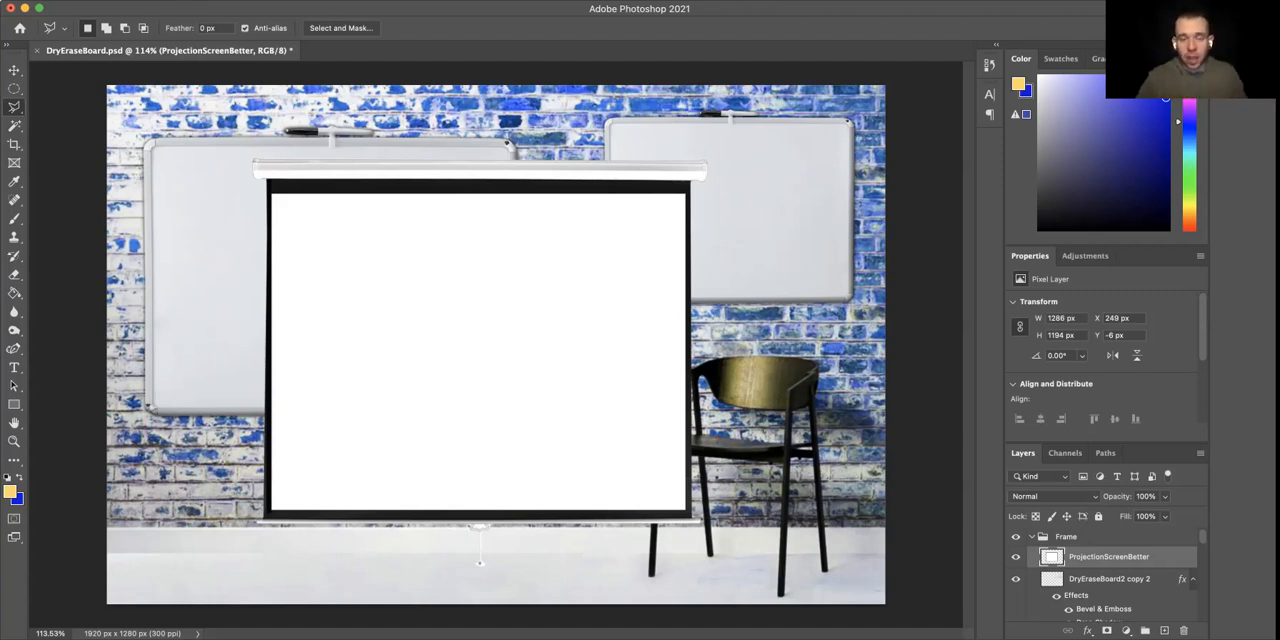
Duplicate the ProjectionScreenBetter layer and hide the original.
{"action": "right_click", "coordinate": [1094, 557]}
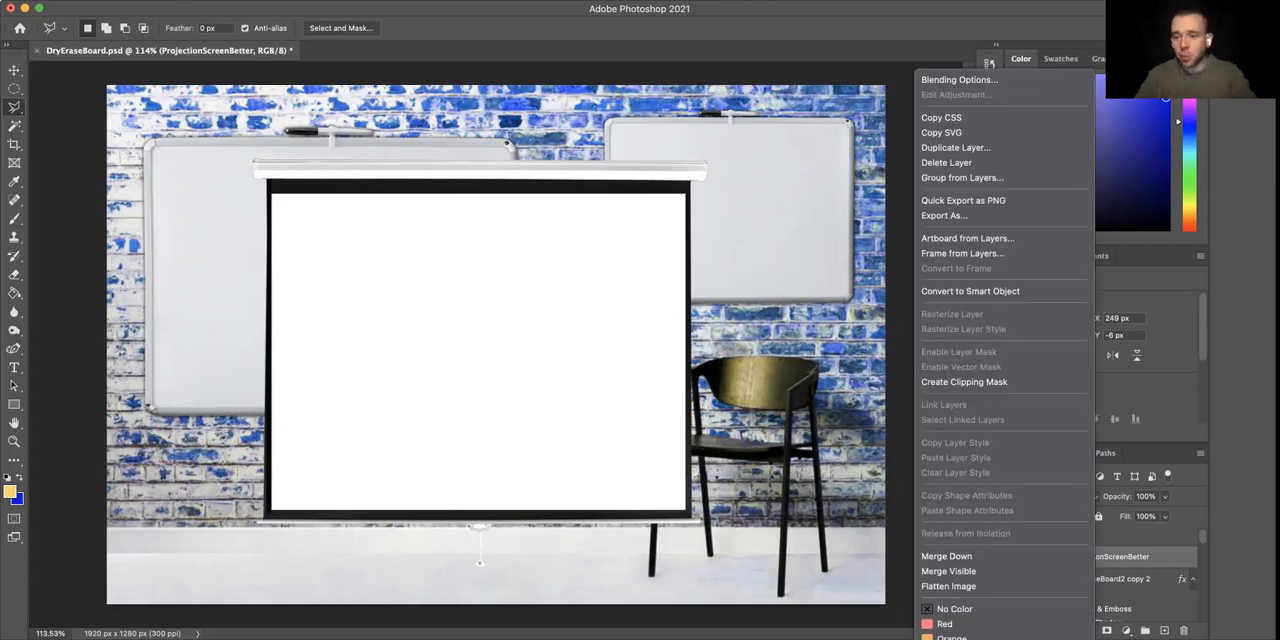
{"action": "left_click", "coordinate": [1000, 148]}
{"action": "key", "text": "Return"}
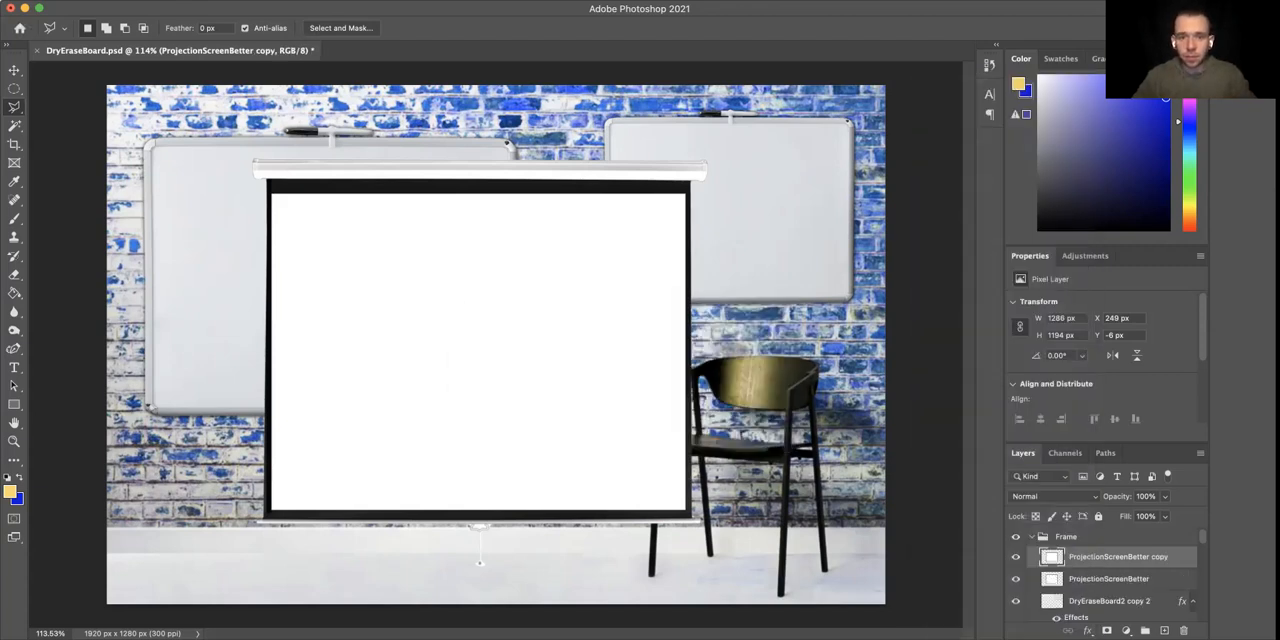
{"action": "left_click", "coordinate": [1016, 578]}
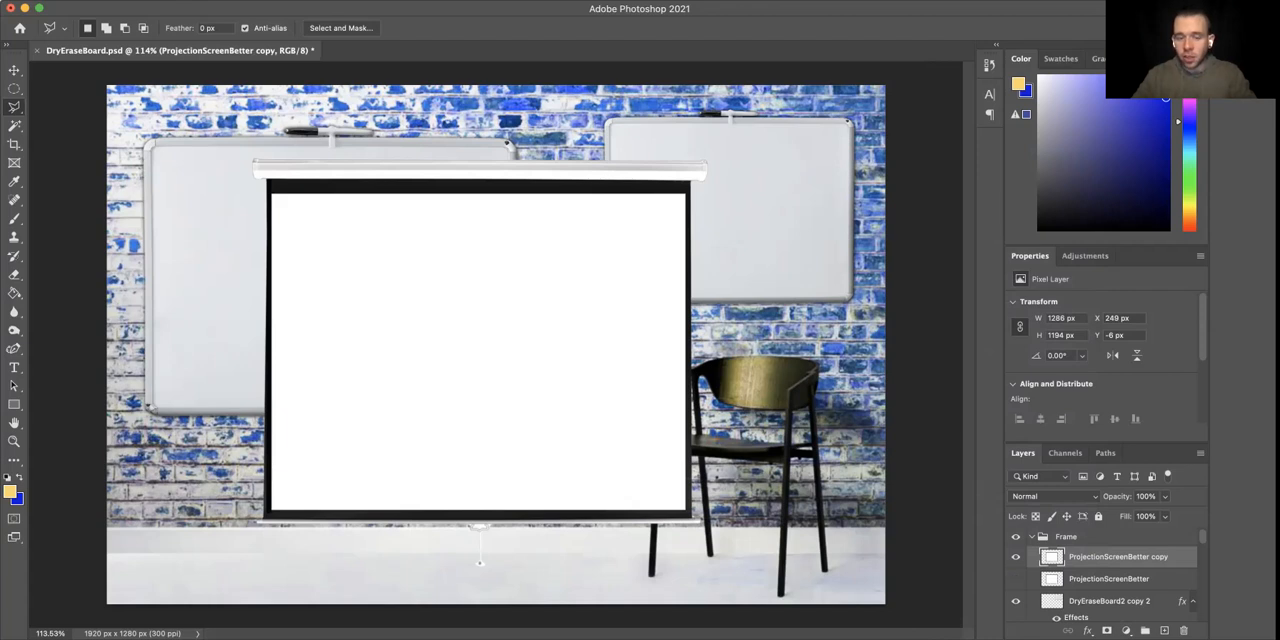
Switch to the Eraser for the duplicated projection screen layer and set its brush size to 42 px.
{"action": "scroll", "coordinate": [496, 344], "scroll_direction": "up", "scroll_amount": 1}
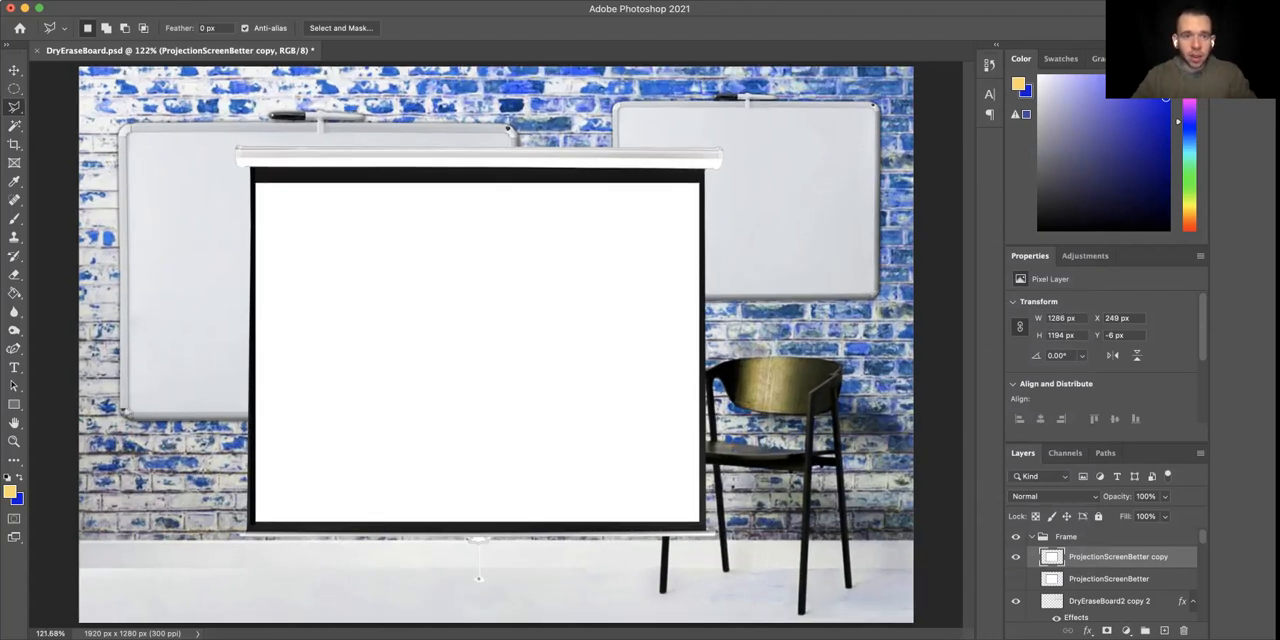
{"action": "scroll", "coordinate": [496, 344], "scroll_direction": "up", "scroll_amount": 1}
{"action": "scroll", "coordinate": [496, 344], "scroll_direction": "left", "scroll_amount": 1}
{"action": "key", "text": "e"}
{"action": "scroll", "coordinate": [478, 328], "scroll_direction": "up", "scroll_amount": 5}
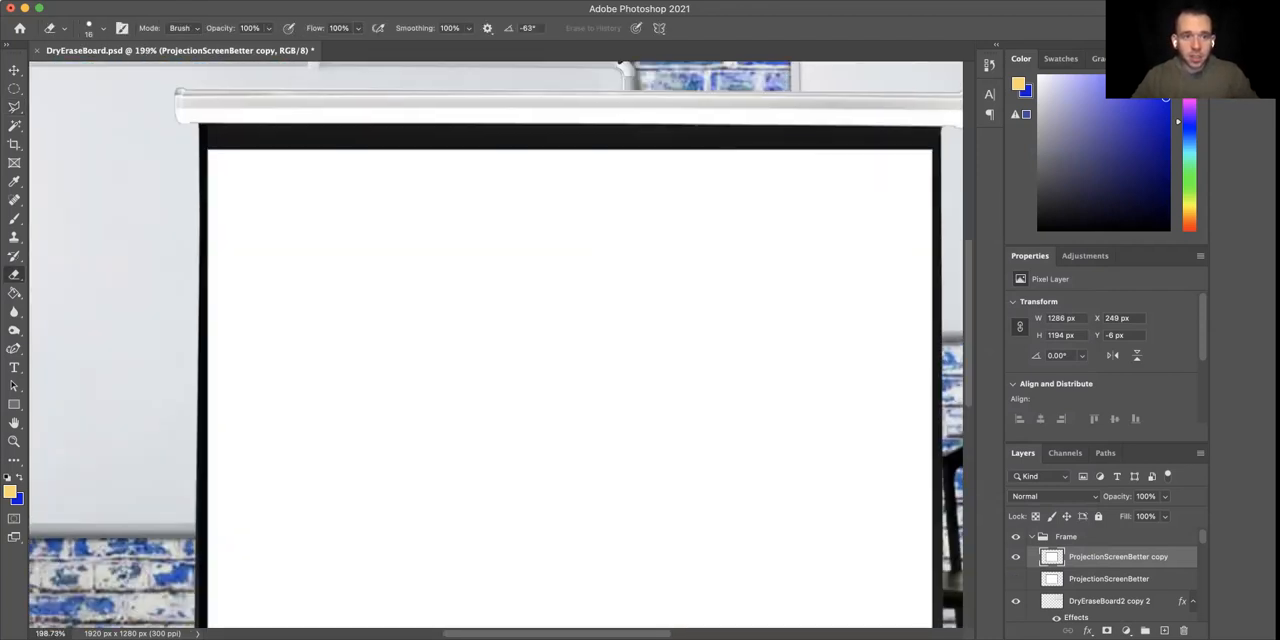
{"action": "scroll", "coordinate": [45, 586], "scroll_direction": "up", "scroll_amount": 2}
{"action": "scroll", "coordinate": [45, 586], "scroll_direction": "left", "scroll_amount": 2}
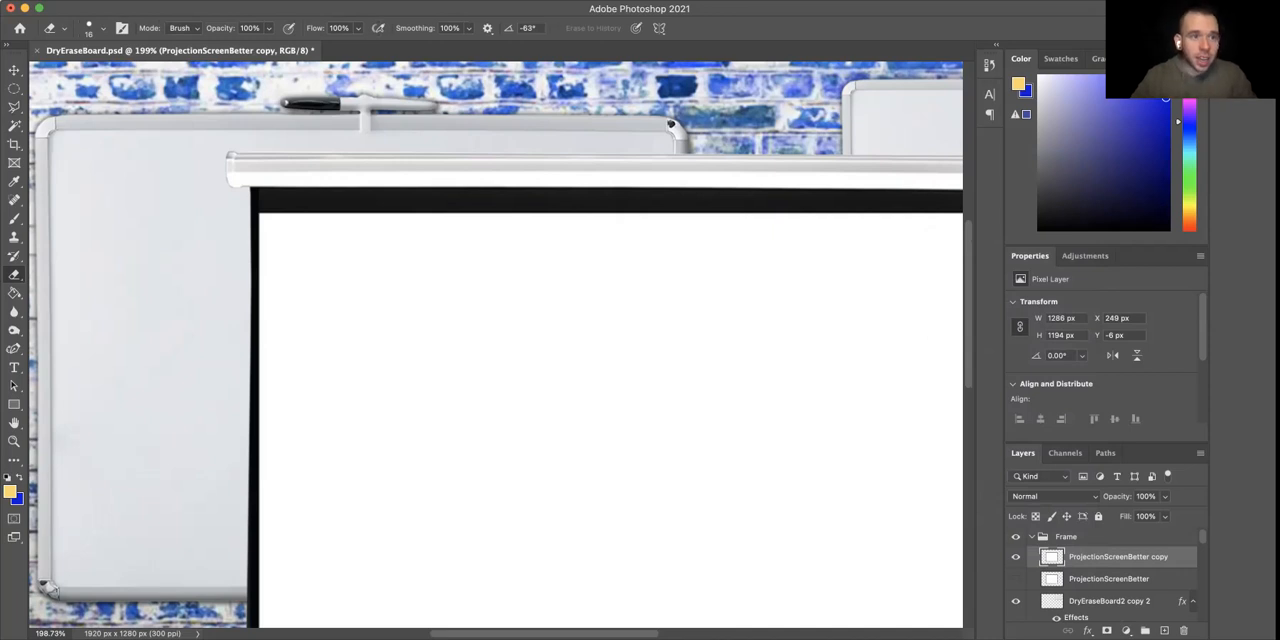
{"action": "left_click", "coordinate": [103, 29]}
{"action": "left_click", "coordinate": [136, 55]}
{"action": "type", "text": "22"}
{"action": "key", "text": "Return"}
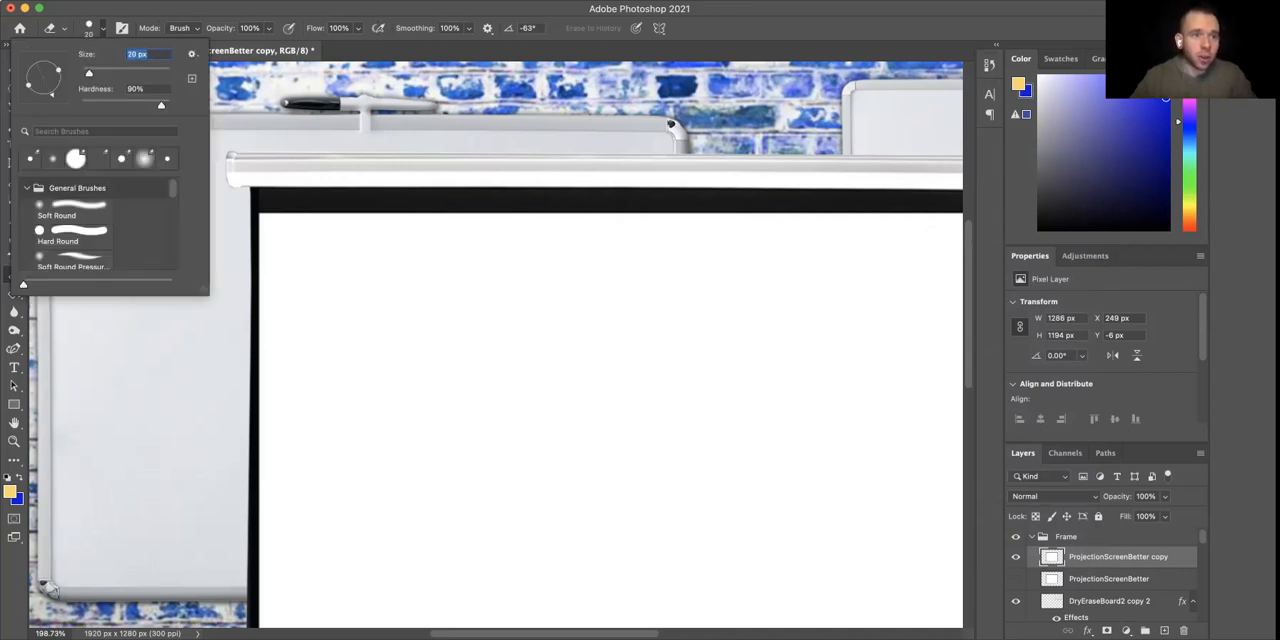
{"action": "key", "text": "Return"}
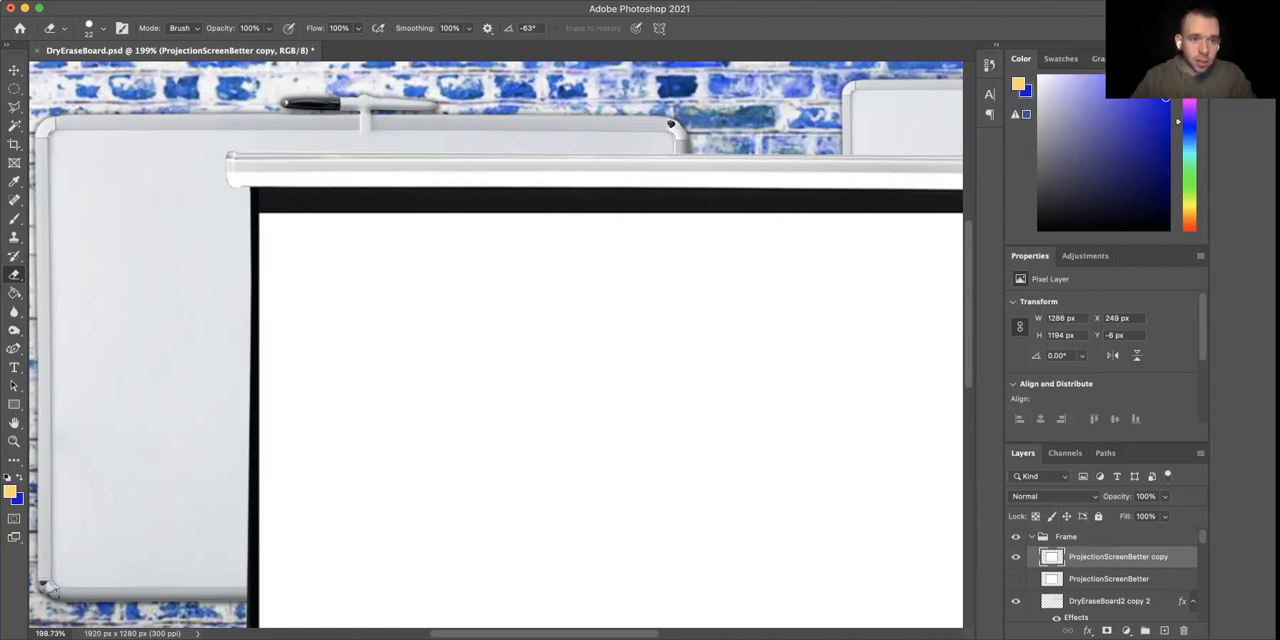
{"action": "left_click", "coordinate": [103, 29]}
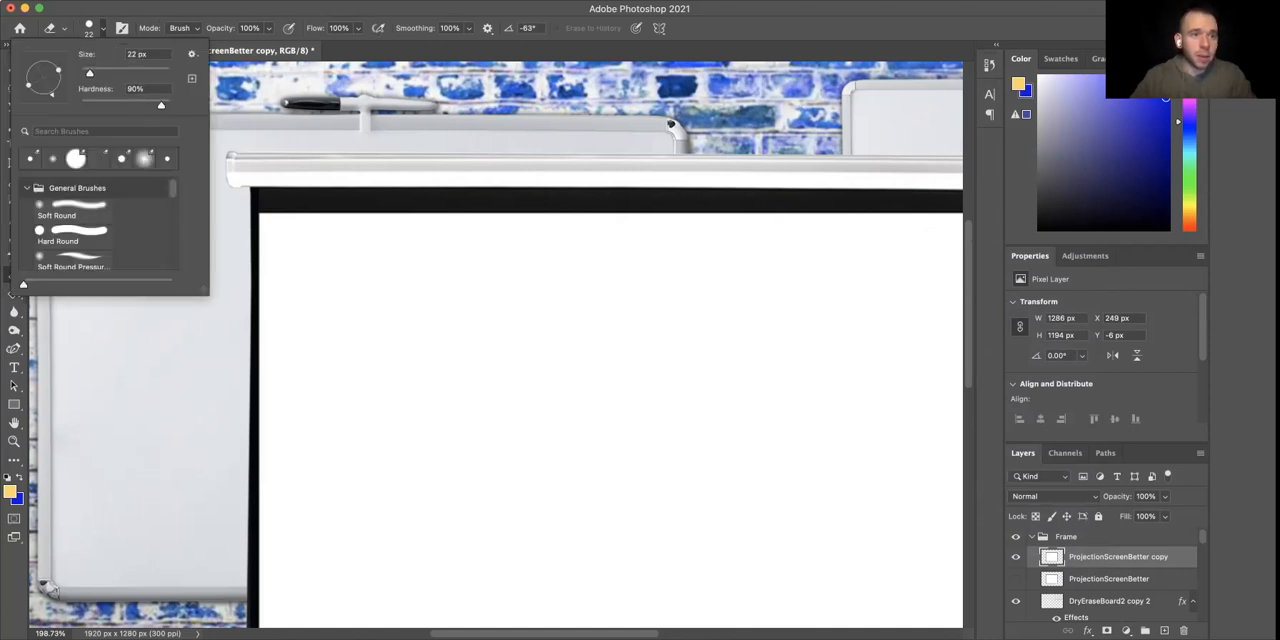
{"action": "key", "text": "shift+Up"}
{"action": "key", "text": "shift+Up"}
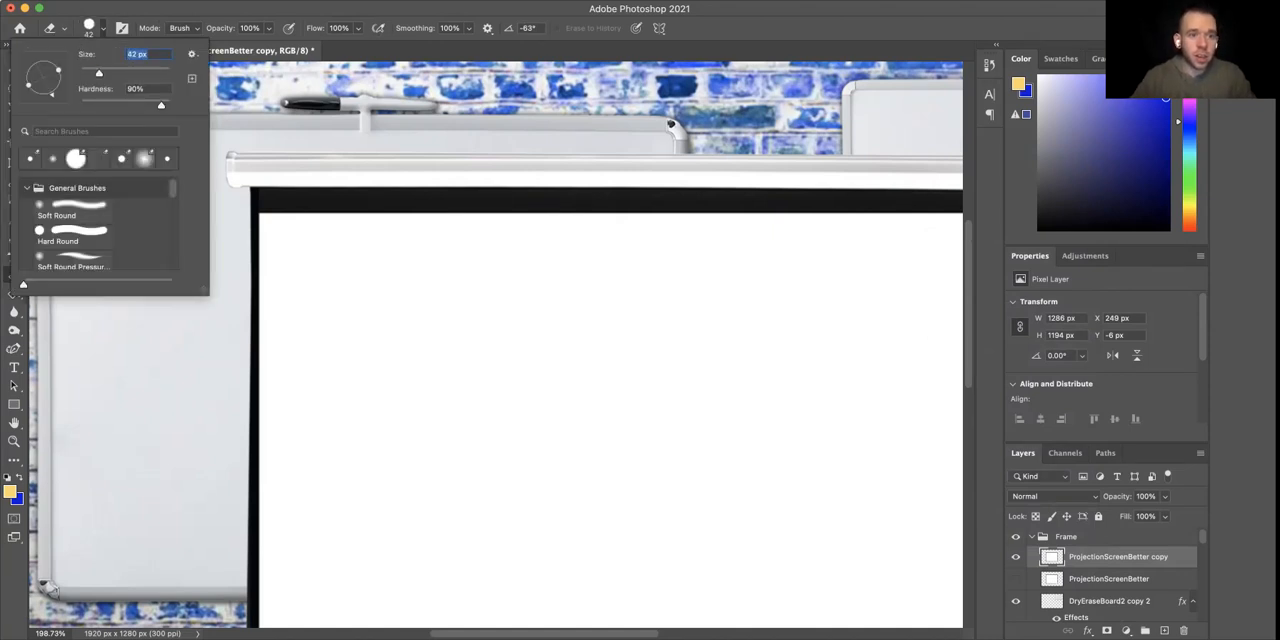
{"action": "key", "text": "Return"}
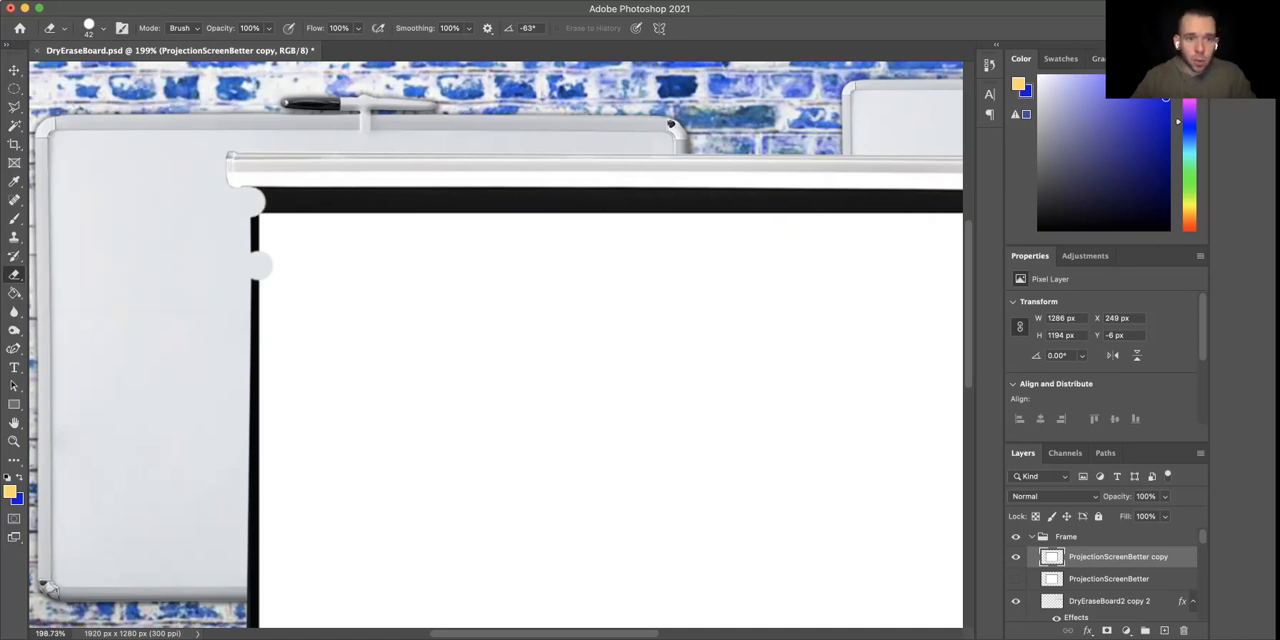
Erase the black top border in a straight strip beneath the roller casing, from its left end to its right end.
{"action": "scroll", "coordinate": [258, 265], "scroll_direction": "right", "scroll_amount": 10}
{"action": "scroll", "coordinate": [470, 344], "scroll_direction": "right", "scroll_amount": 2}
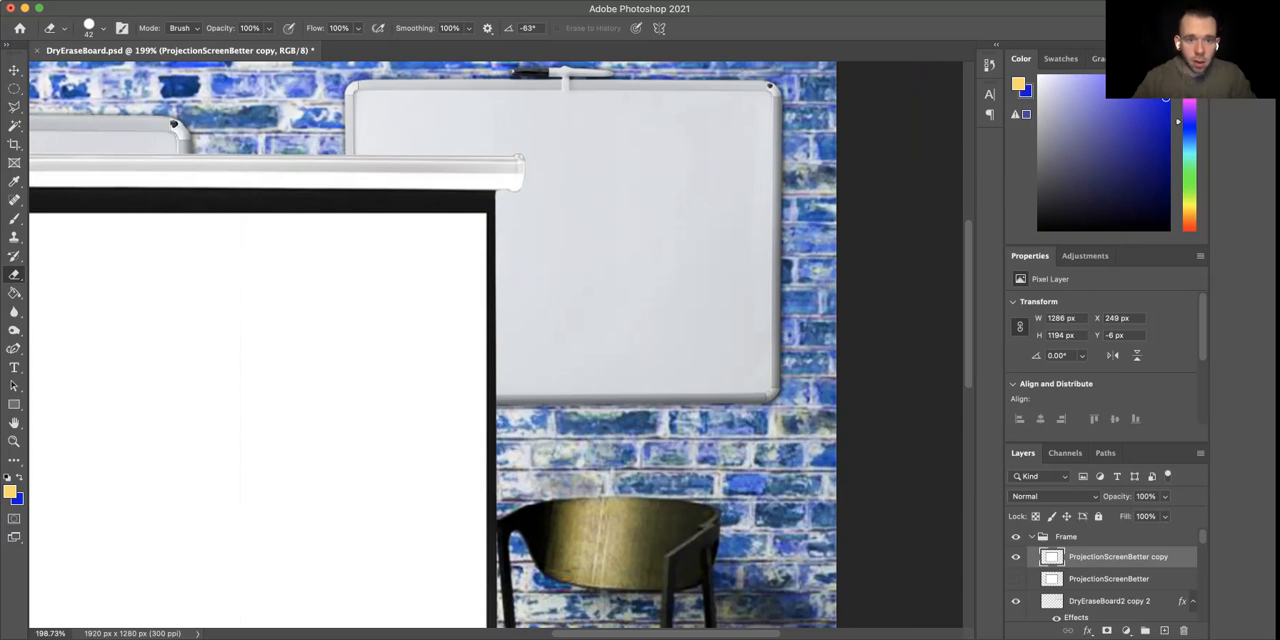
{"action": "left_click", "coordinate": [503, 204], "text": "shift"}
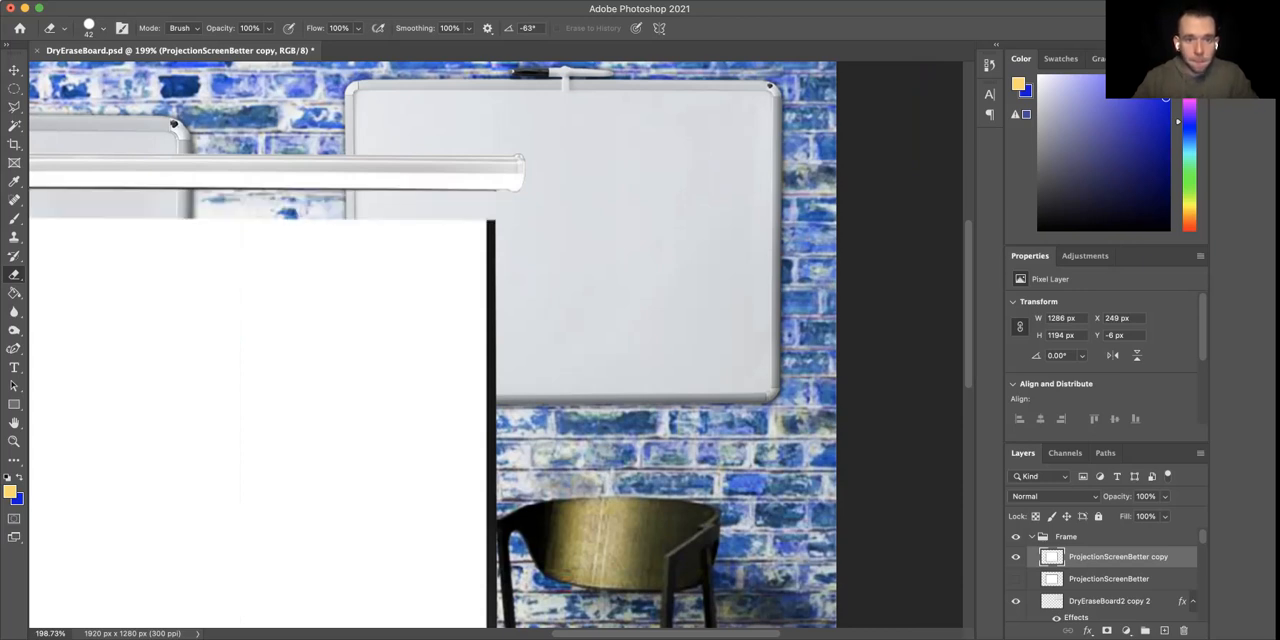
Draw a polygonal lasso selection around the screen panel below the roller casing, including the bottom bar and pull cord.
{"action": "scroll", "coordinate": [206, 265], "scroll_direction": "left", "scroll_amount": 10}
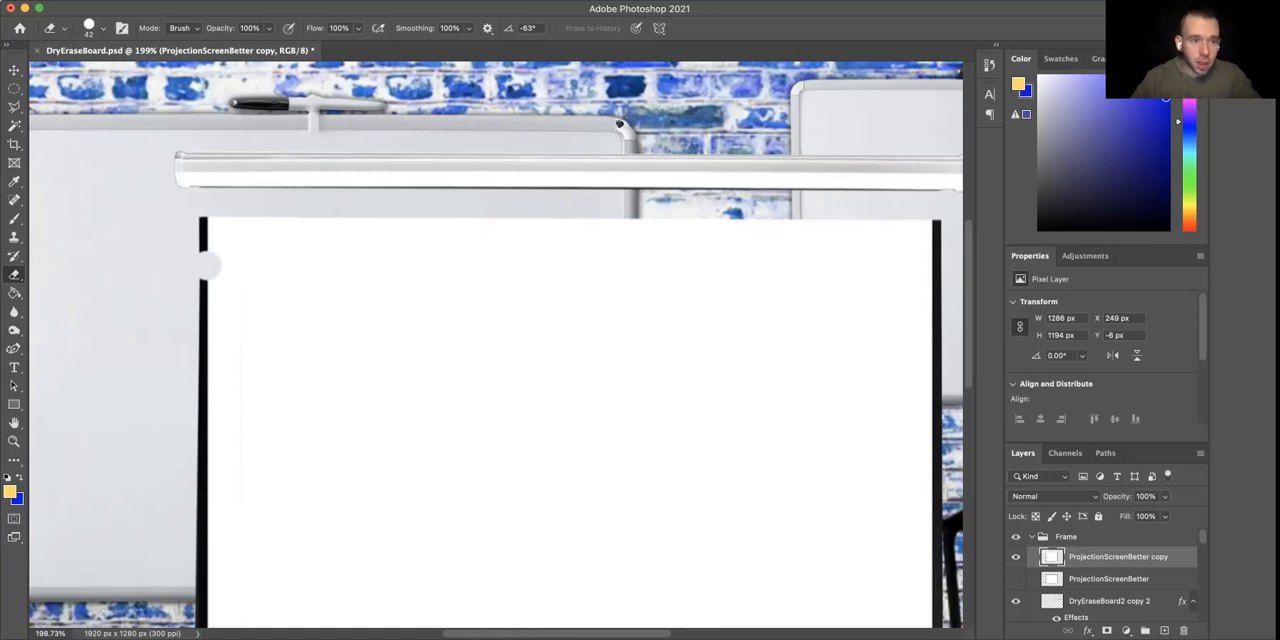
{"action": "scroll", "coordinate": [206, 265], "scroll_direction": "right", "scroll_amount": 10}
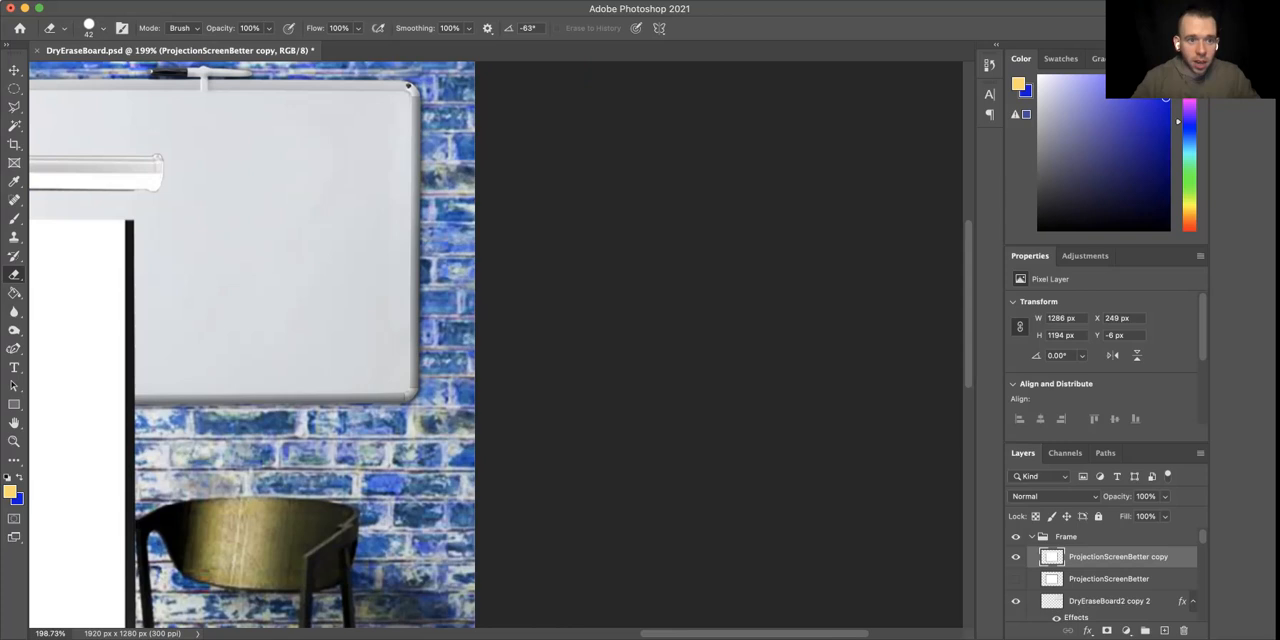
{"action": "scroll", "coordinate": [45, 265], "scroll_direction": "left", "scroll_amount": 7}
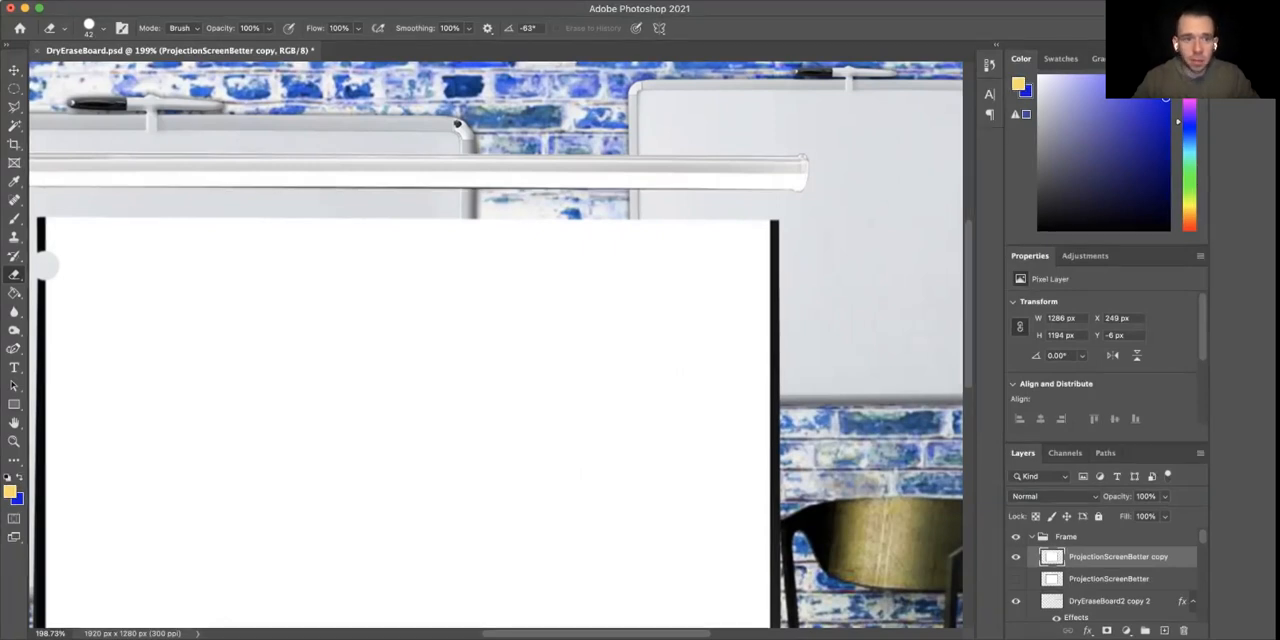
{"action": "scroll", "coordinate": [457, 124], "scroll_direction": "down", "scroll_amount": 5}
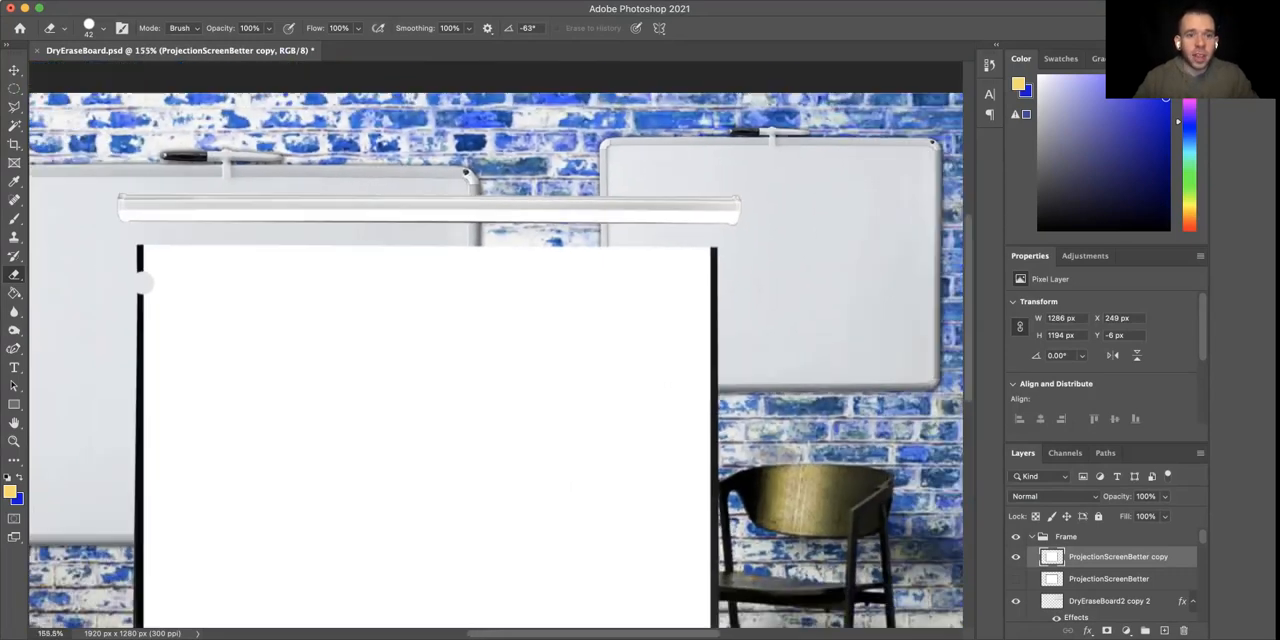
{"action": "scroll", "coordinate": [496, 360], "scroll_direction": "down", "scroll_amount": 2}
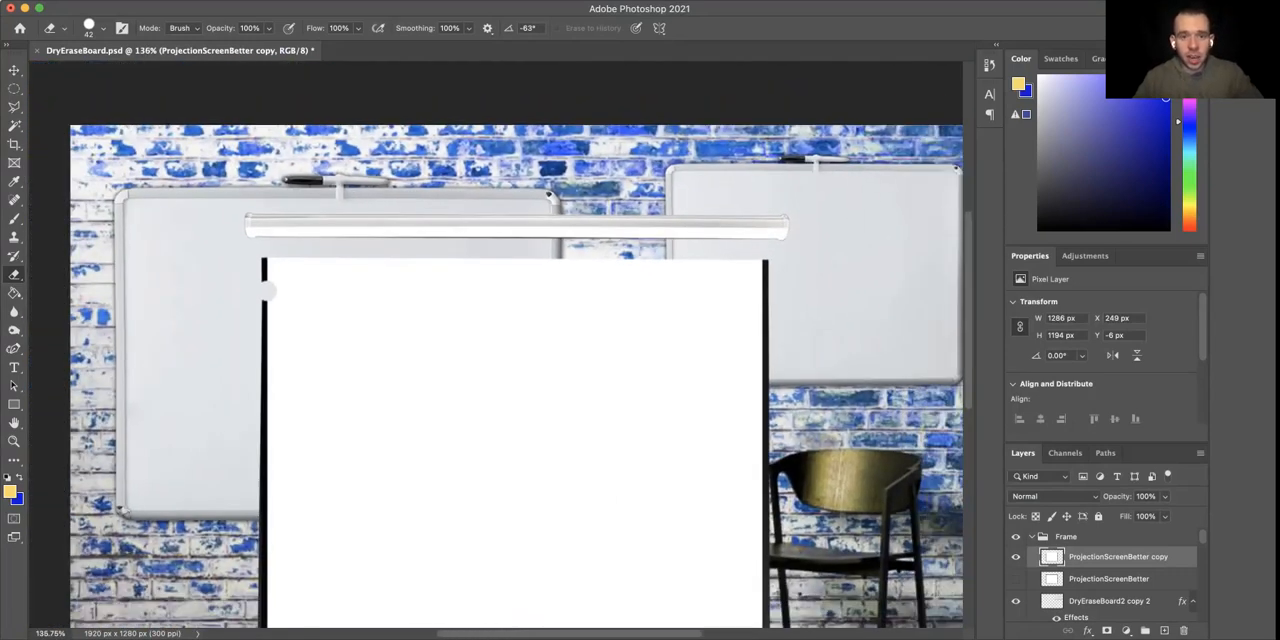
{"action": "key", "text": "v"}
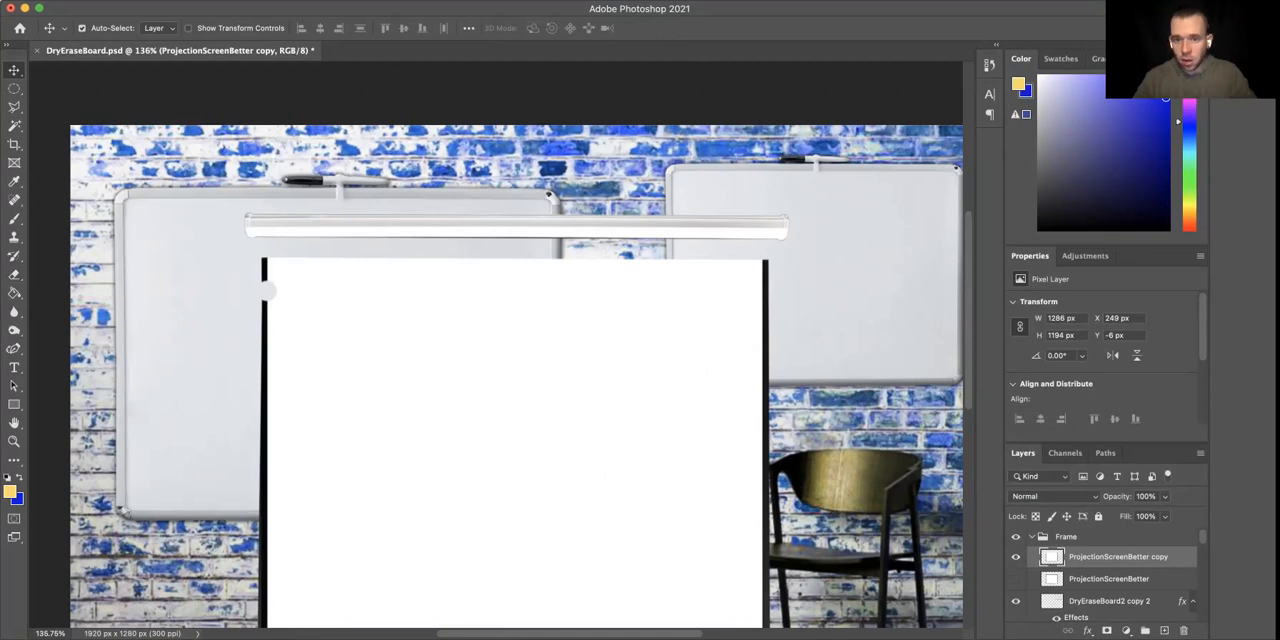
{"action": "scroll", "coordinate": [265, 360], "scroll_direction": "down", "scroll_amount": 2}
{"action": "key", "text": "e"}
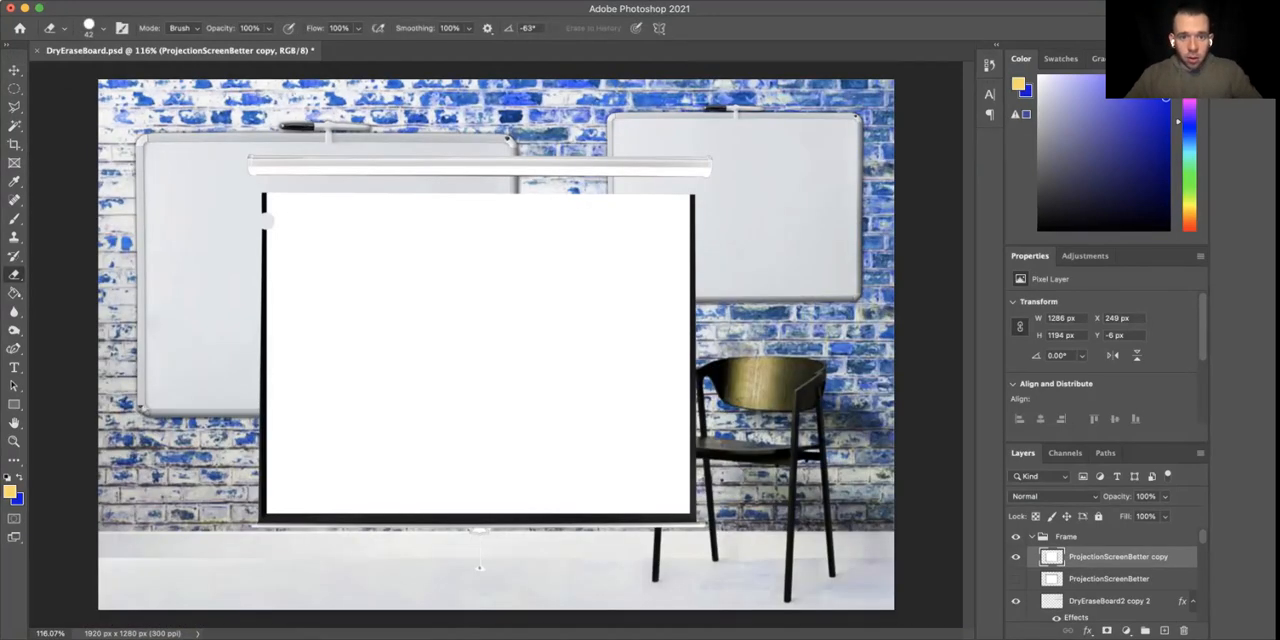
{"action": "key", "text": "l"}
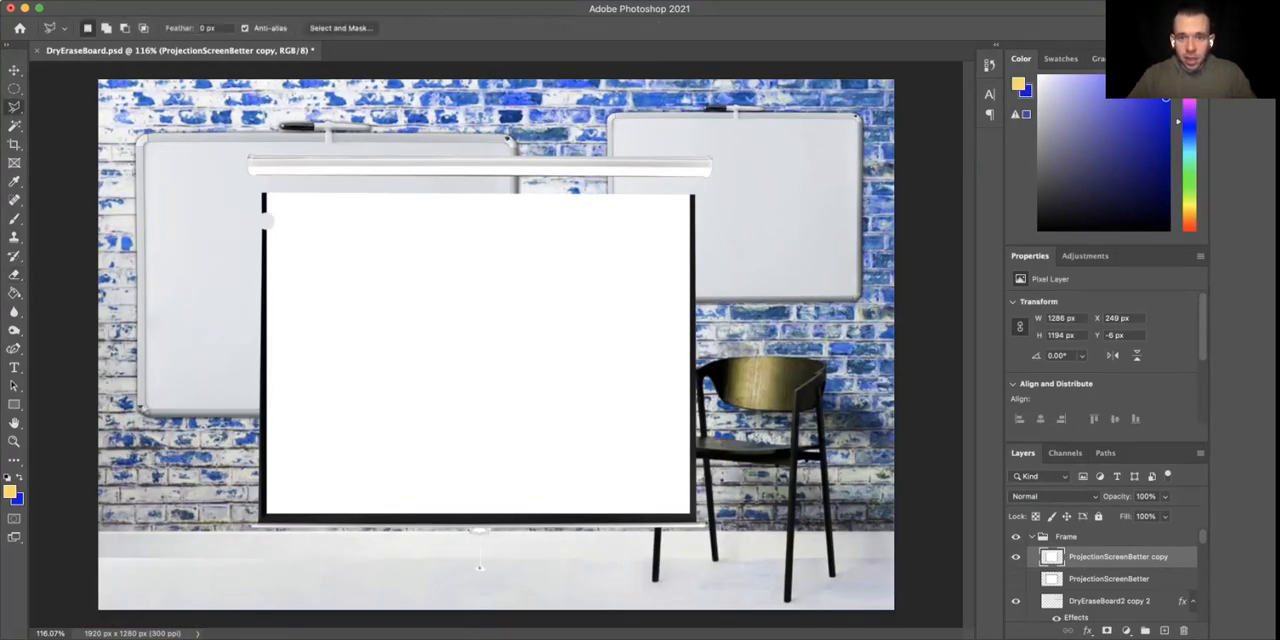
{"action": "mouse_move", "coordinate": [732, 187]}
{"action": "left_mouse_down"}
{"action": "mouse_move", "coordinate": [182, 178]}
{"action": "mouse_move", "coordinate": [219, 412]}
{"action": "mouse_move", "coordinate": [210, 565]}
{"action": "mouse_move", "coordinate": [656, 575]}
{"action": "mouse_move", "coordinate": [478, 607]}
{"action": "mouse_move", "coordinate": [785, 540]}
{"action": "mouse_move", "coordinate": [756, 272]}
{"action": "mouse_move", "coordinate": [732, 187]}
{"action": "left_mouse_up"}
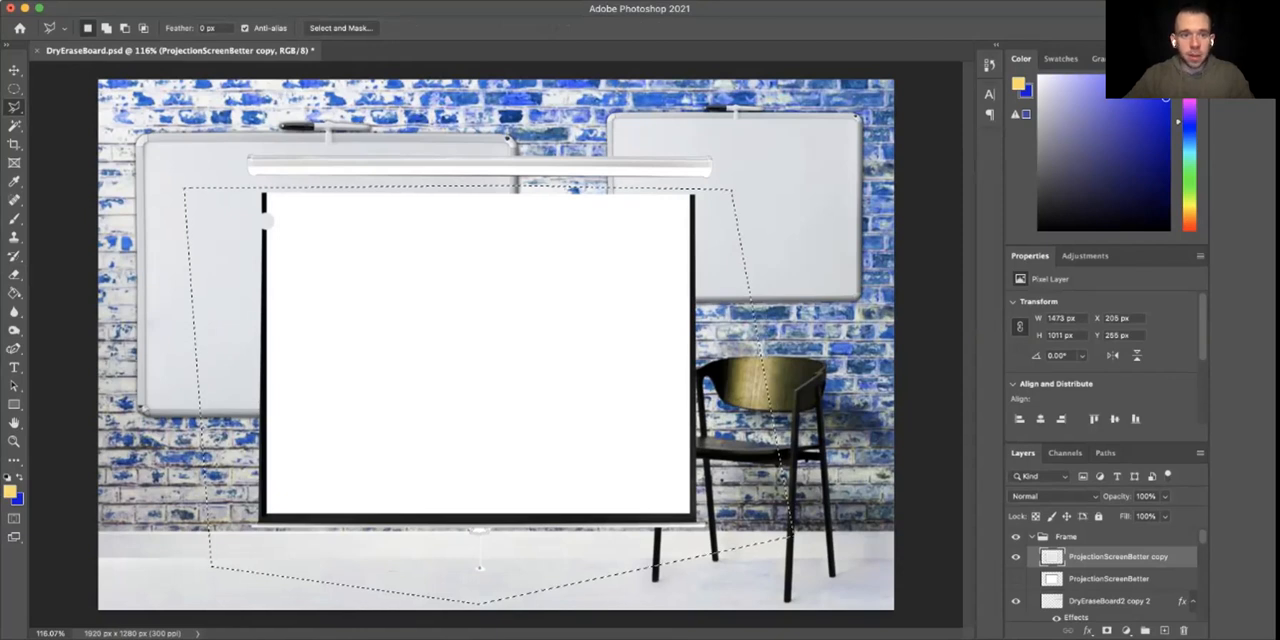
Delete the selected screen panel from the ProjectionScreenBetter copy layer, deselect, and swap visibility to the original ProjectionScreenBetter layer.
{"action": "key", "text": "Delete"}
{"action": "key", "text": "super+d"}
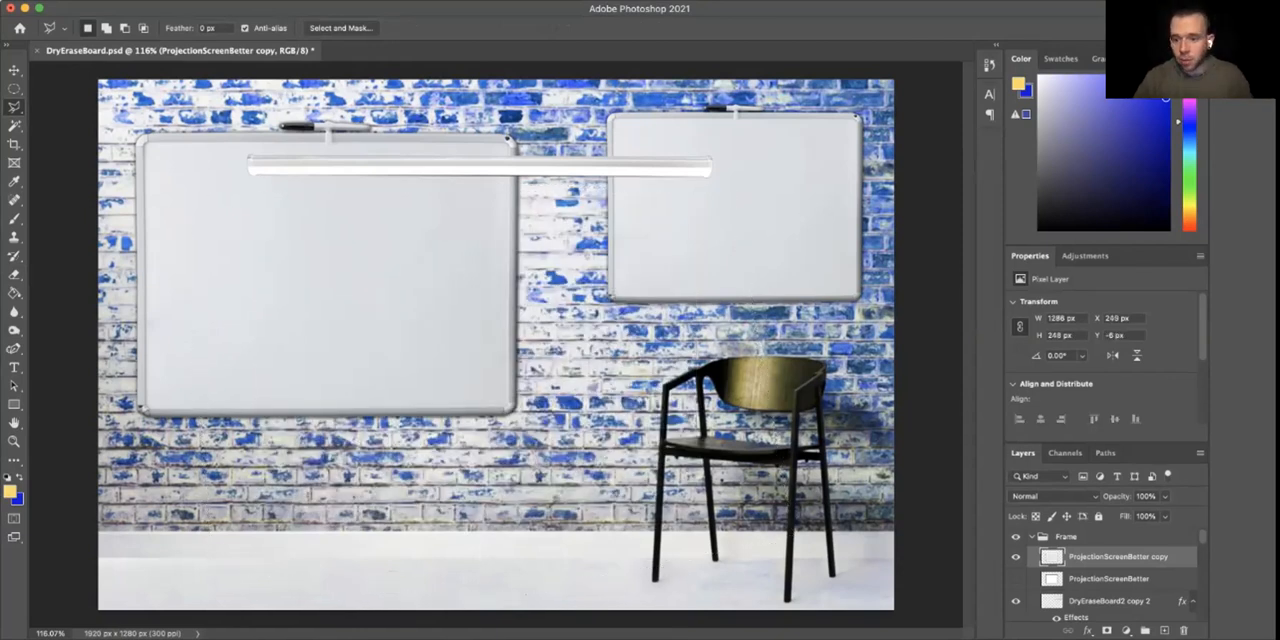
{"action": "left_click", "coordinate": [1016, 579]}
{"action": "left_click", "coordinate": [1016, 556]}
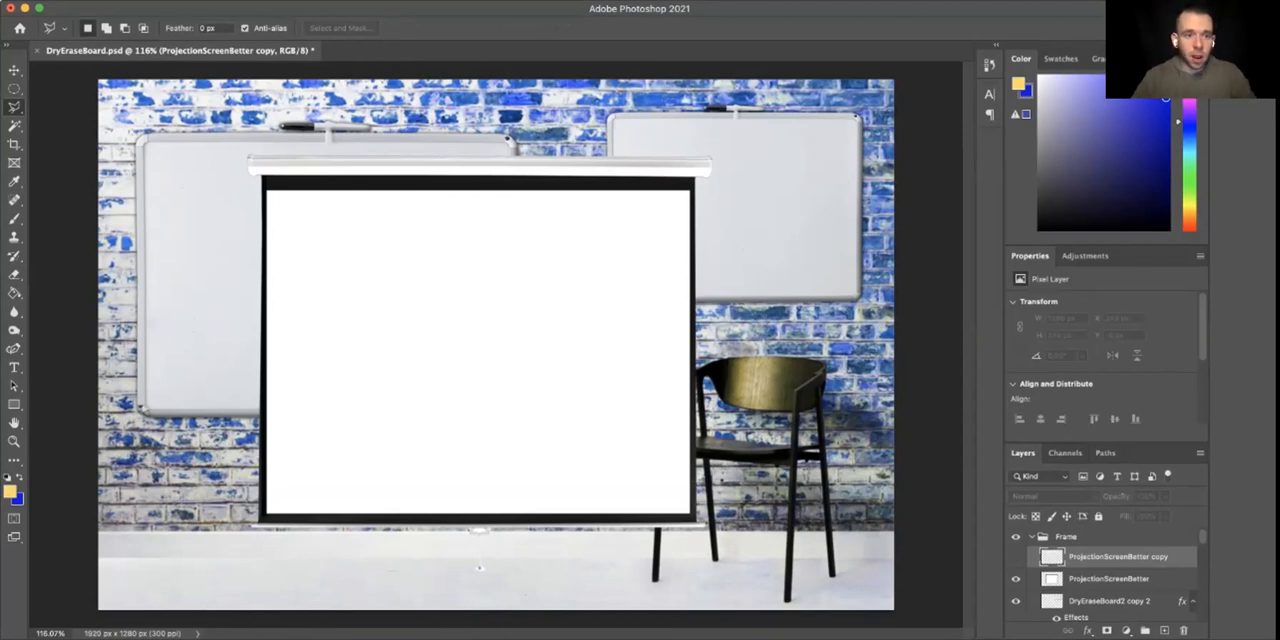
Erase the roller casing above the black border on the ProjectionScreenBetter layer in straight strokes from its left end to its right end.
{"action": "key", "text": "e"}
{"action": "key", "text": "super+equal"}
{"action": "left_click", "coordinate": [1109, 579]}
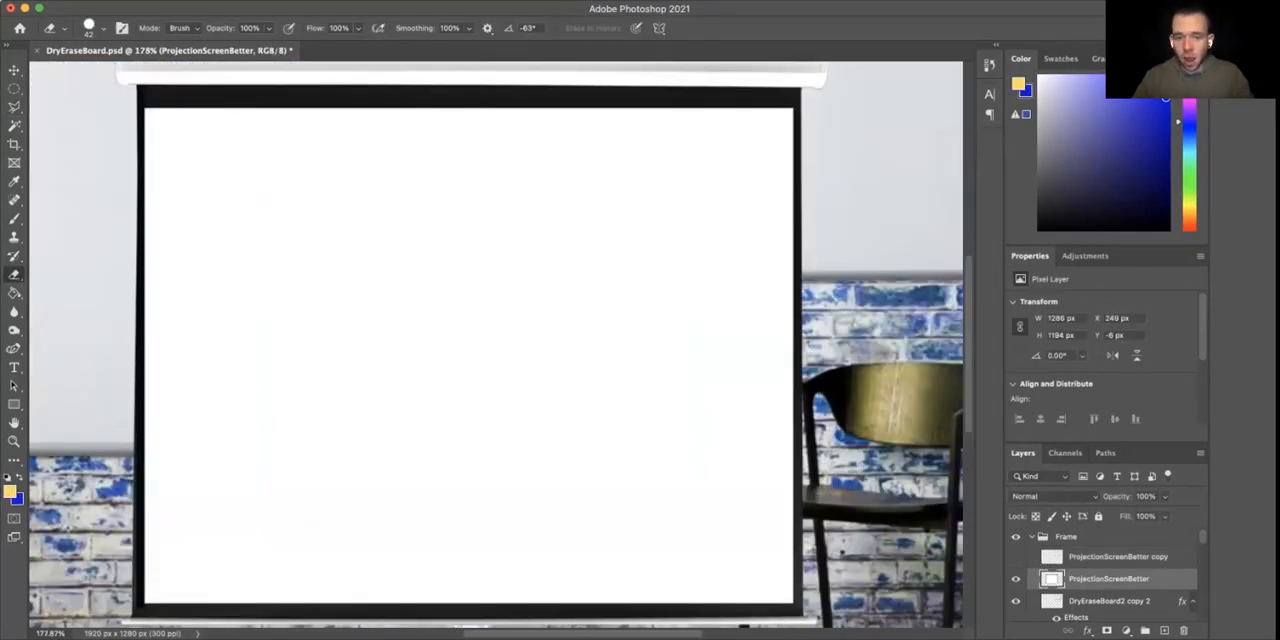
{"action": "scroll", "coordinate": [496, 345], "scroll_direction": "up", "scroll_amount": 3}
{"action": "scroll", "coordinate": [496, 345], "scroll_direction": "left", "scroll_amount": 4}
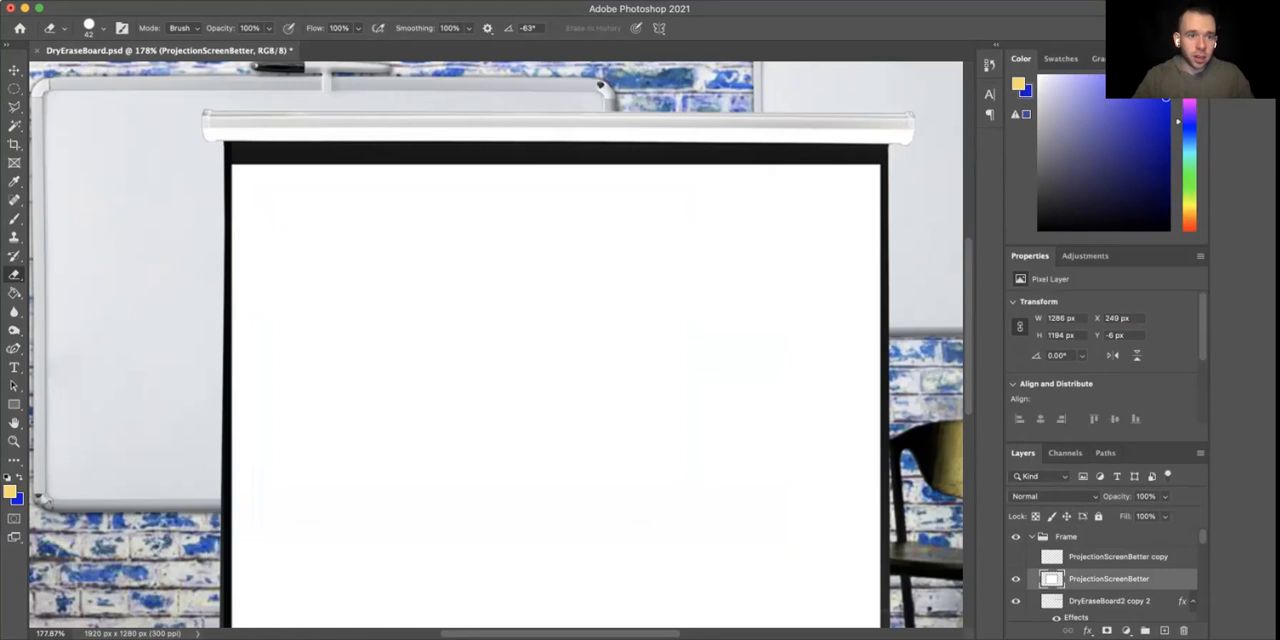
{"action": "left_click", "coordinate": [220, 131]}
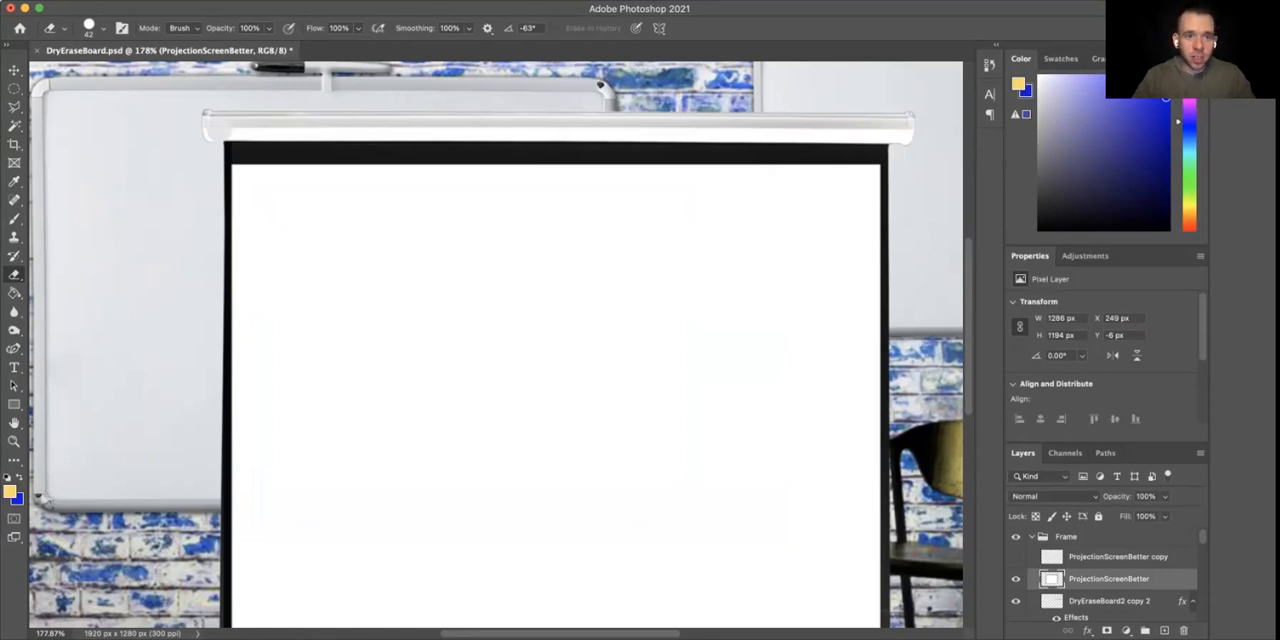
{"action": "scroll", "coordinate": [496, 345], "scroll_direction": "right", "scroll_amount": 8}
{"action": "left_click", "coordinate": [220, 131], "text": "shift"}
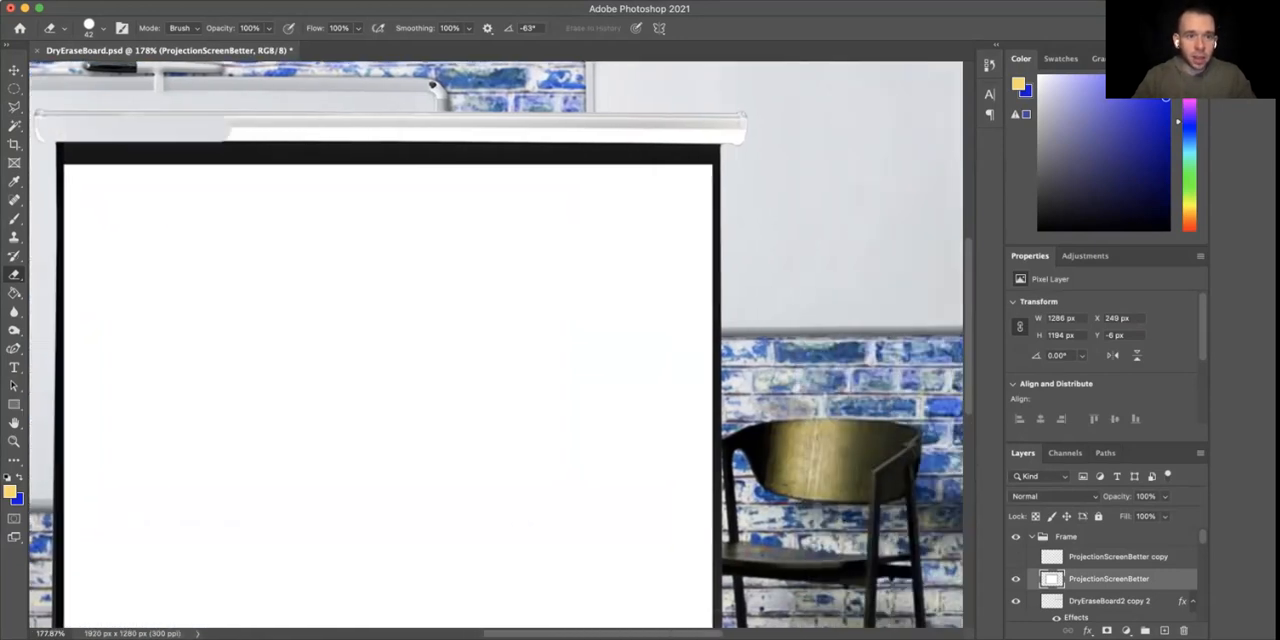
{"action": "left_click", "coordinate": [422, 131], "text": "shift"}
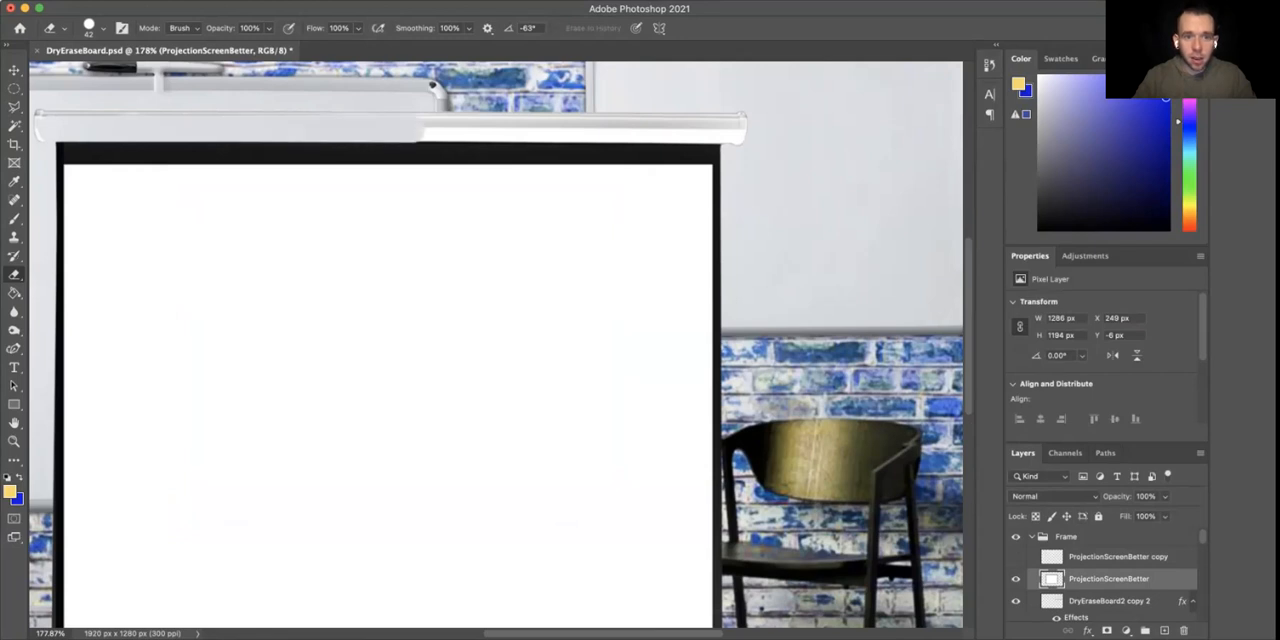
{"action": "left_click", "coordinate": [600, 131], "text": "shift"}
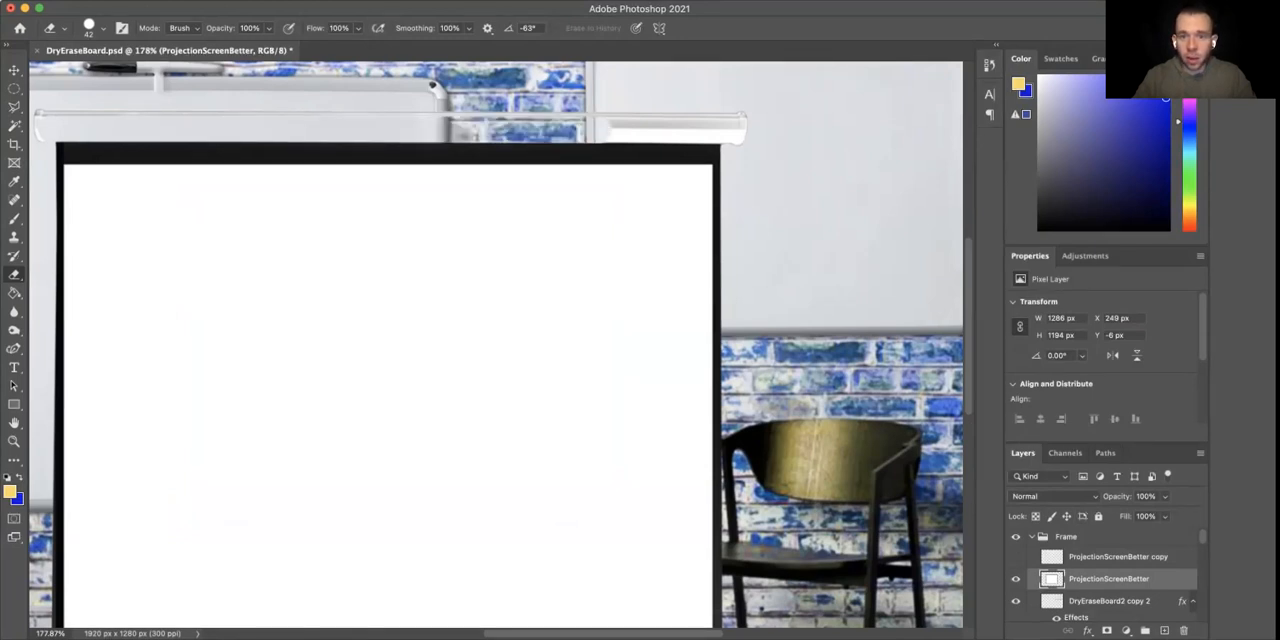
{"action": "left_click", "coordinate": [742, 131], "text": "shift"}
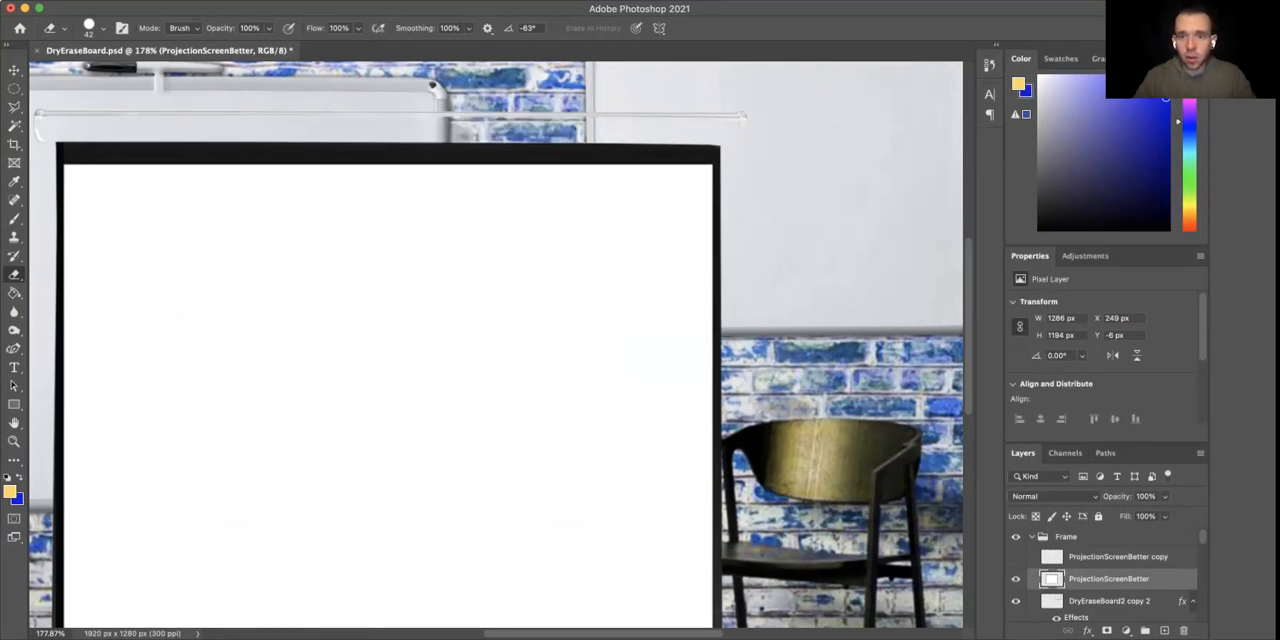
Rework the last eraser stroke and clear the thin remaining strip of the roller casing from the ProjectionScreenBetter layer.
{"action": "key", "text": "super+z"}
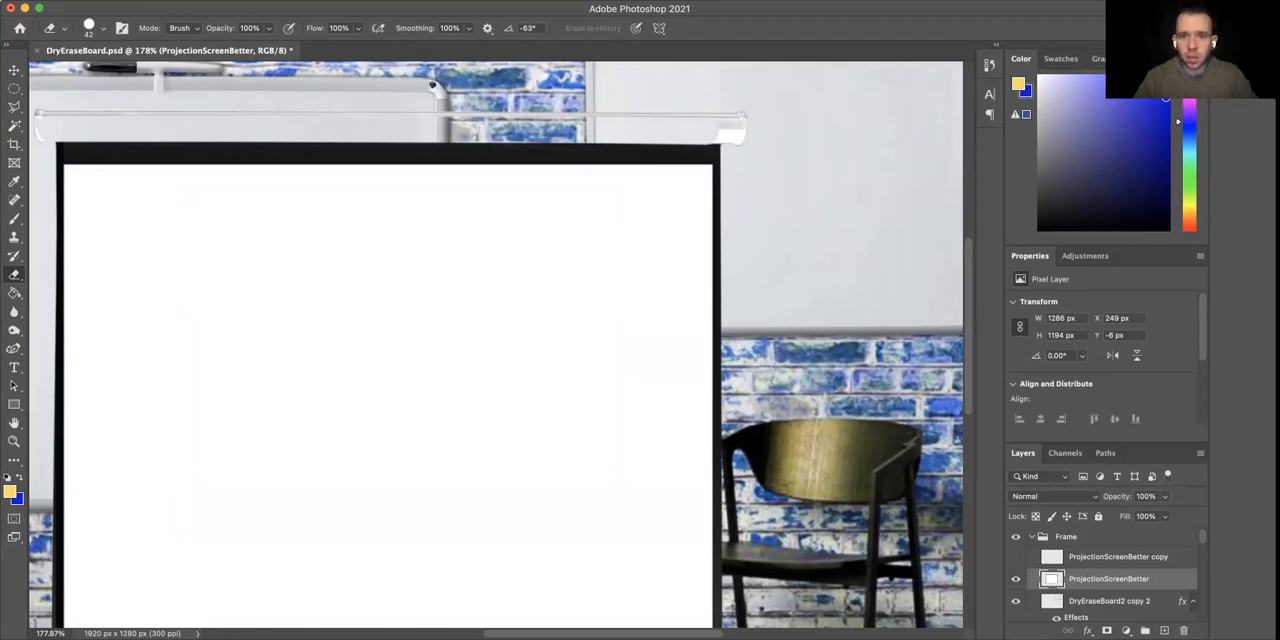
{"action": "key", "text": "super+shift+z"}
{"action": "key", "text": "super+shift+z"}
{"action": "scroll", "coordinate": [432, 86], "scroll_direction": "left", "scroll_amount": 10}
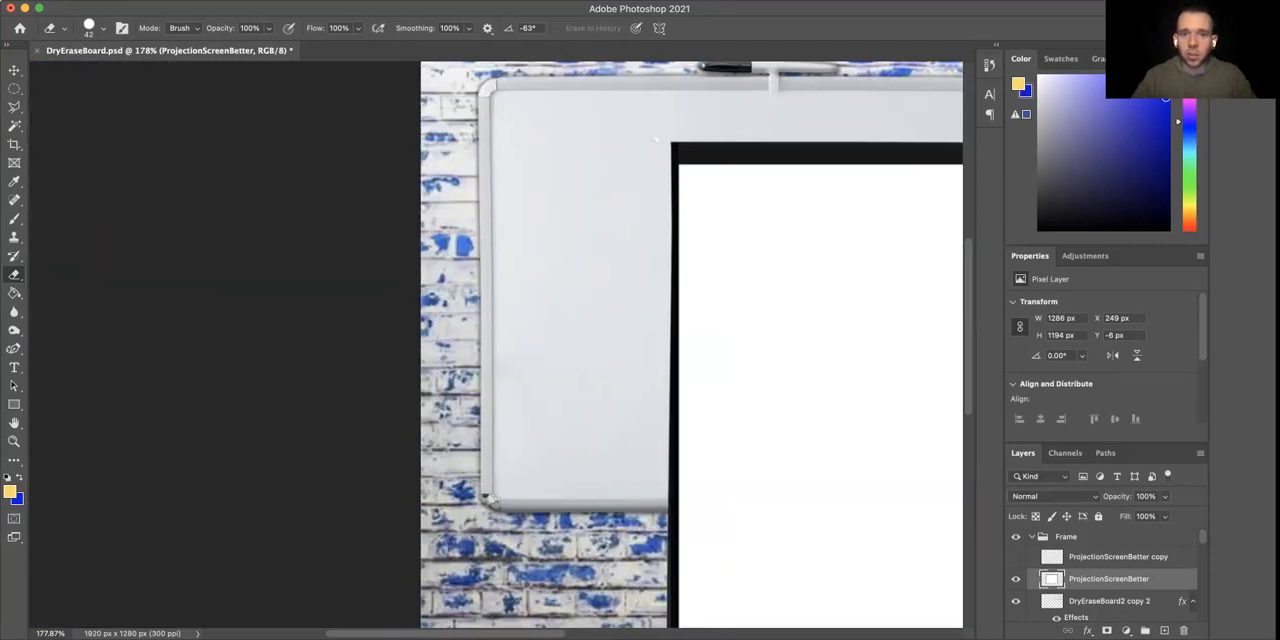
Check the transform bounds of the ProjectionScreenBetter layer for leftover pixels around the screen panel.
{"action": "scroll", "coordinate": [491, 345], "scroll_direction": "down", "scroll_amount": 2}
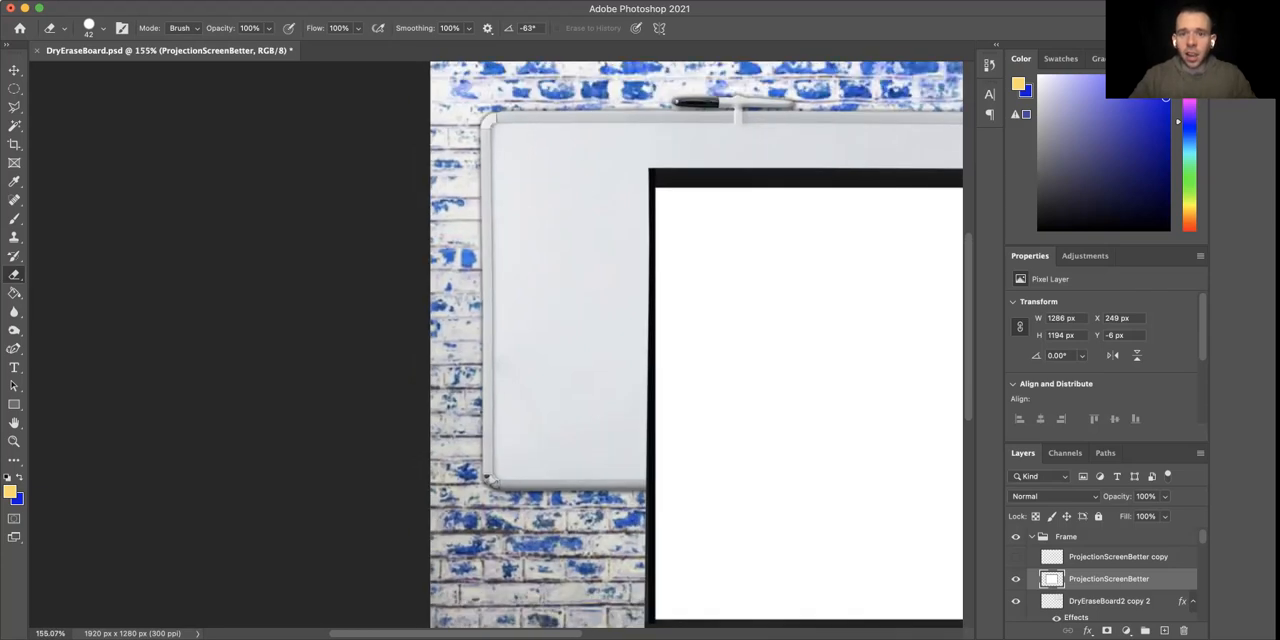
{"action": "scroll", "coordinate": [600, 345], "scroll_direction": "down", "scroll_amount": 3}
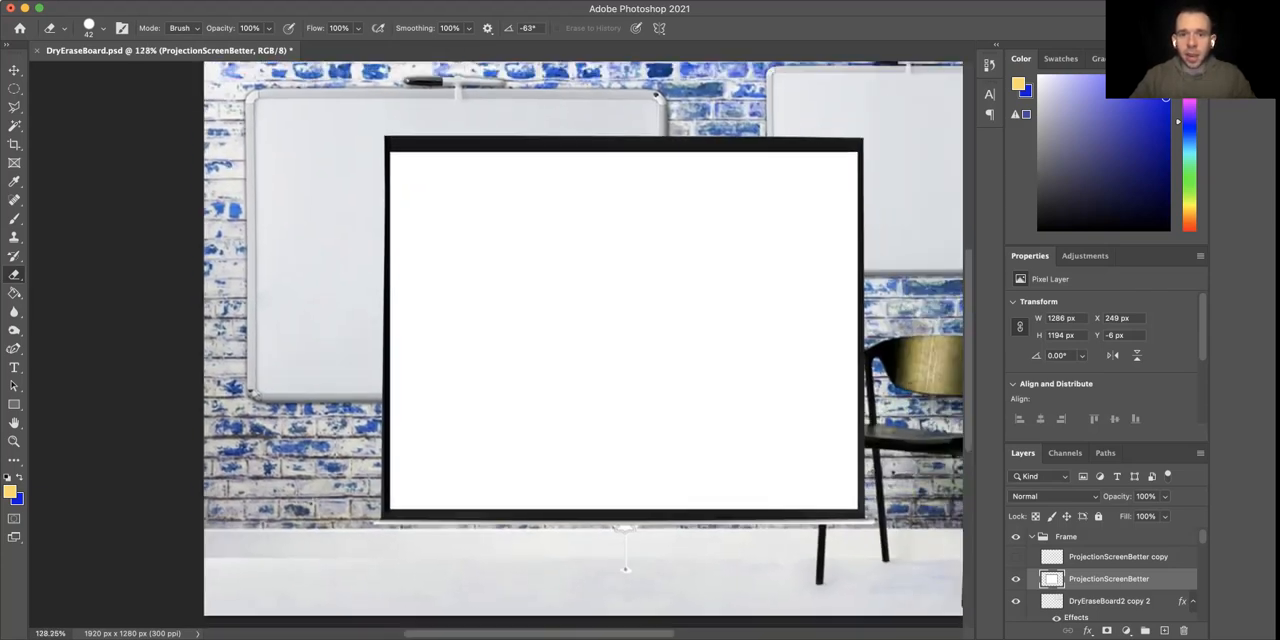
{"action": "scroll", "coordinate": [480, 563], "scroll_direction": "down", "scroll_amount": 1}
{"action": "key", "text": "ctrl+t"}
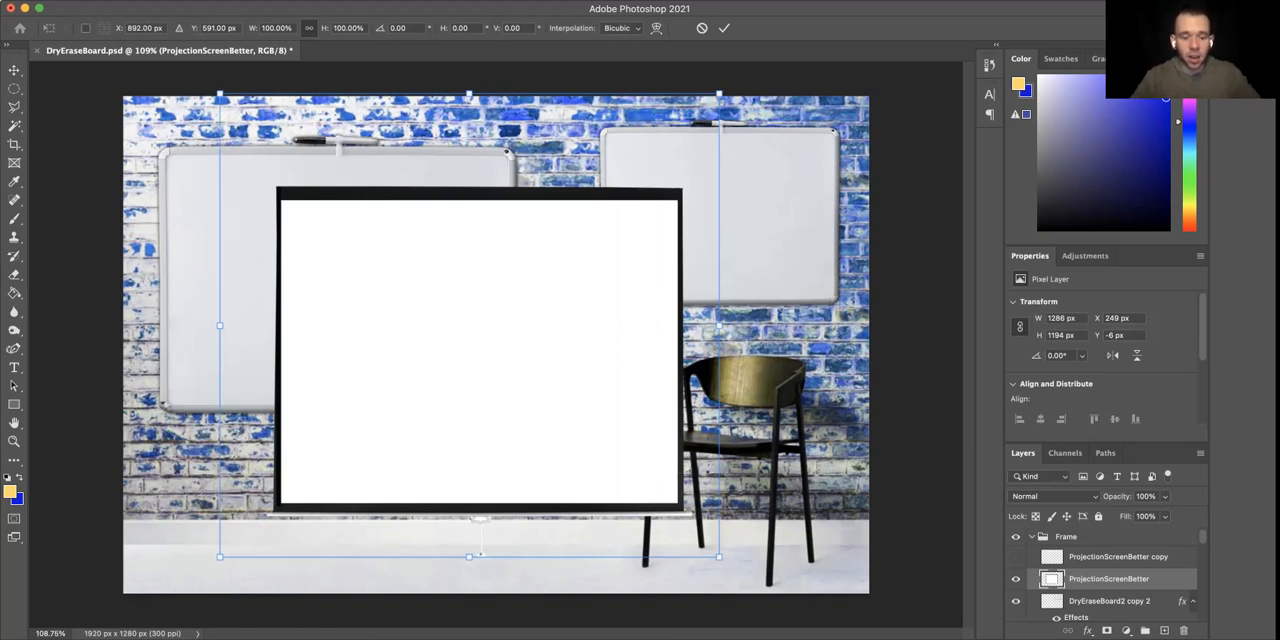
{"action": "key", "text": "Return"}
{"action": "key", "text": "e"}
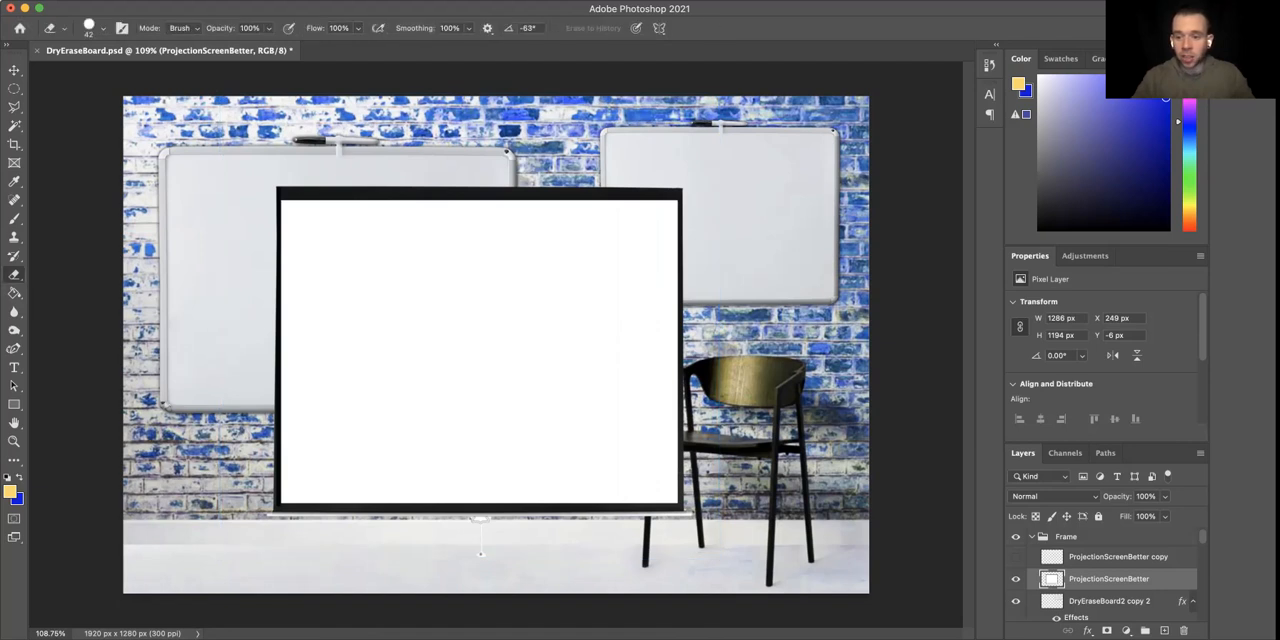
Show the ProjectionScreenBetter copy layer, select it together with ProjectionScreenBetter, and move both down and right to X 317 px, Y 86 px.
{"action": "left_click", "coordinate": [1016, 557]}
{"action": "left_click", "coordinate": [1118, 557], "text": "shift"}
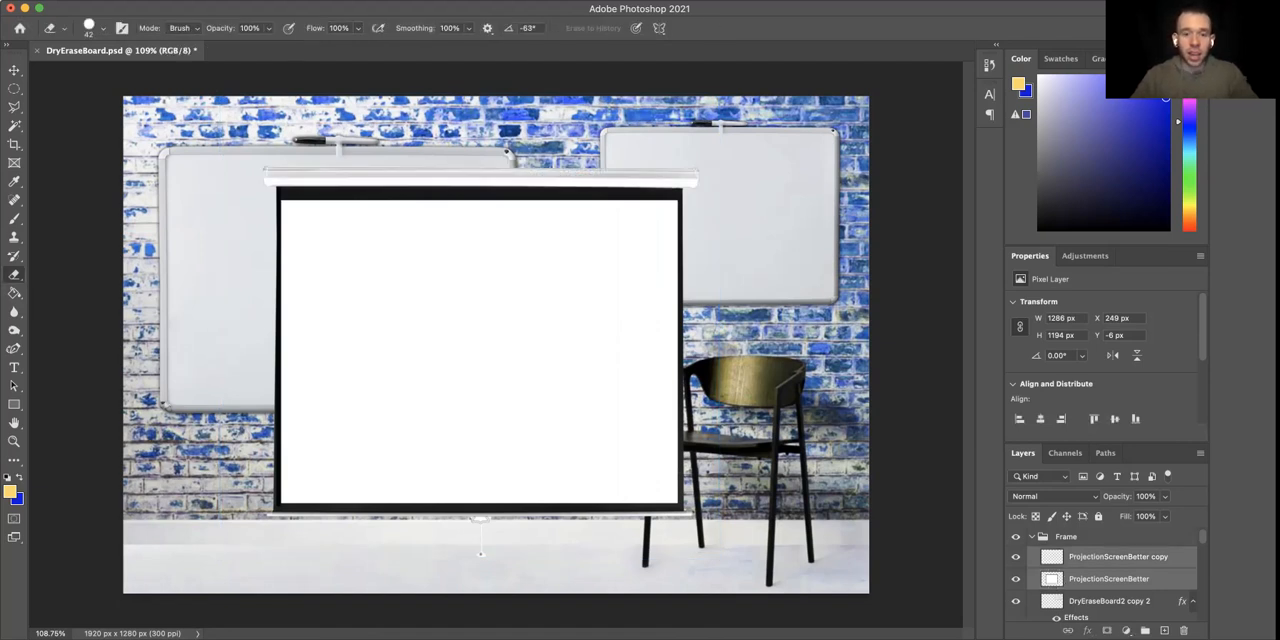
{"action": "key", "text": "v"}
{"action": "left_click_drag", "start_coordinate": [519, 223], "coordinate": [545, 258]}
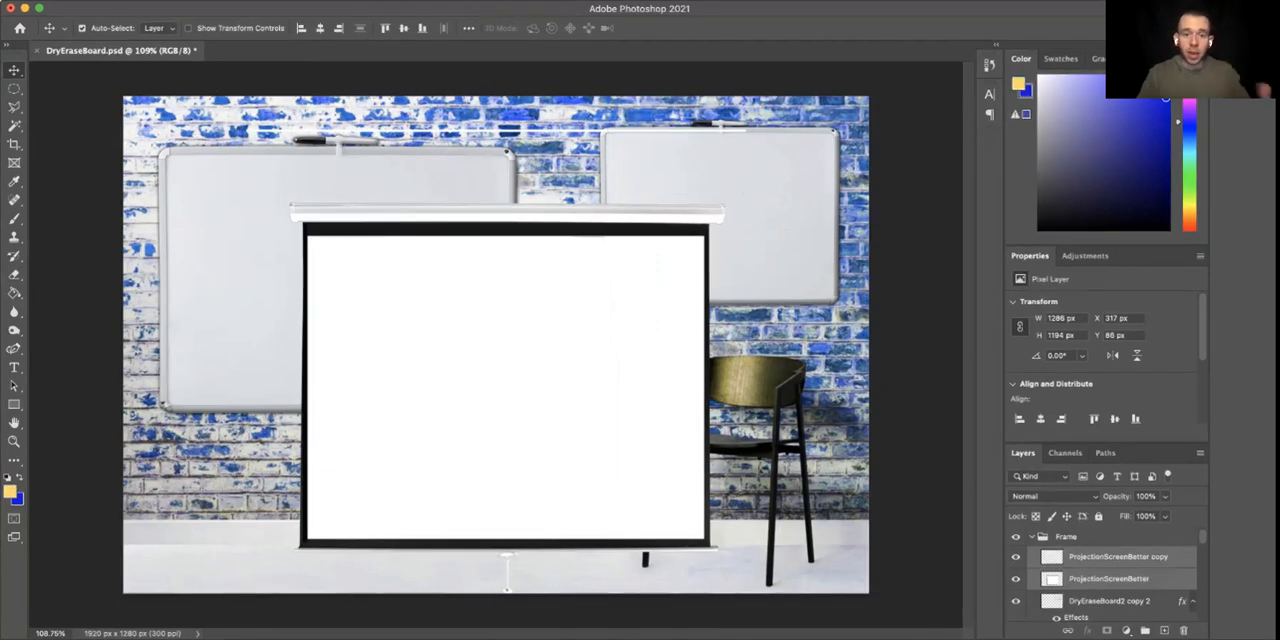
{"action": "key", "text": "super+t"}
{"action": "left_click_drag", "start_coordinate": [745, 128], "coordinate": [720, 151]}
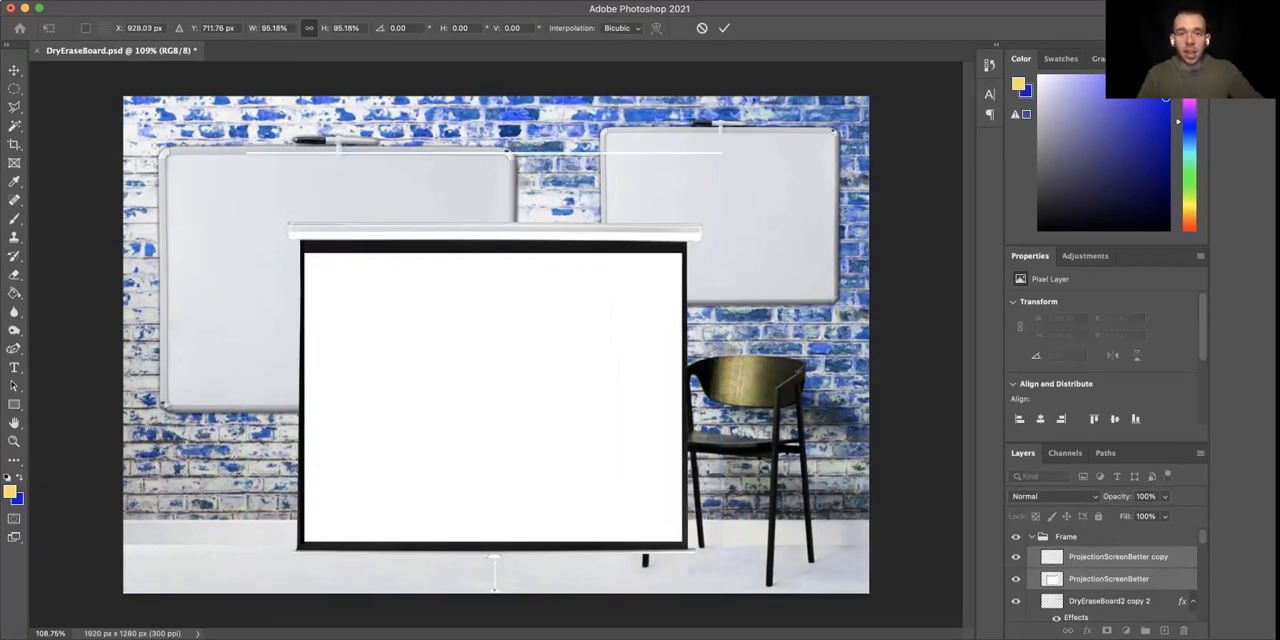
{"action": "key", "text": "Escape"}
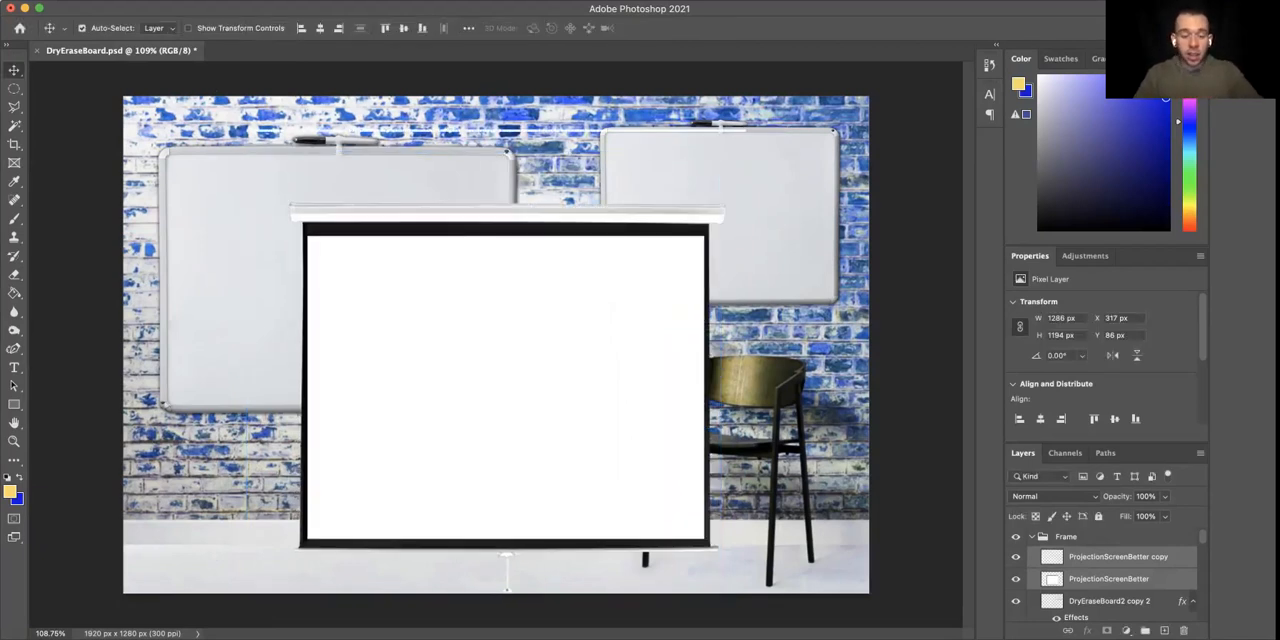
Switch to the Rectangular Marquee tool and clear the elliptical selection drawn above the projection screen.
{"action": "key", "text": "m"}
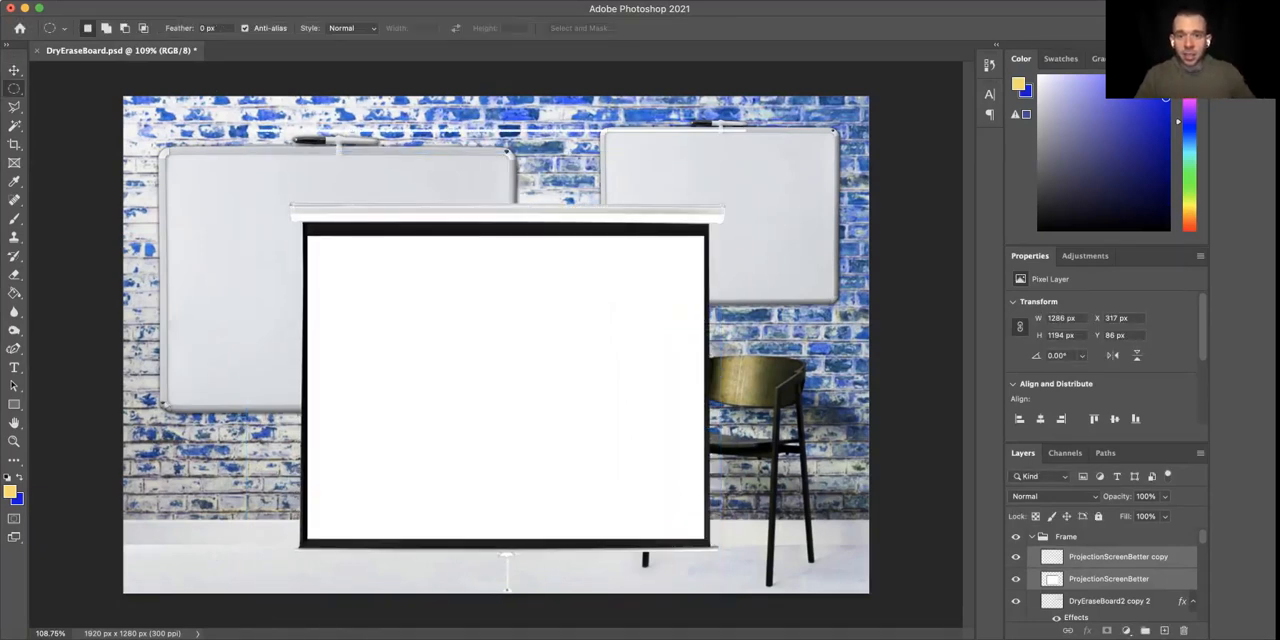
{"action": "left_click_drag", "start_coordinate": [783, 104], "coordinate": [146, 147]}
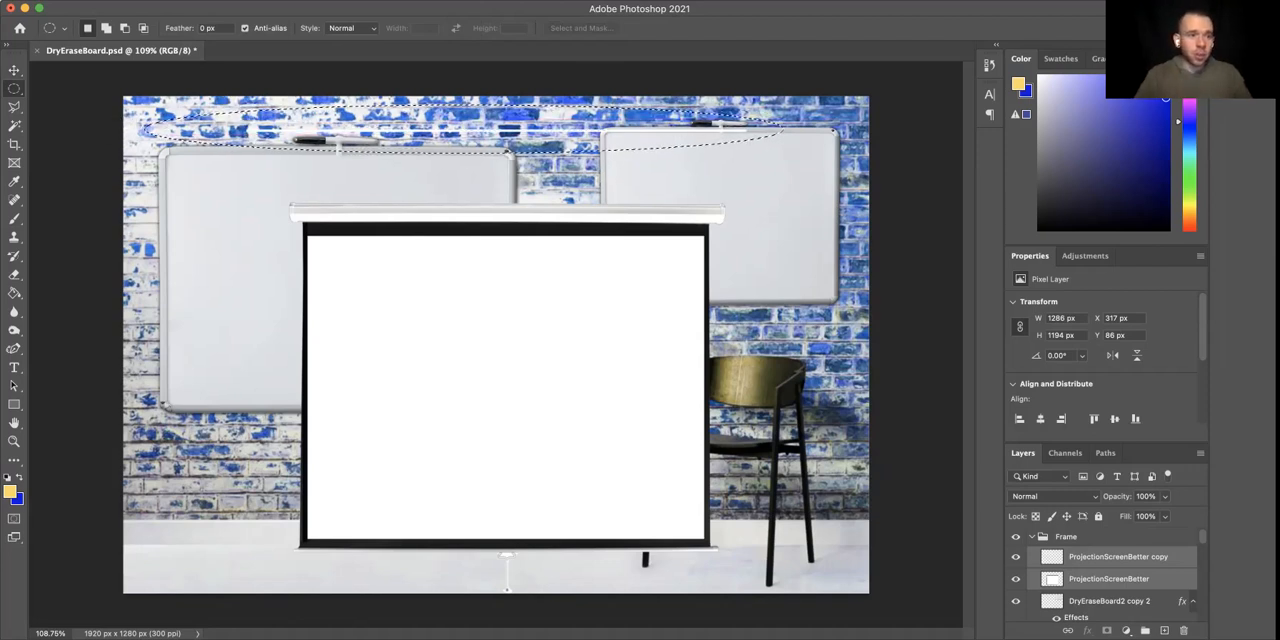
{"action": "right_click", "coordinate": [14, 88]}
{"action": "left_click", "coordinate": [99, 87]}
{"action": "key", "text": "super+d"}
Hide the two visible whiteboard layers and the BrickRoom3 copy 2 background, leaving only the projection screen on transparency.
{"action": "scroll", "coordinate": [1100, 575], "scroll_direction": "down", "scroll_amount": 2}
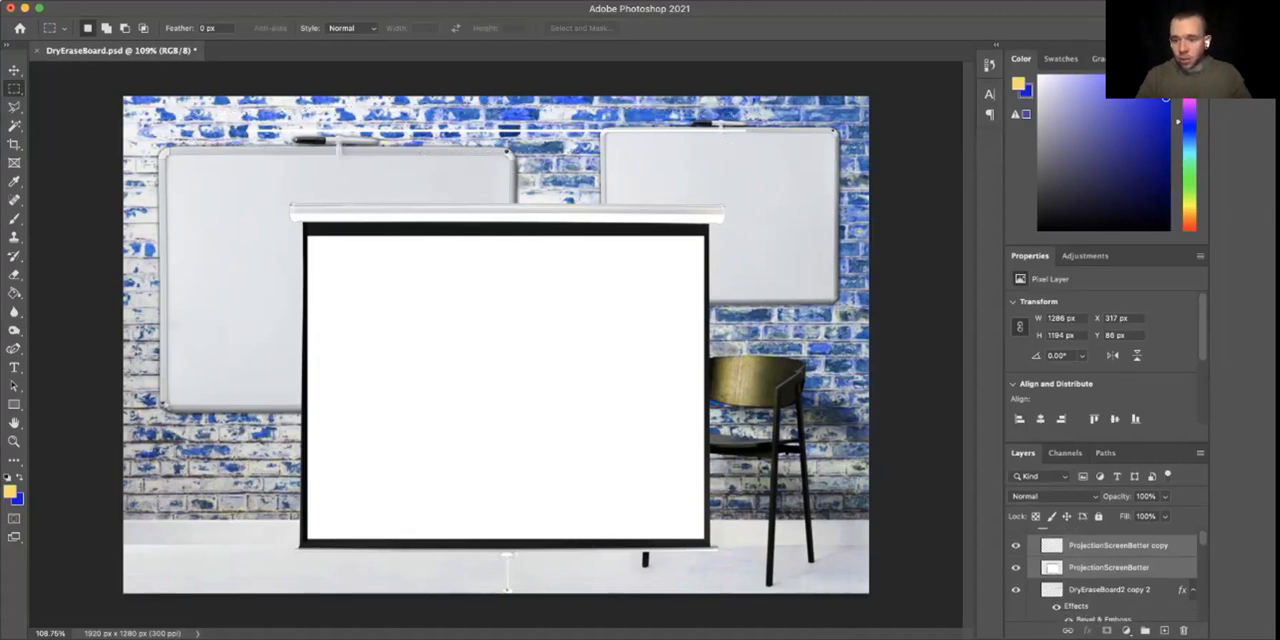
{"action": "left_click", "coordinate": [1016, 552]}
{"action": "left_click", "coordinate": [1016, 614]}
{"action": "scroll", "coordinate": [1018, 610], "scroll_direction": "down", "scroll_amount": 3}
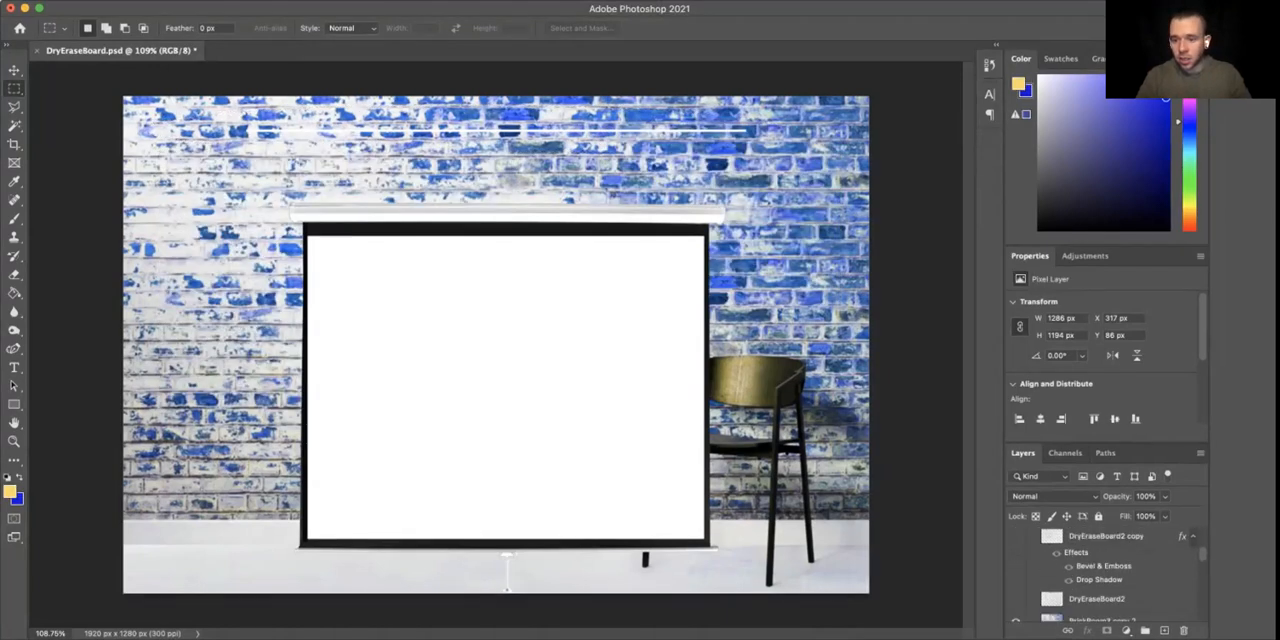
{"action": "left_click", "coordinate": [1016, 607]}
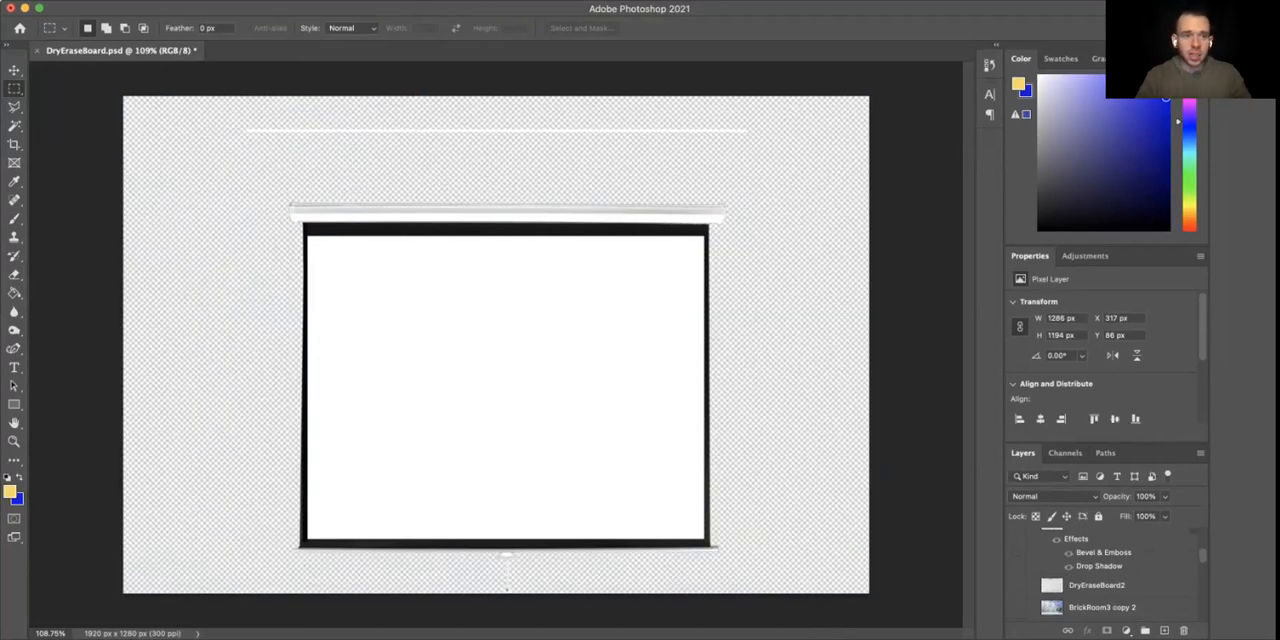
Select the stray white line above the screen with a marquee about 1441 by 109 px, delete it from both projection screen layers, and deselect.
{"action": "left_click_drag", "start_coordinate": [229, 114], "coordinate": [789, 157]}
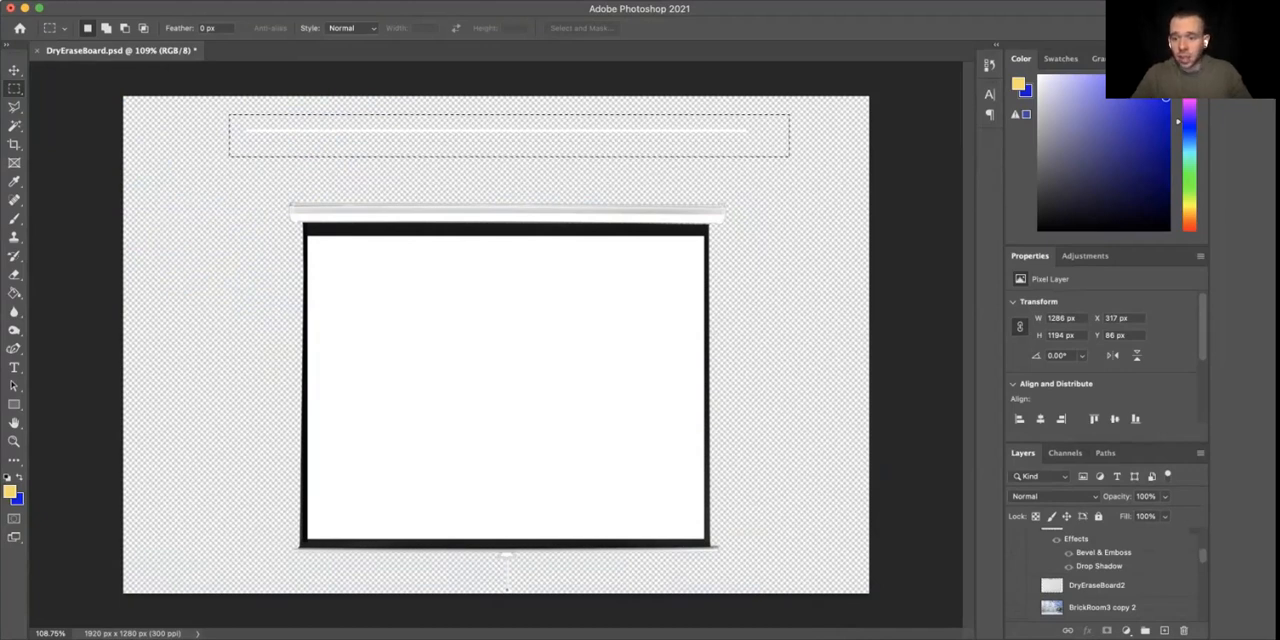
{"action": "scroll", "coordinate": [1105, 575], "scroll_direction": "up", "scroll_amount": 3}
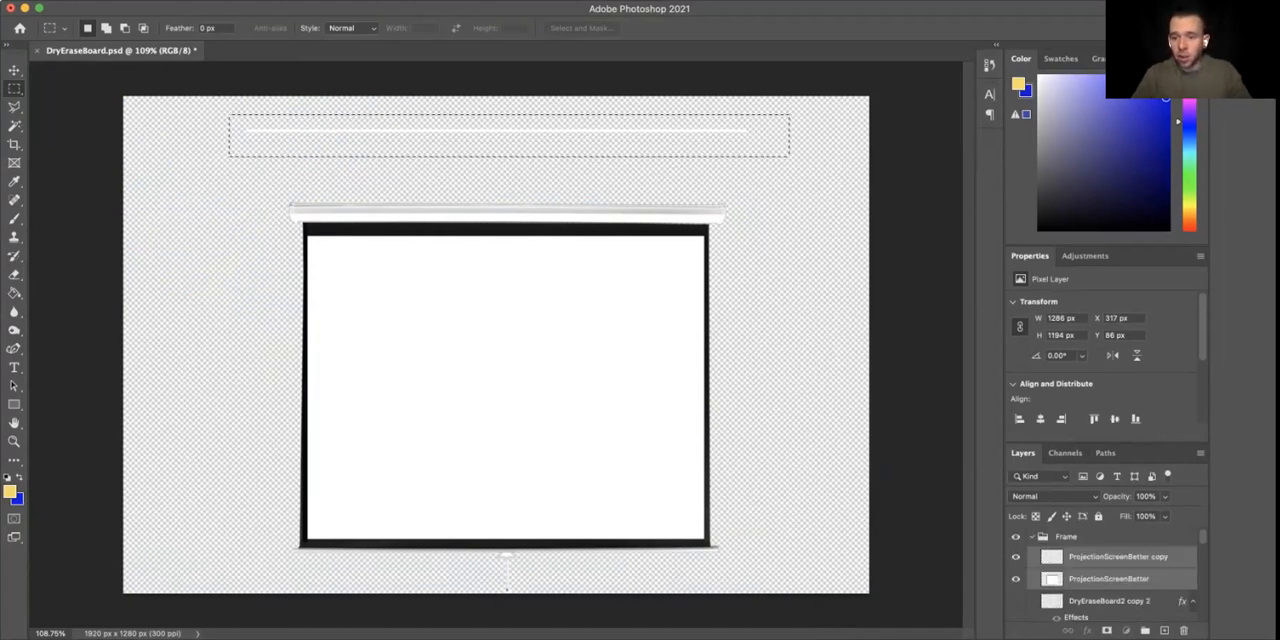
{"action": "left_click", "coordinate": [1067, 537]}
{"action": "left_click", "coordinate": [1117, 557]}
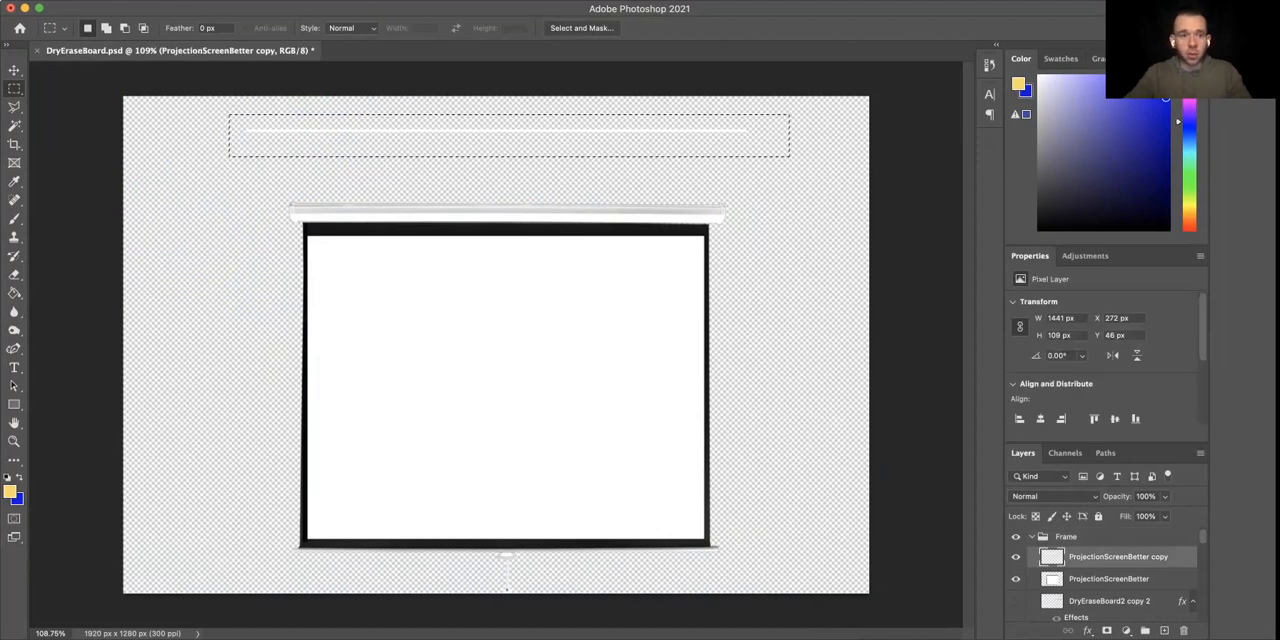
{"action": "left_click", "coordinate": [1109, 579]}
{"action": "key", "text": "Delete"}
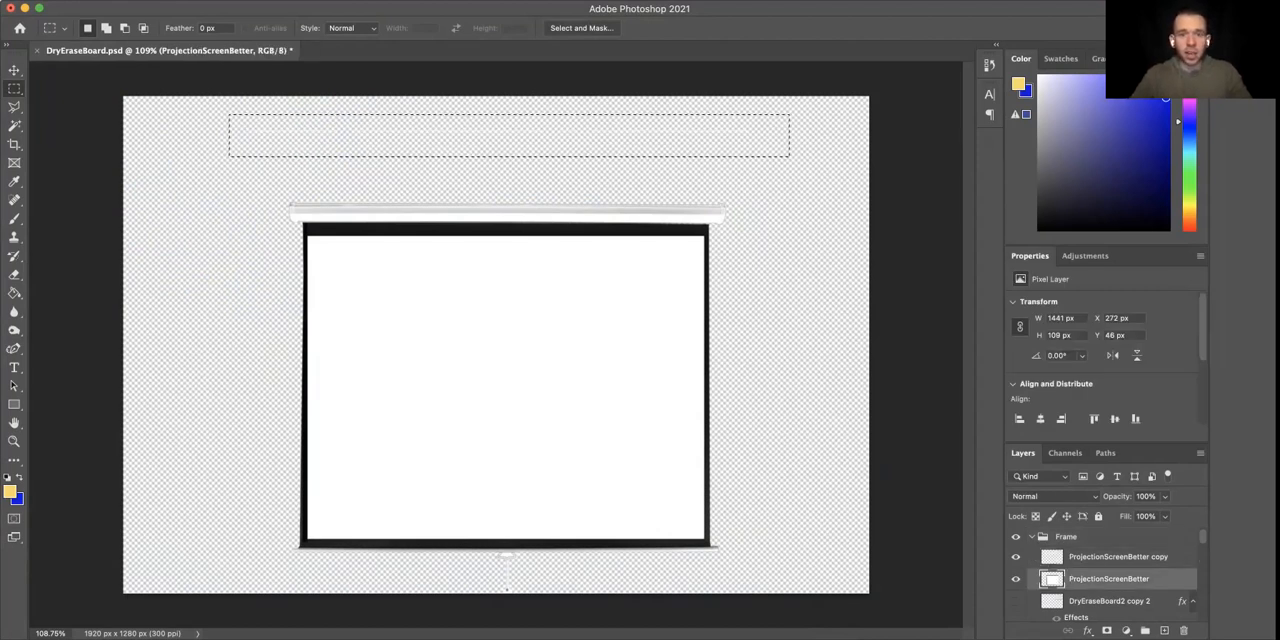
{"action": "key", "text": "ctrl+d"}
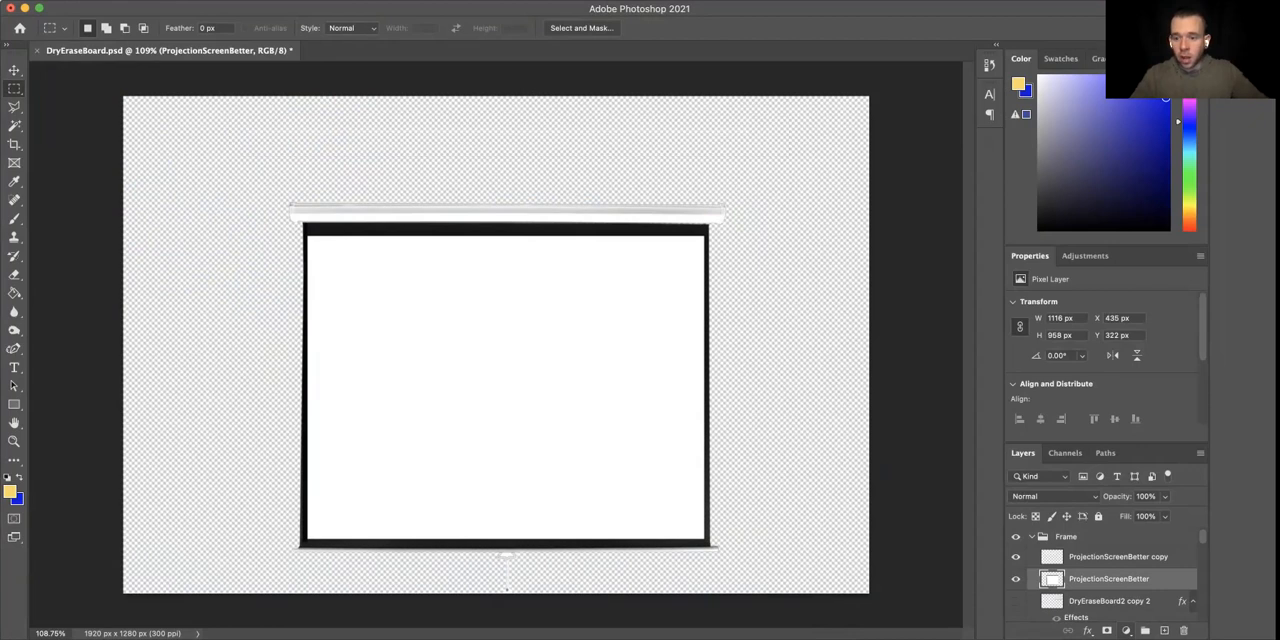
Select both projection screen layers and move them up together with Free Transform to X 415 px, Y 52 px.
{"action": "left_click", "coordinate": [1117, 557], "text": "shift"}
{"action": "key", "text": "super+t"}
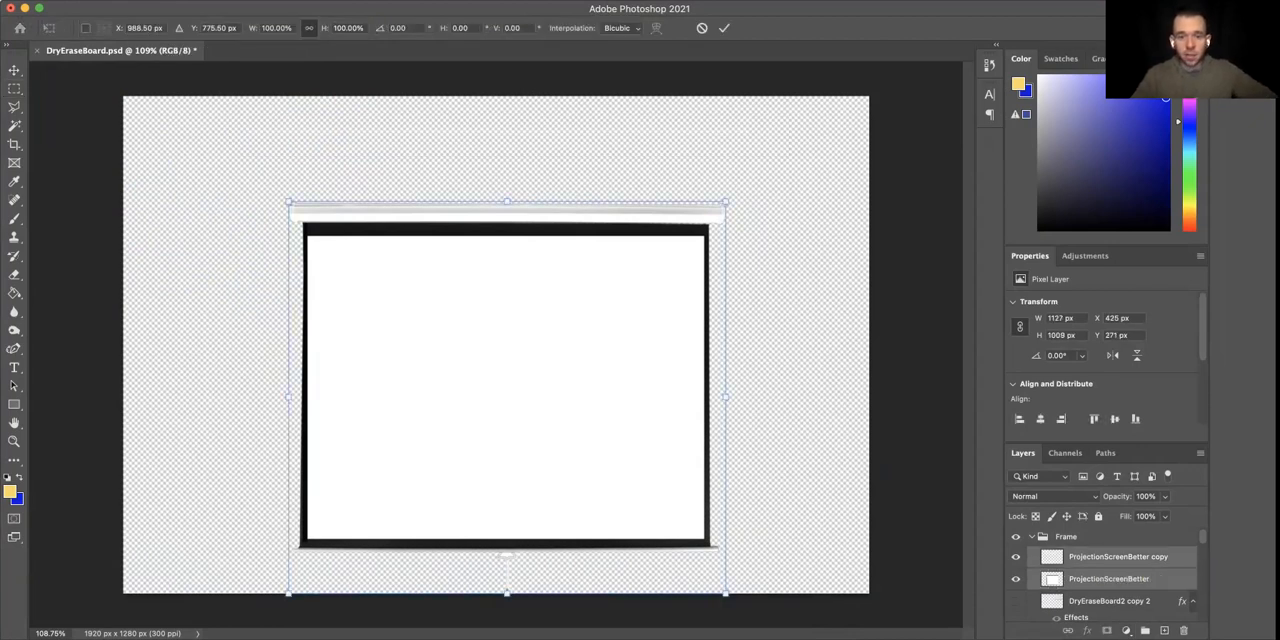
{"action": "left_click_drag", "start_coordinate": [507, 390], "coordinate": [503, 305]}
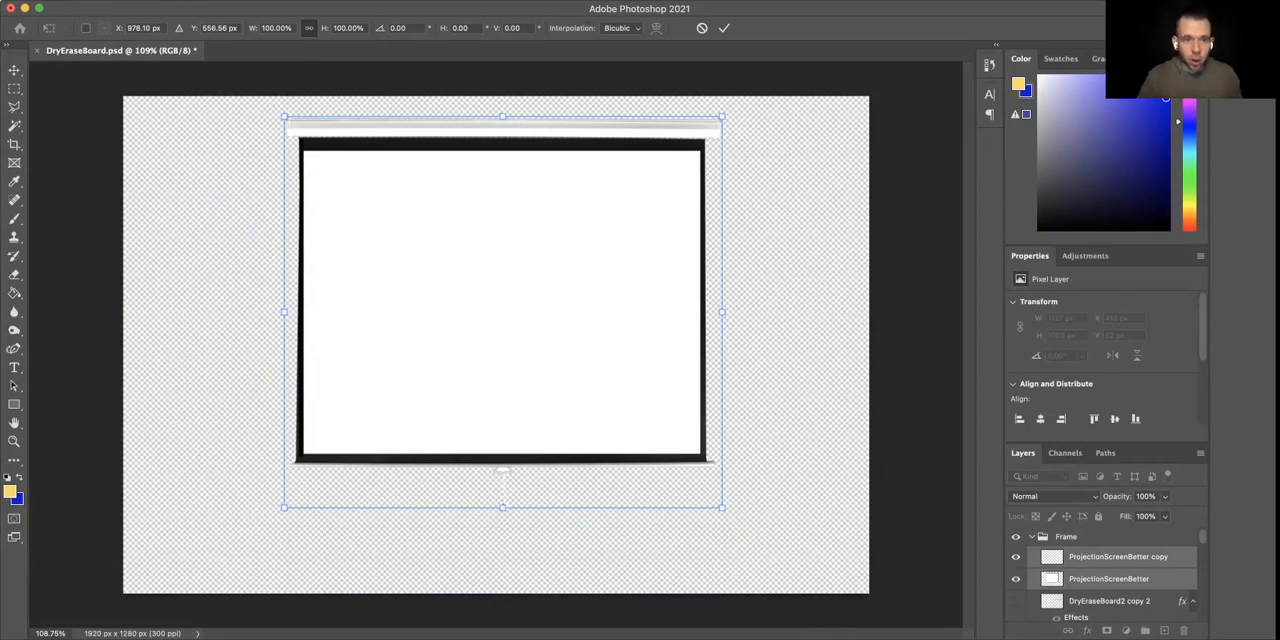
{"action": "key", "text": "Return"}
{"action": "key", "text": "m"}
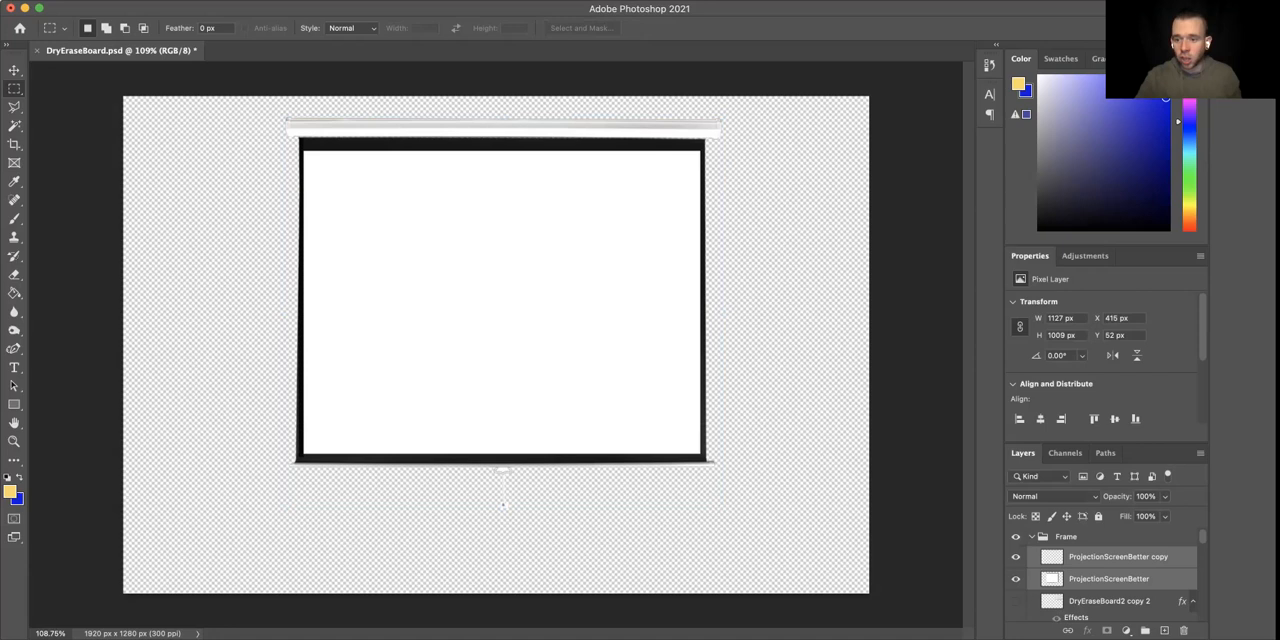
Toggle the ProjectionScreenBetter copy layer to identify the roller casing and rename it Projector Holder.
{"action": "left_click", "coordinate": [1068, 537]}
{"action": "left_click", "coordinate": [1118, 557]}
{"action": "left_click", "coordinate": [1016, 557]}
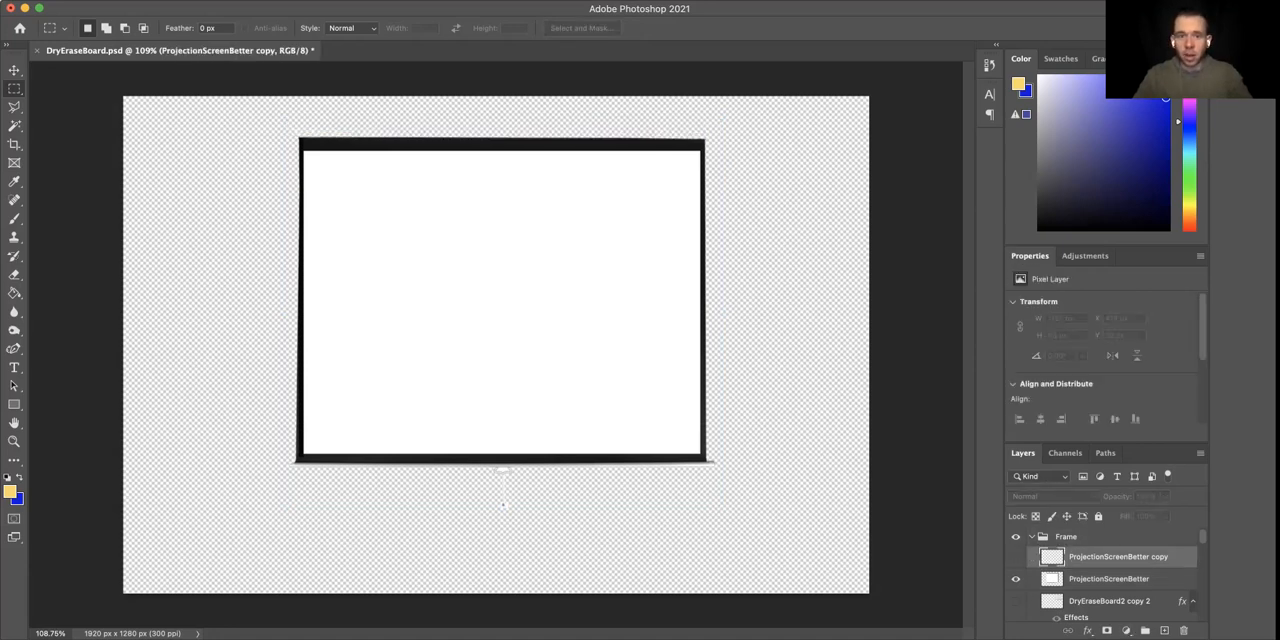
{"action": "left_click", "coordinate": [1016, 557]}
{"action": "double_click", "coordinate": [1118, 557]}
{"action": "type", "text": "Projector"}
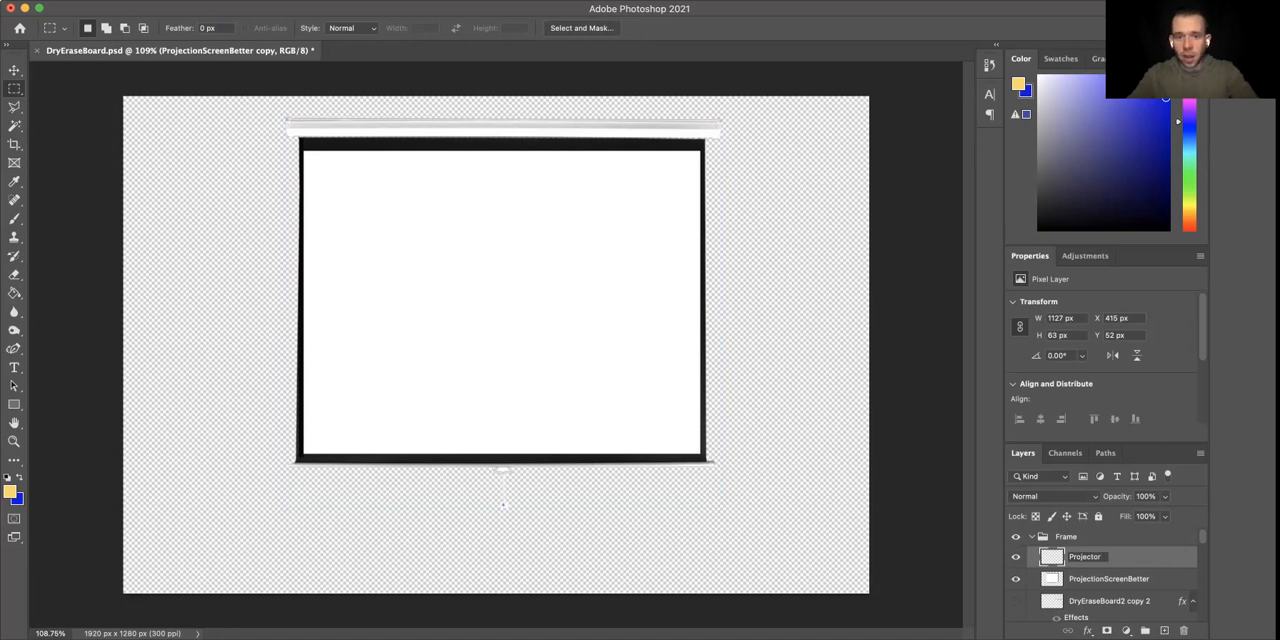
{"action": "type", "text": " Holder"}
{"action": "key", "text": "Return"}
{"action": "key", "text": "Return"}
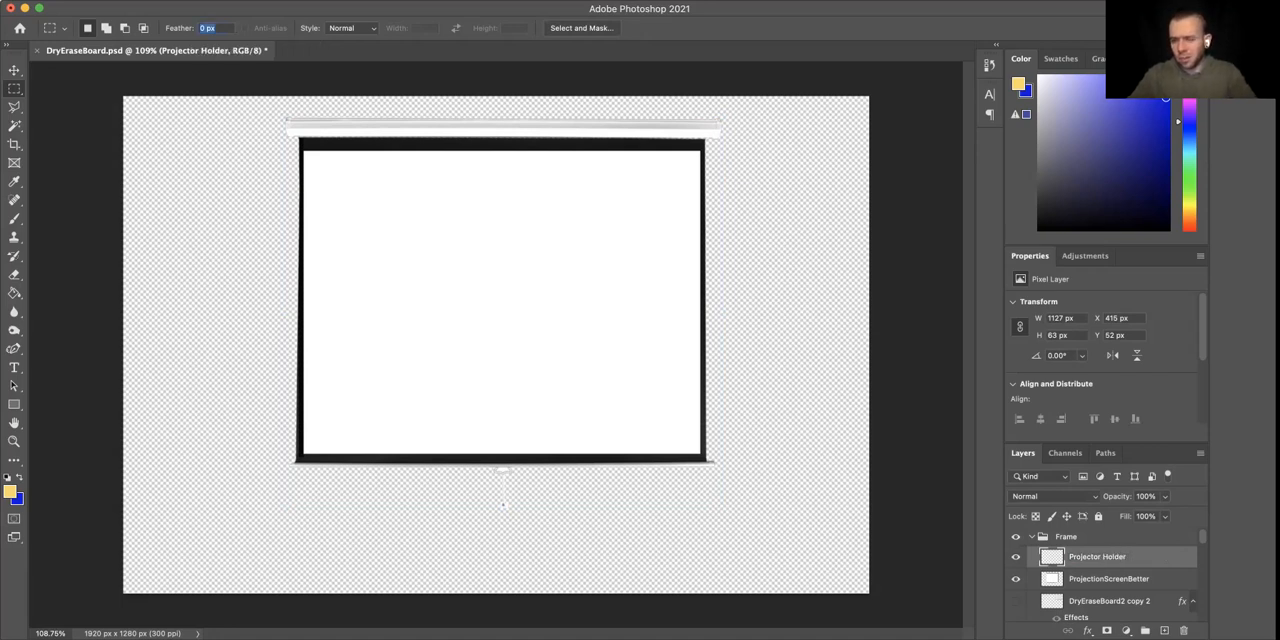
Rename the ProjectionScreenBetter layer as Projection Screen.
{"action": "left_click", "coordinate": [1109, 579]}
{"action": "double_click", "coordinate": [1109, 579]}
{"action": "type", "text": "Projection Screen"}
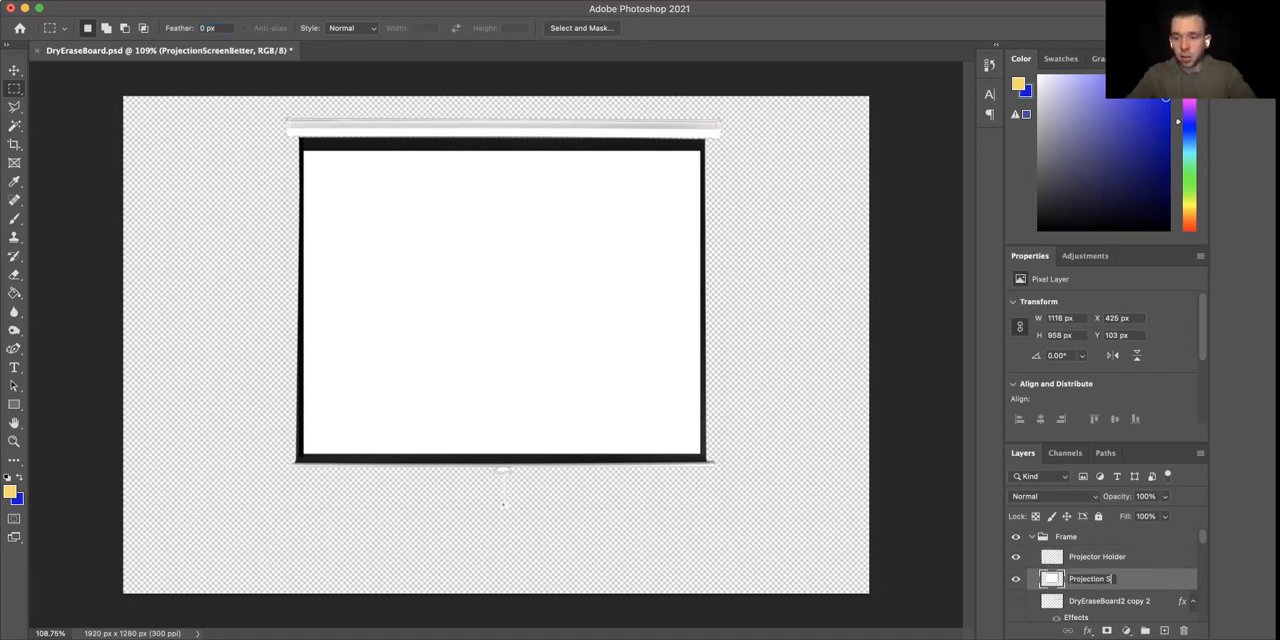
{"action": "key", "text": "Return"}
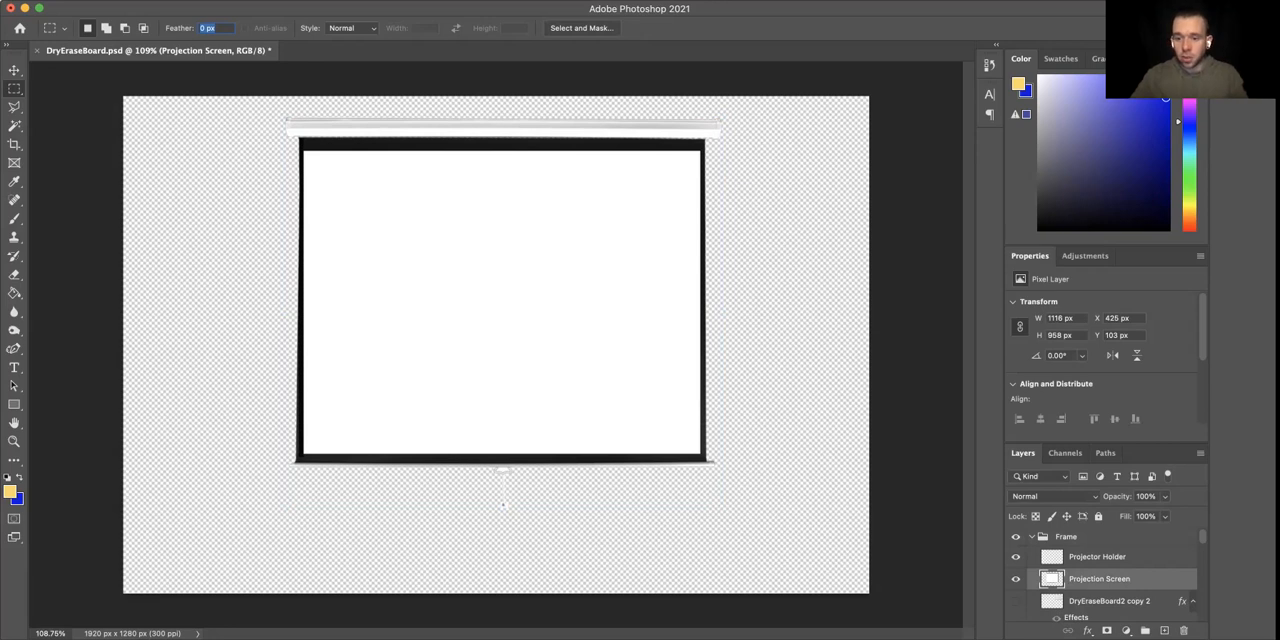
Show the two DryEraseBoard2 copy layers with their effects lists collapsed, and turn on the plain brick wall background behind the projection screen.
{"action": "scroll", "coordinate": [1016, 567], "scroll_direction": "down", "scroll_amount": 3}
{"action": "left_click", "coordinate": [1016, 567]}
{"action": "scroll", "coordinate": [1016, 567], "scroll_direction": "down", "scroll_amount": 2}
{"action": "scroll", "coordinate": [1100, 575], "scroll_direction": "down", "scroll_amount": 1}
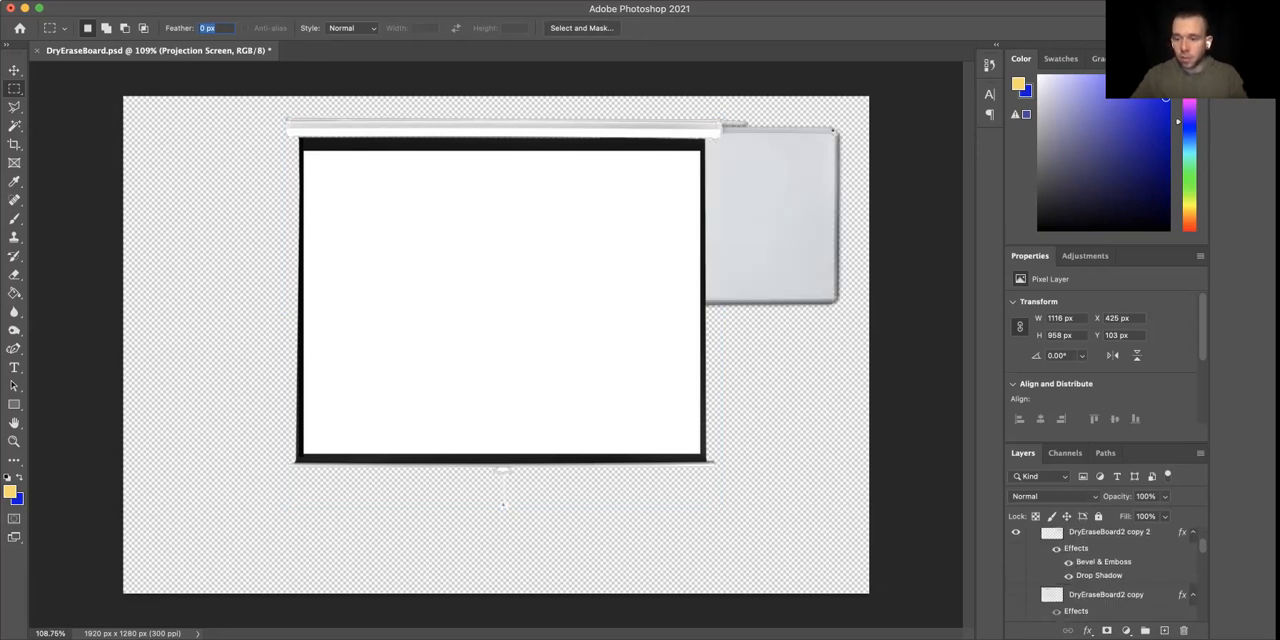
{"action": "left_click", "coordinate": [1193, 532]}
{"action": "left_click", "coordinate": [1193, 554]}
{"action": "left_click", "coordinate": [1016, 576]}
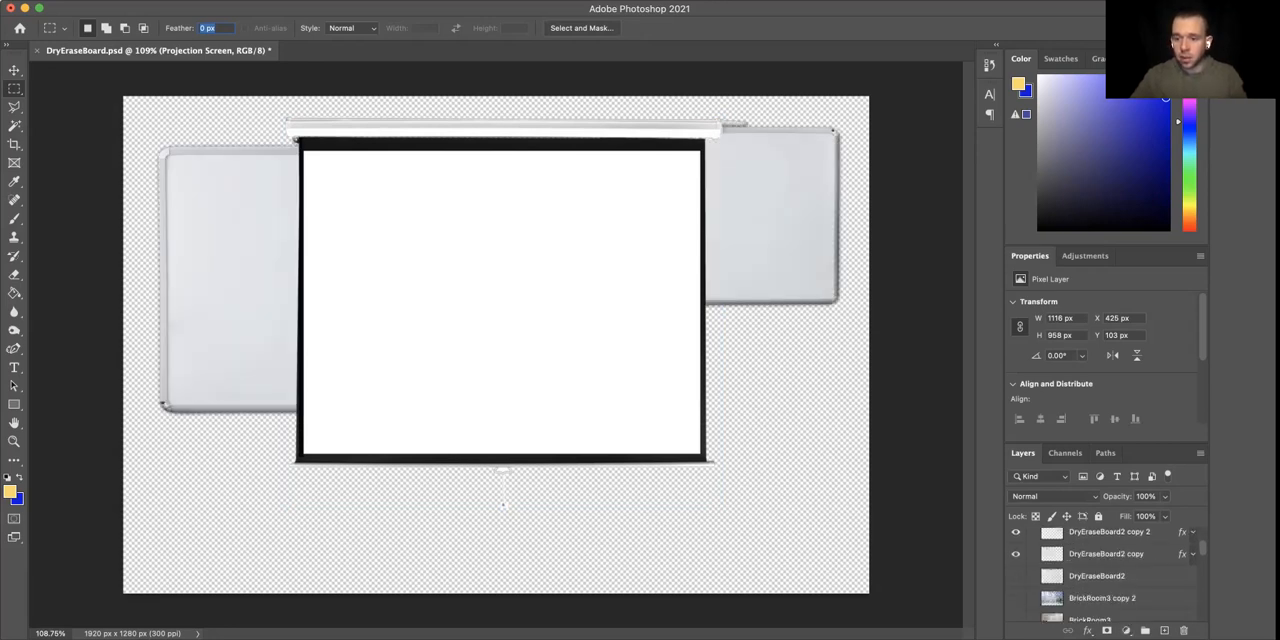
{"action": "left_click", "coordinate": [1016, 598]}
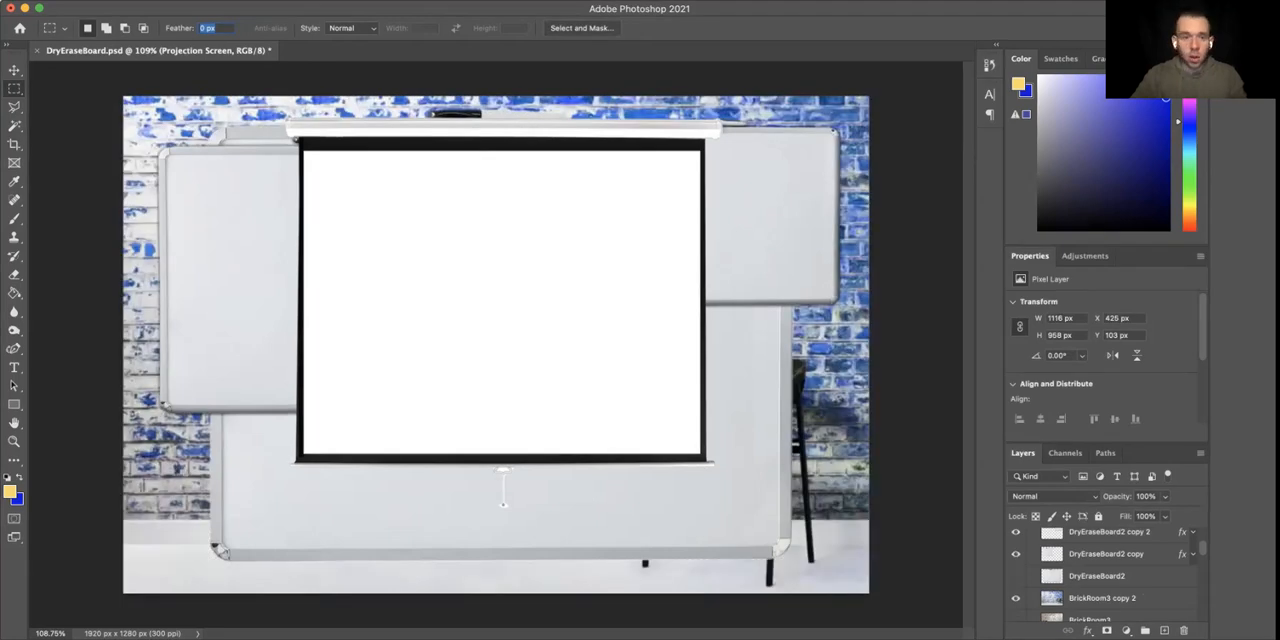
{"action": "key", "text": "Return"}
{"action": "key", "text": "Return"}
{"action": "key", "text": "Return"}
{"action": "scroll", "coordinate": [1102, 576], "scroll_direction": "up", "scroll_amount": 3}
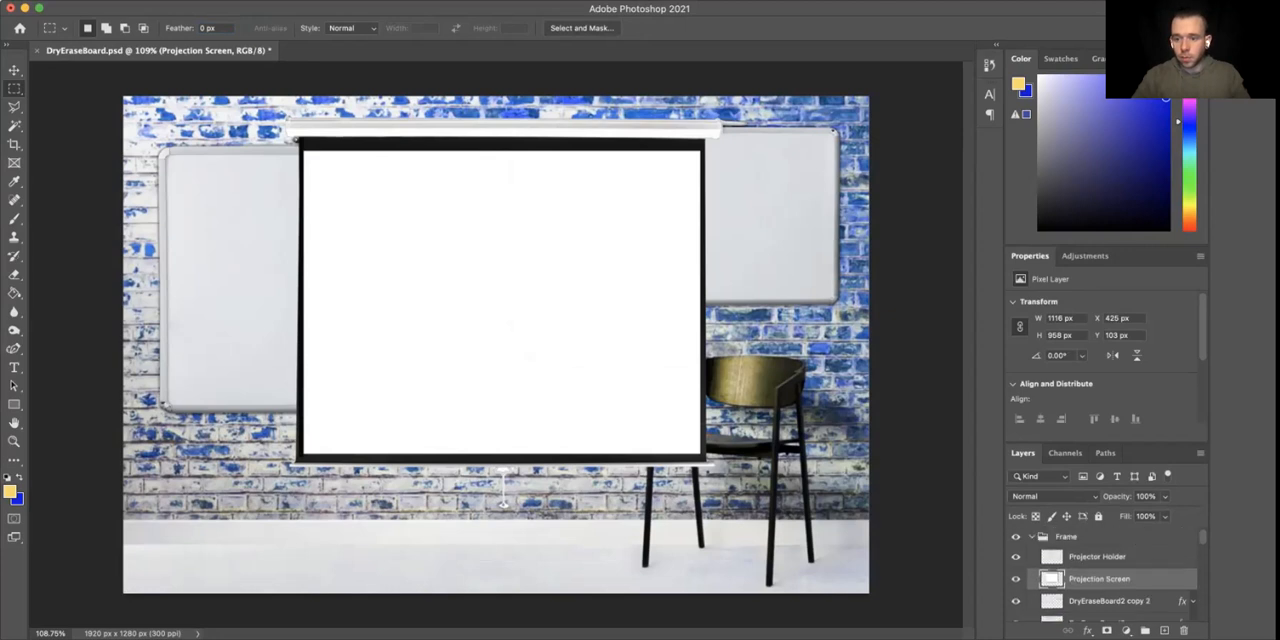
Select the Projector Holder and Projection Screen layers together and move them up and left to about X 232 px, Y -15 px.
{"action": "left_click", "coordinate": [1097, 557]}
{"action": "left_click", "coordinate": [1099, 579]}
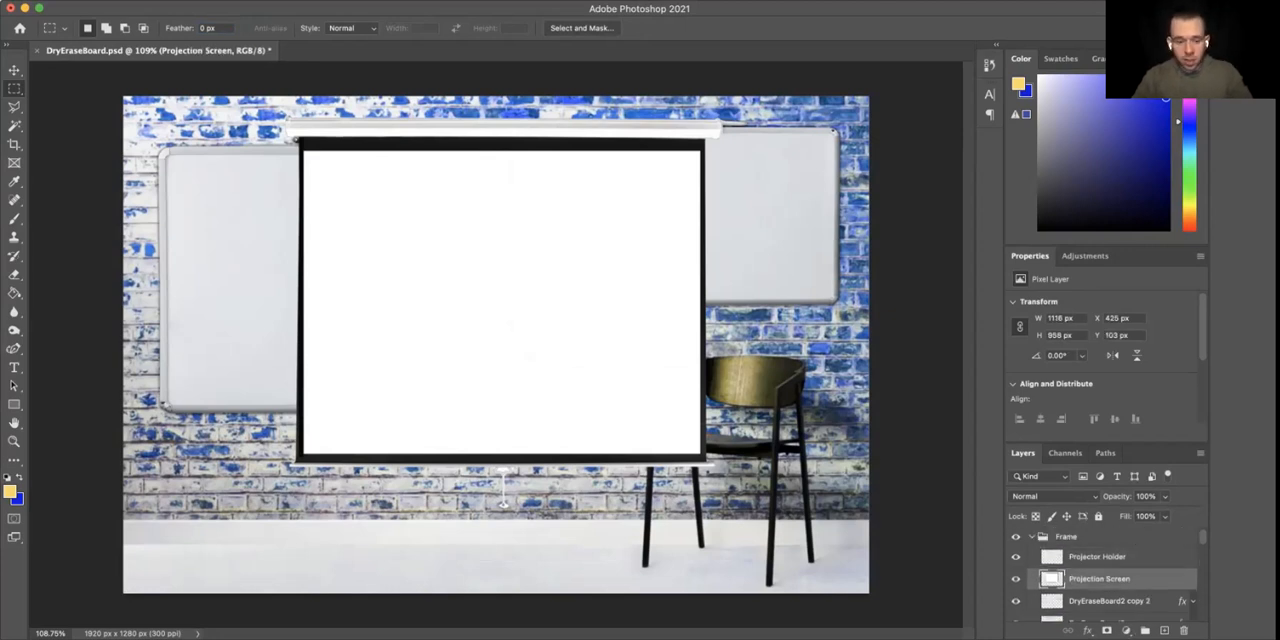
{"action": "left_click", "coordinate": [1097, 557], "text": "shift"}
{"action": "key", "text": "v"}
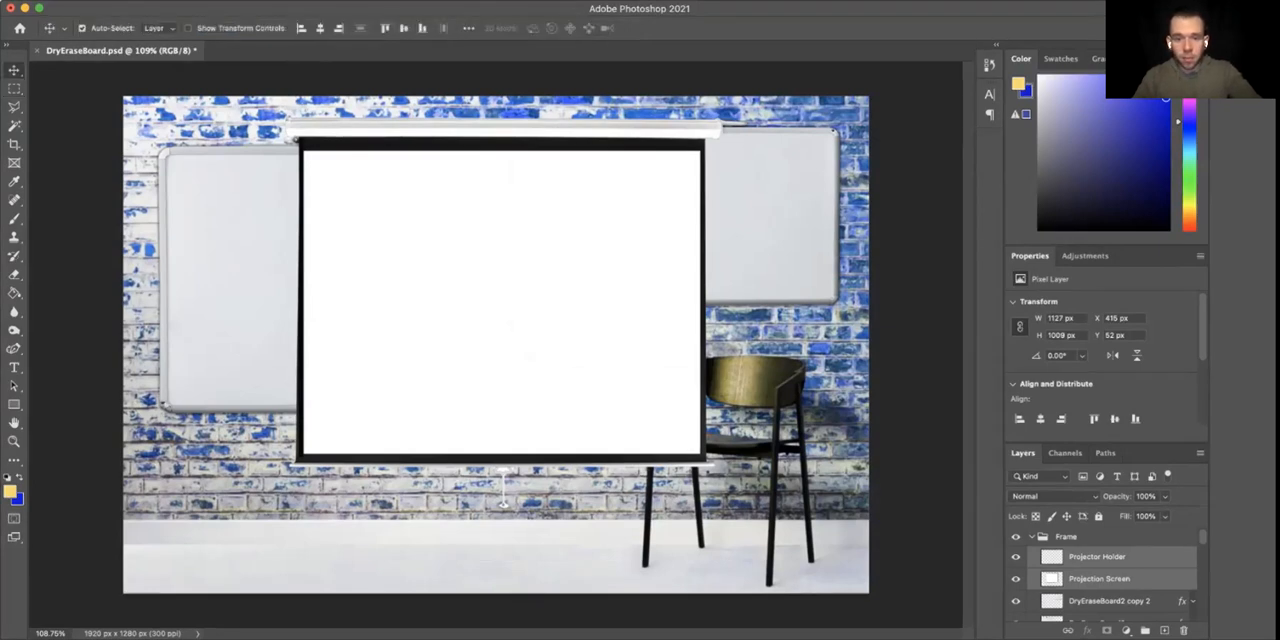
{"action": "left_click_drag", "start_coordinate": [610, 345], "coordinate": [554, 317]}
{"action": "key", "text": "shift+Left"}
{"action": "key", "text": "shift+Left"}
{"action": "key", "text": "shift+Left"}
{"action": "key", "text": "shift+Left"}
{"action": "key", "text": "shift+Left"}
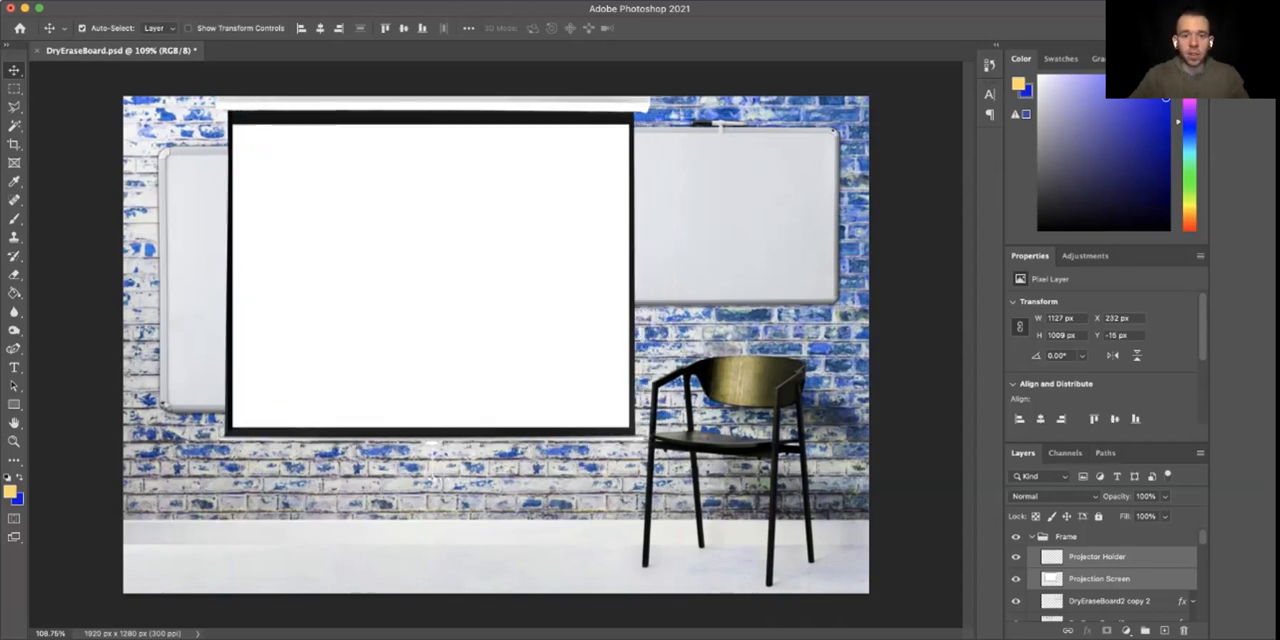
Nudge the Projector Holder and Projection Screen layers together to X 242 px, Y -16 px.
{"action": "key", "text": "shift+Left"}
{"action": "key", "text": "shift+Up"}
{"action": "key", "text": "shift+Up"}
{"action": "key", "text": "Up"}
{"action": "key", "text": "shift+Right"}
{"action": "key", "text": "shift+Right"}
{"action": "key", "text": "shift+Right"}
{"action": "key", "text": "shift+Right"}
{"action": "key", "text": "shift+Right"}
{"action": "key", "text": "shift+Right"}
{"action": "key", "text": "shift+Right"}
{"action": "key", "text": "shift+Right"}
{"action": "key", "text": "shift+Right"}
{"action": "key", "text": "shift+Right"}
{"action": "key", "text": "shift+Right"}
{"action": "key", "text": "shift+Right"}
{"action": "key", "text": "shift+Left"}
{"action": "key", "text": "shift+Left"}
{"action": "key", "text": "shift+Left"}
{"action": "key", "text": "shift+Left"}
{"action": "key", "text": "shift+Left"}
{"action": "key", "text": "shift+Left"}
{"action": "key", "text": "shift+Left"}
{"action": "key", "text": "shift+Left"}
{"action": "key", "text": "shift+Left"}
{"action": "key", "text": "shift+Left"}
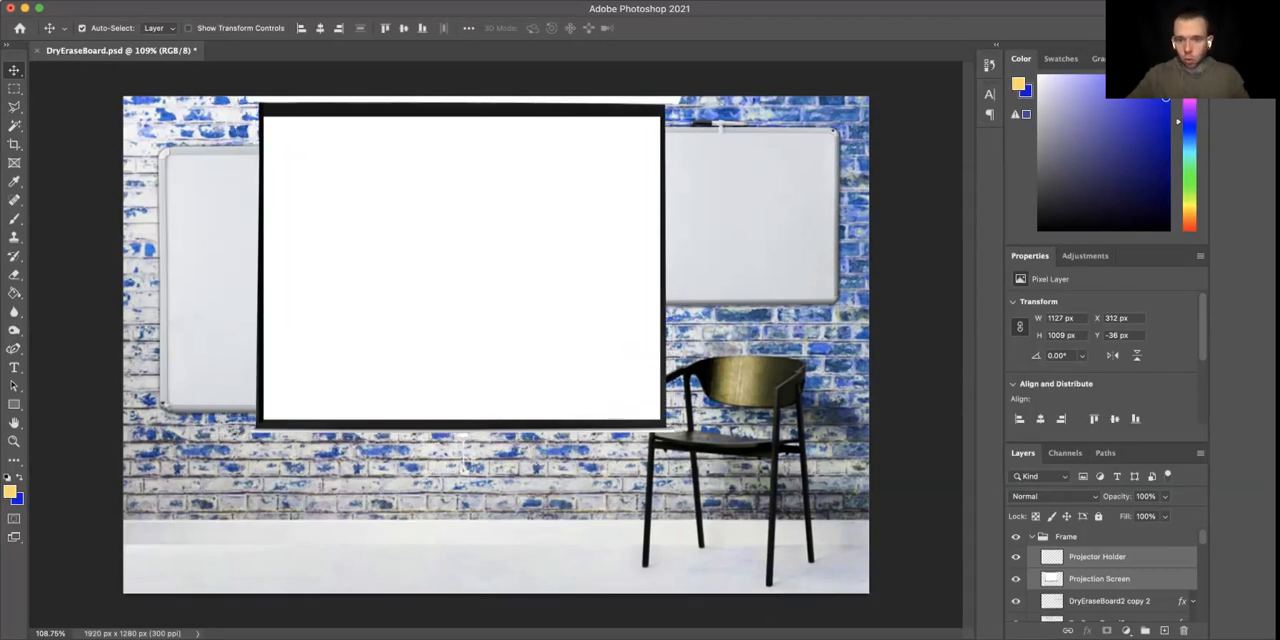
{"action": "key", "text": "shift+Right"}
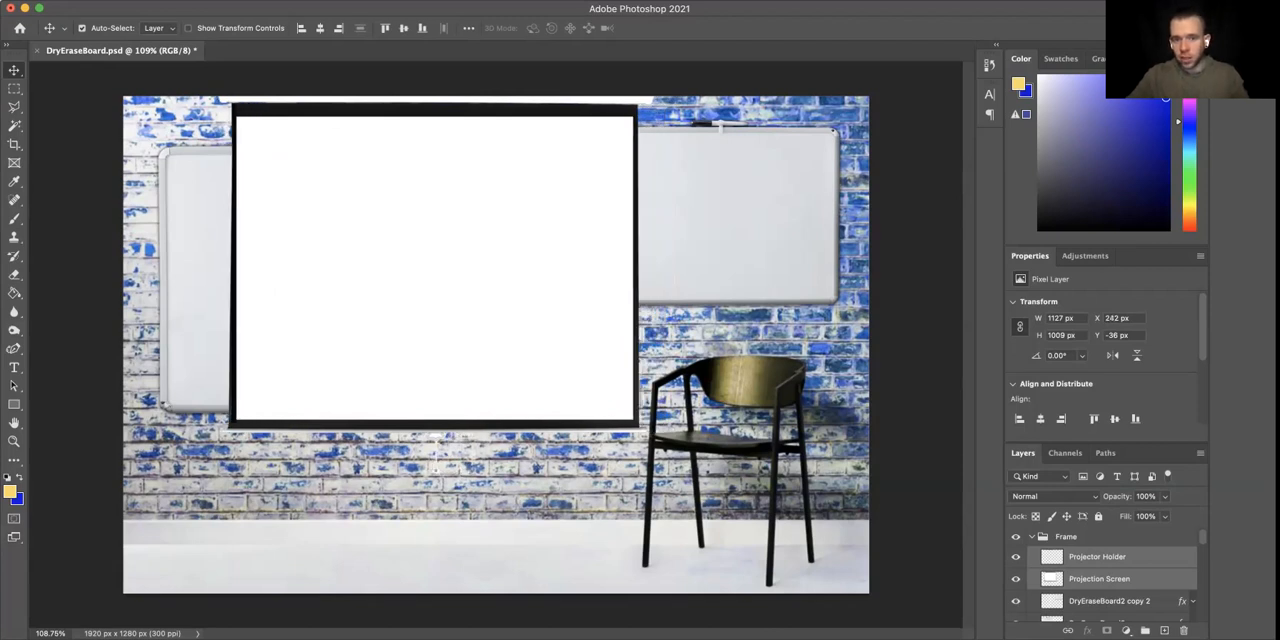
{"action": "key", "text": "shift+Down"}
{"action": "key", "text": "shift+Down"}
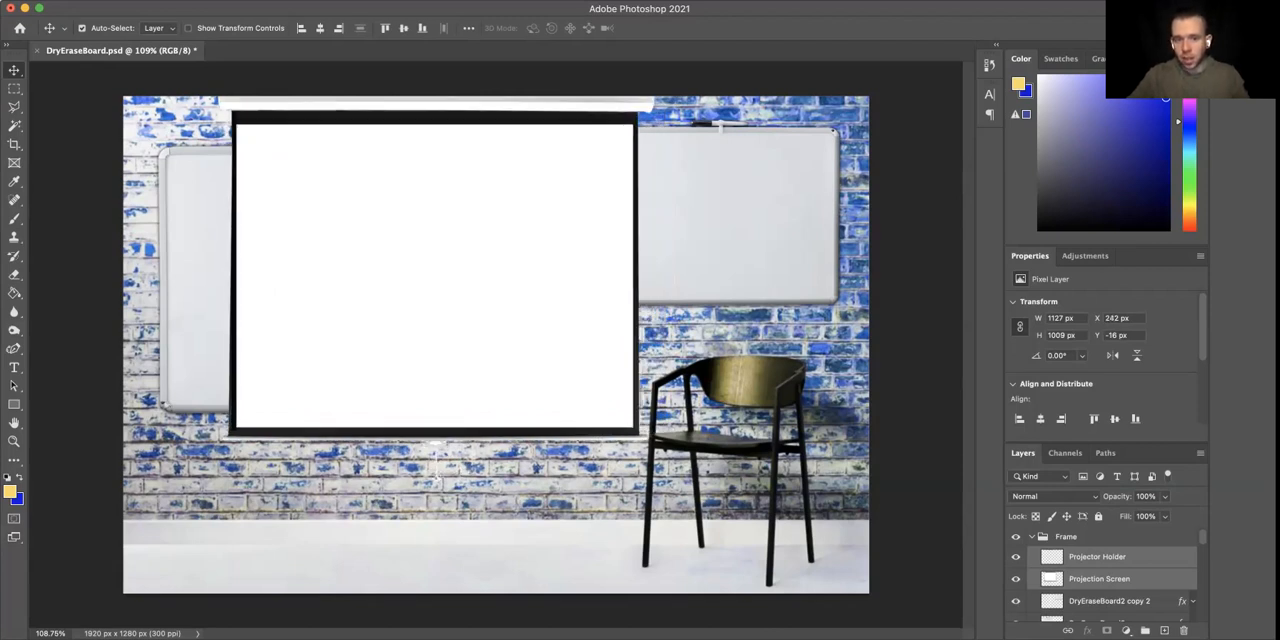
Nudge both projection screen layers further left over the large whiteboard to X 189 px.
{"action": "key", "text": "Left"}
{"action": "key", "text": "Left"}
{"action": "key", "text": "Left"}
{"action": "key", "text": "Left"}
{"action": "key", "text": "Left"}
{"action": "key", "text": "shift+Left"}
{"action": "key", "text": "Right"}
{"action": "key", "text": "shift+Left"}
{"action": "key", "text": "shift+Left"}
{"action": "key", "text": "shift+Left"}
{"action": "key", "text": "shift+Left"}
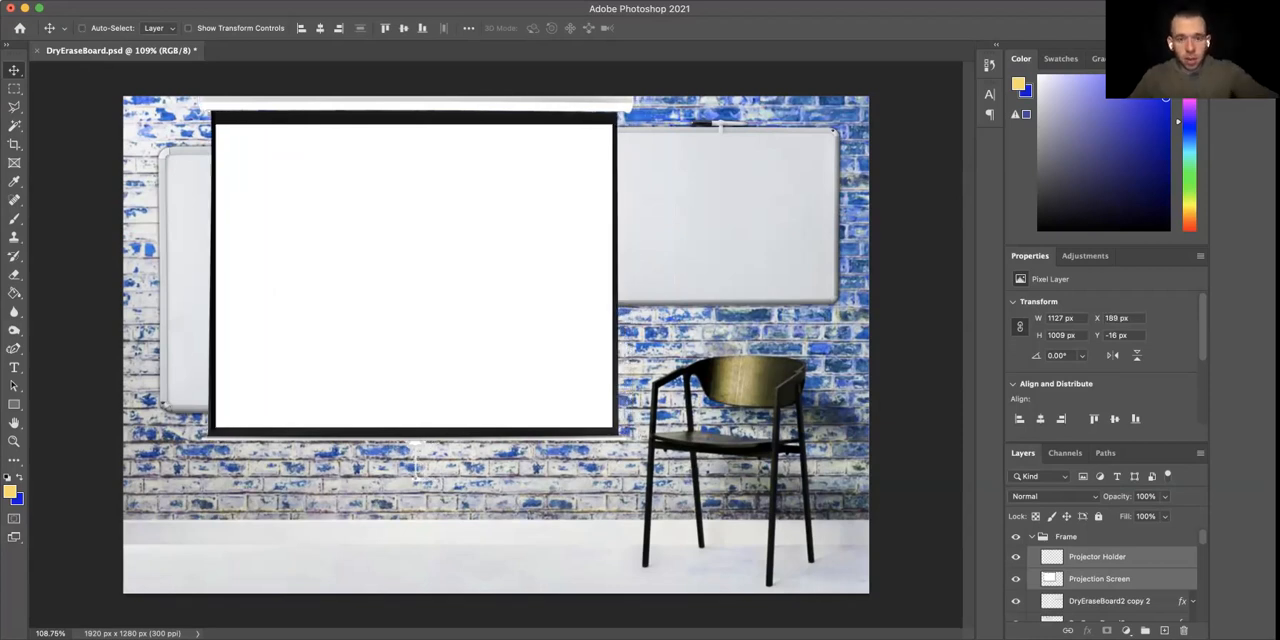
Enlarge both projection screen layers to 113.13% with Free Transform and position them at X 70 px, Y -11 px.
{"action": "key", "text": "super+t"}
{"action": "left_click_drag", "start_coordinate": [196, 480], "coordinate": [139, 533]}
{"action": "key", "text": "shift+Right"}
{"action": "key", "text": "shift+Right"}
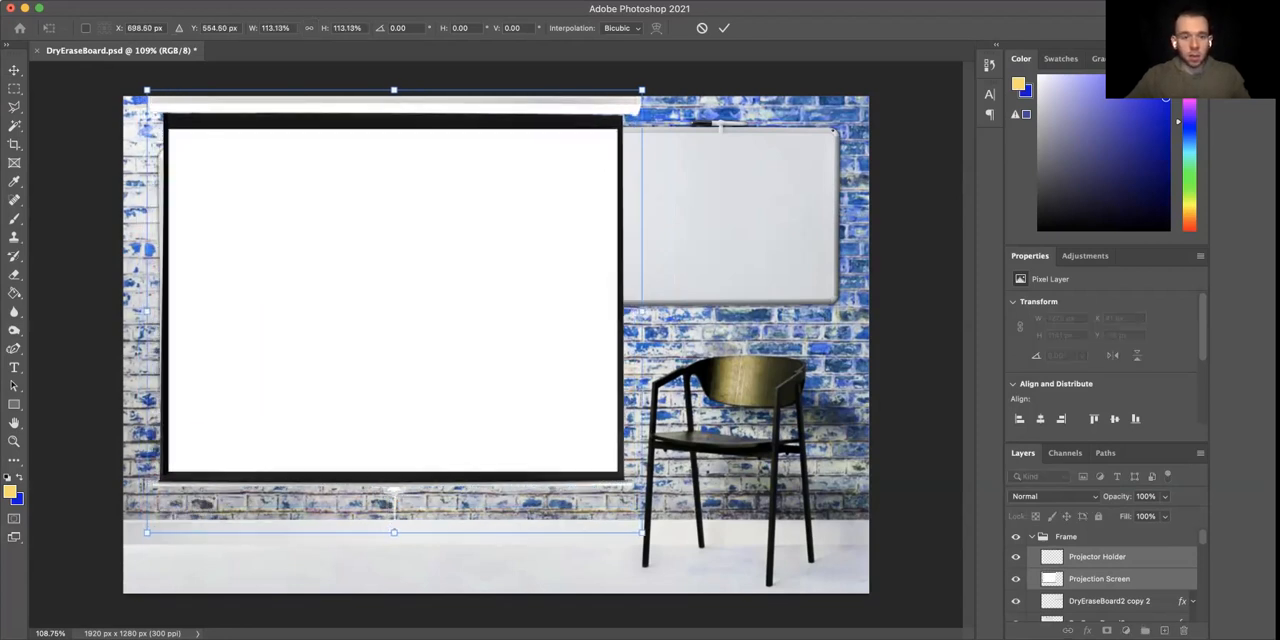
{"action": "key", "text": "shift+Right"}
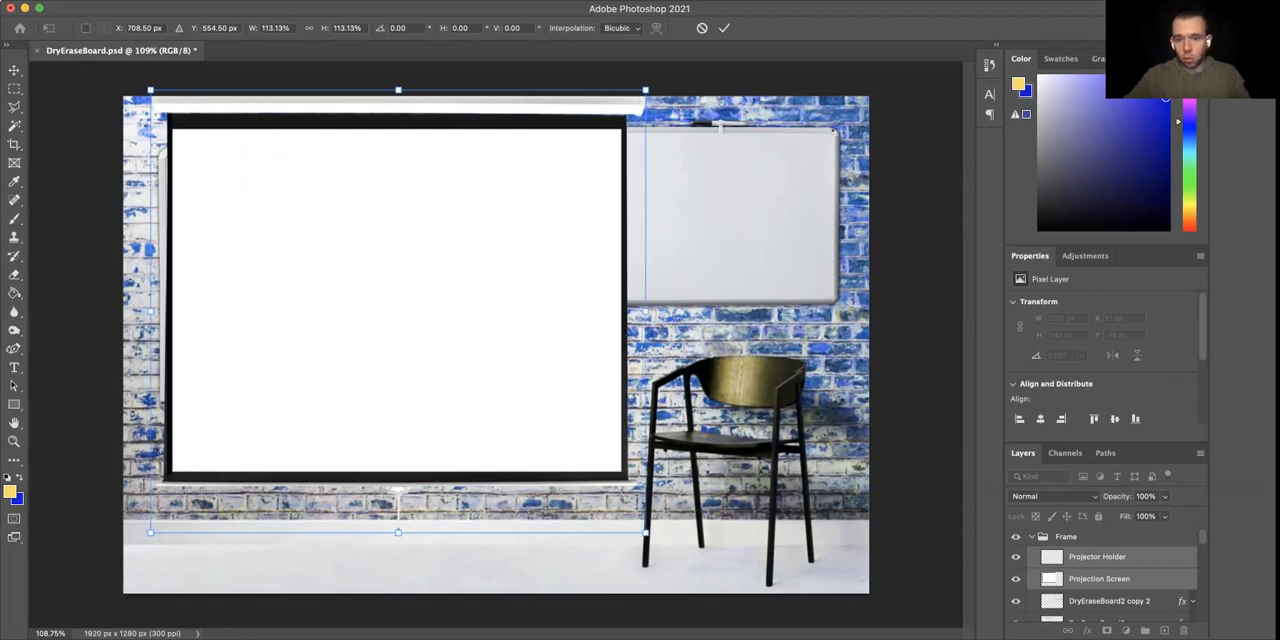
{"action": "key", "text": "Return"}
{"action": "key", "text": "Left"}
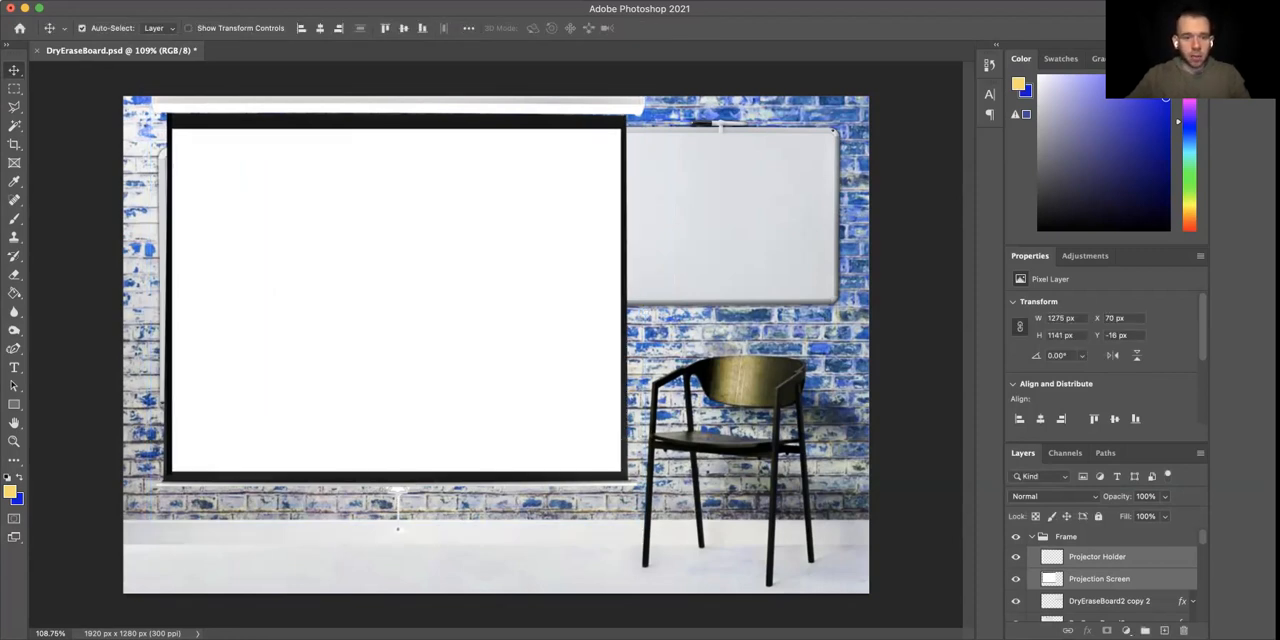
{"action": "key", "text": "Down"}
{"action": "key", "text": "Down"}
{"action": "key", "text": "Down"}
{"action": "key", "text": "Down"}
{"action": "key", "text": "Down"}
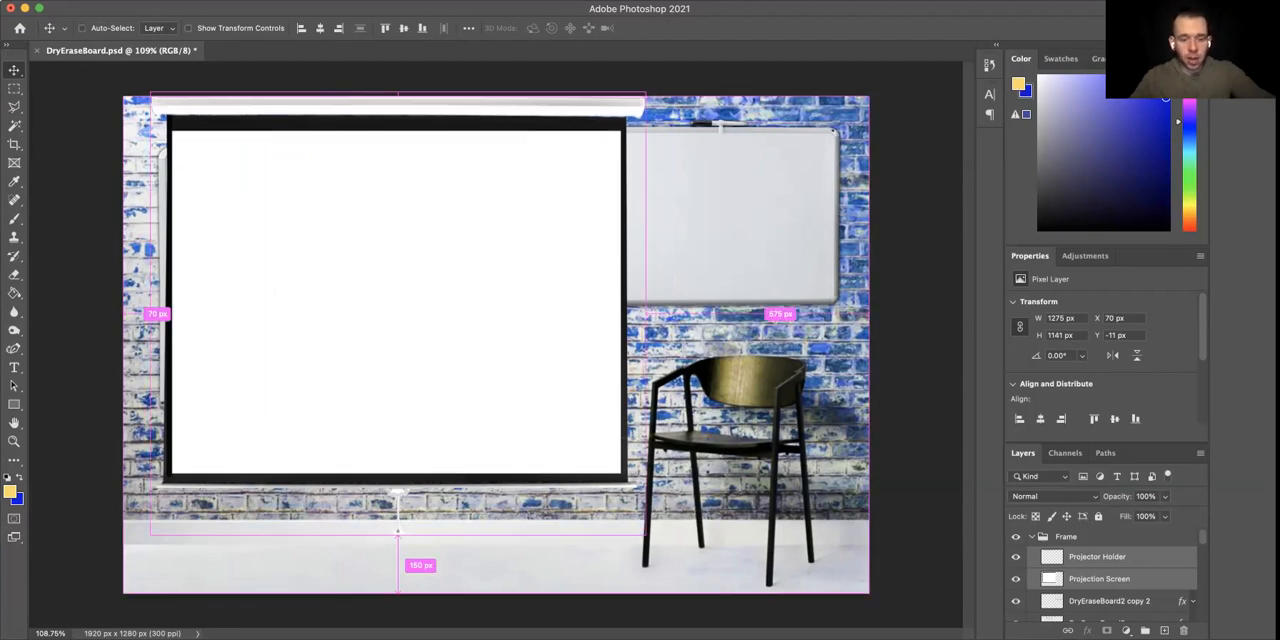
Scale both projection screen layers down to 1241 by 1111 px and nudge them to X 117 px, Y -10 px.
{"action": "key", "text": "super+t"}
{"action": "left_click_drag", "start_coordinate": [151, 535], "coordinate": [162, 524]}
{"action": "key", "text": "Return"}
{"action": "key", "text": "shift+Right"}
{"action": "key", "text": "Right"}
{"action": "key", "text": "Right"}
{"action": "key", "text": "Down"}
{"action": "key", "text": "Right"}
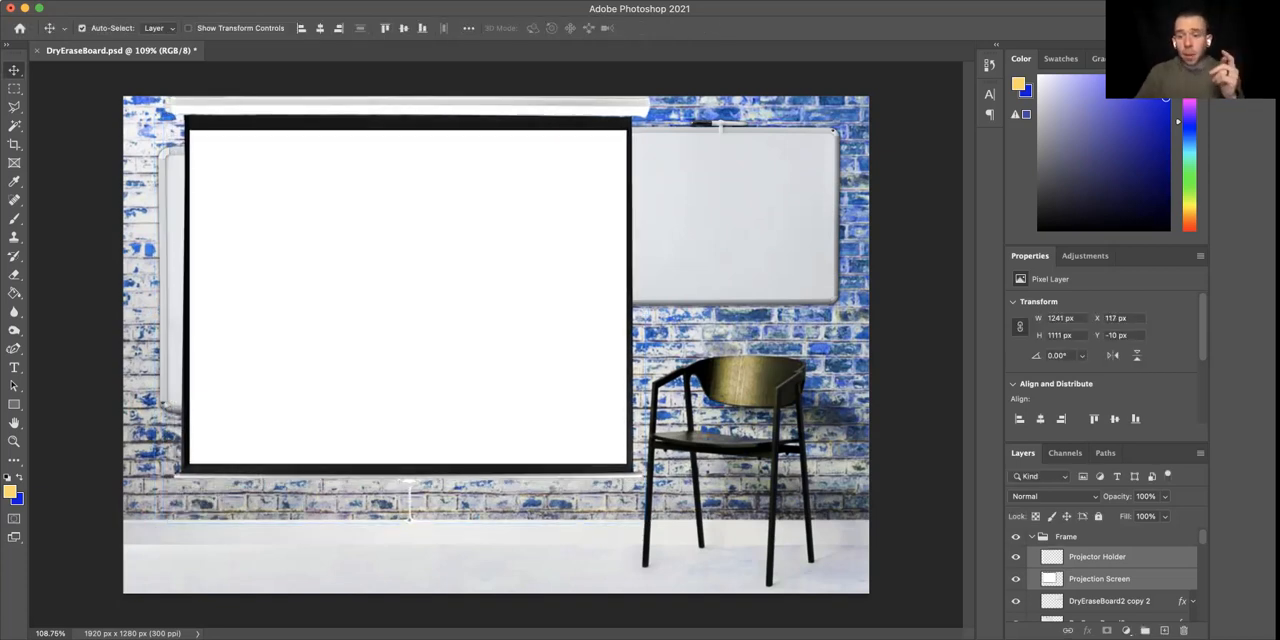
Try sliding only the Projection Screen layer up behind the roller casing and back down with Free Transform.
{"action": "left_click", "coordinate": [1109, 601]}
{"action": "left_click", "coordinate": [1097, 557]}
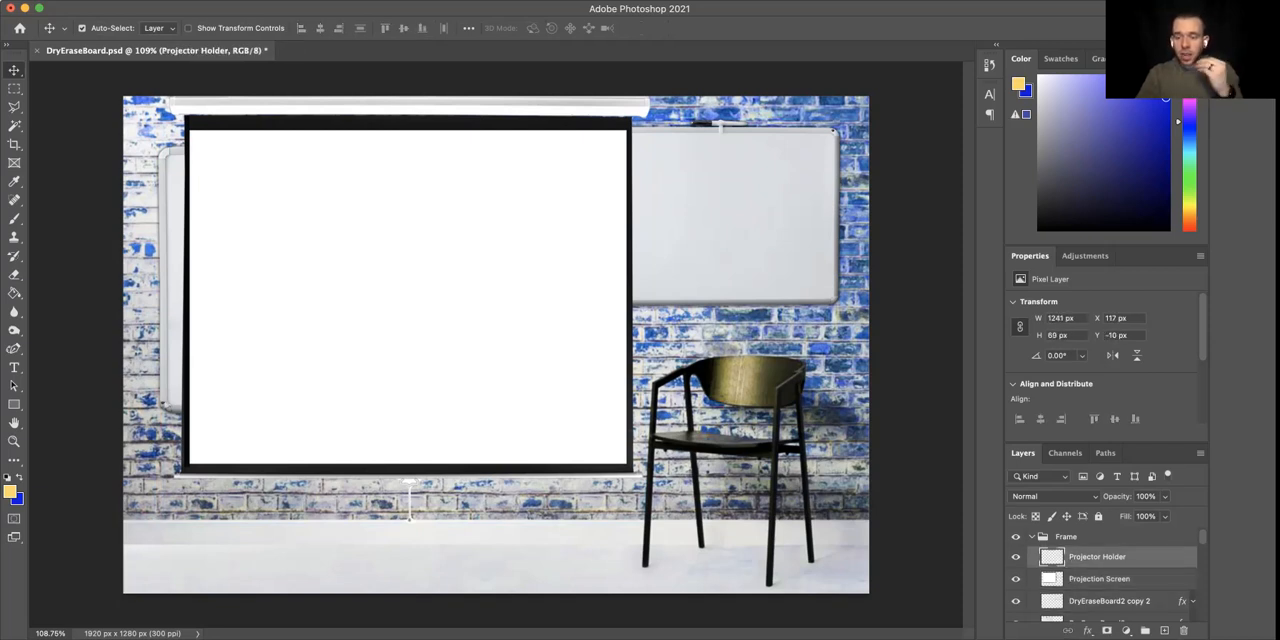
{"action": "left_click", "coordinate": [1099, 579]}
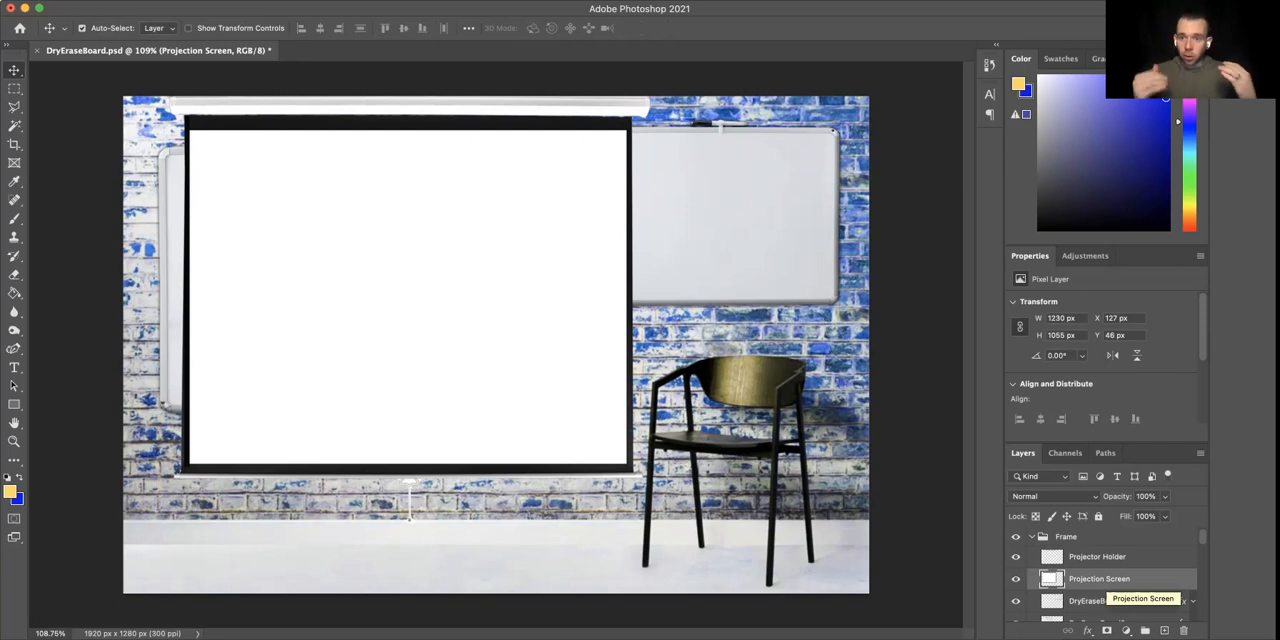
{"action": "left_click", "coordinate": [1016, 579]}
{"action": "left_click", "coordinate": [1016, 579]}
{"action": "key", "text": "super+t"}
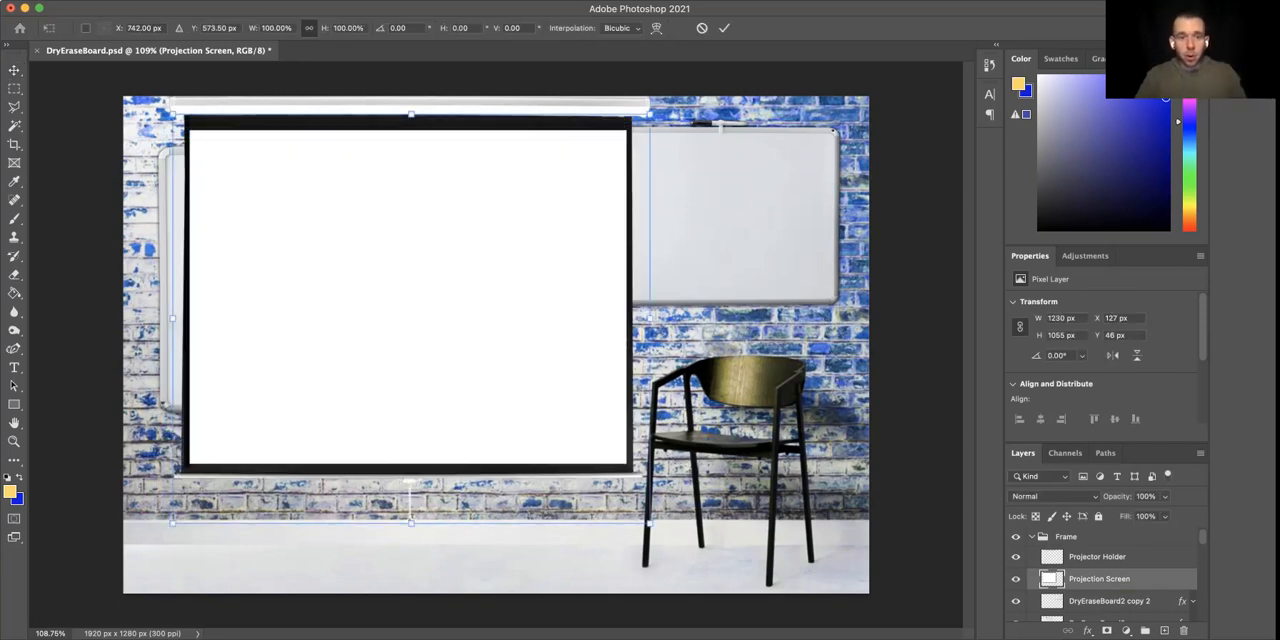
{"action": "left_click_drag", "start_coordinate": [505, 330], "coordinate": [505, 33]}
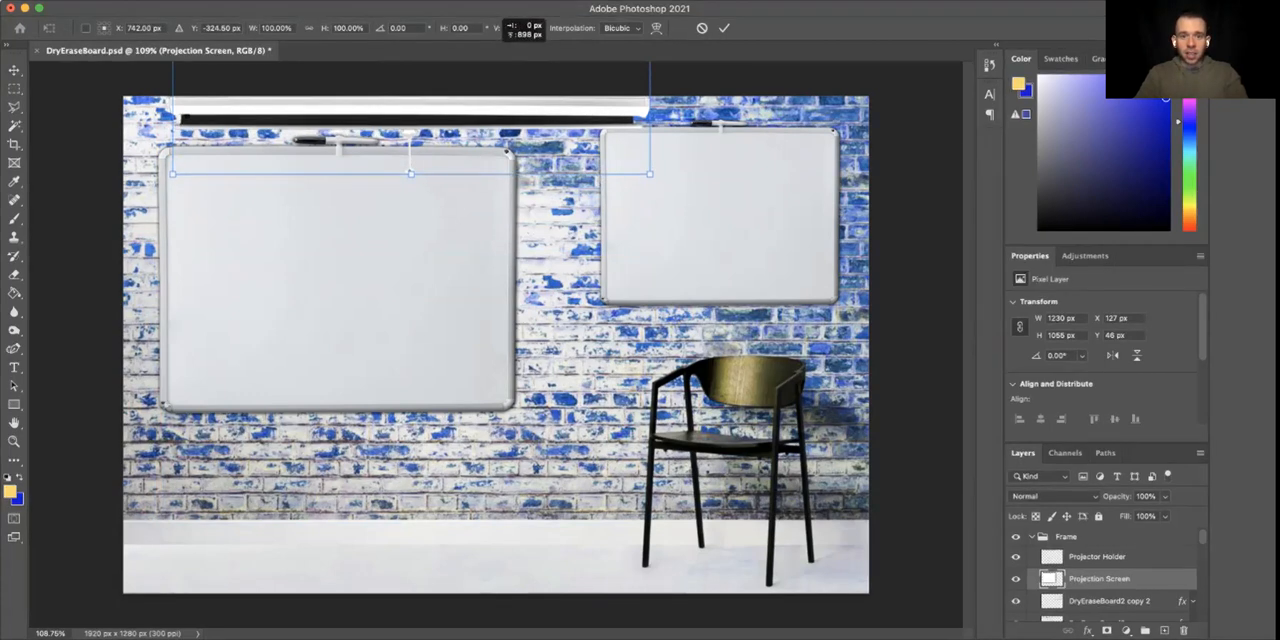
{"action": "left_click_drag", "start_coordinate": [505, 33], "coordinate": [500, 310]}
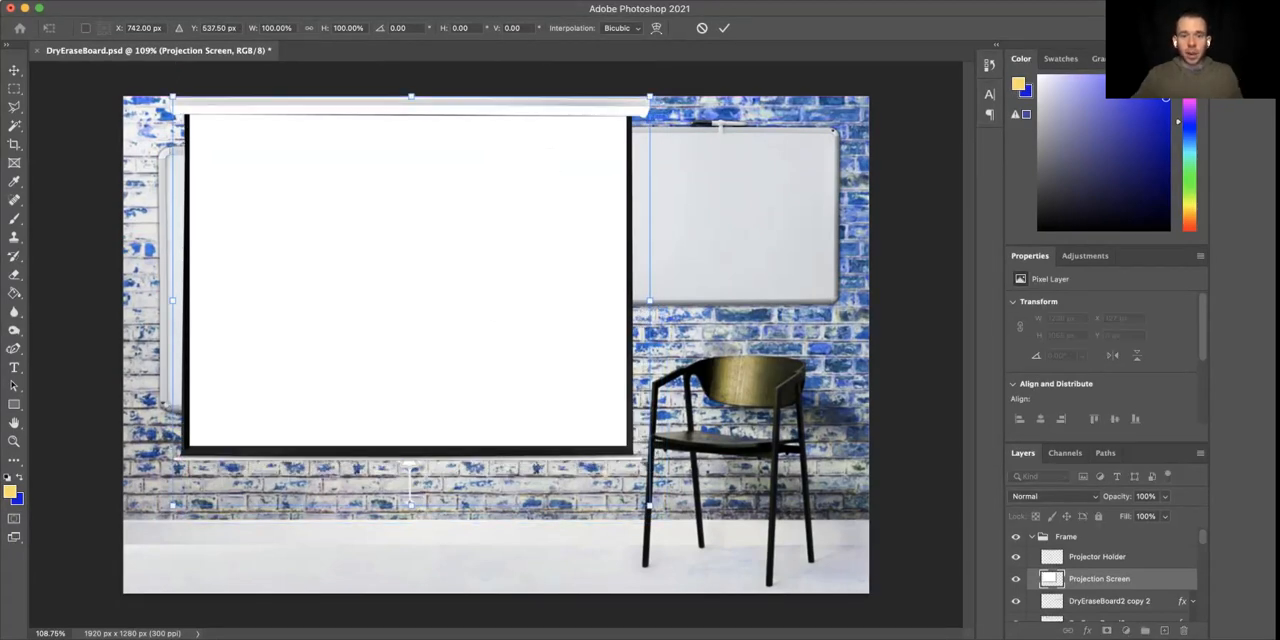
{"action": "key", "text": "shift+Down"}
{"action": "key", "text": "Down"}
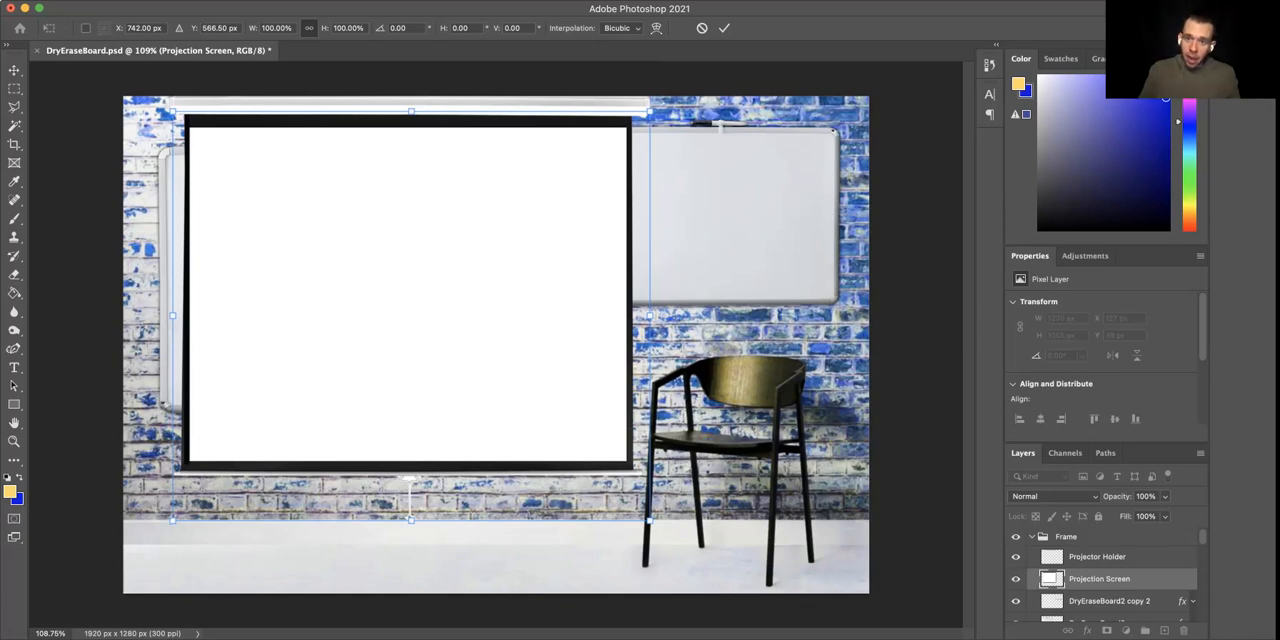
{"action": "key", "text": "Return"}
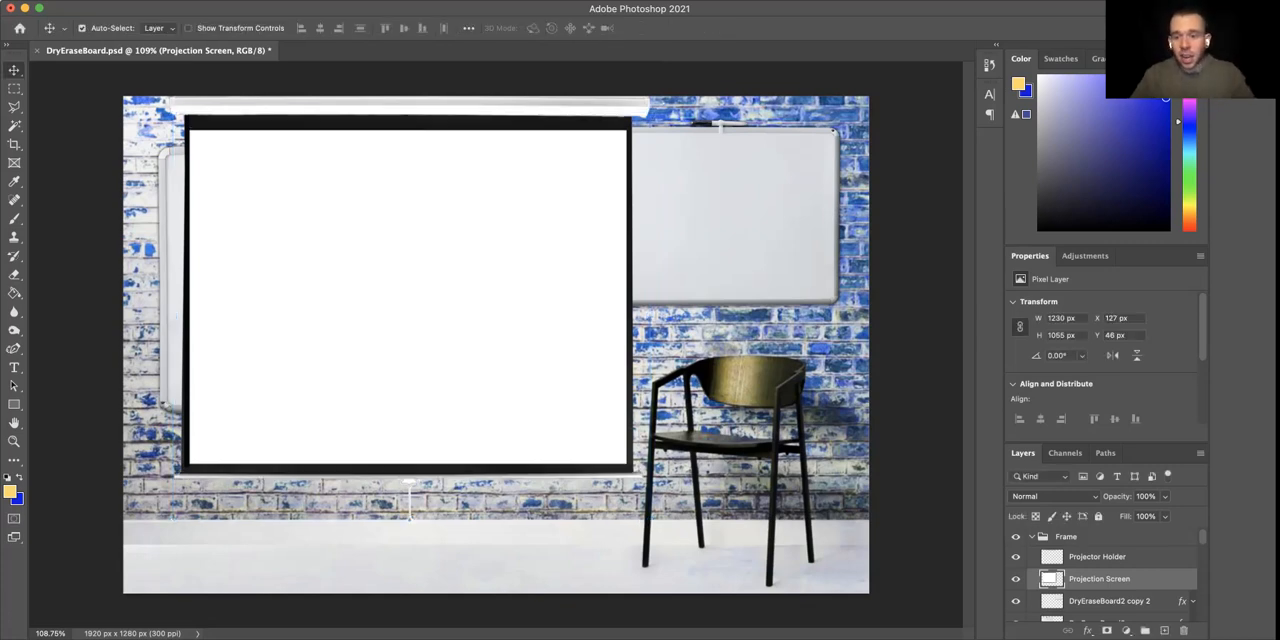
{"action": "right_click", "coordinate": [1098, 579]}
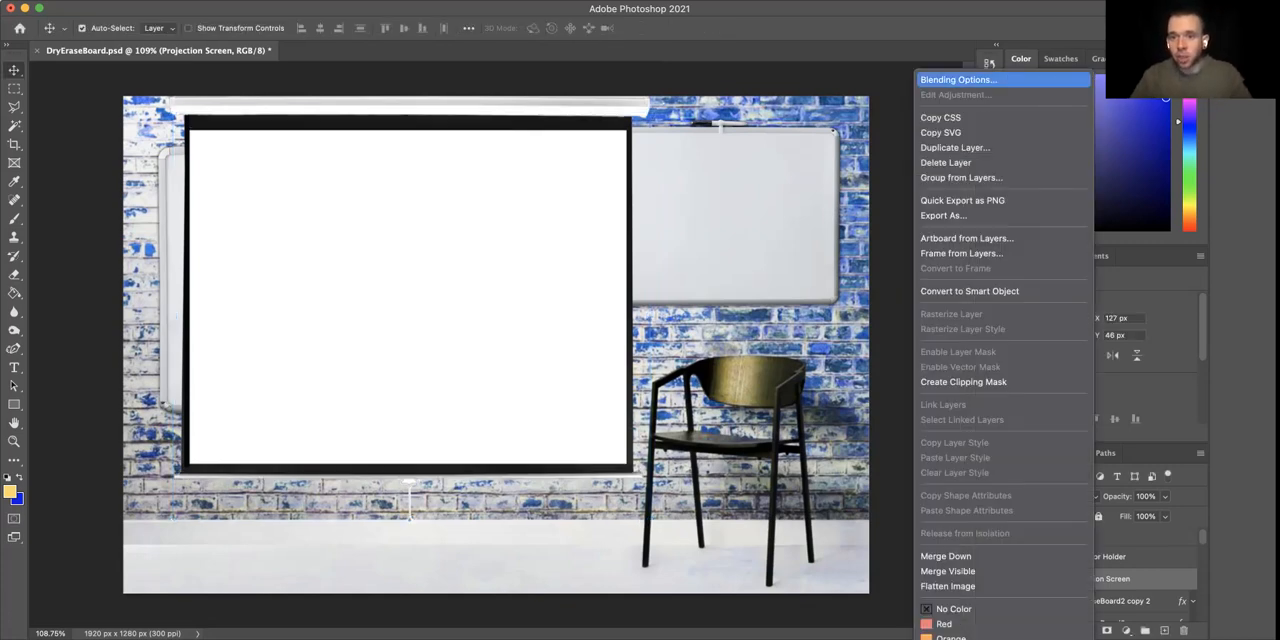
{"action": "left_click", "coordinate": [960, 80]}
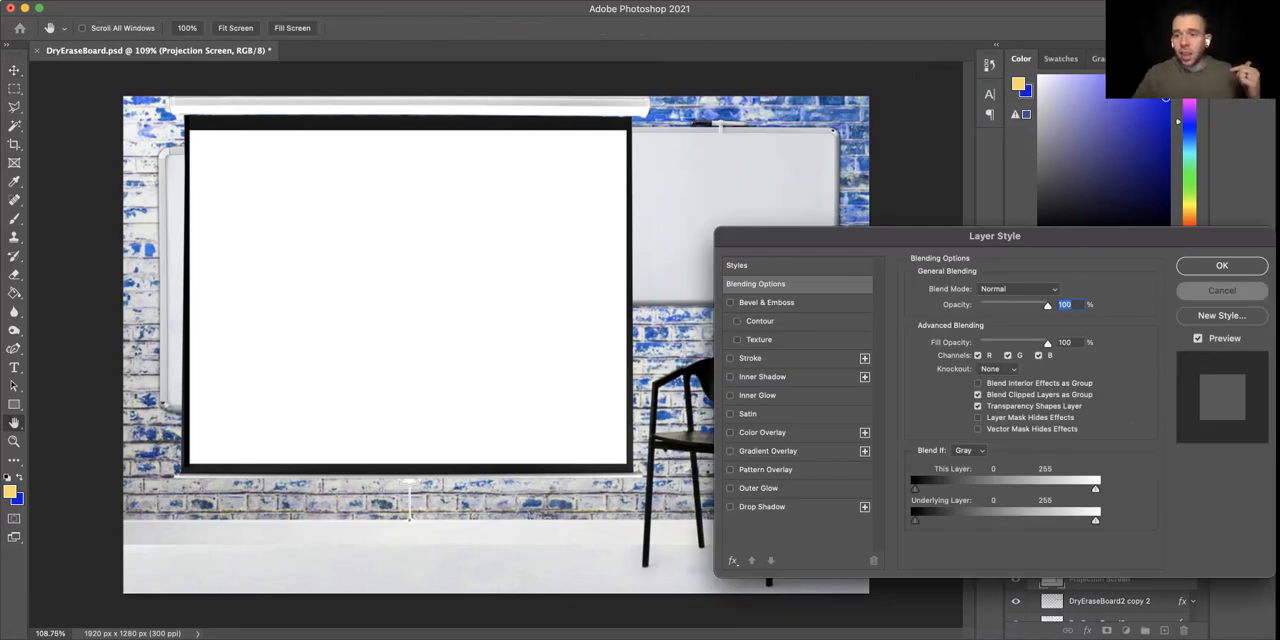
{"action": "left_click", "coordinate": [1222, 290]}
Add a Drop Shadow effect to the Projector Holder layer through its blending options.
{"action": "left_click", "coordinate": [1092, 556]}
{"action": "right_click", "coordinate": [1092, 556]}
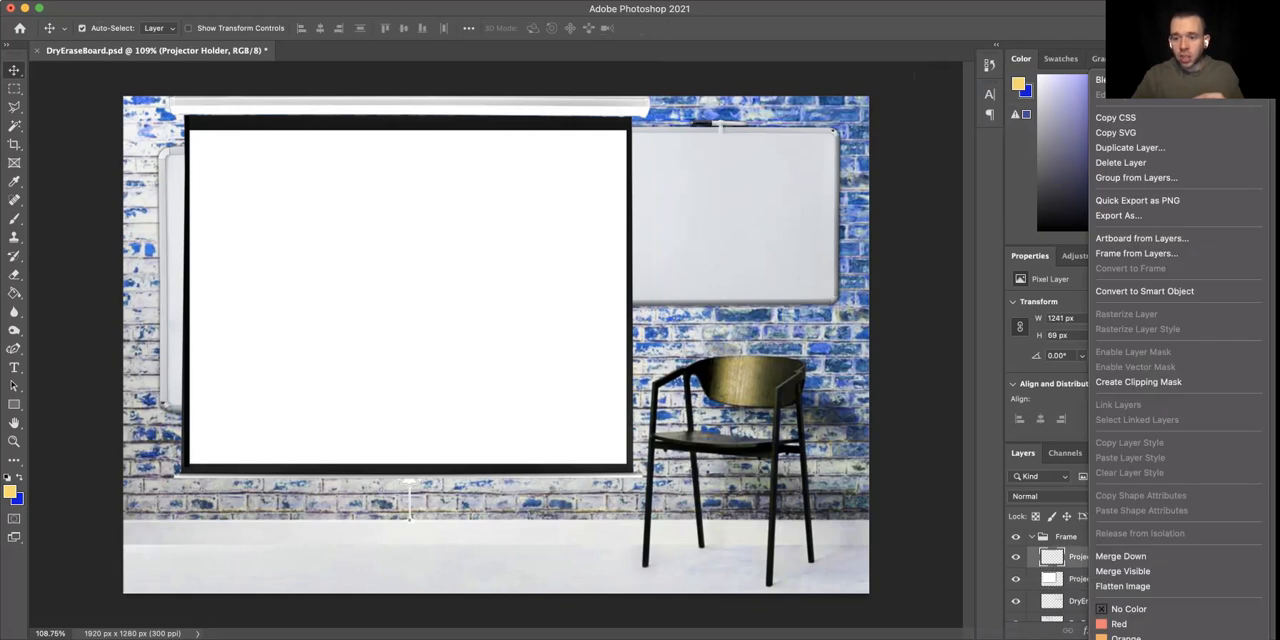
{"action": "left_click", "coordinate": [1100, 80]}
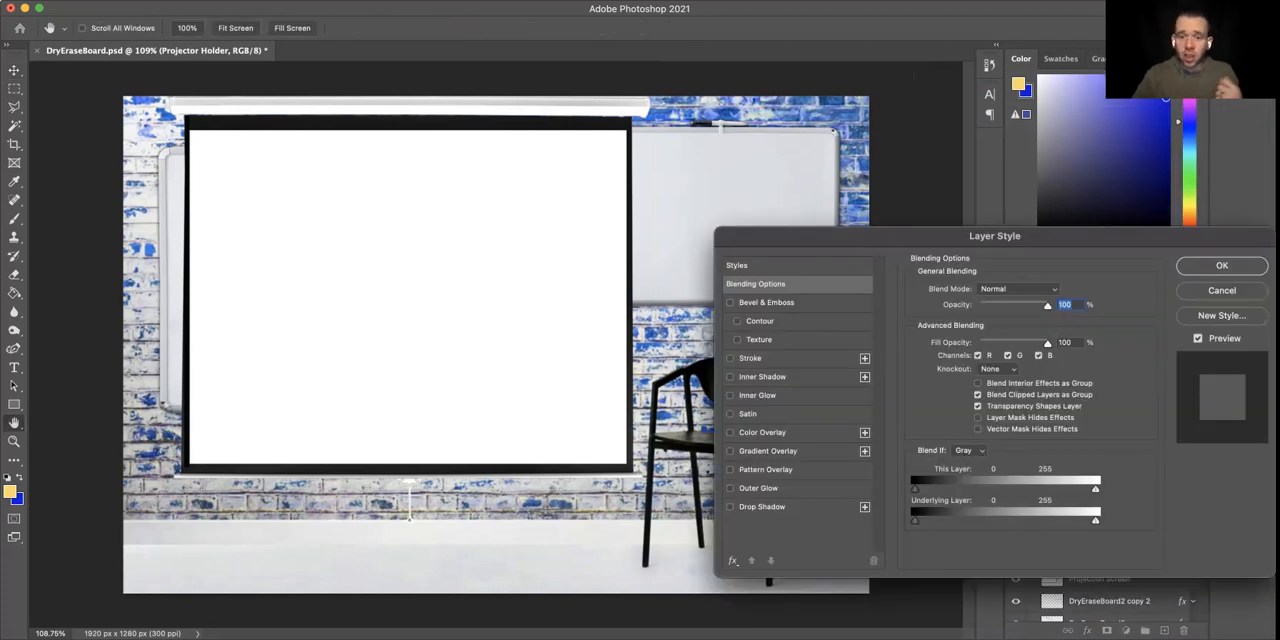
{"action": "left_click", "coordinate": [730, 507]}
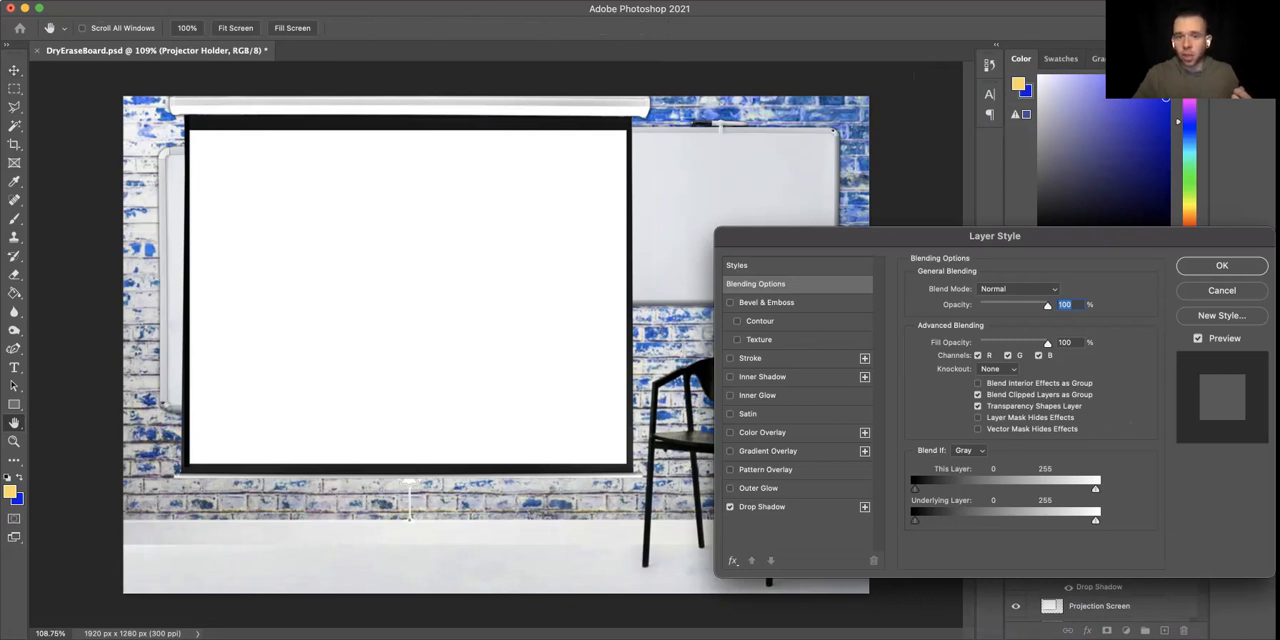
{"action": "key", "text": "Return"}
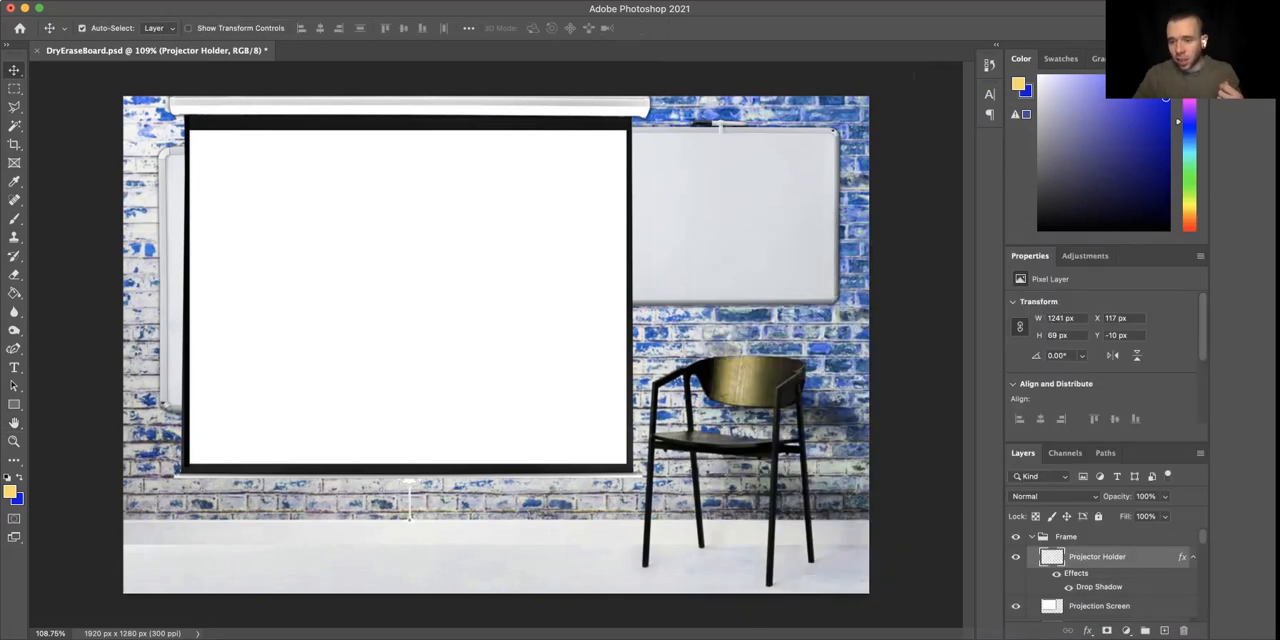
Set the Projector Holder's drop shadow to 50% opacity, 3 px distance and 17% spread.
{"action": "double_click", "coordinate": [1099, 587]}
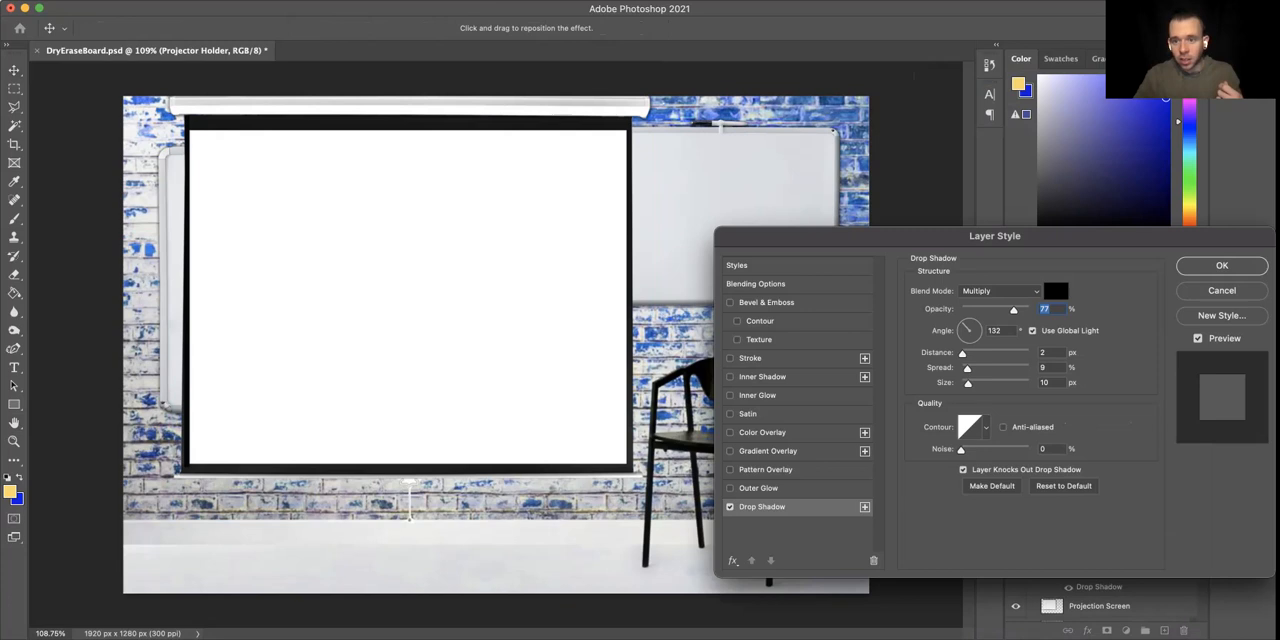
{"action": "left_click_drag", "start_coordinate": [967, 369], "coordinate": [969, 369]}
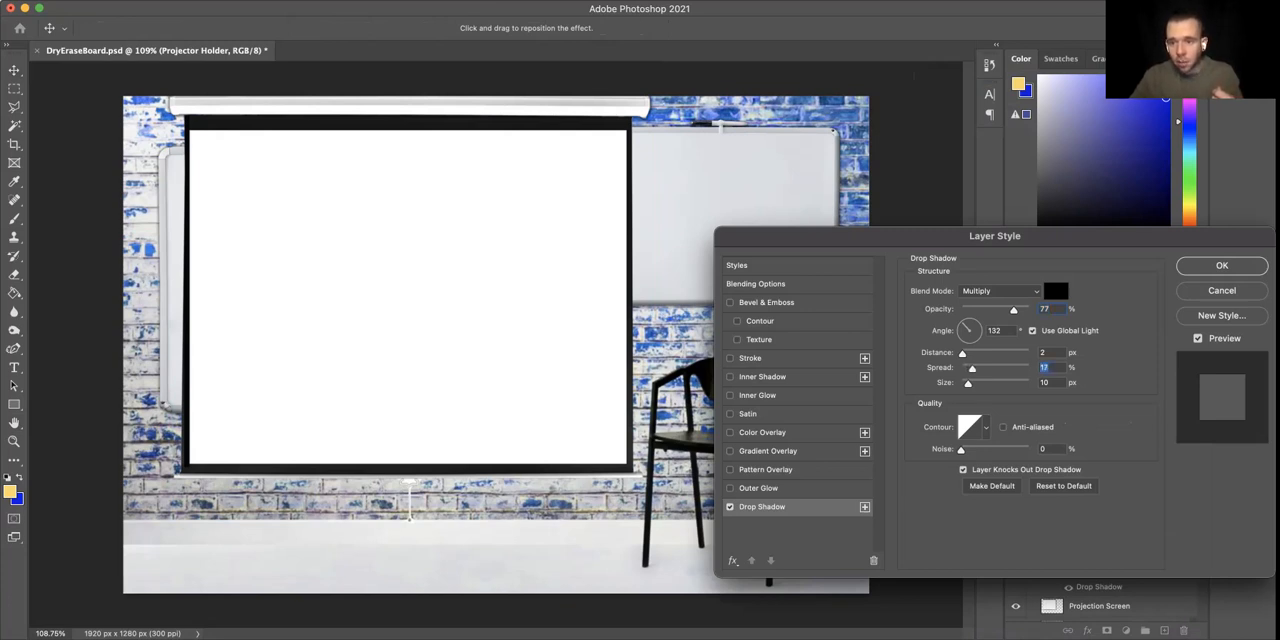
{"action": "left_click_drag", "start_coordinate": [1013, 310], "coordinate": [1009, 310]}
{"action": "left_click", "coordinate": [963, 354]}
{"action": "left_click_drag", "start_coordinate": [1009, 310], "coordinate": [995, 310]}
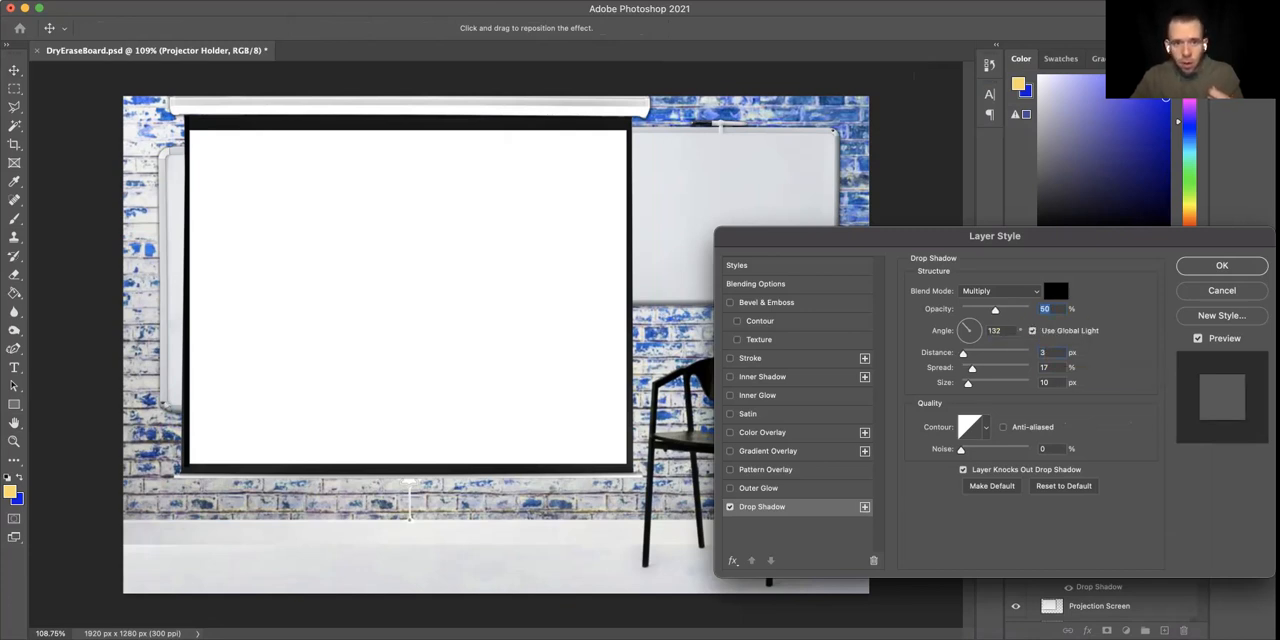
{"action": "key", "text": "Return"}
Add a Drop Shadow effect to the Projection Screen layer through its blending options.
{"action": "right_click", "coordinate": [1111, 606]}
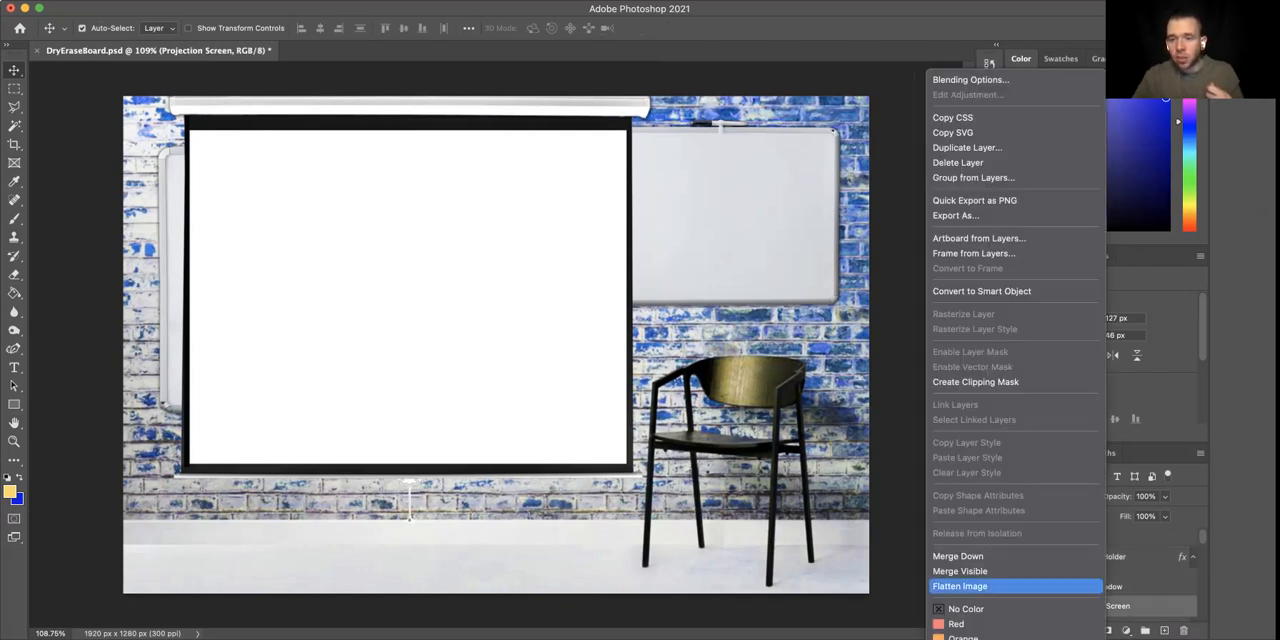
{"action": "left_click", "coordinate": [1020, 80]}
{"action": "left_click", "coordinate": [730, 507]}
{"action": "left_click", "coordinate": [762, 507]}
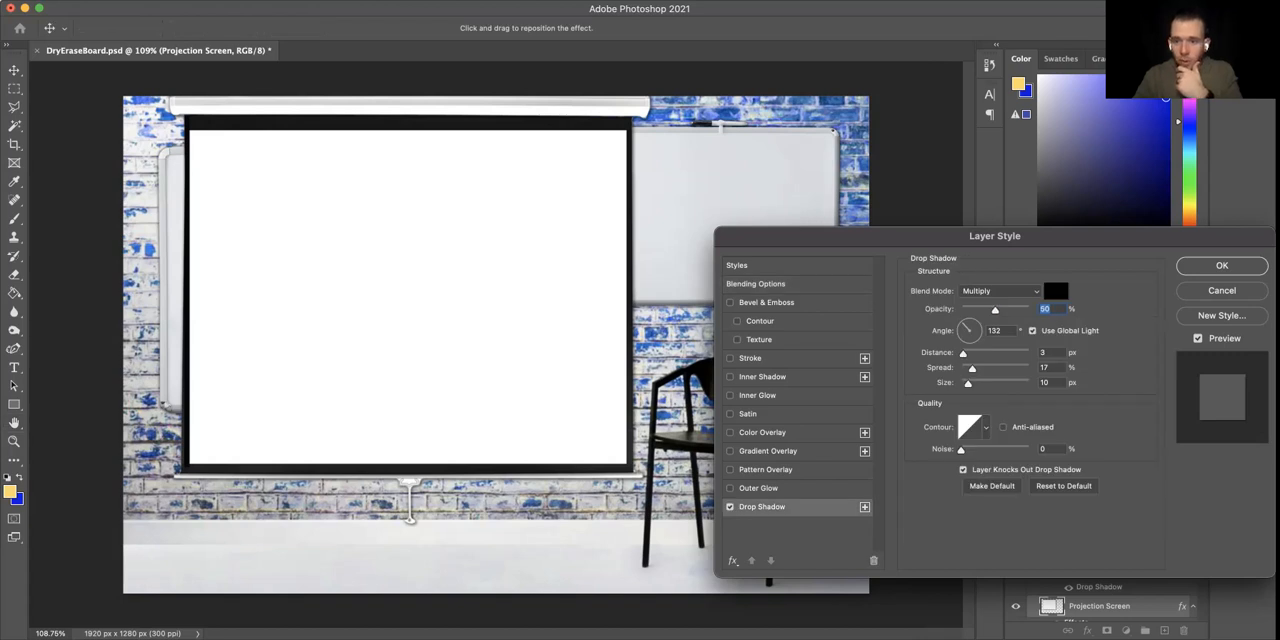
Set the Projection Screen's drop shadow to 10 px distance, 67% spread and 20 px size, and apply it.
{"action": "left_click_drag", "start_coordinate": [963, 354], "coordinate": [975, 354]}
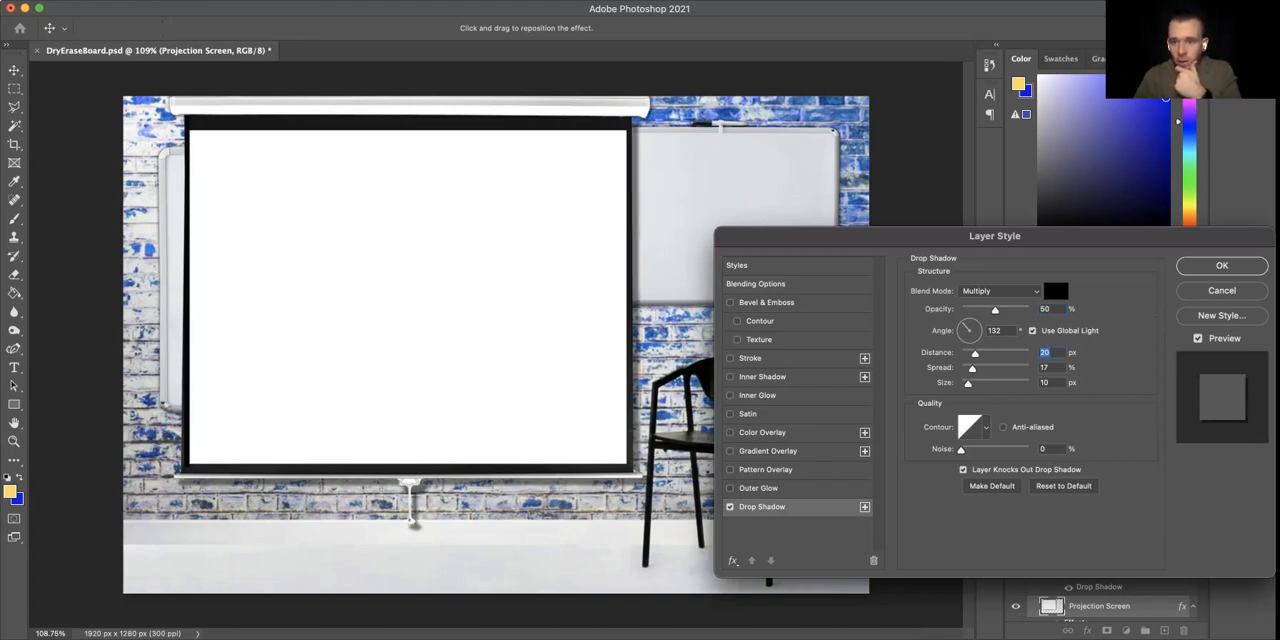
{"action": "key", "text": "Tab"}
{"action": "key", "text": "shift+Up"}
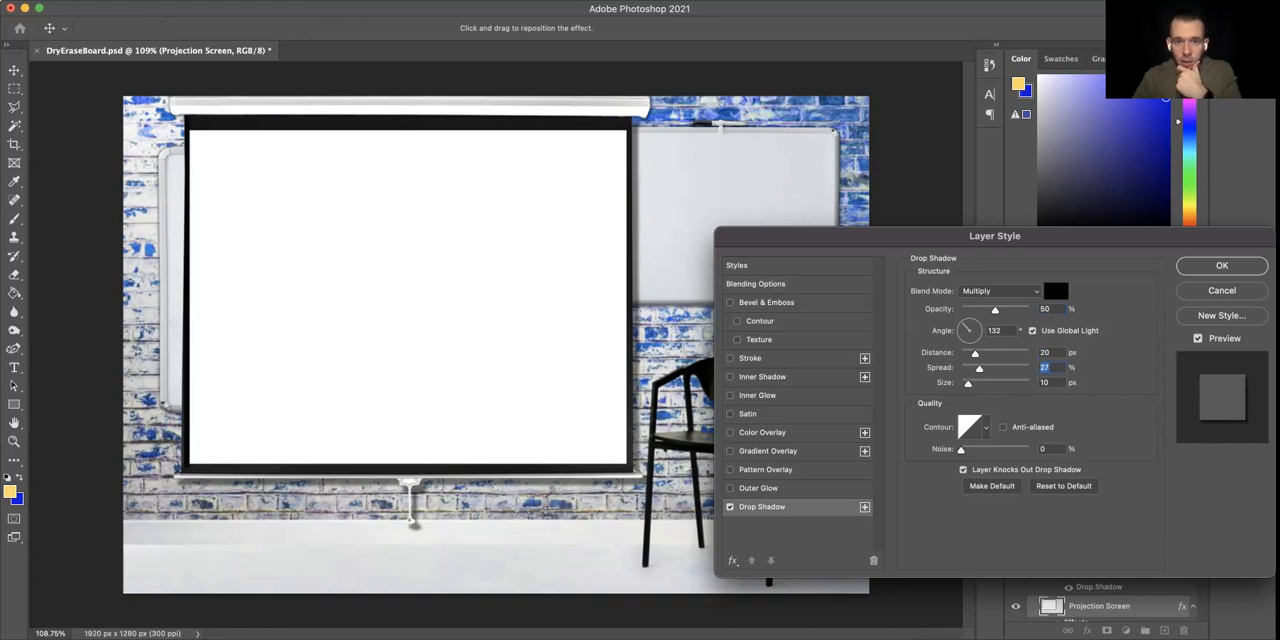
{"action": "key", "text": "shift+Up"}
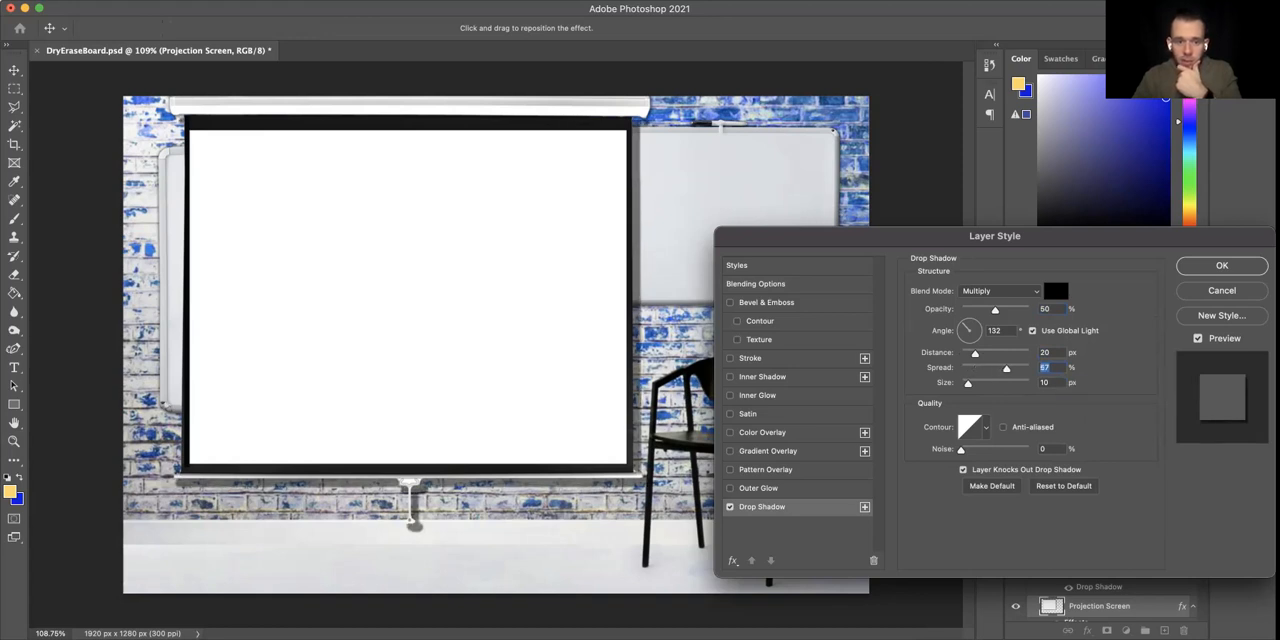
{"action": "key", "text": "Tab"}
{"action": "key", "text": "shift+Up"}
{"action": "key", "text": "shift+Tab"}
{"action": "key", "text": "shift+Tab"}
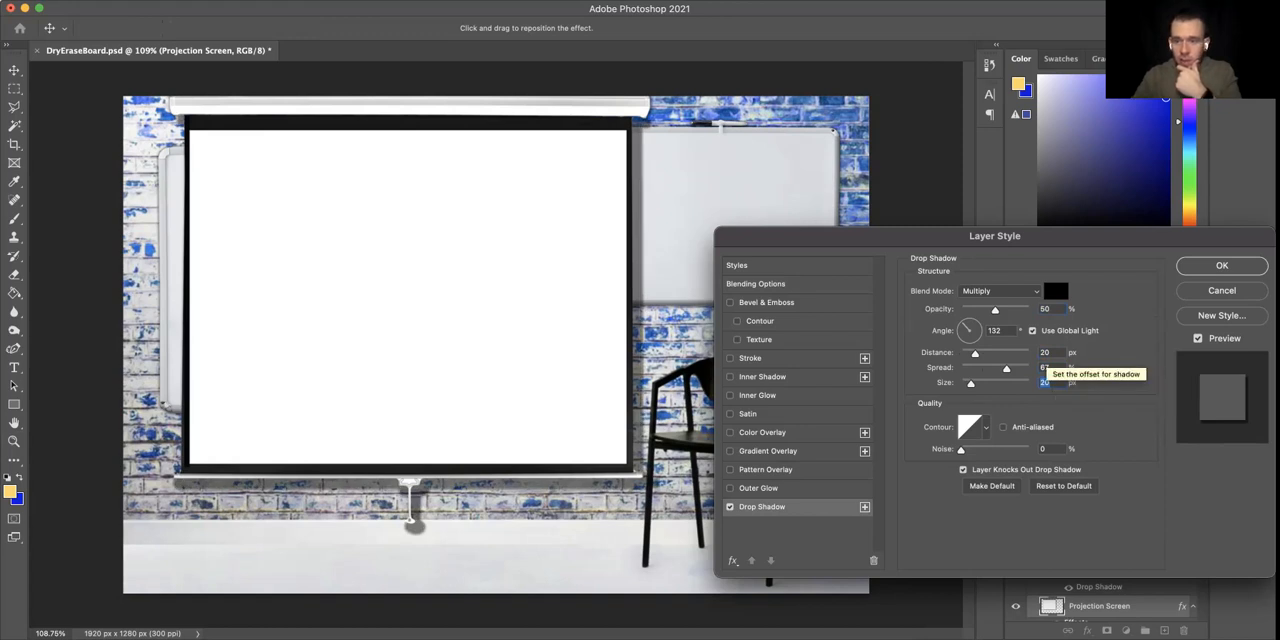
{"action": "key", "text": "shift+Down"}
{"action": "key", "text": "Return"}
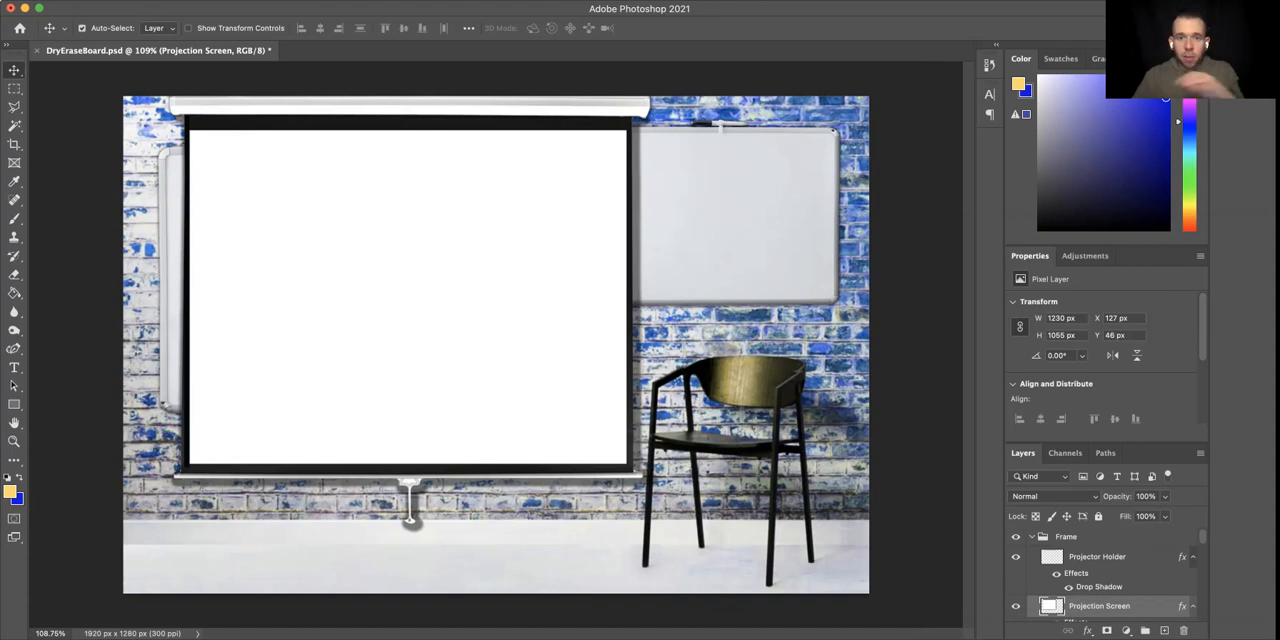
Reopen the Projection Screen's drop shadow settings and reduce the shadow's opacity to about 30%.
{"action": "scroll", "coordinate": [1100, 580], "scroll_direction": "down", "scroll_amount": 4}
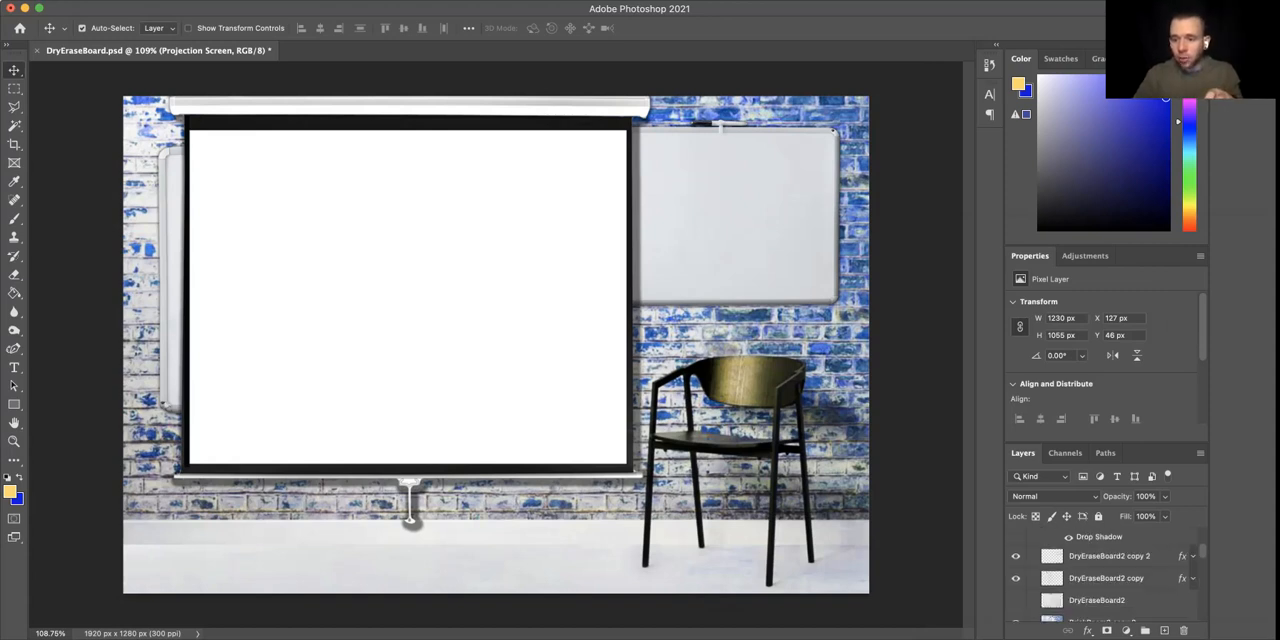
{"action": "double_click", "coordinate": [1099, 537]}
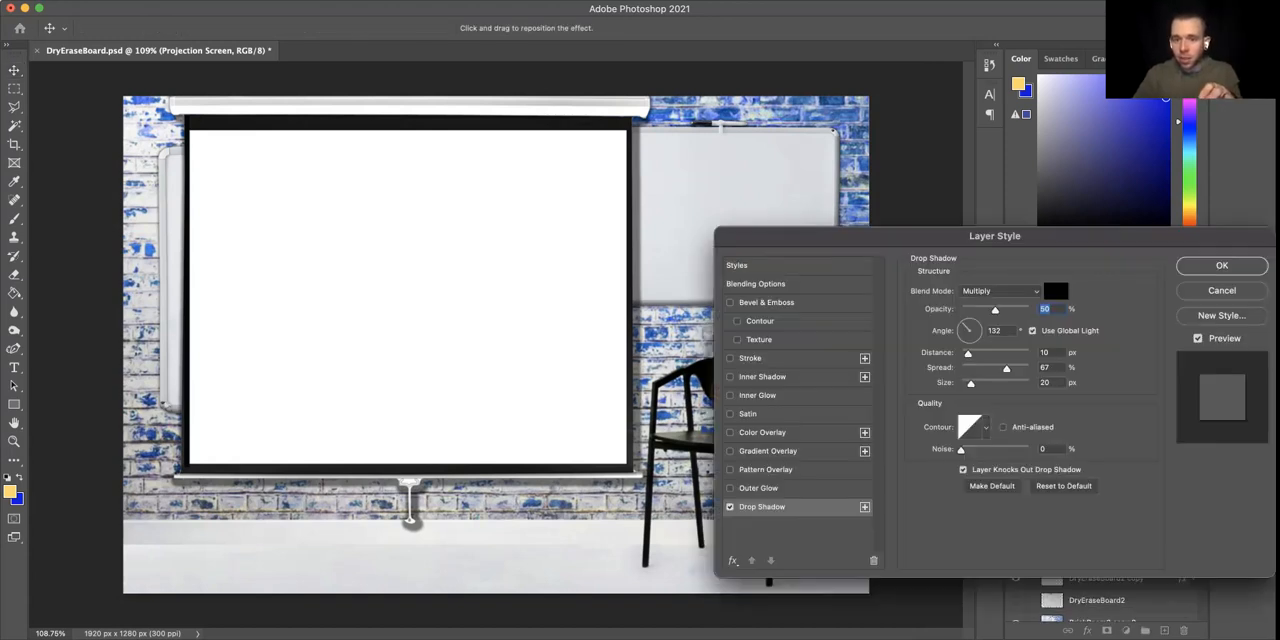
{"action": "left_click_drag", "start_coordinate": [996, 310], "coordinate": [977, 310]}
{"action": "key", "text": "Up"}
{"action": "key", "text": "Up"}
{"action": "key", "text": "Up"}
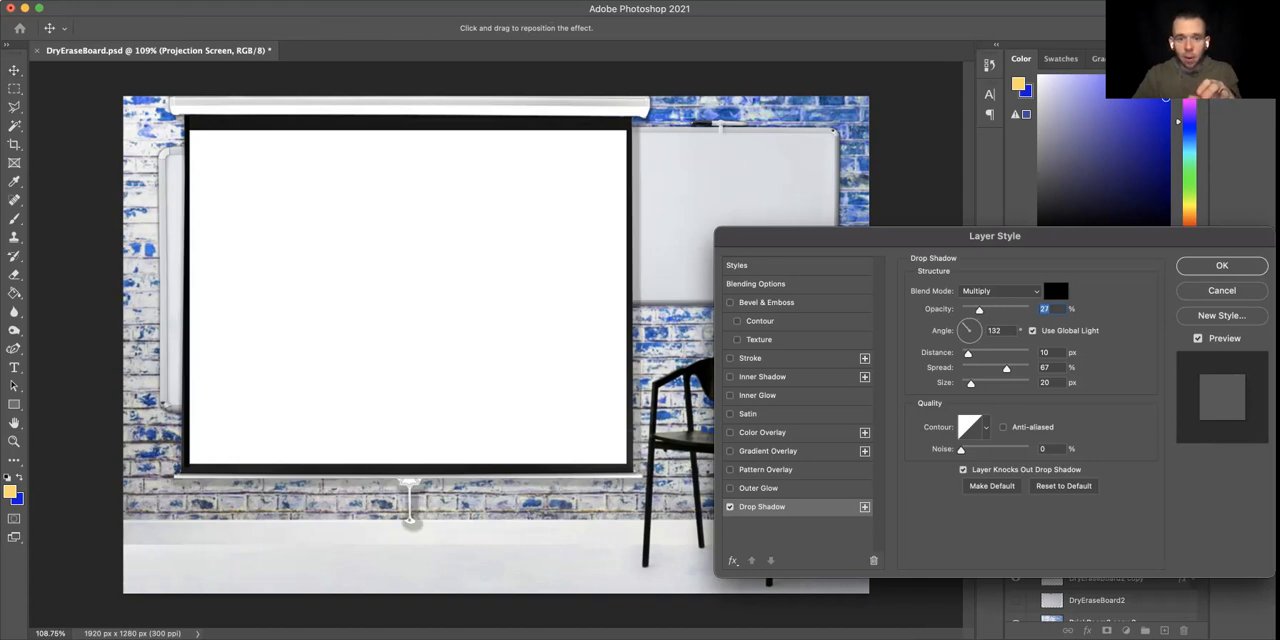
{"action": "key", "text": "Up"}
{"action": "key", "text": "Up"}
{"action": "key", "text": "Up"}
{"action": "key", "text": "Up"}
{"action": "key", "text": "Up"}
{"action": "key", "text": "Up"}
{"action": "key", "text": "Up"}
{"action": "key", "text": "Up"}
{"action": "key", "text": "Return"}
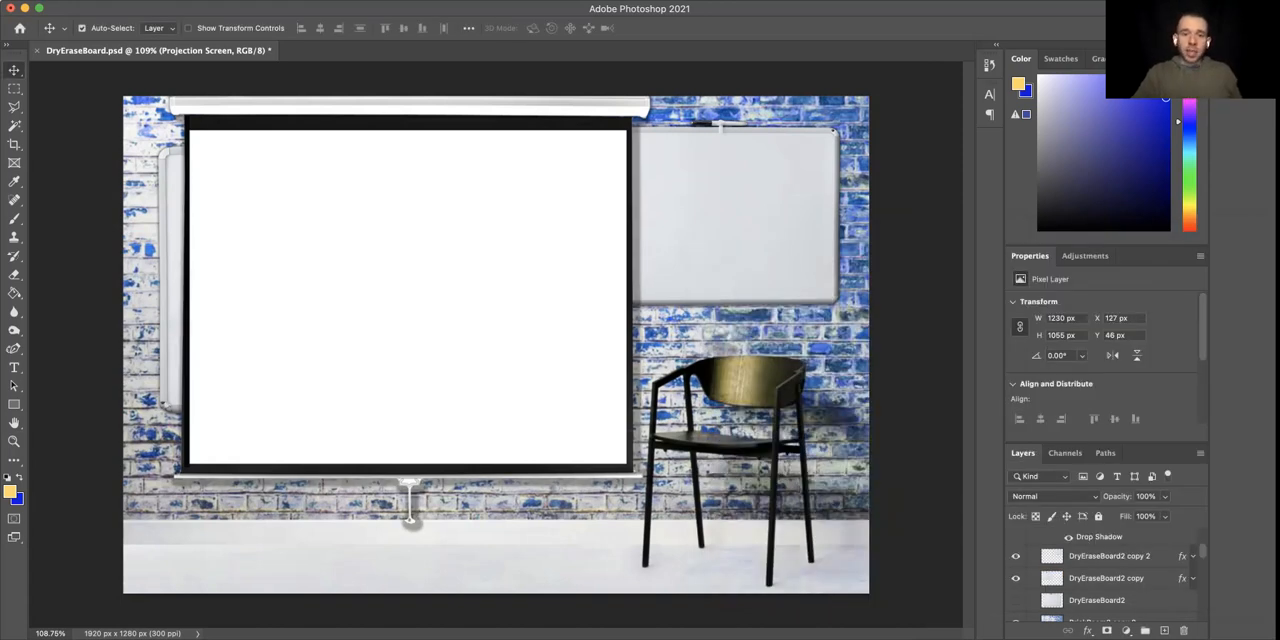
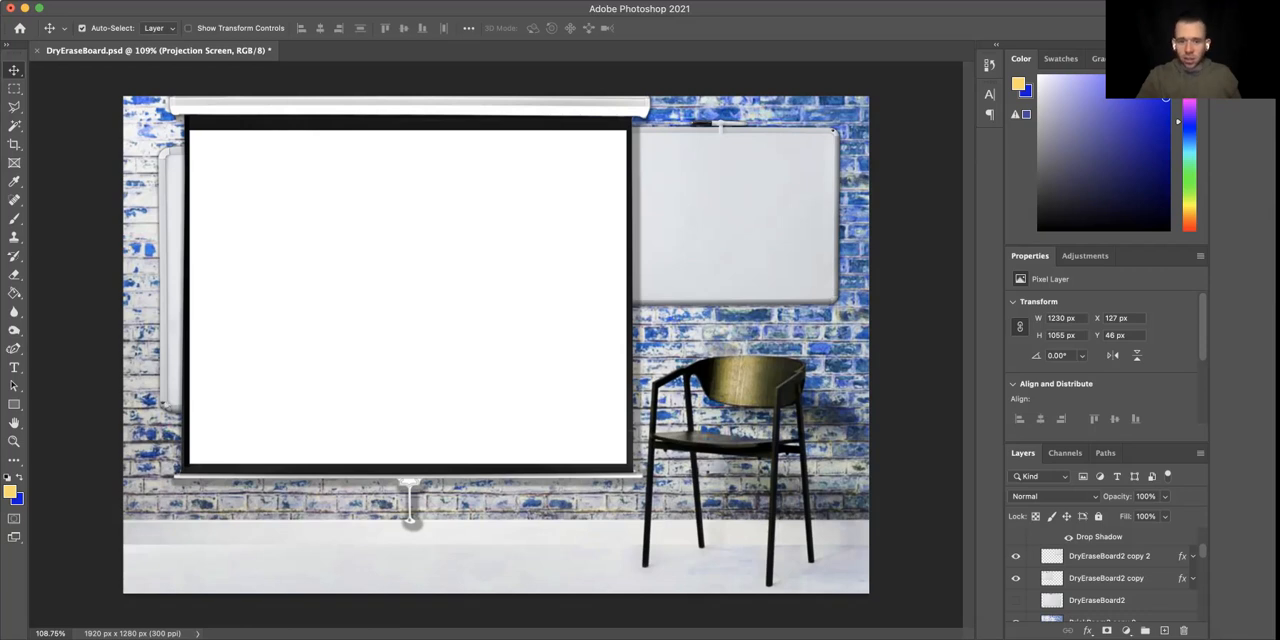
Move the Projection Screen layer vertically to Y 39 px beneath the roller casing.
{"action": "left_click_drag", "start_coordinate": [590, 375], "coordinate": [604, 396]}
{"action": "key", "text": "shift+Up"}
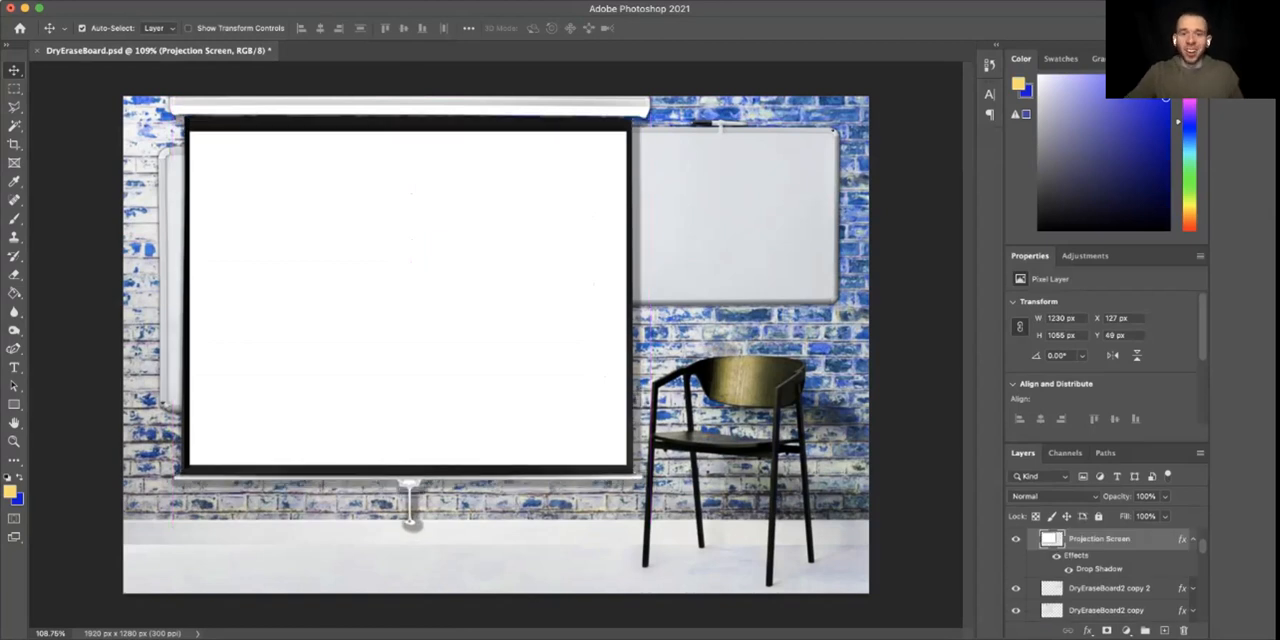
{"action": "key", "text": "shift+Up"}
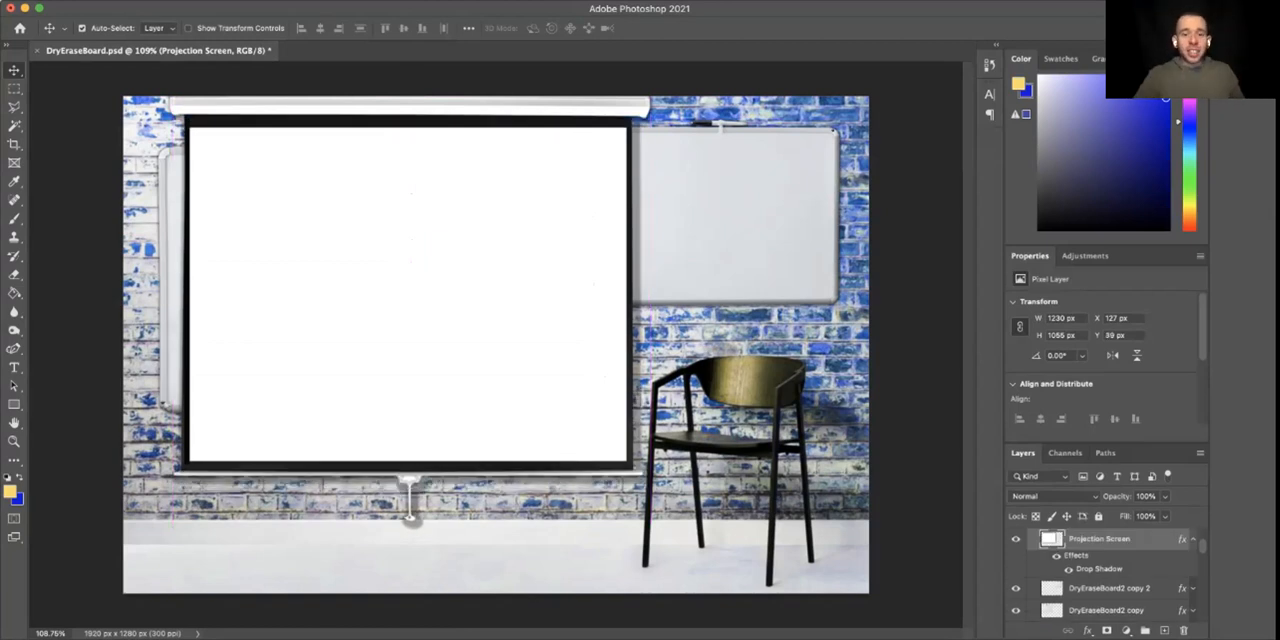
Nudge the Projection Screen layer up 30 px under the roller casing, and back down by the same distance.
{"action": "key", "text": "shift+Up"}
{"action": "key", "text": "shift+Up"}
{"action": "key", "text": "shift+Up"}
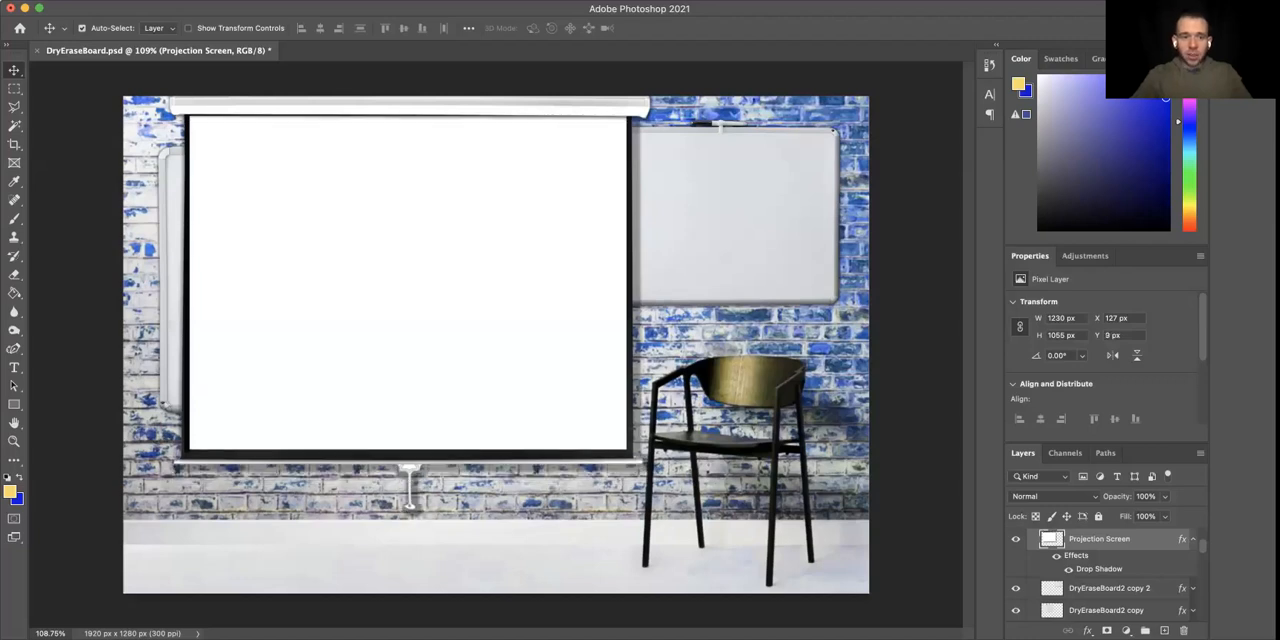
{"action": "key", "text": "shift+Down"}
{"action": "key", "text": "shift+Down"}
{"action": "key", "text": "shift+Down"}
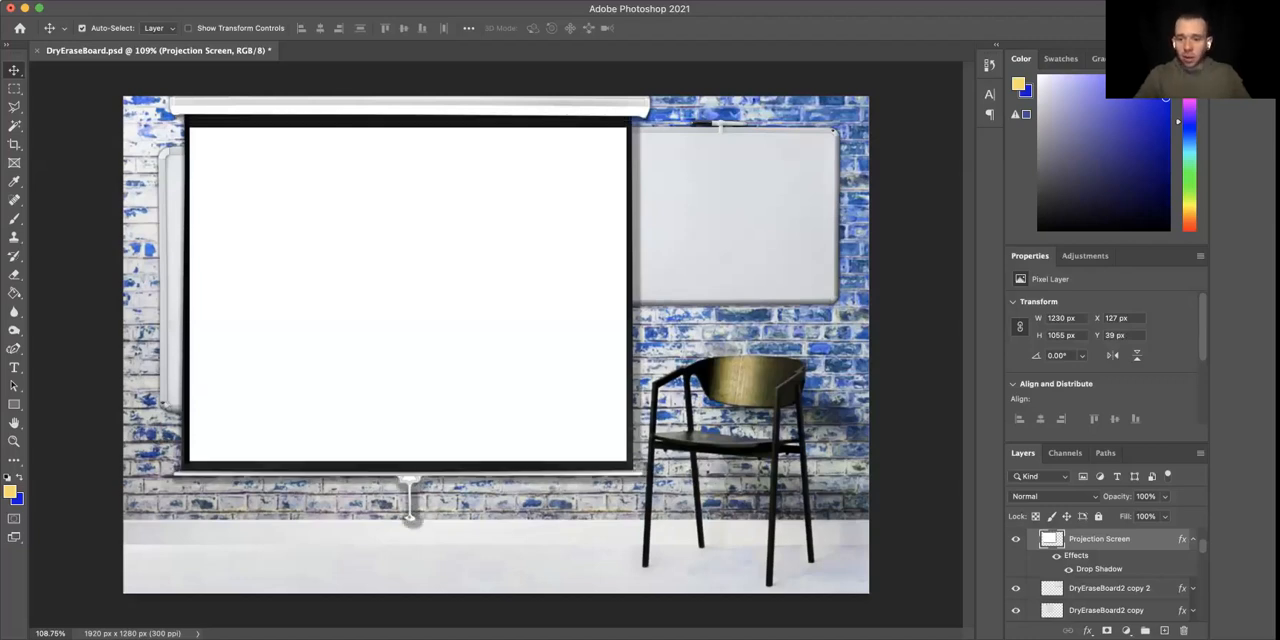
Hide the Projection Screen layer, leaving the Projector Holder layer visible.
{"action": "scroll", "coordinate": [1016, 570], "scroll_direction": "up", "scroll_amount": 3}
{"action": "left_click", "coordinate": [1016, 557]}
{"action": "left_click", "coordinate": [1016, 557]}
{"action": "left_click", "coordinate": [1016, 606]}
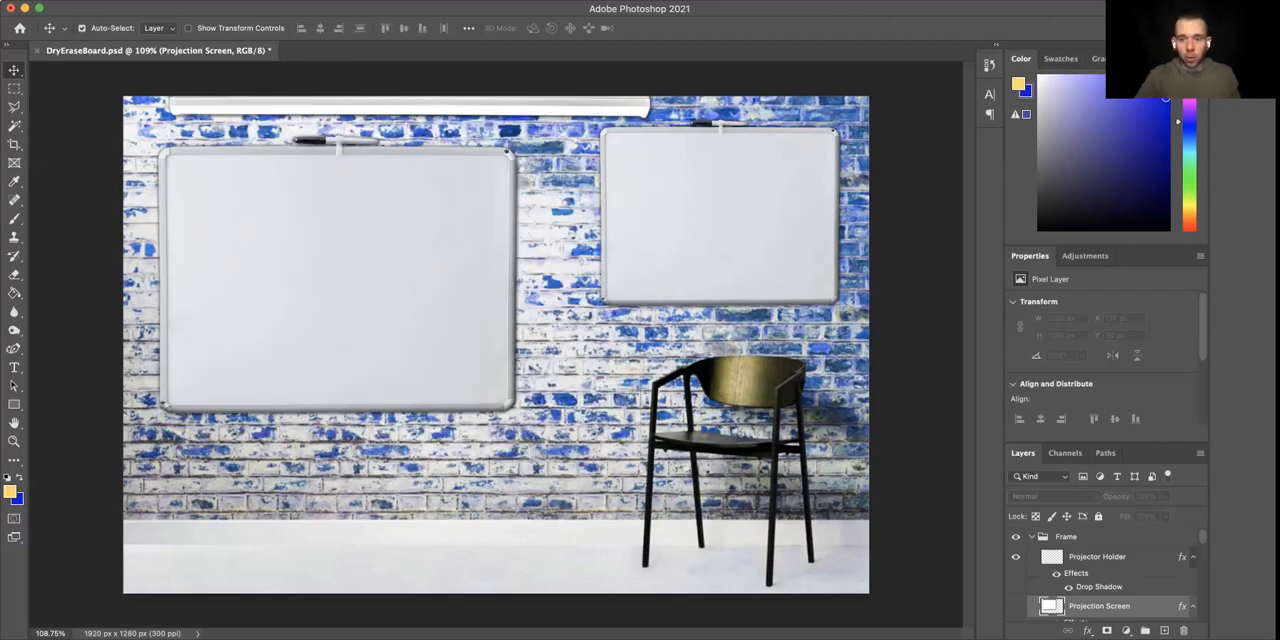
Try duplicating the DryEraseBoard2 copy and DryEraseBoard2 copy 2 layers together and free-transforming the duplicates.
{"action": "scroll", "coordinate": [1100, 580], "scroll_direction": "down", "scroll_amount": 3}
{"action": "left_click", "coordinate": [1109, 592]}
{"action": "scroll", "coordinate": [1109, 592], "scroll_direction": "down", "scroll_amount": 1}
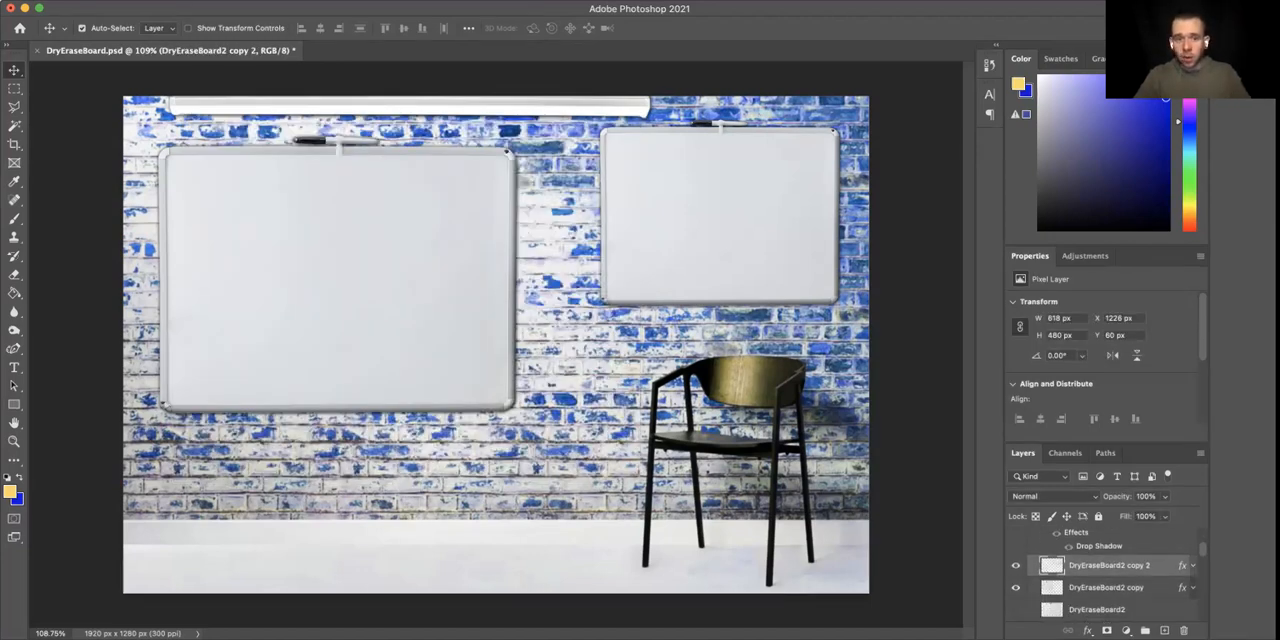
{"action": "scroll", "coordinate": [1086, 578], "scroll_direction": "down", "scroll_amount": 1}
{"action": "left_click", "coordinate": [1086, 576], "text": "shift"}
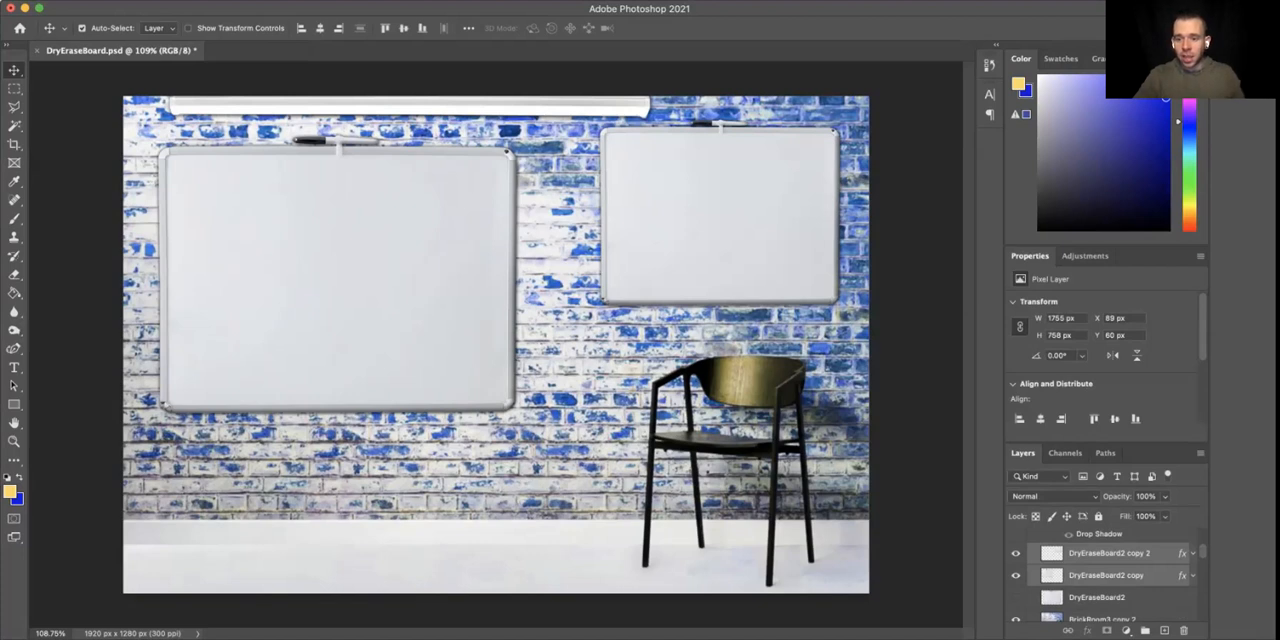
{"action": "right_click", "coordinate": [1085, 575]}
{"action": "left_click", "coordinate": [1127, 147]}
{"action": "key", "text": "Return"}
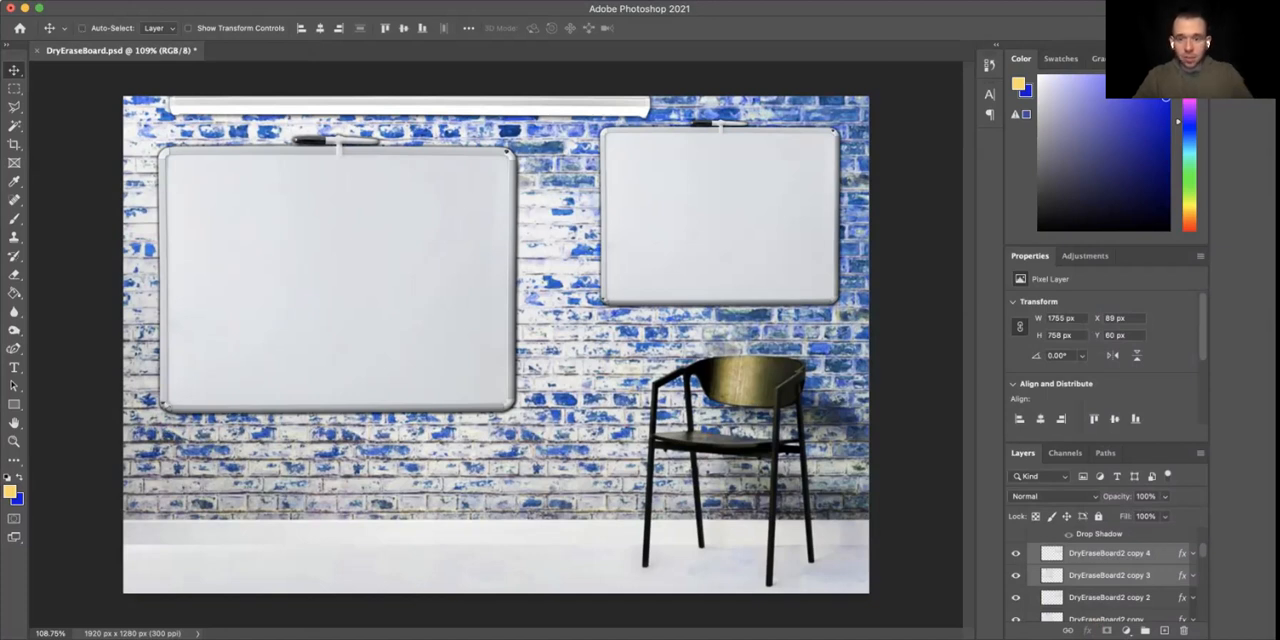
{"action": "key", "text": "ctrl+t"}
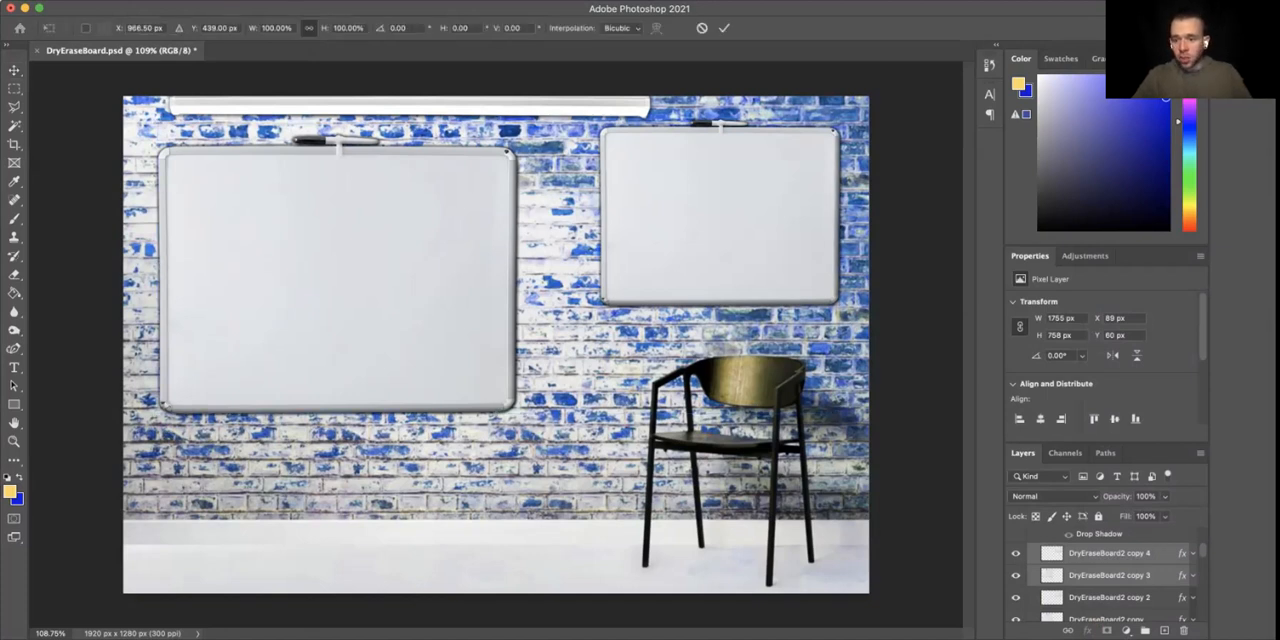
Undo the duplication of the two whiteboard layers.
{"action": "left_click", "coordinate": [1109, 597]}
{"action": "key", "text": "super+z"}
{"action": "key", "text": "super+z"}
{"action": "key", "text": "super+z"}
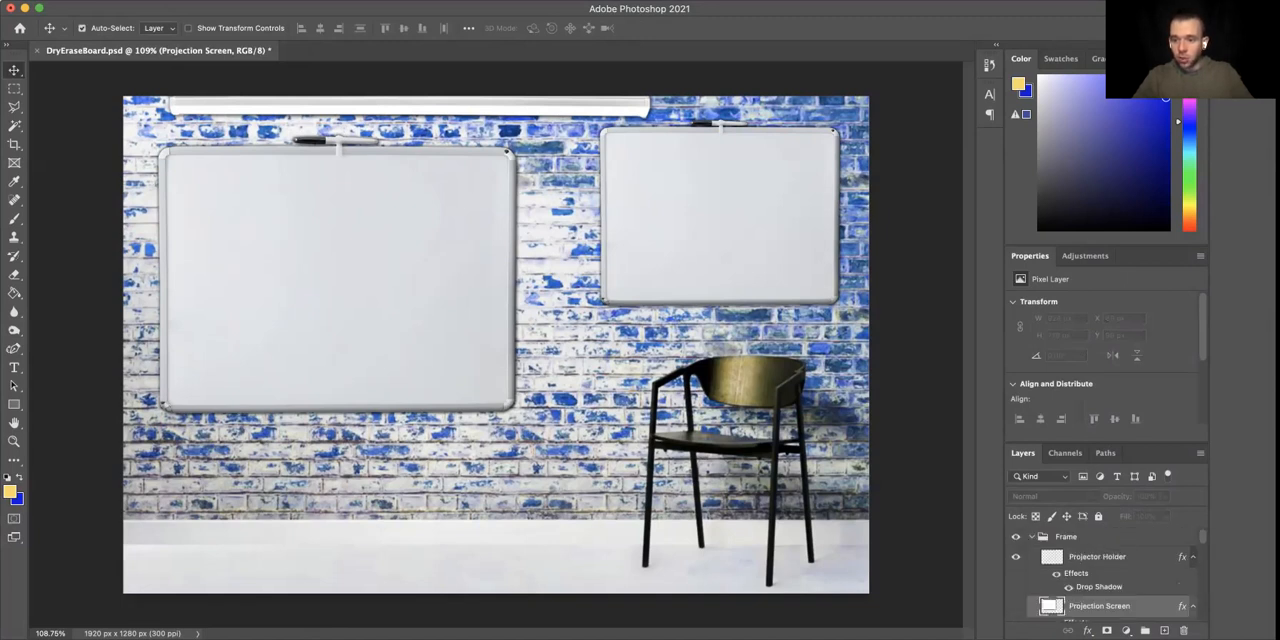
Duplicate the Frame group under the default name.
{"action": "left_click", "coordinate": [1068, 537]}
{"action": "right_click", "coordinate": [1068, 537]}
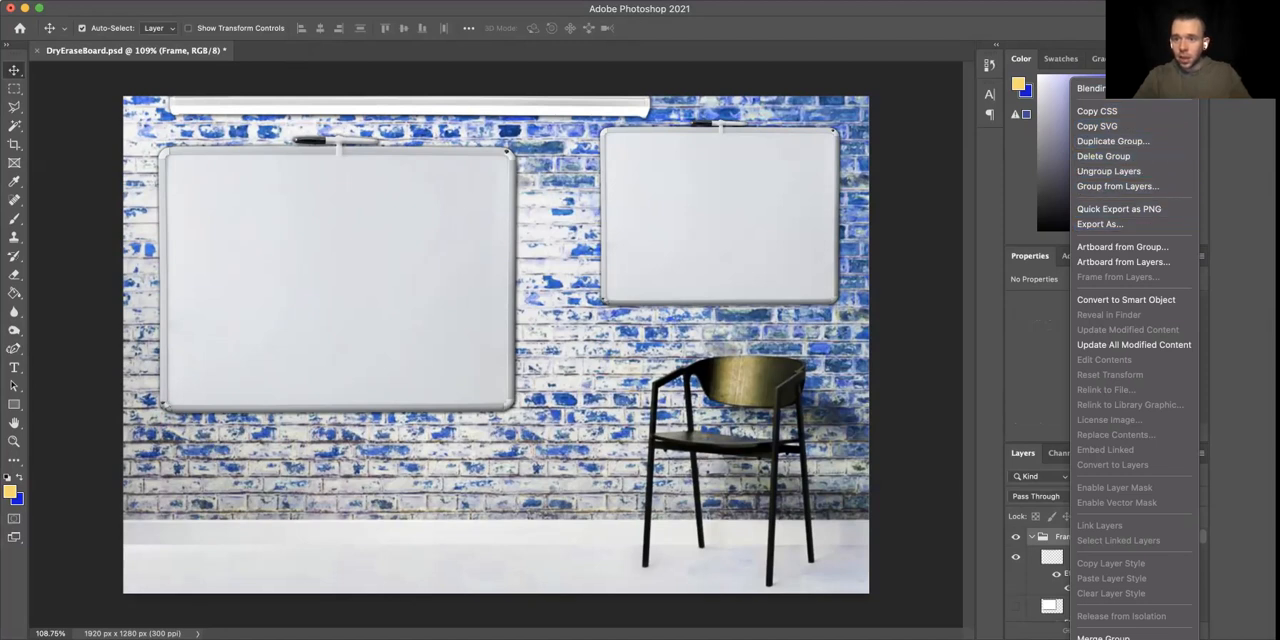
{"action": "left_click", "coordinate": [1112, 141]}
{"action": "key", "text": "Return"}
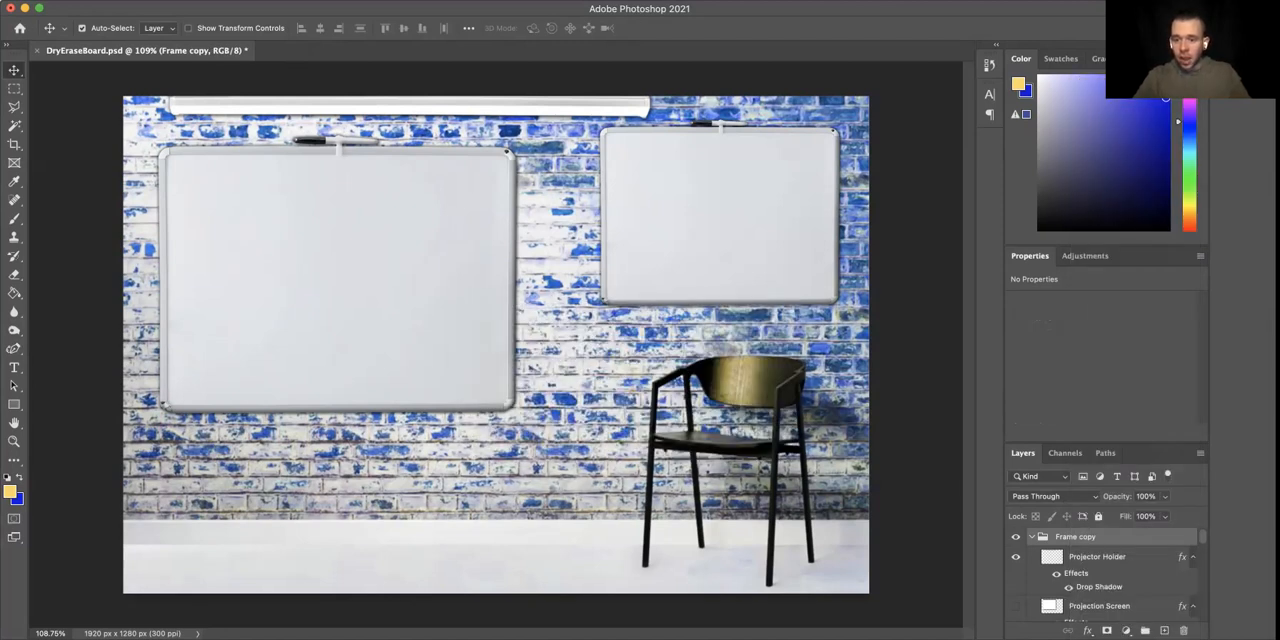
{"action": "left_click", "coordinate": [1032, 537]}
{"action": "right_click", "coordinate": [1071, 537]}
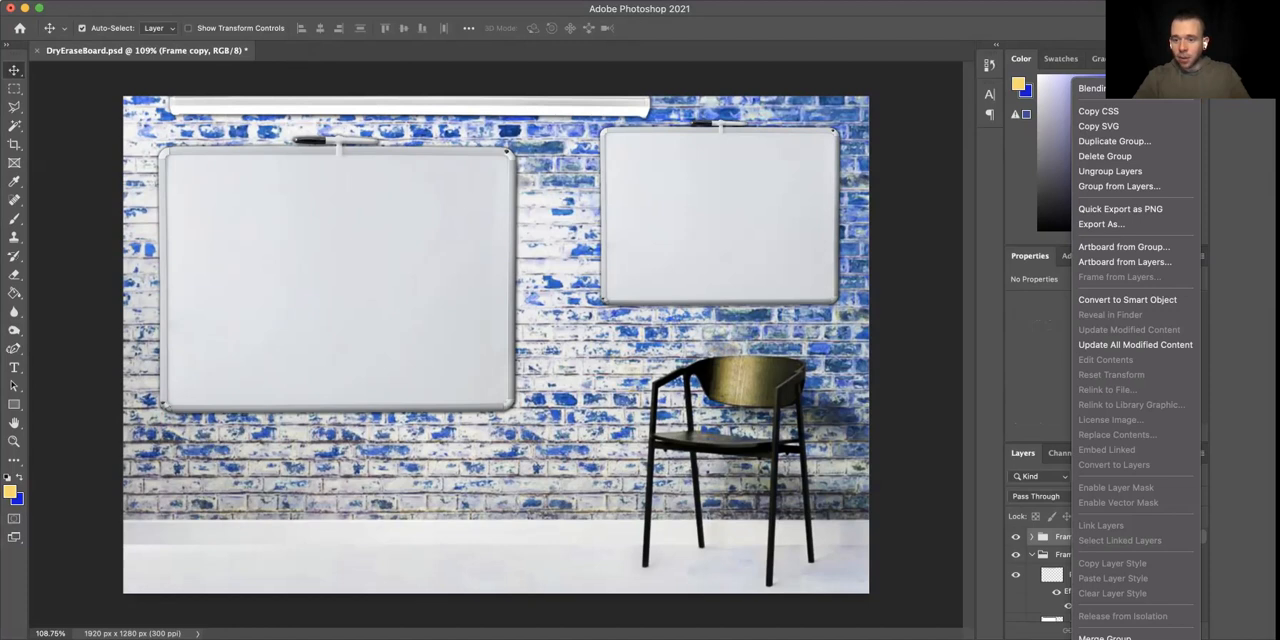
{"action": "left_click", "coordinate": [1032, 537]}
{"action": "left_click", "coordinate": [1032, 537]}
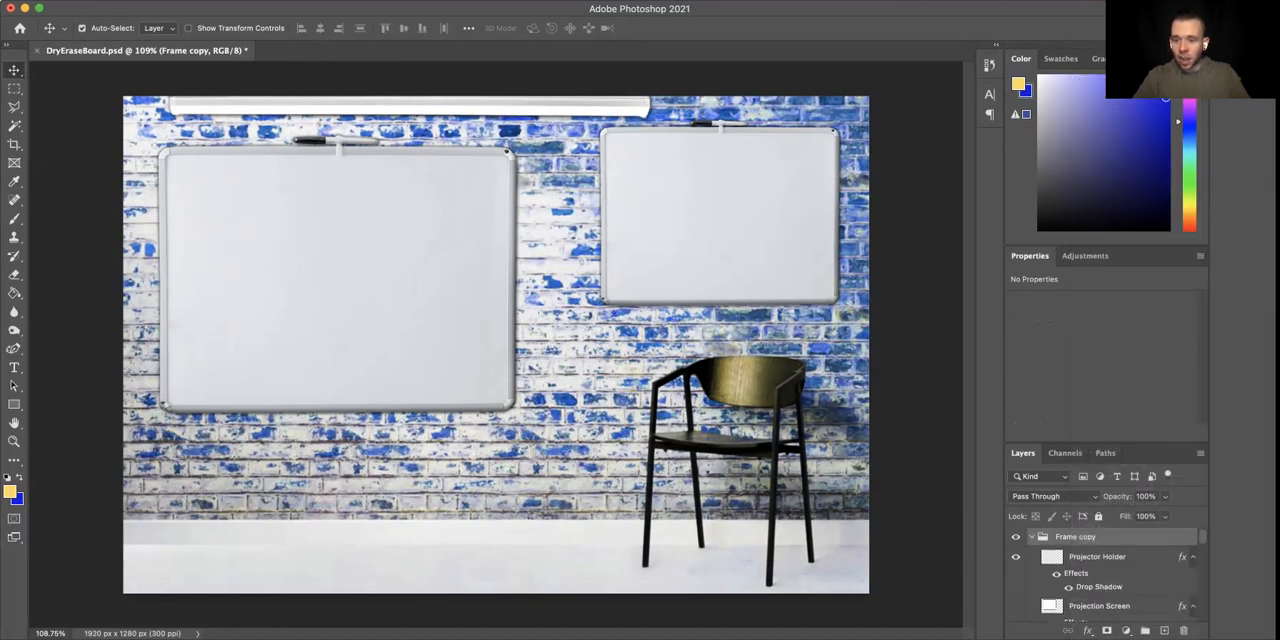
{"action": "left_click", "coordinate": [1097, 557]}
{"action": "scroll", "coordinate": [1097, 565], "scroll_direction": "down", "scroll_amount": 5}
{"action": "scroll", "coordinate": [1097, 565], "scroll_direction": "up", "scroll_amount": 5}
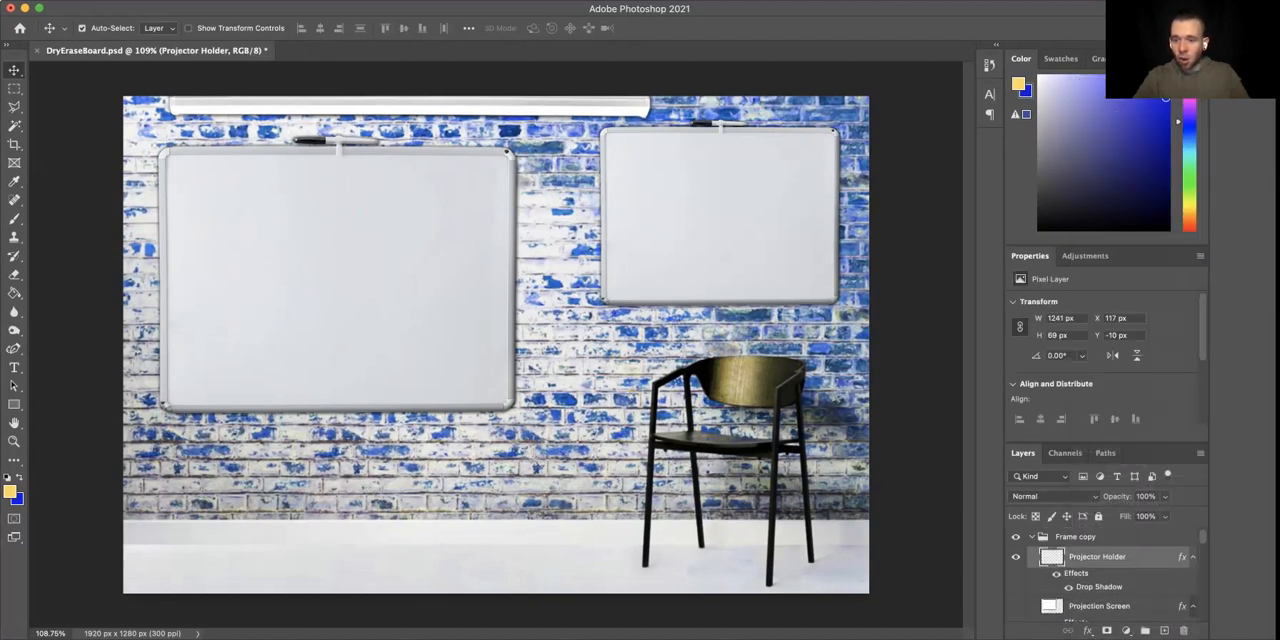
Merge the Frame copy group into a single layer and hide the original Frame group.
{"action": "left_click", "coordinate": [1075, 537]}
{"action": "right_click", "coordinate": [1075, 537]}
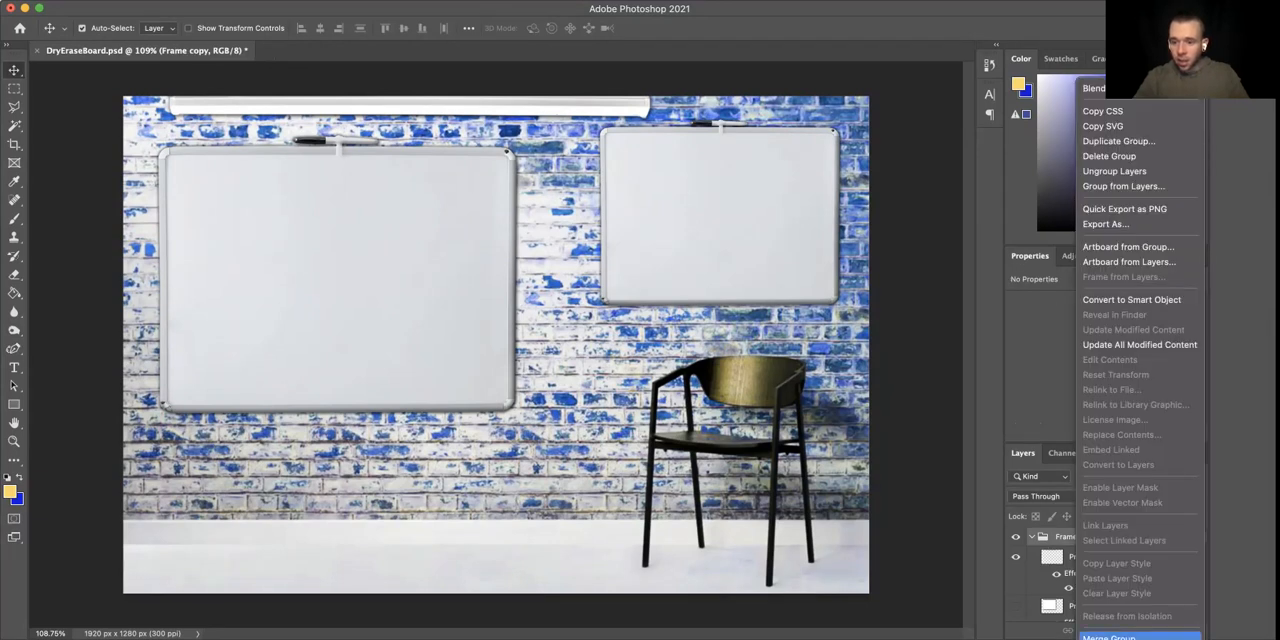
{"action": "left_click", "coordinate": [1110, 636]}
{"action": "left_click", "coordinate": [1016, 559]}
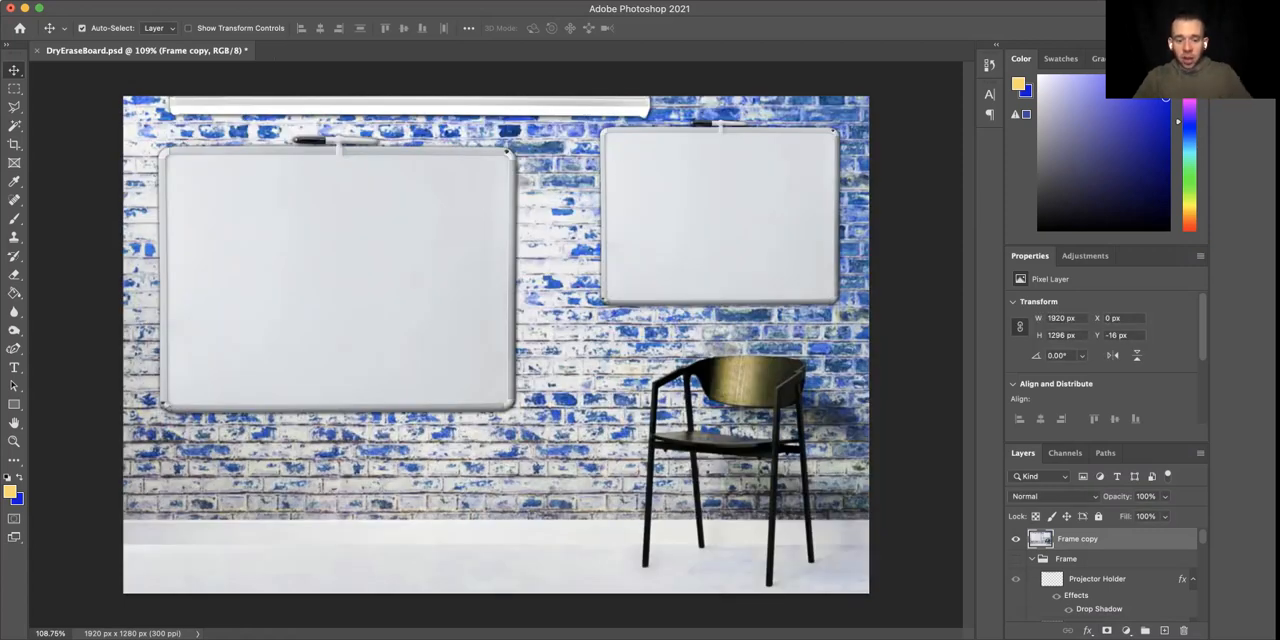
{"action": "key", "text": "ctrl+t"}
{"action": "mouse_move", "coordinate": [568, 208]}
{"action": "left_mouse_down"}
{"action": "mouse_move", "coordinate": [630, 210]}
{"action": "mouse_move", "coordinate": [545, 210]}
{"action": "mouse_move", "coordinate": [660, 208]}
{"action": "mouse_move", "coordinate": [531, 208]}
{"action": "mouse_move", "coordinate": [566, 208]}
{"action": "left_mouse_up"}
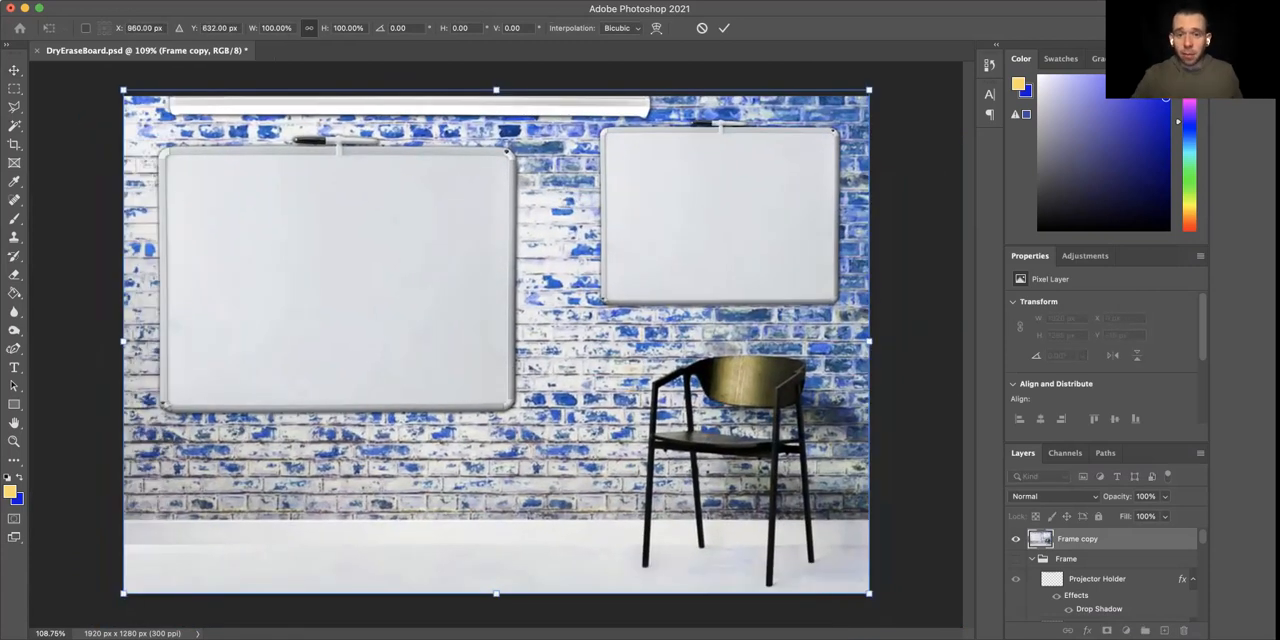
{"action": "key", "text": "Return"}
Duplicate the merged Frame copy layer and hide the layer it was duplicated from.
{"action": "right_click", "coordinate": [1077, 538]}
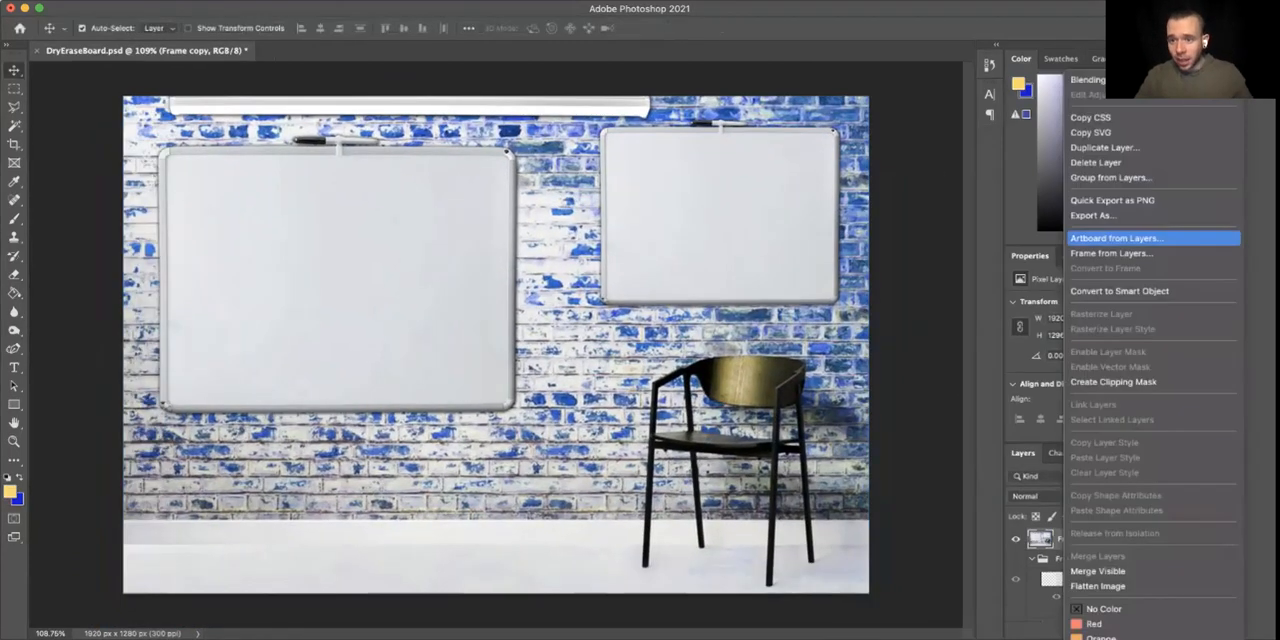
{"action": "left_click", "coordinate": [1100, 146]}
{"action": "key", "text": "Return"}
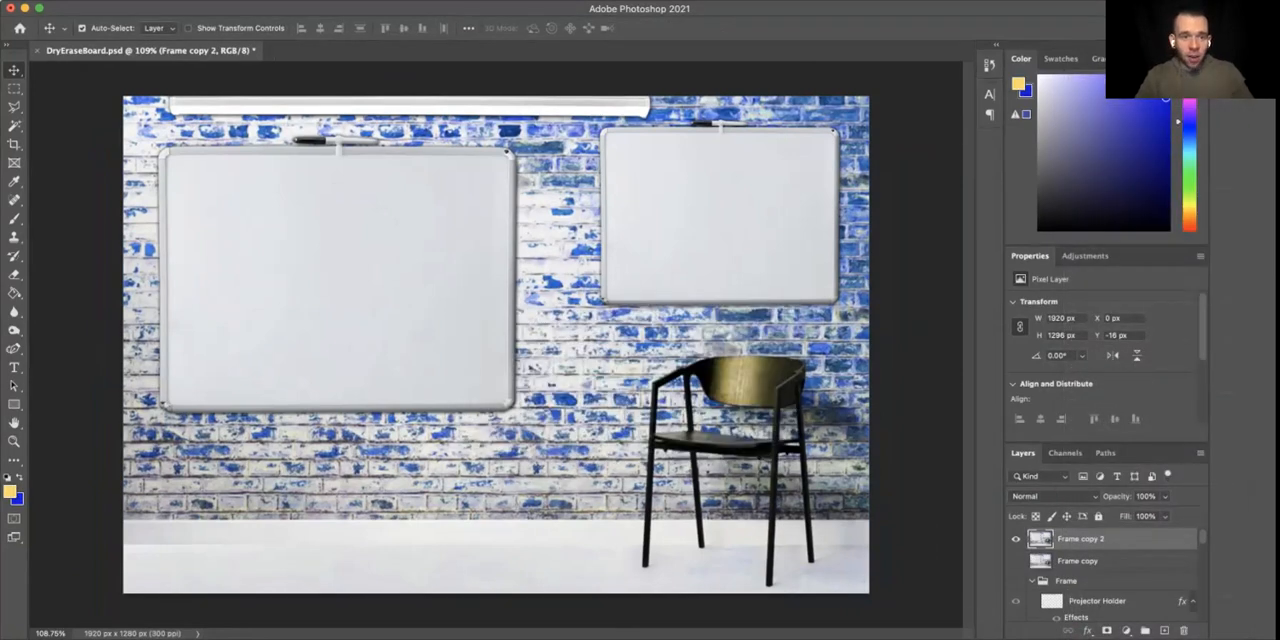
{"action": "scroll", "coordinate": [496, 344], "scroll_direction": "up", "scroll_amount": 3}
{"action": "scroll", "coordinate": [496, 344], "scroll_direction": "left", "scroll_amount": 4}
{"action": "scroll", "coordinate": [496, 344], "scroll_direction": "up", "scroll_amount": 3}
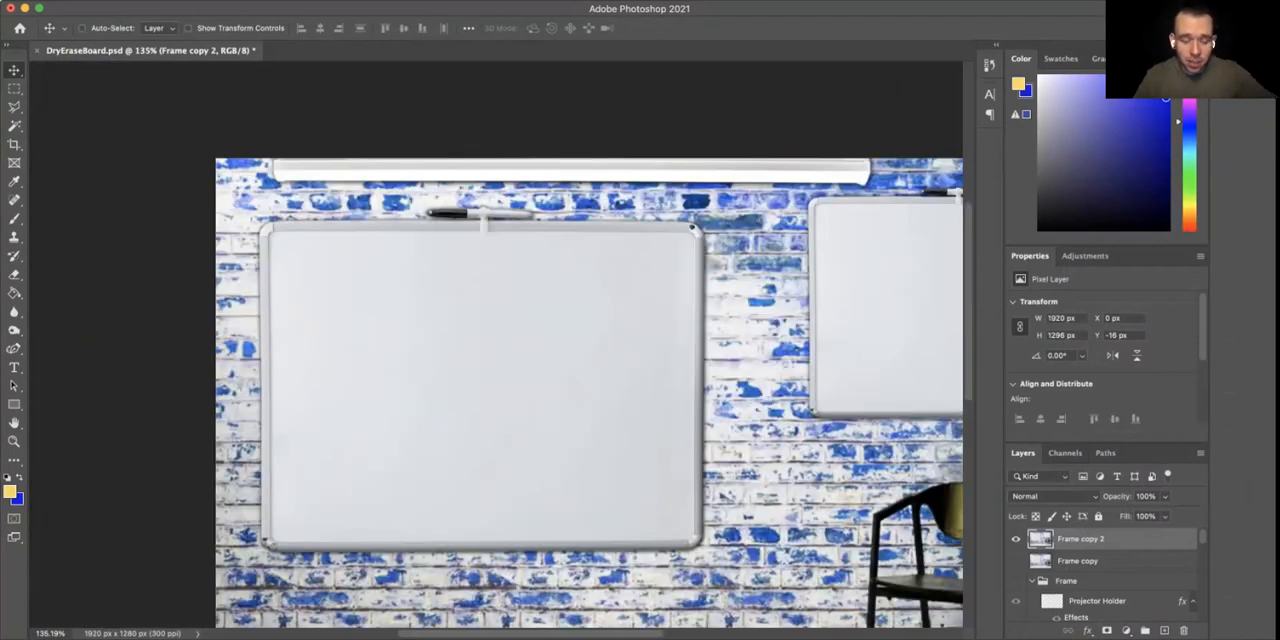
{"action": "key", "text": "super+t"}
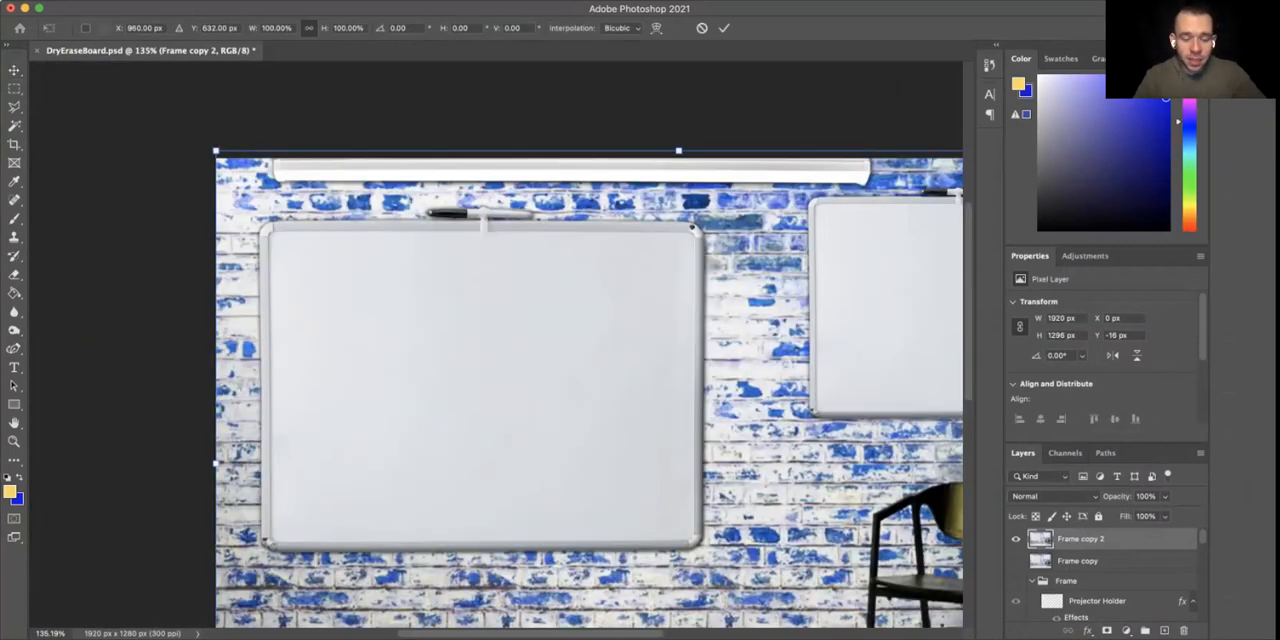
{"action": "key", "text": "Return"}
Erase a straight strip down the inner left edge of the large whiteboard with the 42 px Eraser.
{"action": "key", "text": "e"}
{"action": "scroll", "coordinate": [407, 323], "scroll_direction": "up", "scroll_amount": 5}
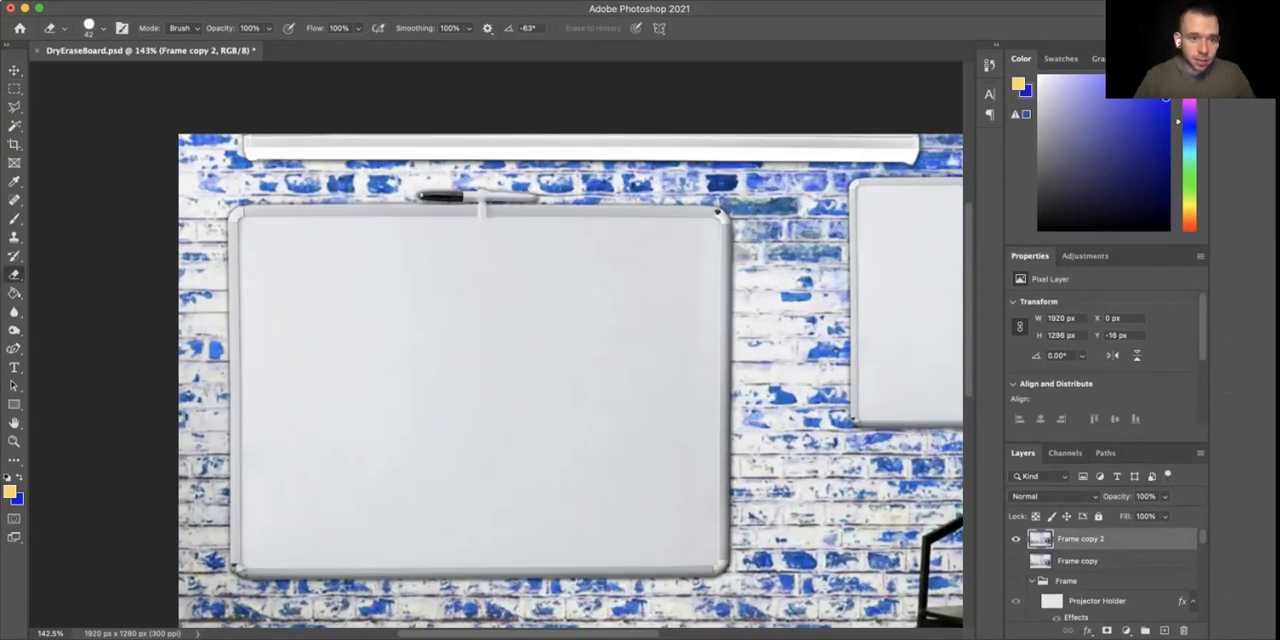
{"action": "left_click", "coordinate": [226, 206]}
{"action": "scroll", "coordinate": [550, 350], "scroll_direction": "down", "scroll_amount": 3}
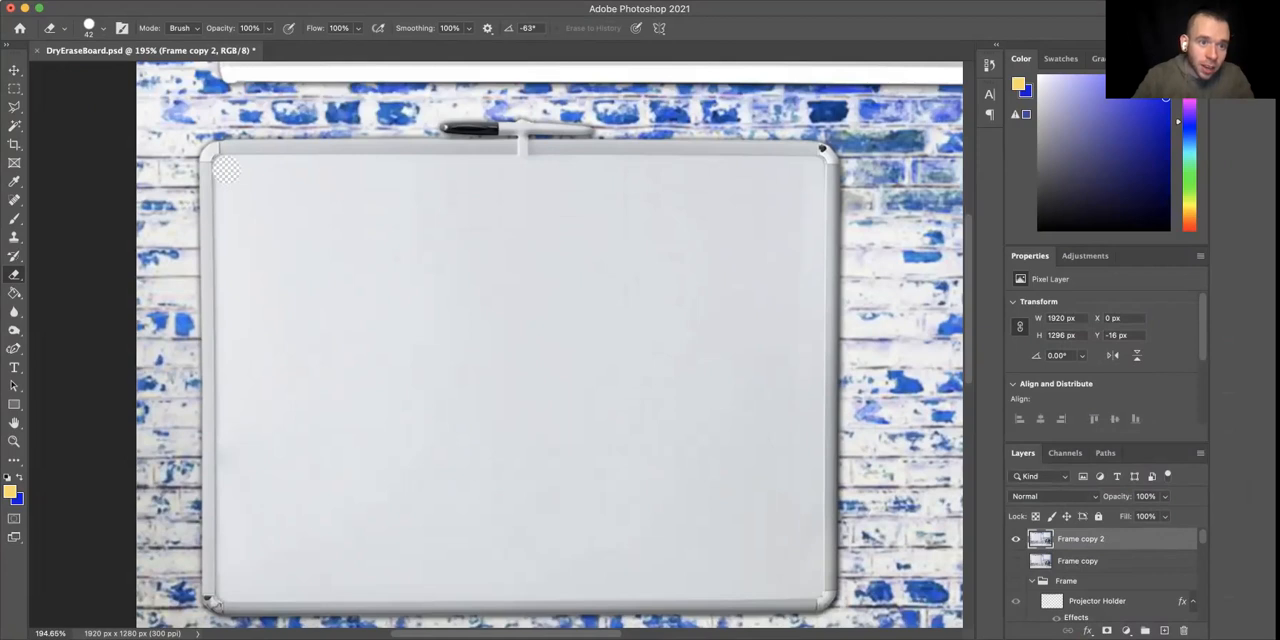
{"action": "left_click", "coordinate": [227, 256], "text": "shift"}
{"action": "scroll", "coordinate": [228, 256], "scroll_direction": "down", "scroll_amount": 5}
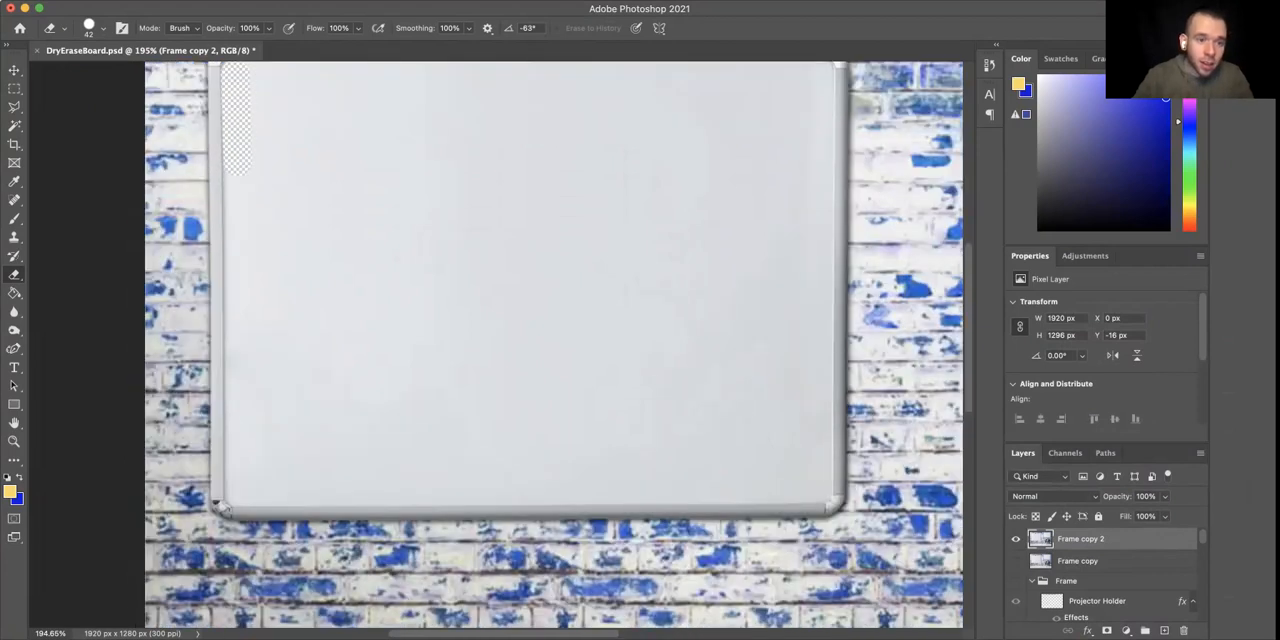
{"action": "left_click", "coordinate": [239, 250], "text": "shift"}
{"action": "scroll", "coordinate": [239, 250], "scroll_direction": "down", "scroll_amount": 5}
{"action": "left_click", "coordinate": [241, 322], "text": "shift"}
{"action": "left_click", "coordinate": [239, 404], "text": "shift"}
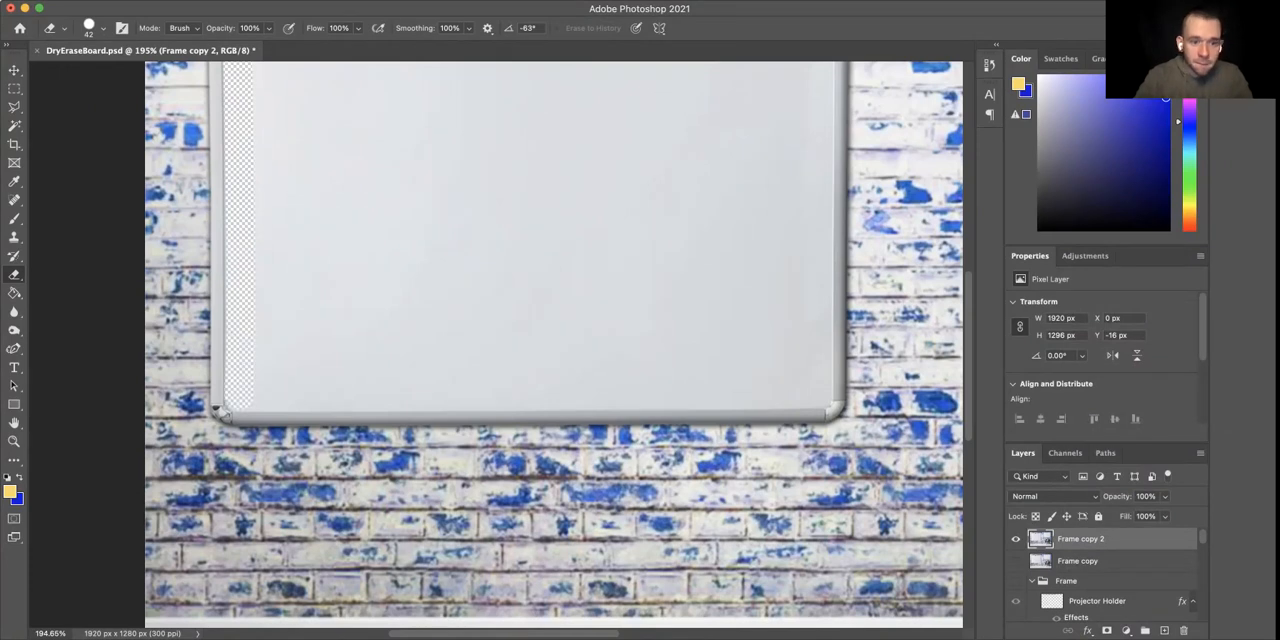
Erase a straight strip along the inner bottom edge of the large whiteboard, reaching its right corner.
{"action": "left_click", "coordinate": [375, 399], "text": "shift"}
{"action": "left_click", "coordinate": [493, 399], "text": "shift"}
{"action": "left_click", "coordinate": [659, 399], "text": "shift"}
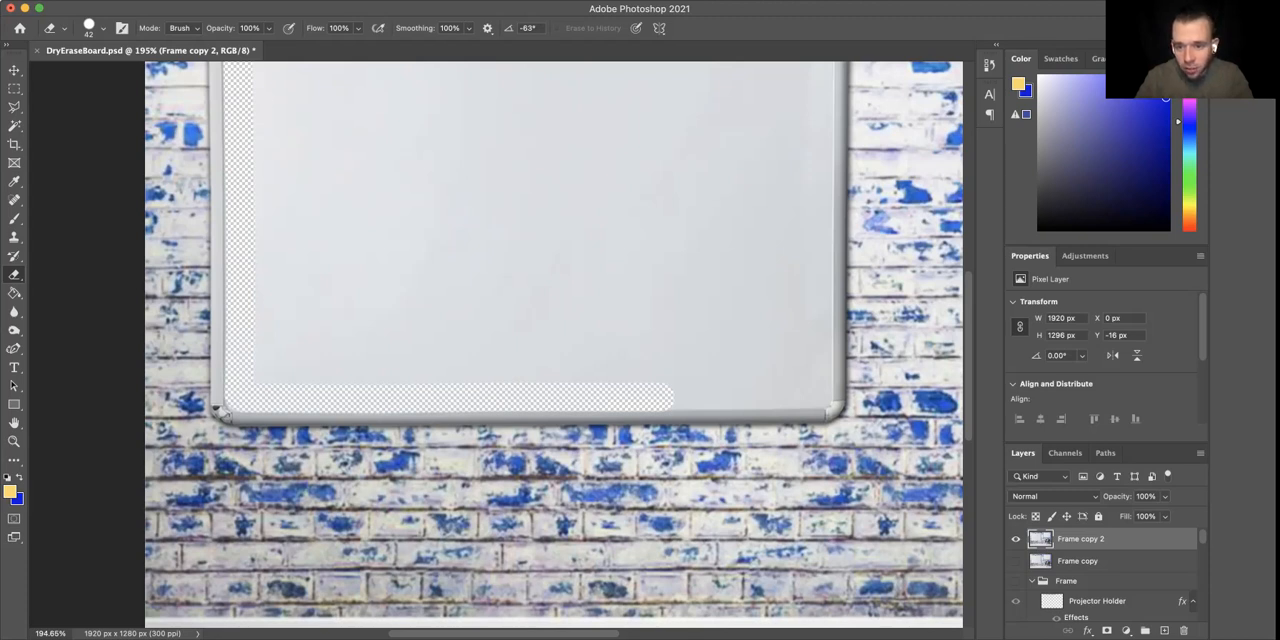
{"action": "left_click", "coordinate": [783, 398], "text": "shift"}
{"action": "left_click", "coordinate": [813, 397], "text": "shift"}
Erase straight strips along the inner right and top edges of the large whiteboard, closing the transparent border.
{"action": "scroll", "coordinate": [813, 397], "scroll_direction": "up", "scroll_amount": 5}
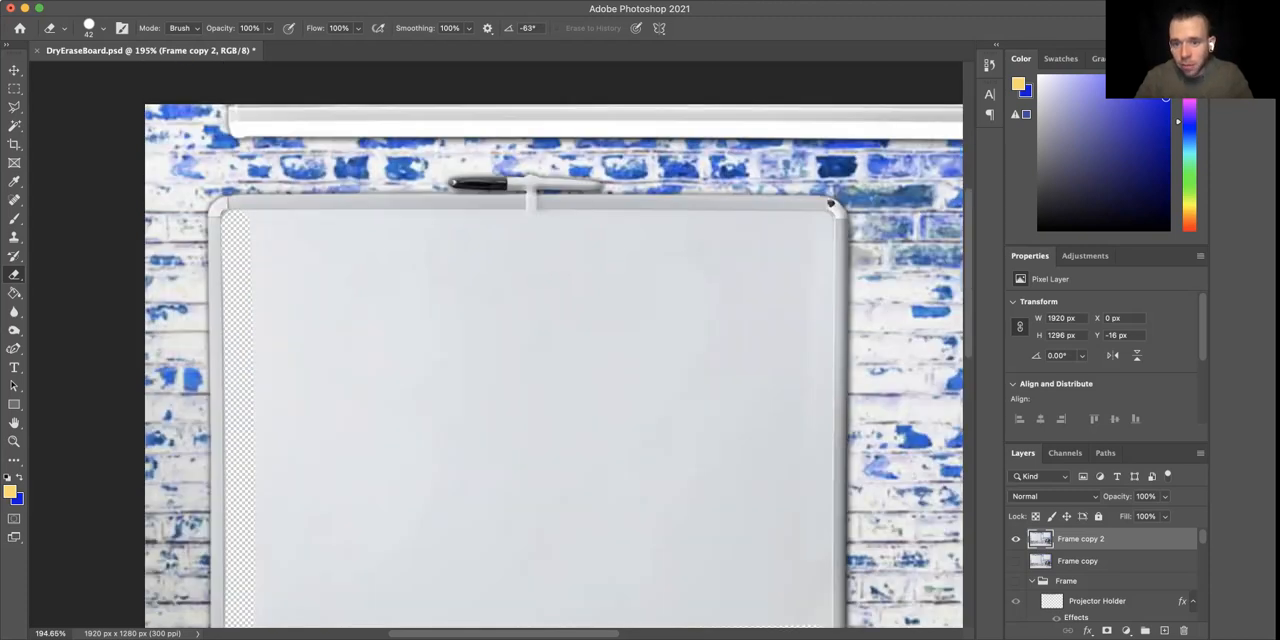
{"action": "scroll", "coordinate": [829, 203], "scroll_direction": "up", "scroll_amount": 2}
{"action": "left_click", "coordinate": [830, 264], "text": "shift"}
{"action": "left_click", "coordinate": [821, 288], "text": "shift"}
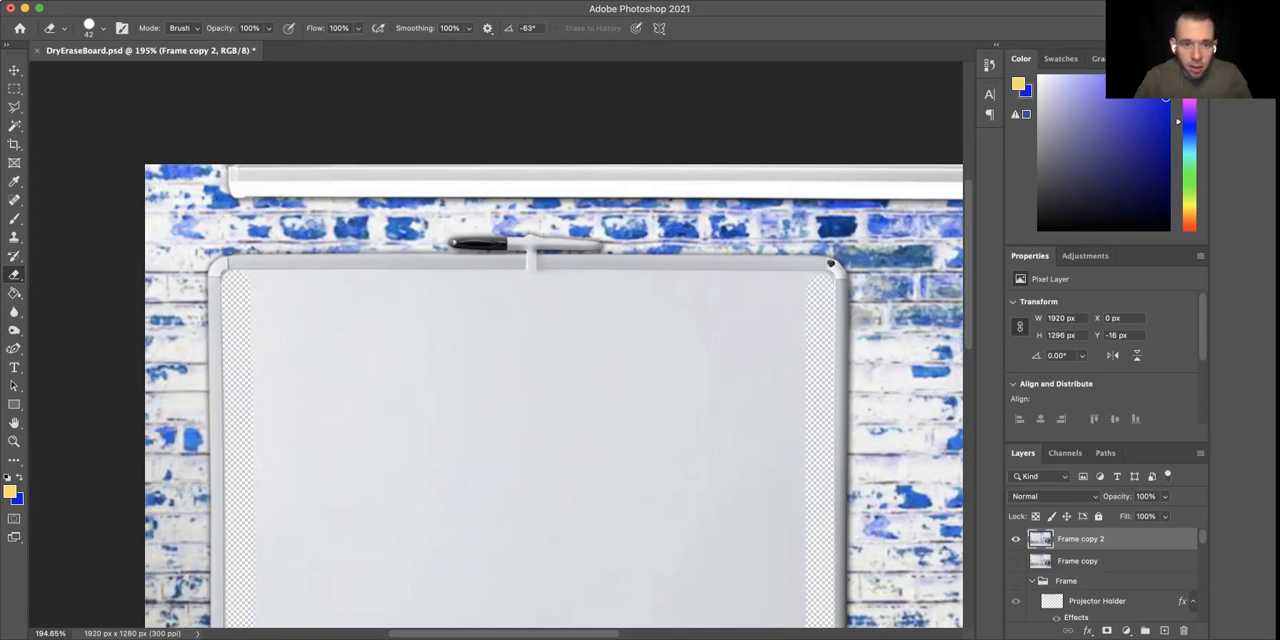
{"action": "left_click", "coordinate": [462, 286], "text": "shift"}
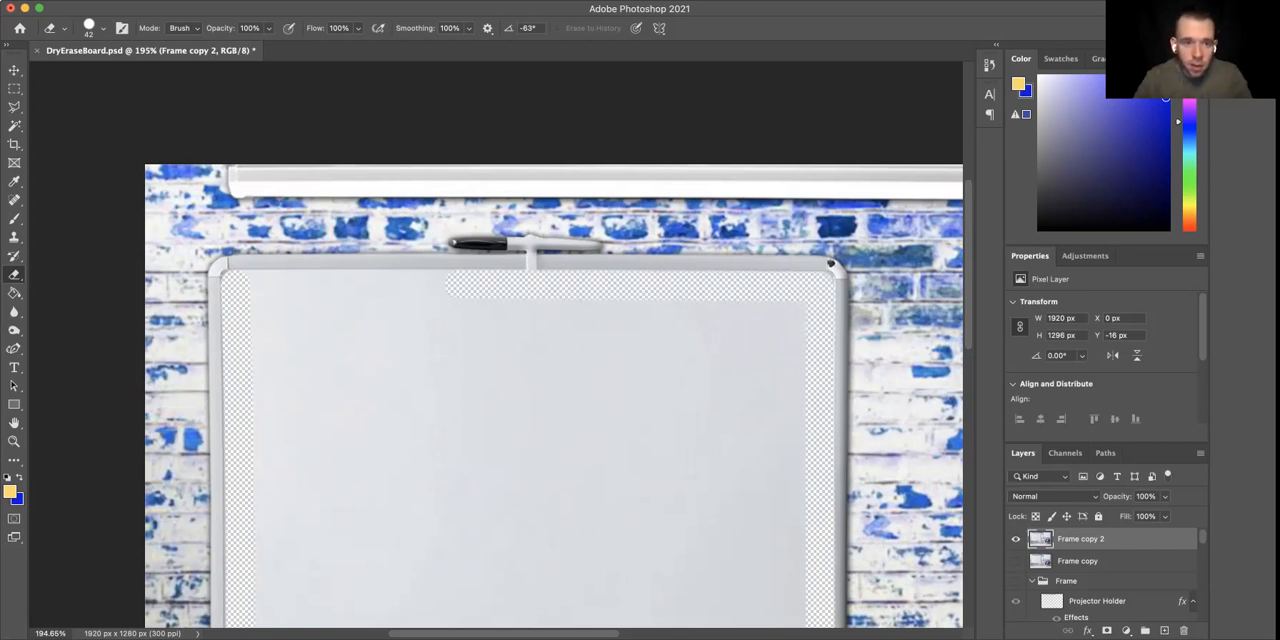
{"action": "left_click", "coordinate": [253, 284], "text": "shift"}
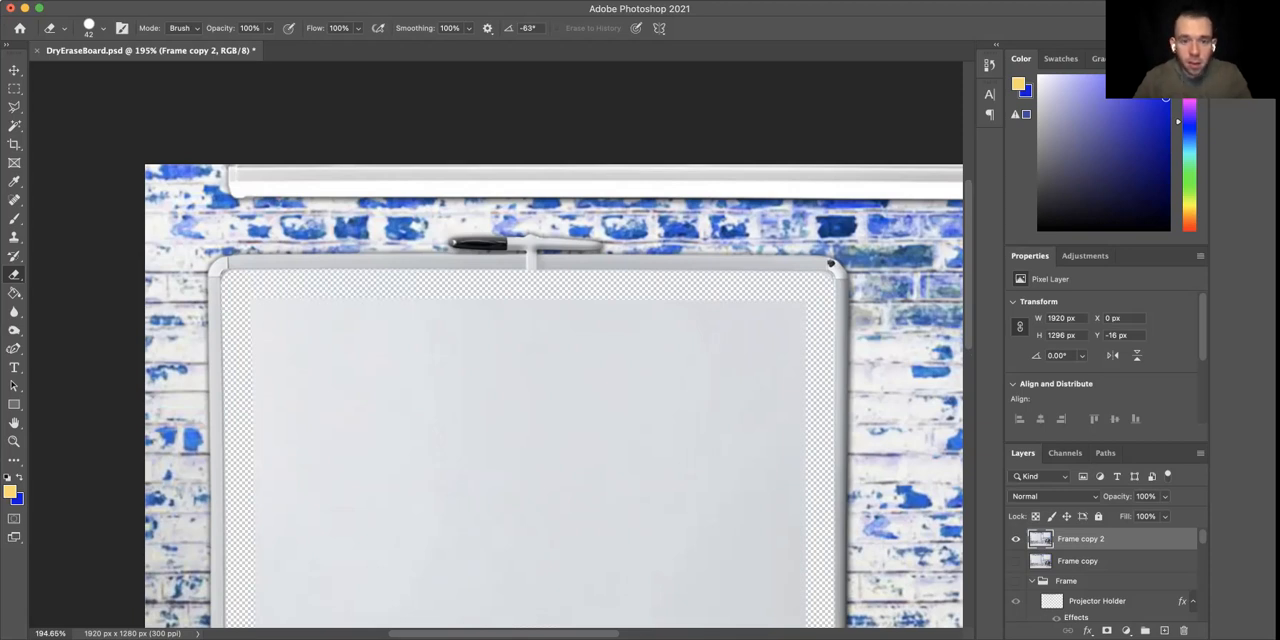
Outline the remaining centre of the large whiteboard with the Polygonal Lasso inside the erased border and delete it.
{"action": "scroll", "coordinate": [560, 345], "scroll_direction": "down", "scroll_amount": 3}
{"action": "key", "text": "l"}
{"action": "left_click", "coordinate": [290, 153]}
{"action": "left_click", "coordinate": [236, 155]}
{"action": "left_click", "coordinate": [243, 531]}
{"action": "left_click", "coordinate": [770, 526]}
{"action": "left_click", "coordinate": [767, 153]}
{"action": "left_click", "coordinate": [290, 153]}
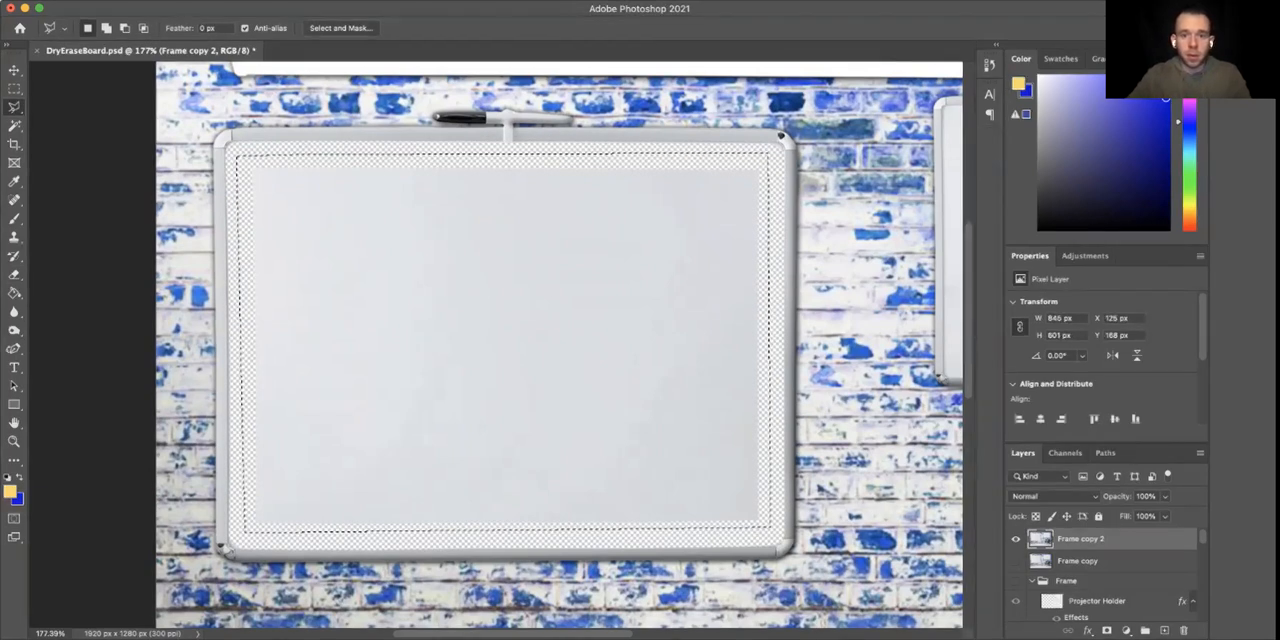
{"action": "key", "text": "Delete"}
Clear the selection and erase a straight strip down the inner left edge of the small whiteboard with the 42 px Eraser.
{"action": "scroll", "coordinate": [495, 349], "scroll_direction": "right", "scroll_amount": 8}
{"action": "scroll", "coordinate": [495, 349], "scroll_direction": "right", "scroll_amount": 2}
{"action": "scroll", "coordinate": [495, 349], "scroll_direction": "up", "scroll_amount": 1}
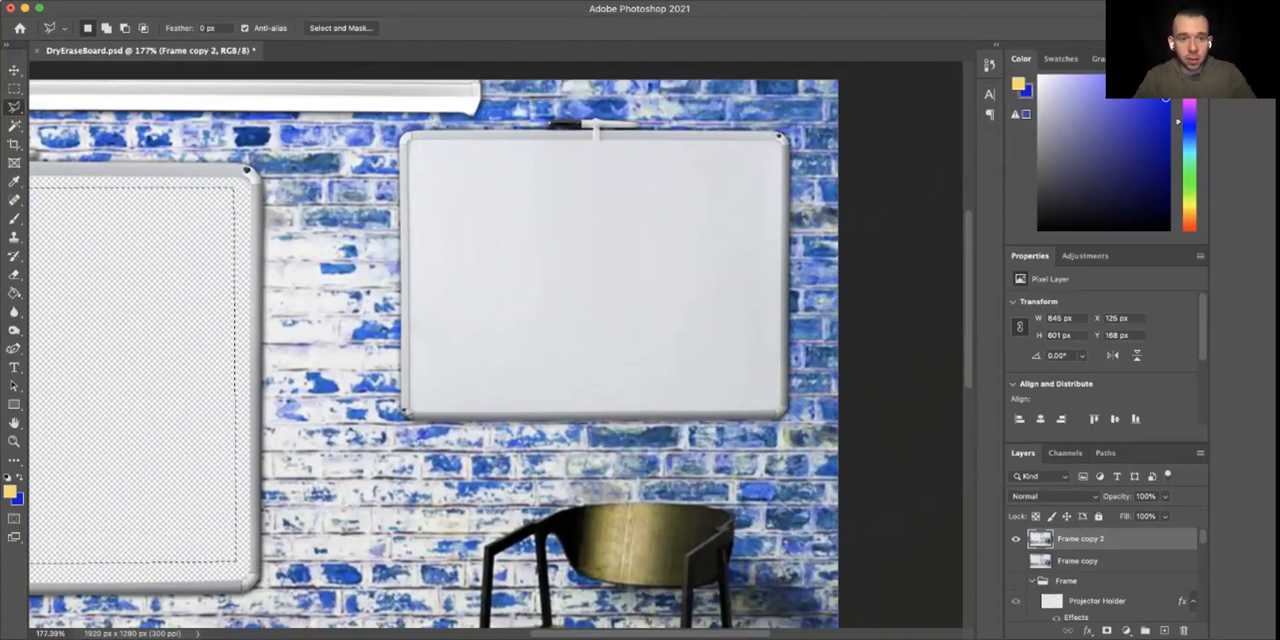
{"action": "key", "text": "e"}
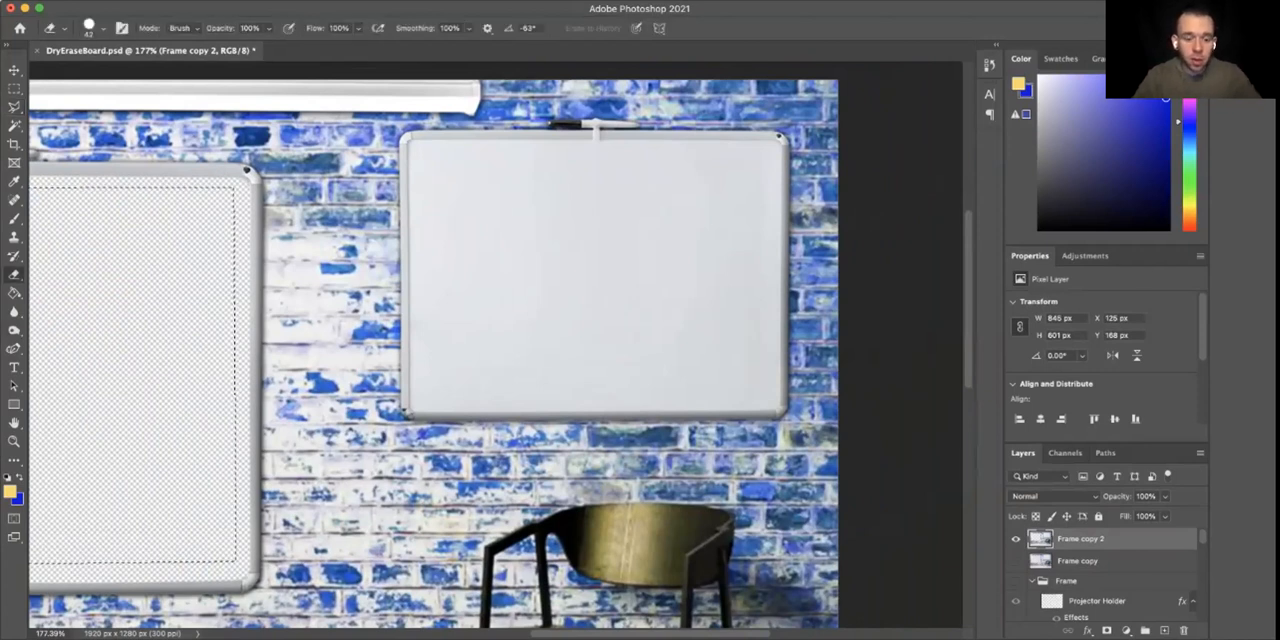
{"action": "key", "text": "super+d"}
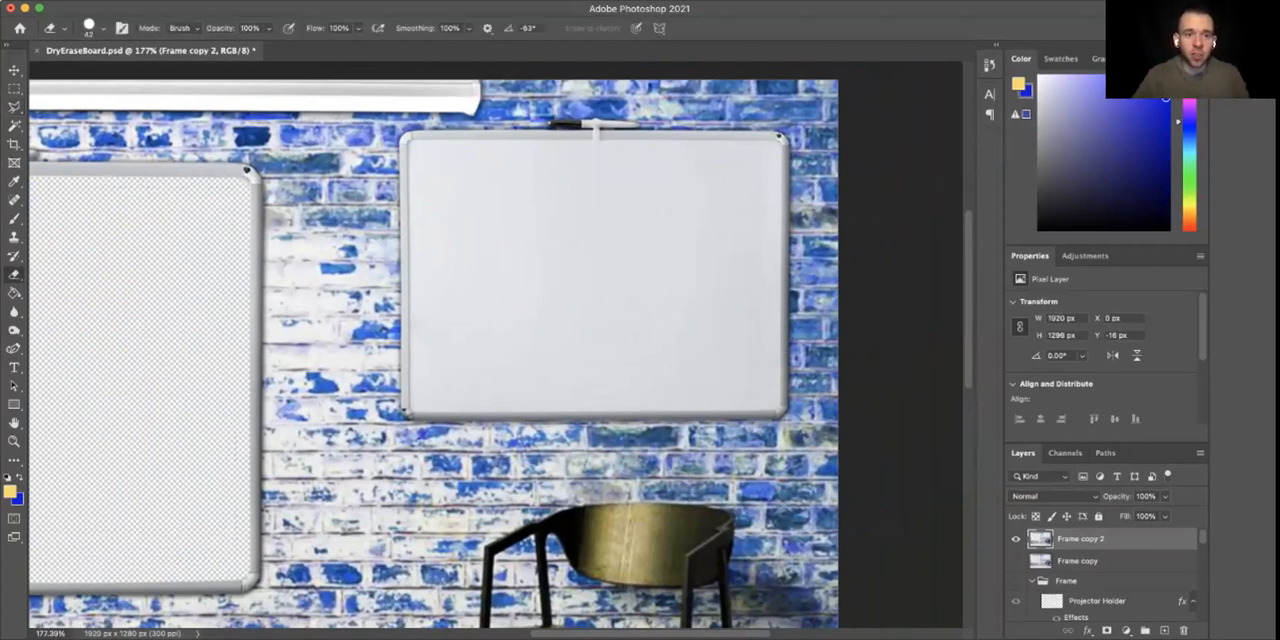
{"action": "left_click", "coordinate": [418, 152]}
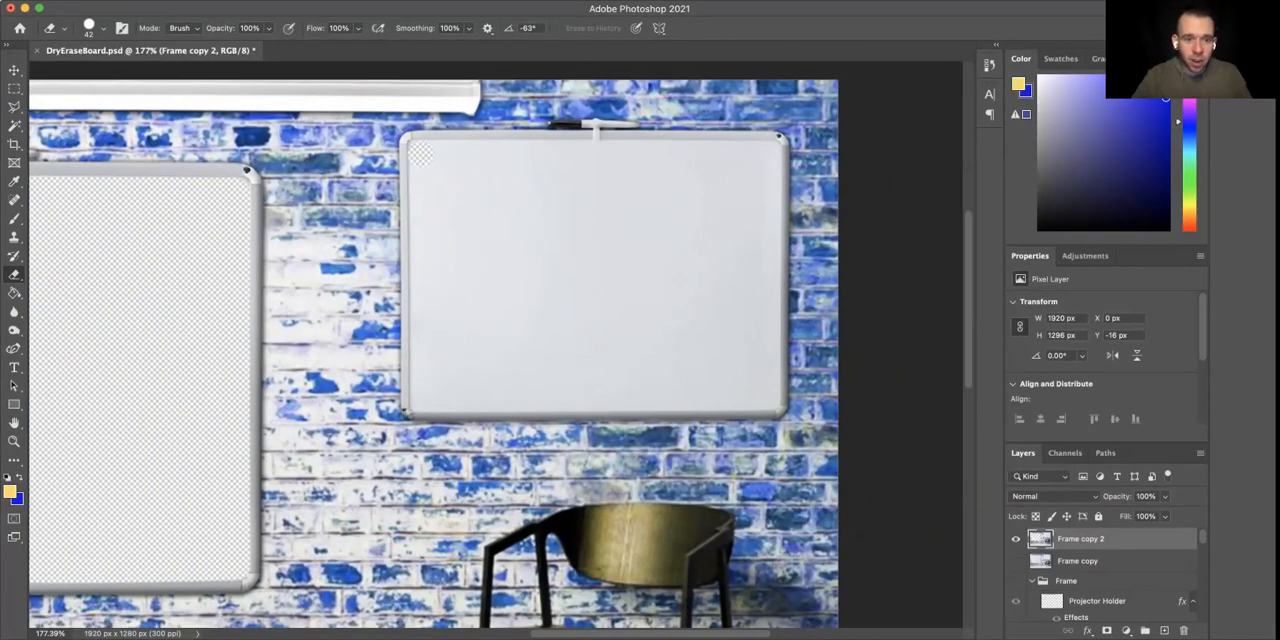
{"action": "left_click", "coordinate": [418, 402], "text": "shift"}
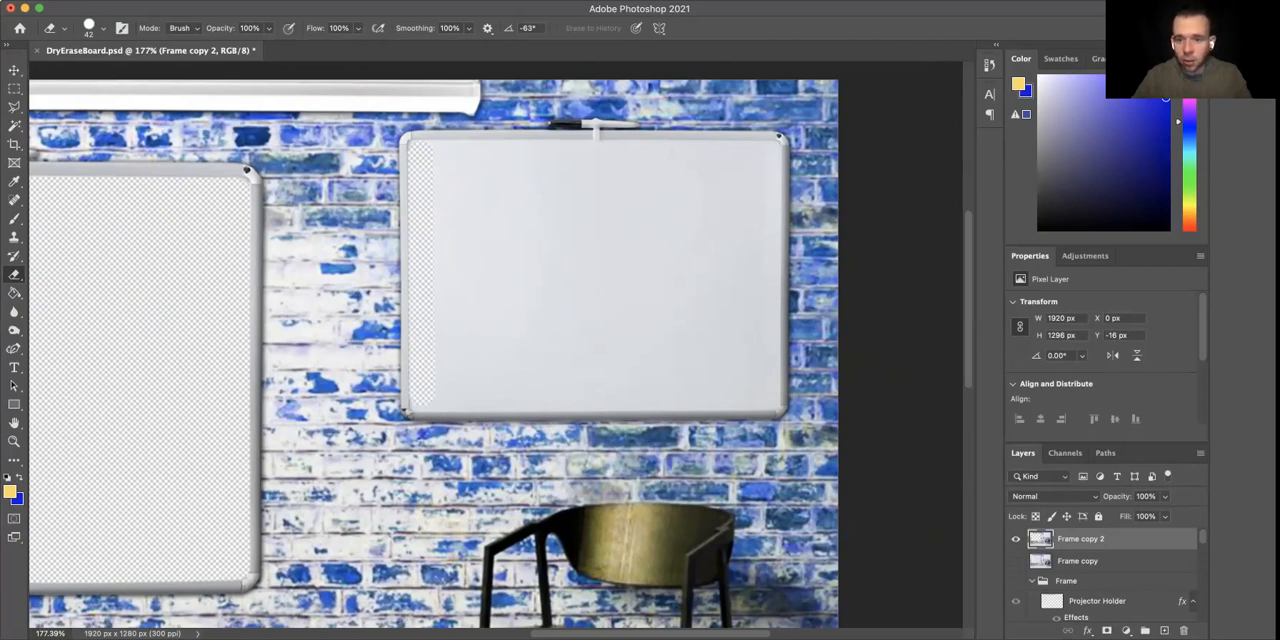
Erase straight strips along the small whiteboard's inner bottom, right and top edges to close the transparent border.
{"action": "left_click", "coordinate": [772, 400], "text": "shift"}
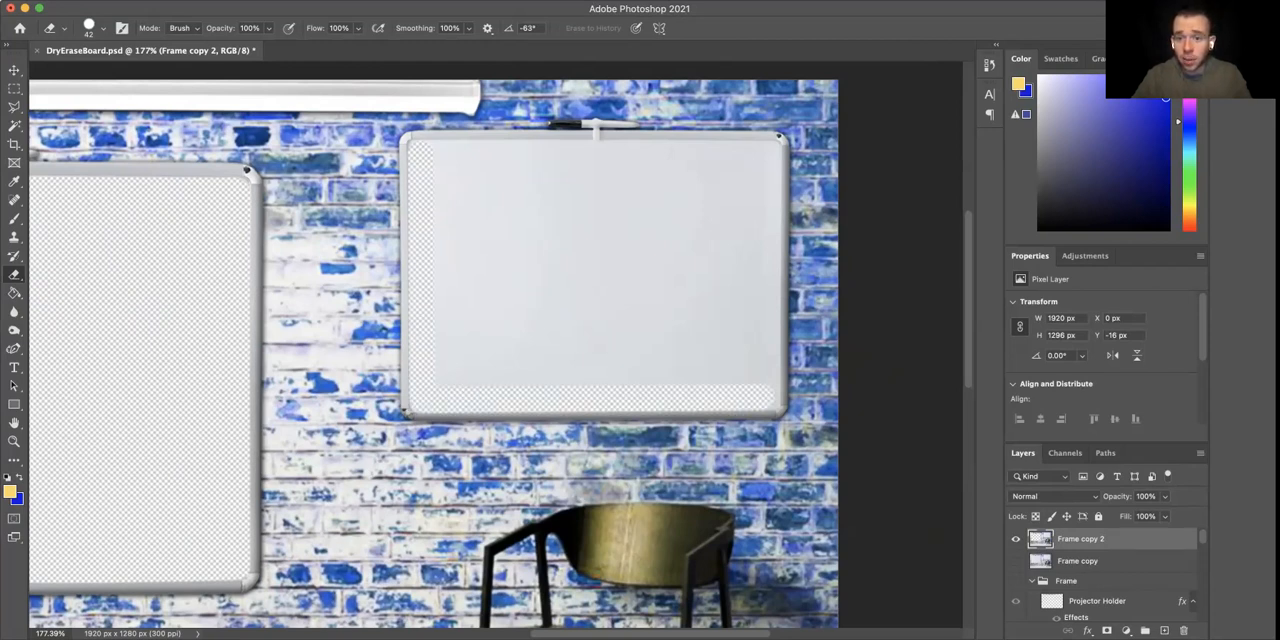
{"action": "left_click", "coordinate": [770, 148], "text": "shift"}
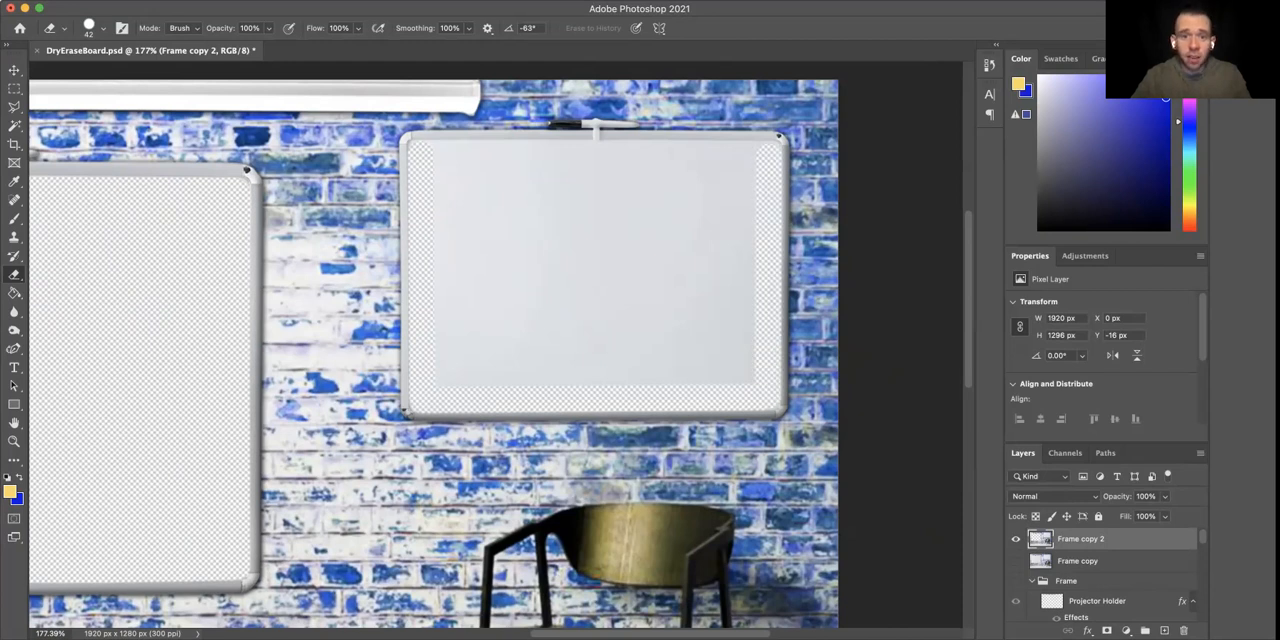
{"action": "left_click", "coordinate": [420, 152], "text": "shift"}
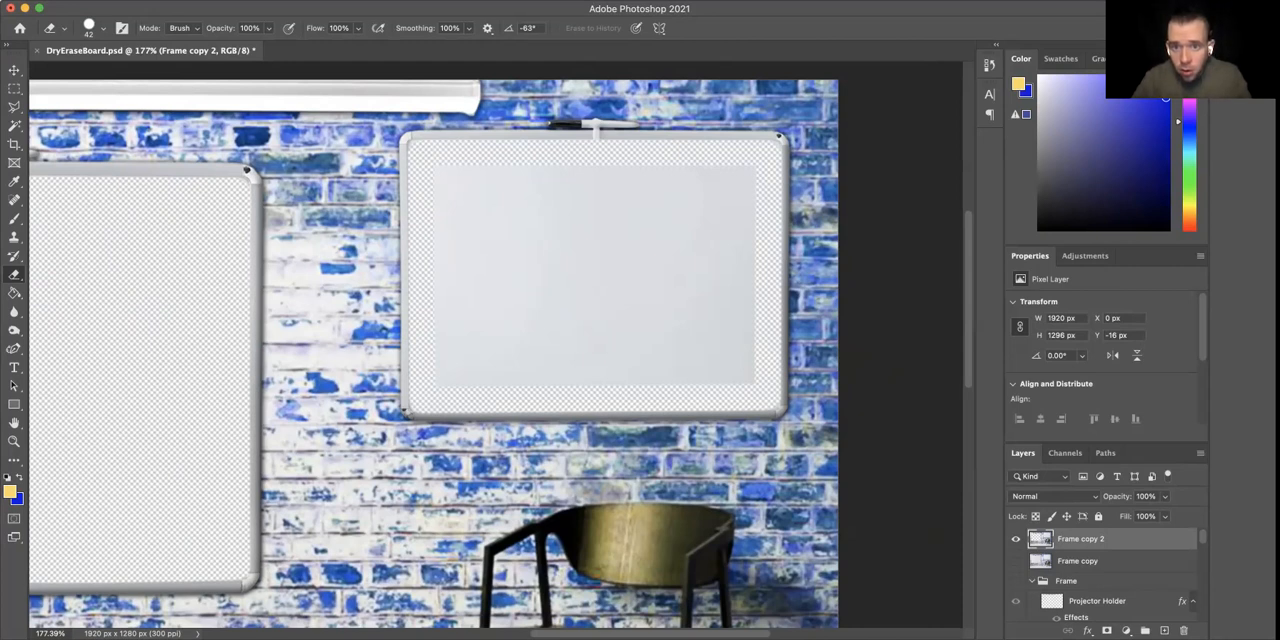
Outline the remaining centre of the small whiteboard with the Polygonal Lasso, delete it and clear the selection.
{"action": "key", "text": "l"}
{"action": "left_click", "coordinate": [763, 159]}
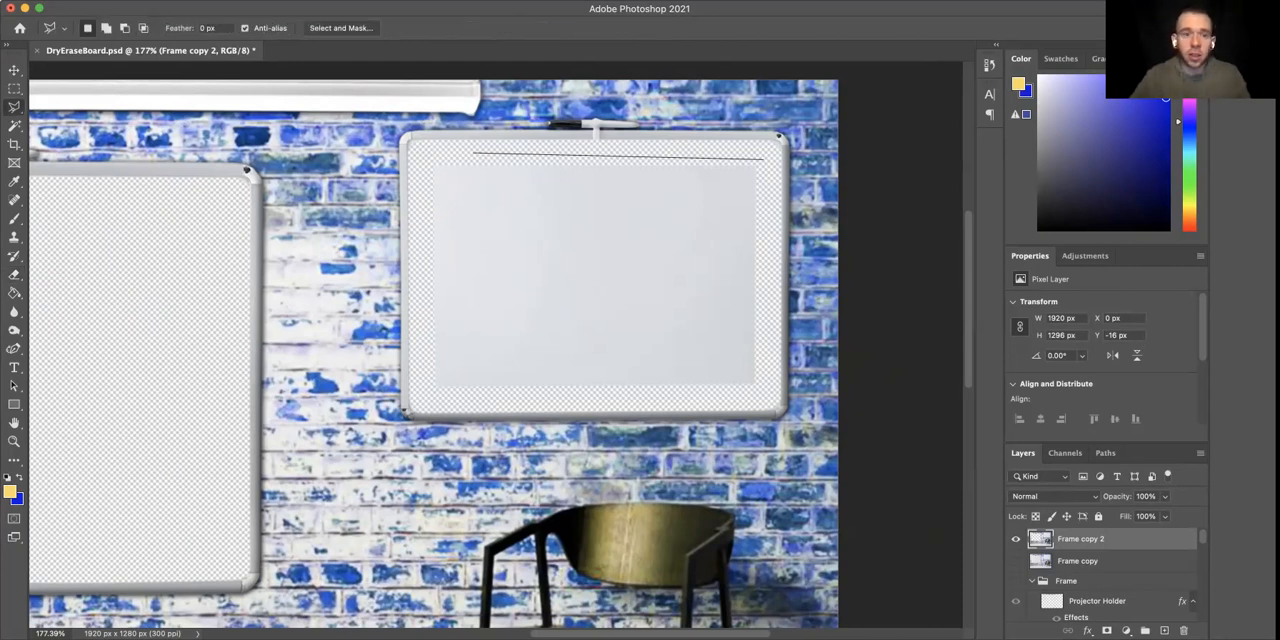
{"action": "left_click", "coordinate": [420, 152]}
{"action": "left_click", "coordinate": [418, 396]}
{"action": "left_click", "coordinate": [772, 395]}
{"action": "left_click", "coordinate": [763, 159]}
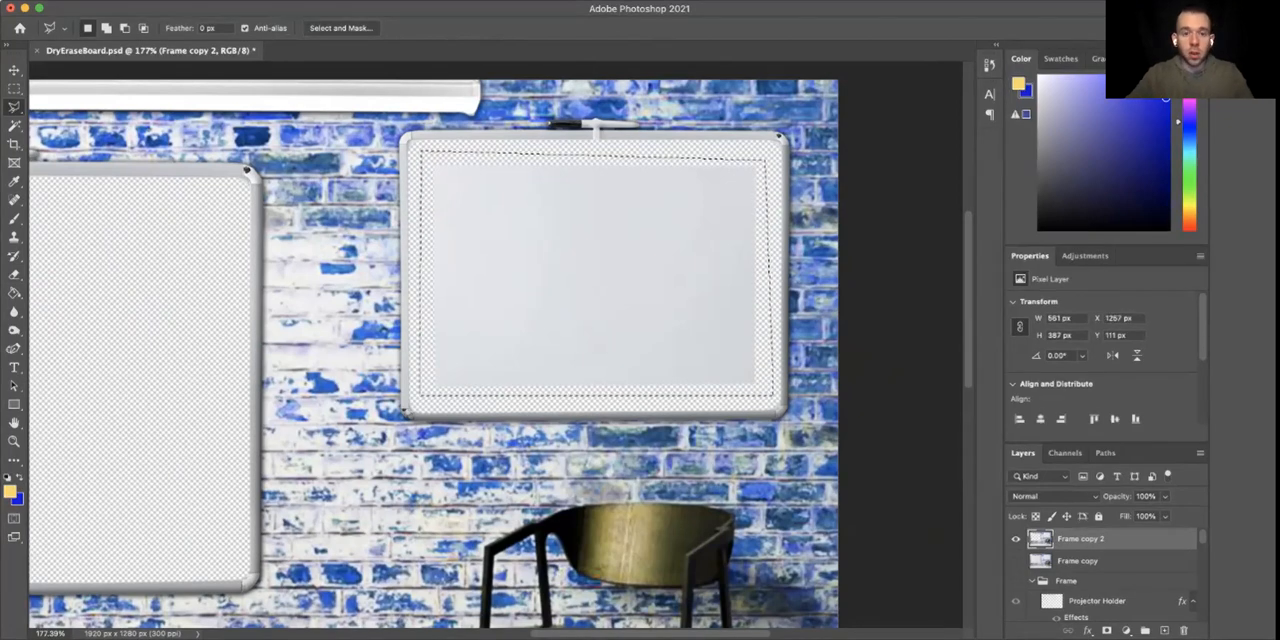
{"action": "key", "text": "Delete"}
{"action": "key", "text": "ctrl+d"}
{"action": "key", "text": "super+0"}
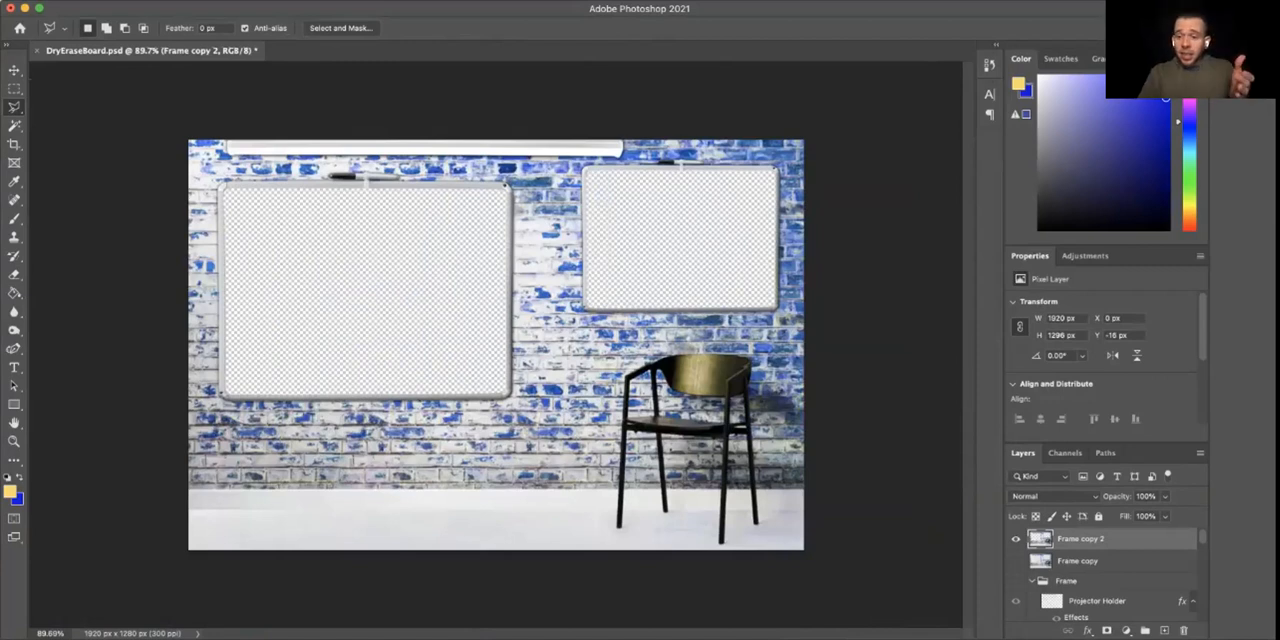
Show the Frame copy layer behind the cut-out boards and hide it again to compare.
{"action": "left_click", "coordinate": [1016, 561]}
{"action": "key", "text": "super+z"}
{"action": "key", "text": "super+z"}
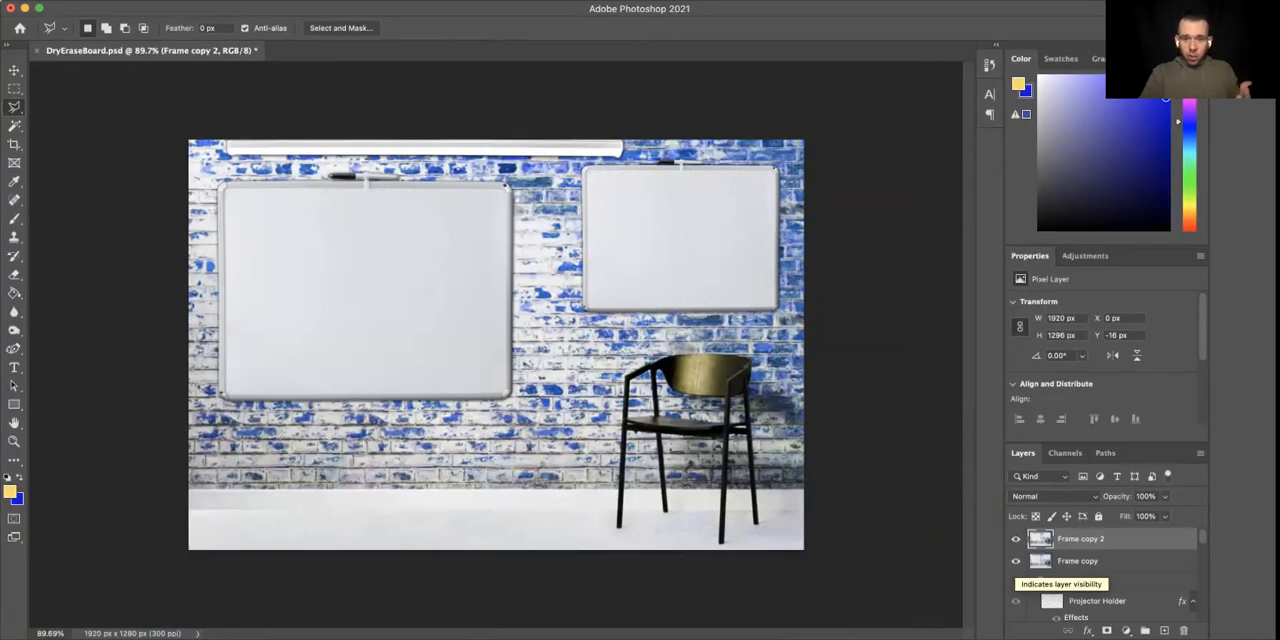
{"action": "left_click", "coordinate": [1016, 561]}
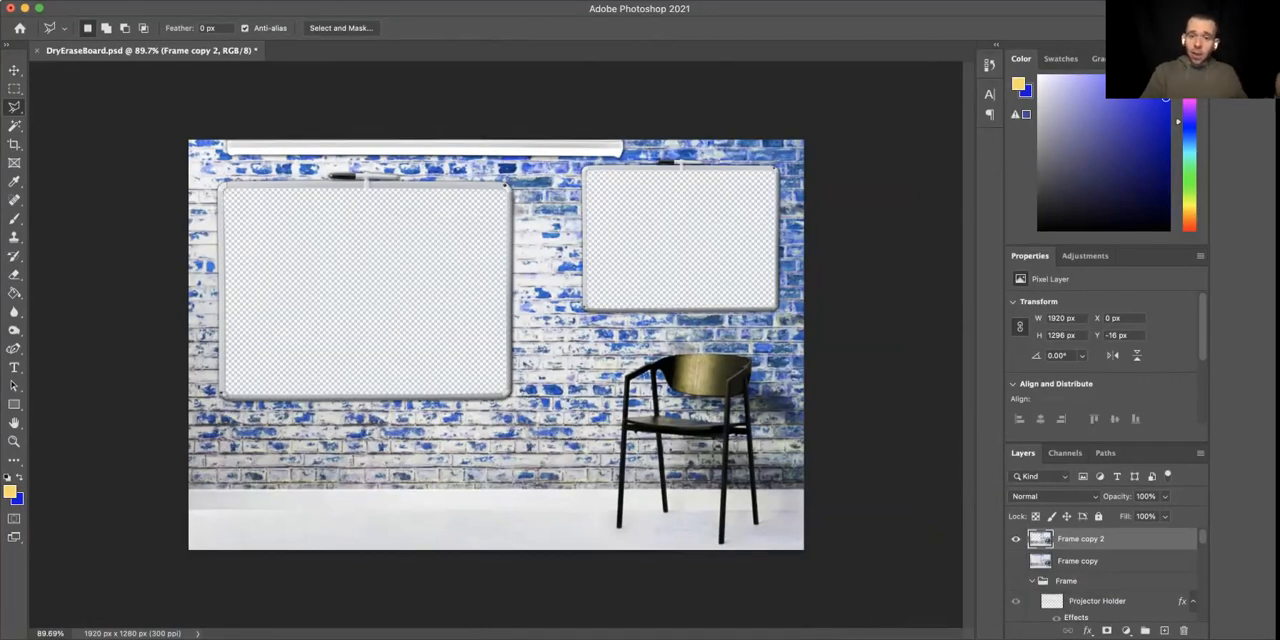
Duplicate the BrickRoom3 layer, place the copy directly beneath Frame copy 2 and make it visible.
{"action": "scroll", "coordinate": [1100, 575], "scroll_direction": "down", "scroll_amount": 3}
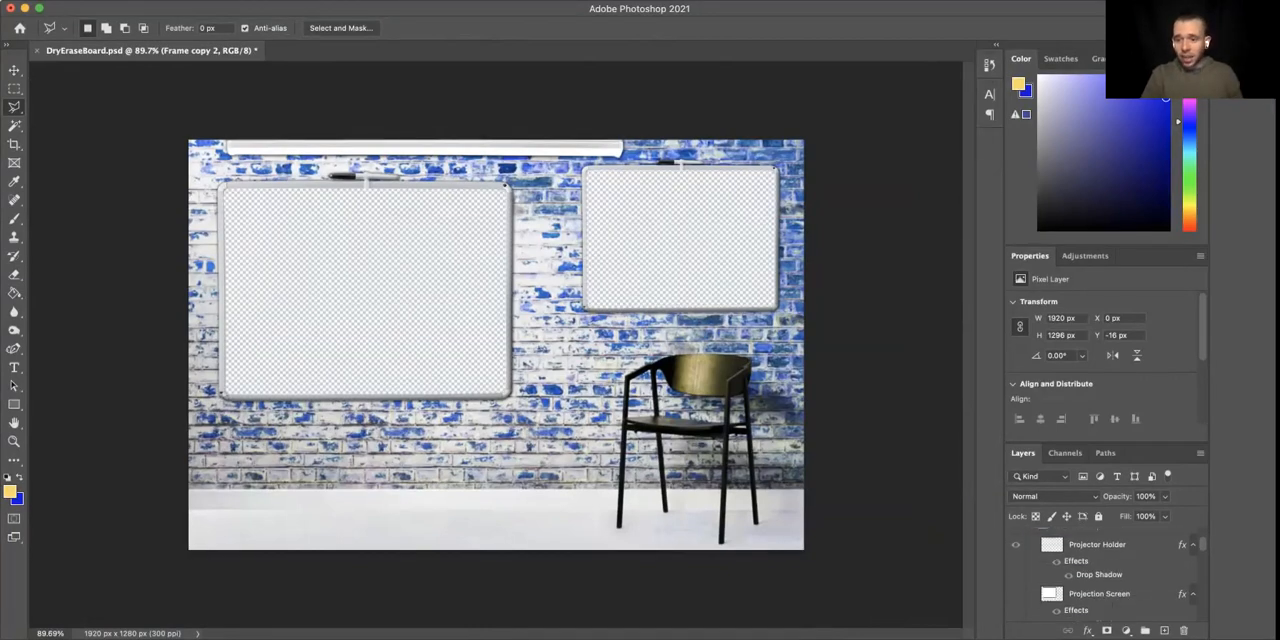
{"action": "scroll", "coordinate": [1100, 575], "scroll_direction": "down", "scroll_amount": 10}
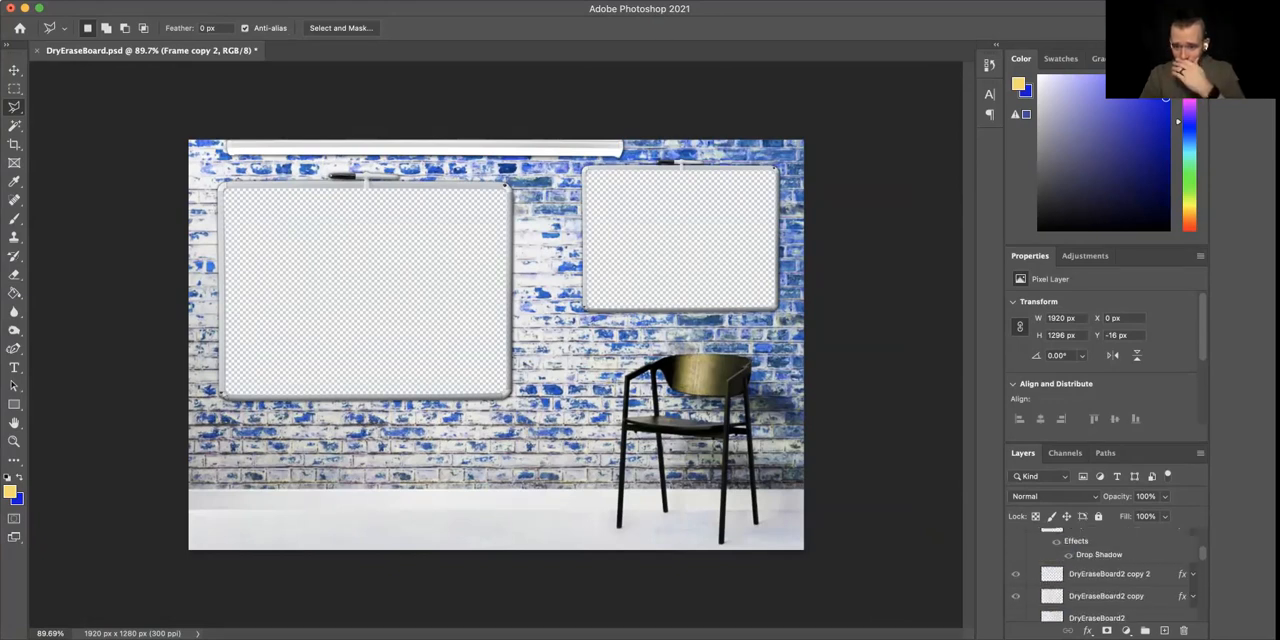
{"action": "scroll", "coordinate": [1100, 575], "scroll_direction": "down", "scroll_amount": 2}
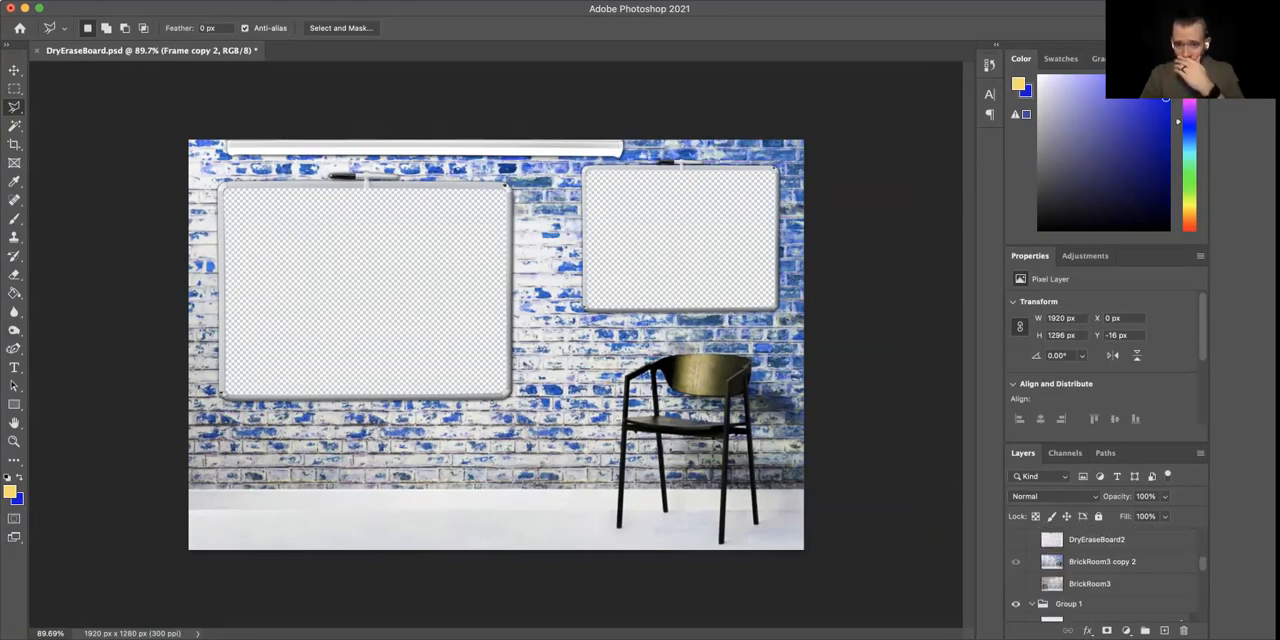
{"action": "right_click", "coordinate": [1088, 583]}
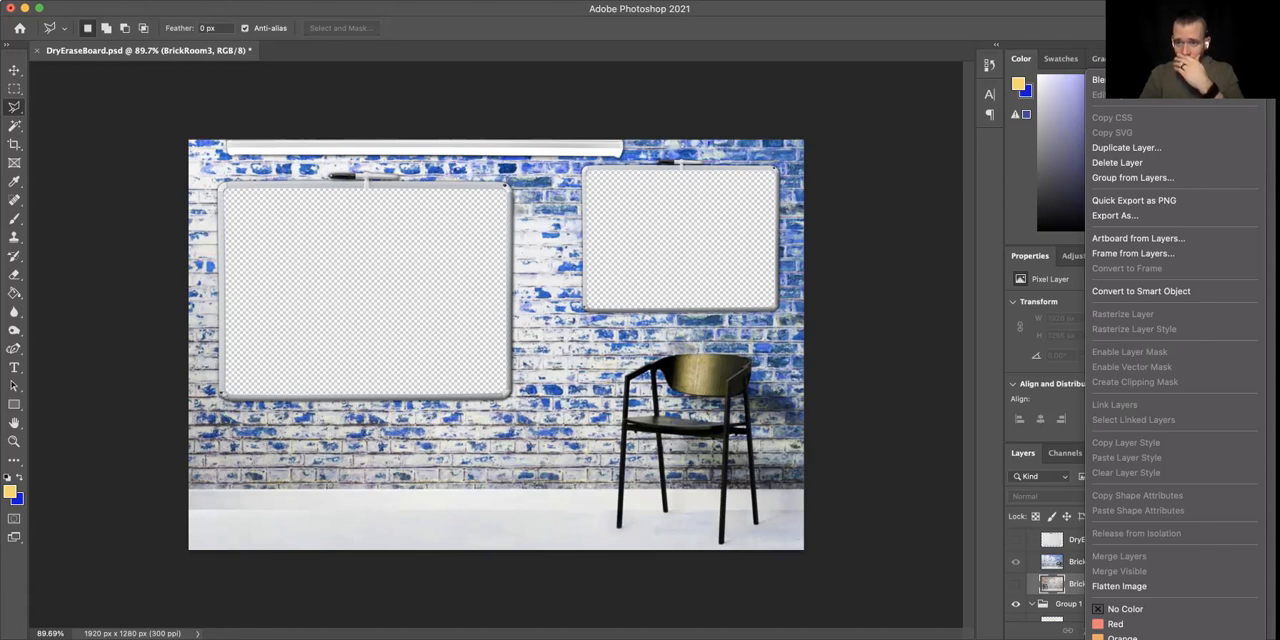
{"action": "left_click", "coordinate": [1126, 147]}
{"action": "key", "text": "Return"}
{"action": "left_click_drag", "start_coordinate": [1102, 584], "coordinate": [1102, 560]}
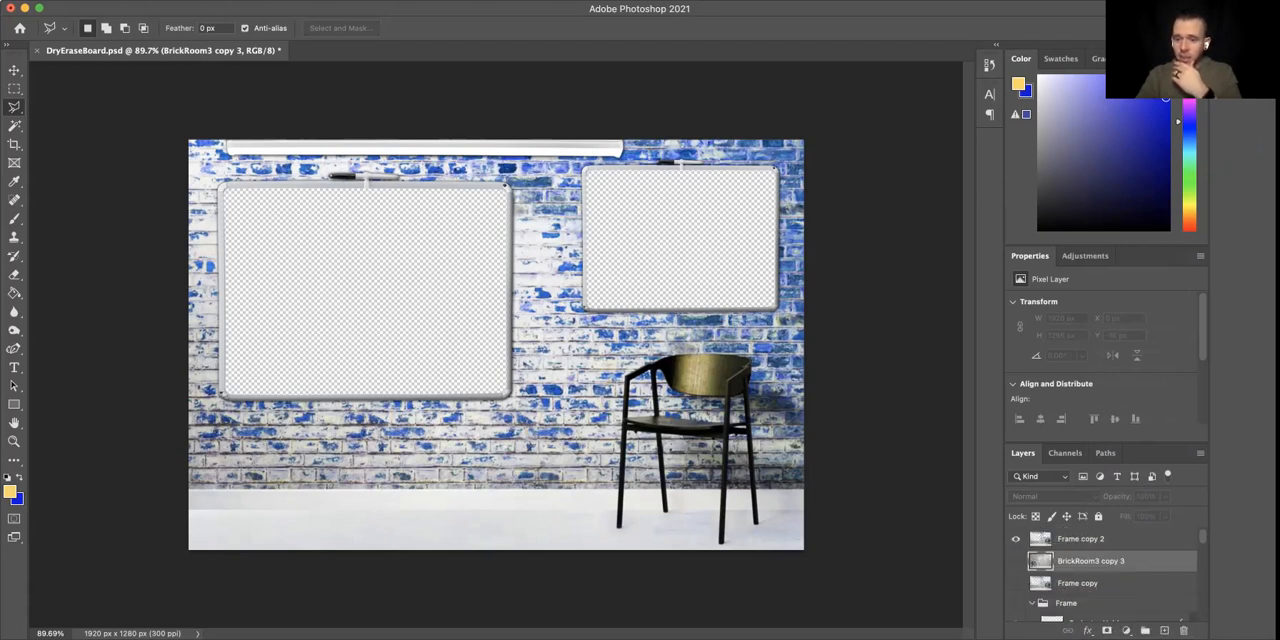
{"action": "left_click", "coordinate": [1016, 561]}
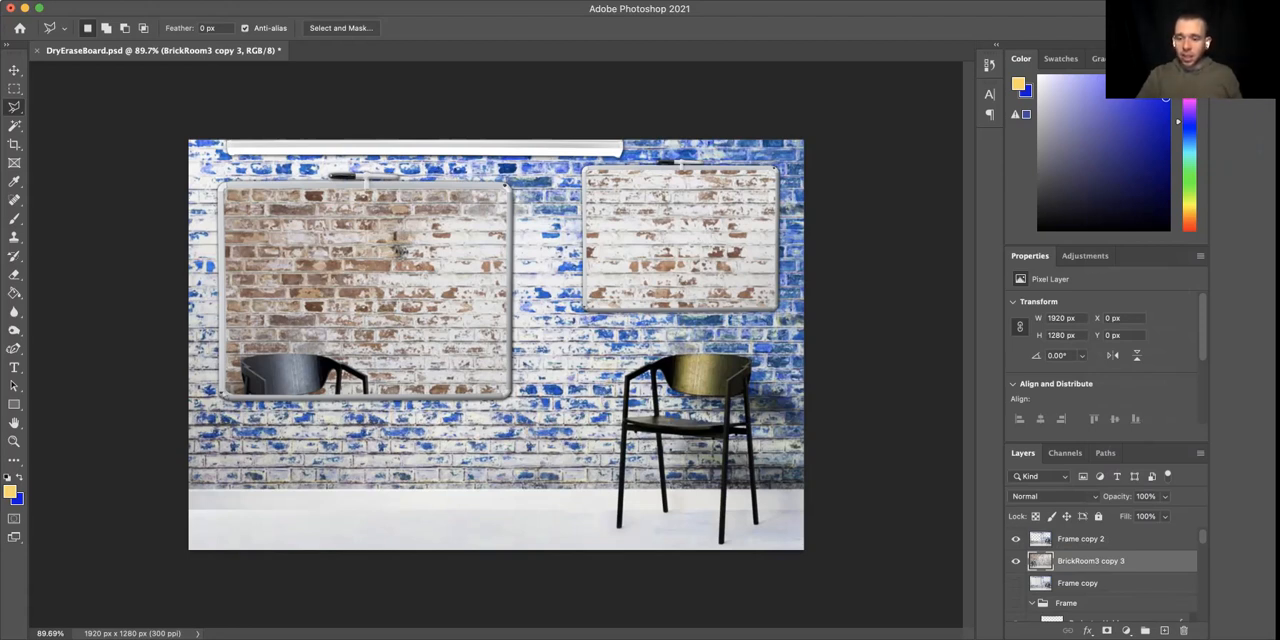
Scale the BrickRoom3 copy down to about 1517 × 1011 px and delete that layer.
{"action": "key", "text": "super+t"}
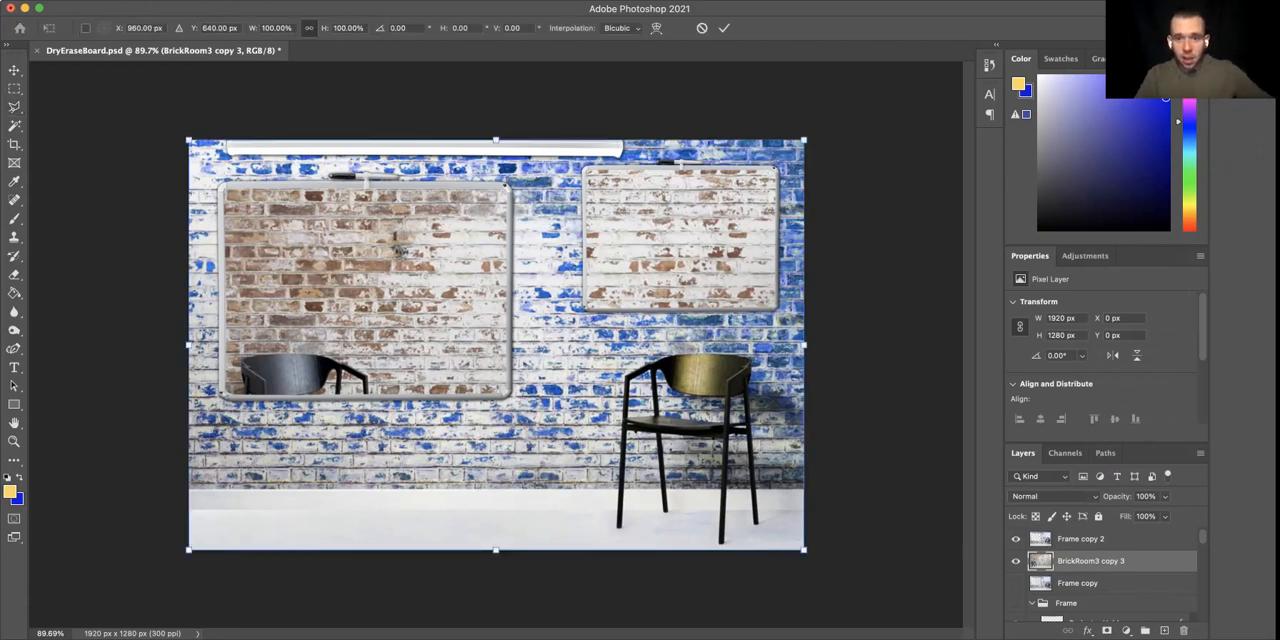
{"action": "left_click_drag", "start_coordinate": [804, 140], "coordinate": [678, 224]}
{"action": "key", "text": "Return"}
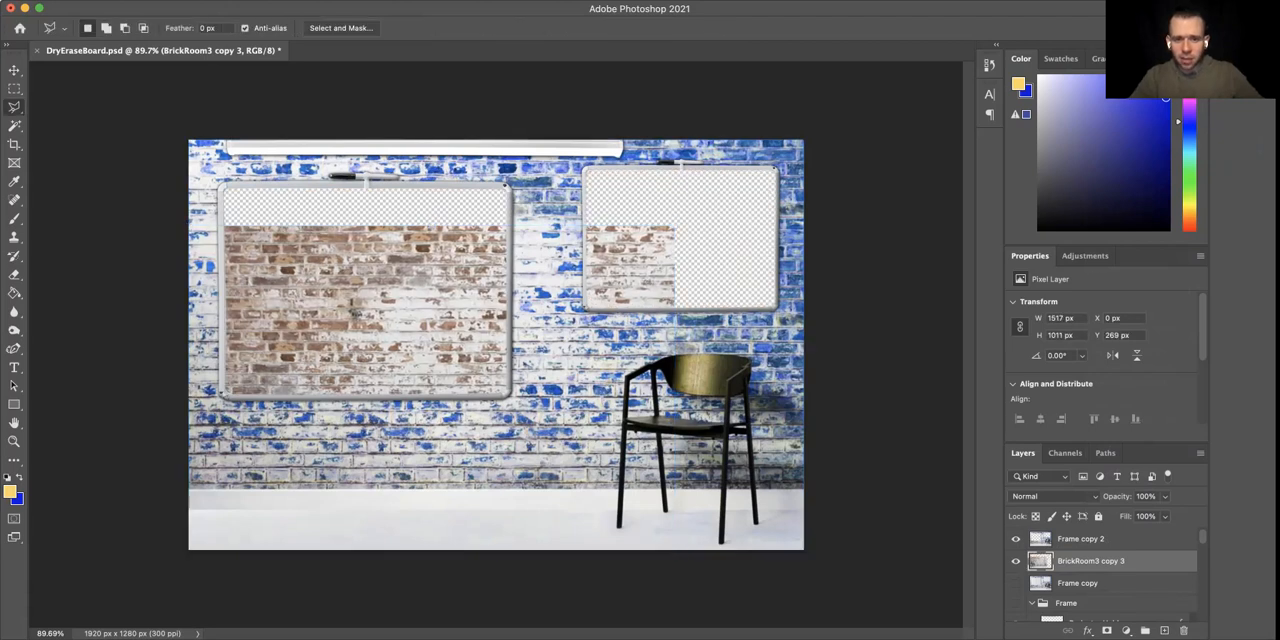
{"action": "key", "text": "Delete"}
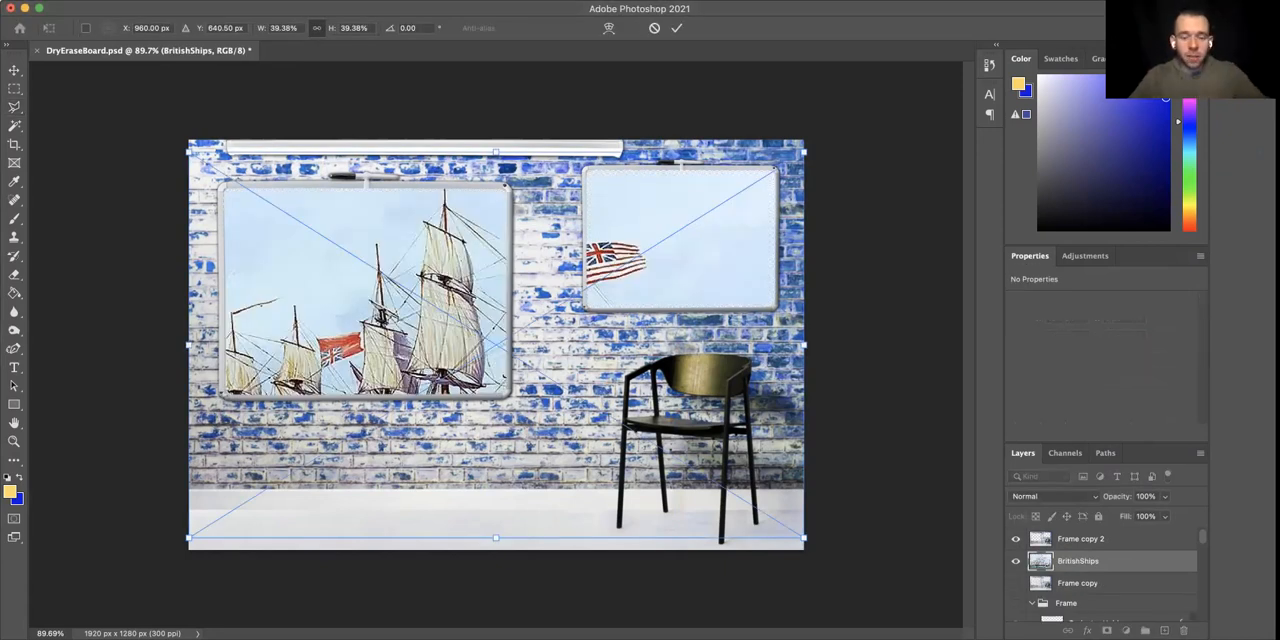
Scale the BritishShips image beneath Frame copy 2 to about 18.80% and slide it across behind both board openings.
{"action": "key", "text": "Return"}
{"action": "key", "text": "super+t"}
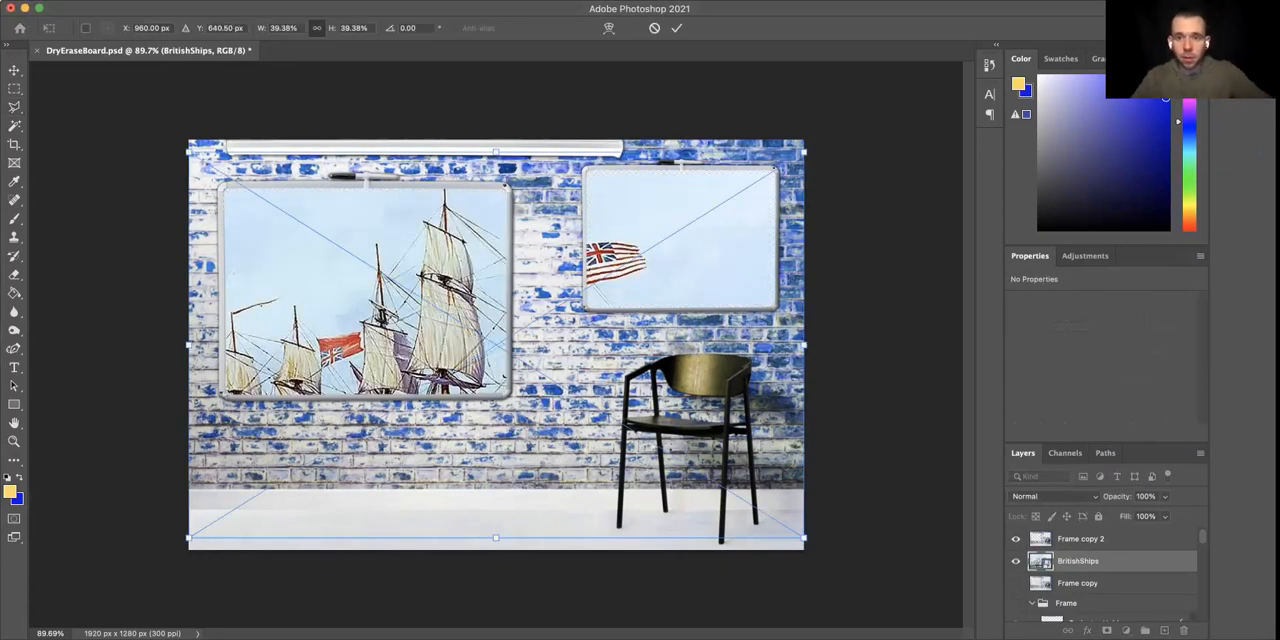
{"action": "left_click_drag", "start_coordinate": [803, 152], "coordinate": [483, 354]}
{"action": "left_click_drag", "start_coordinate": [406, 384], "coordinate": [411, 266]}
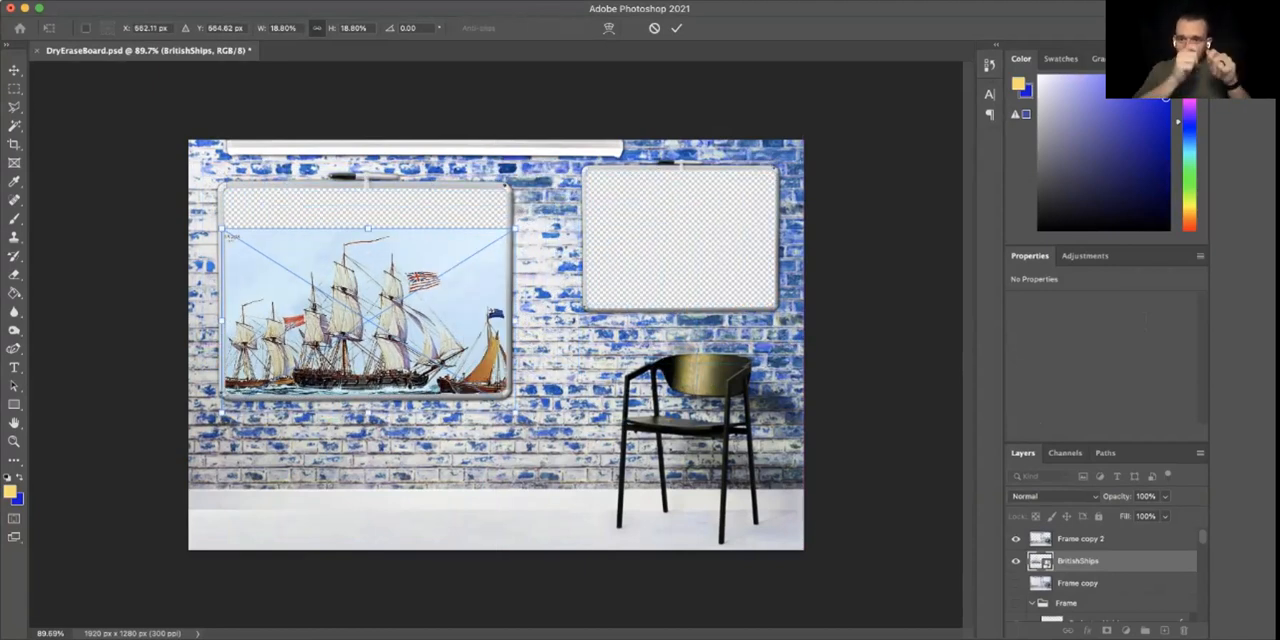
{"action": "left_click_drag", "start_coordinate": [495, 292], "coordinate": [672, 270]}
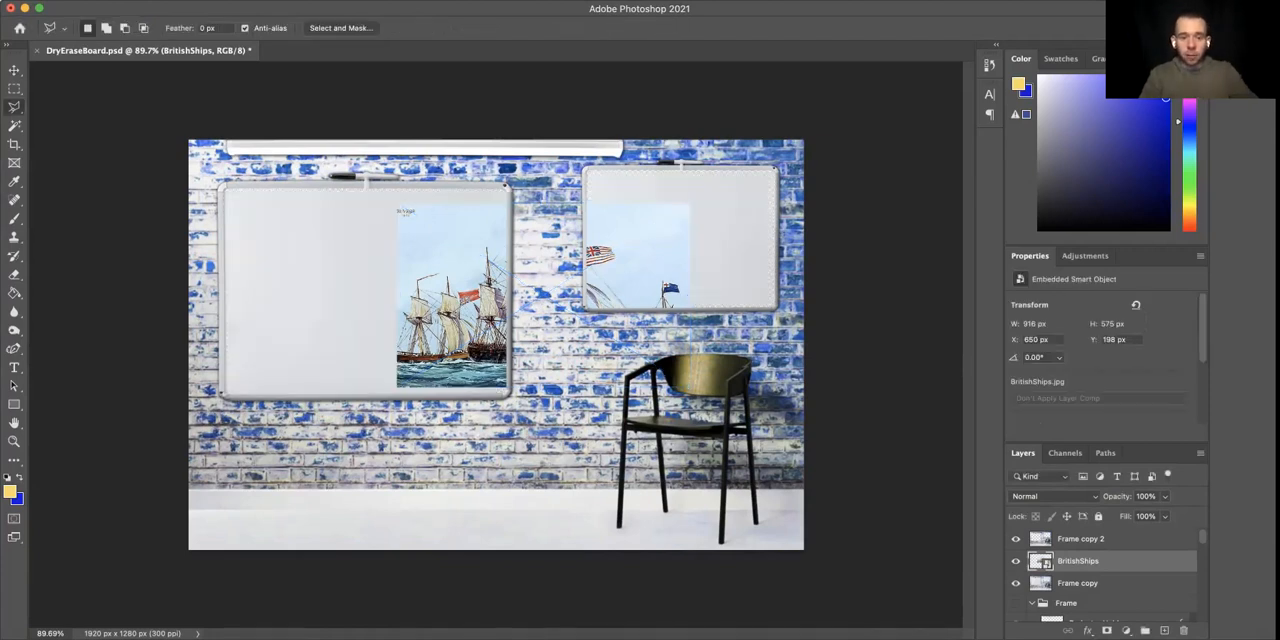
Move the BritishShips image to about X 370, Y 215 px and hide both the BritishShips and Frame copy layers.
{"action": "key", "text": "v"}
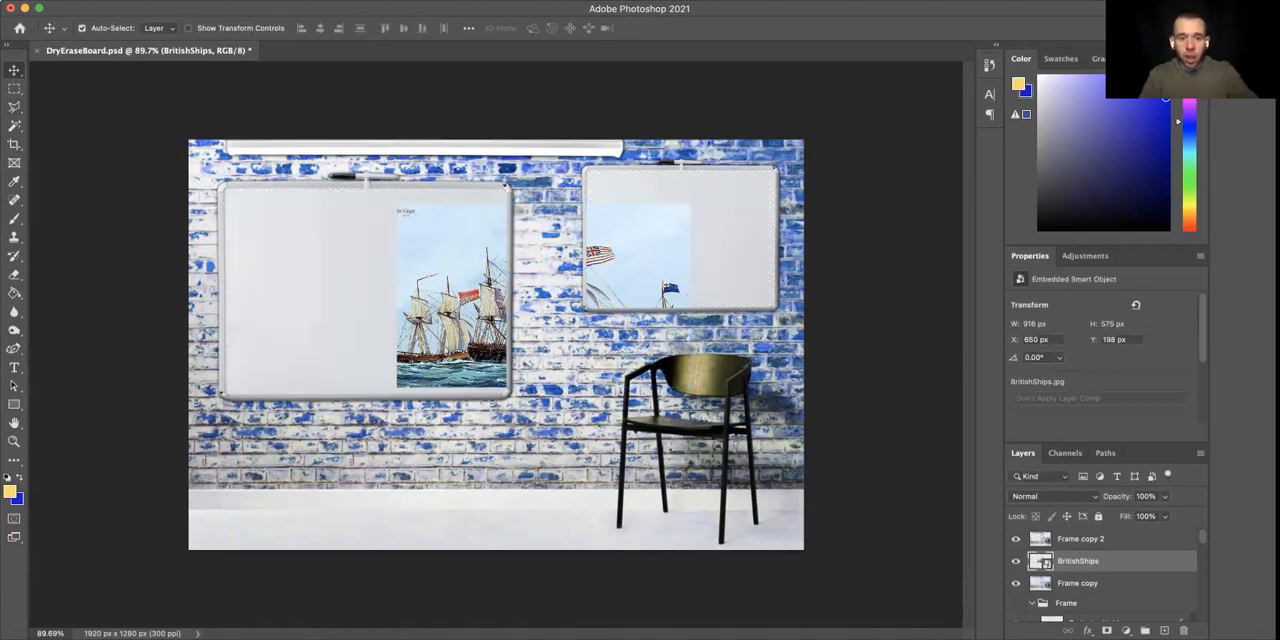
{"action": "left_click_drag", "start_coordinate": [450, 290], "coordinate": [378, 264]}
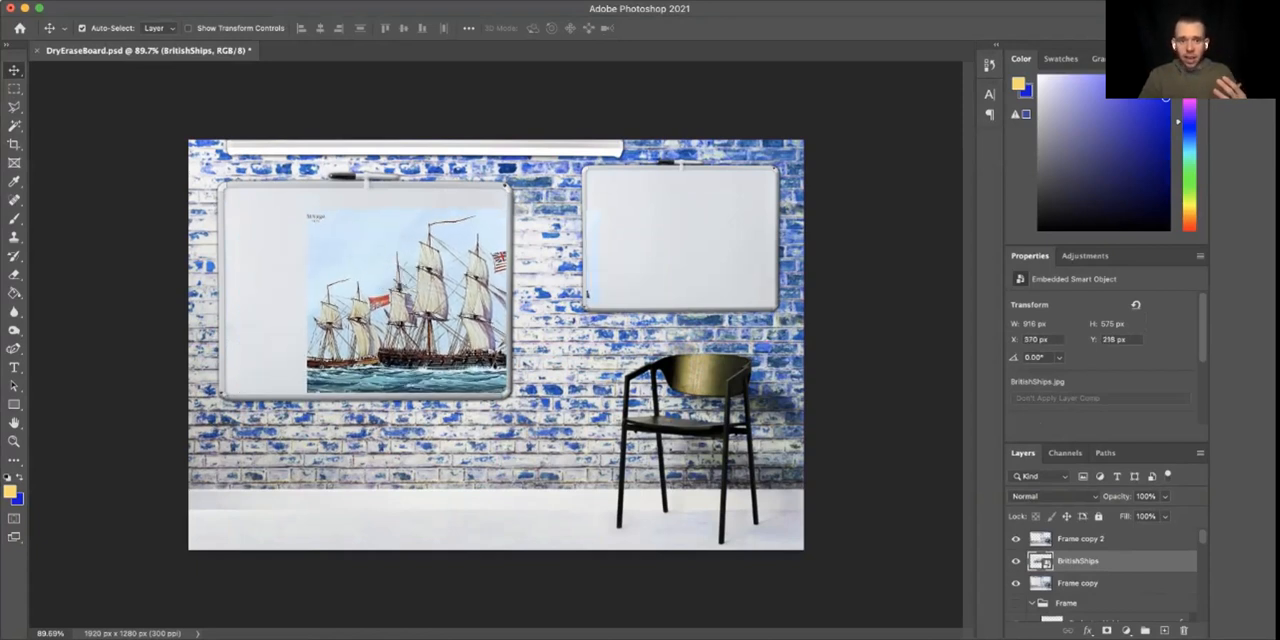
{"action": "left_click", "coordinate": [1016, 561]}
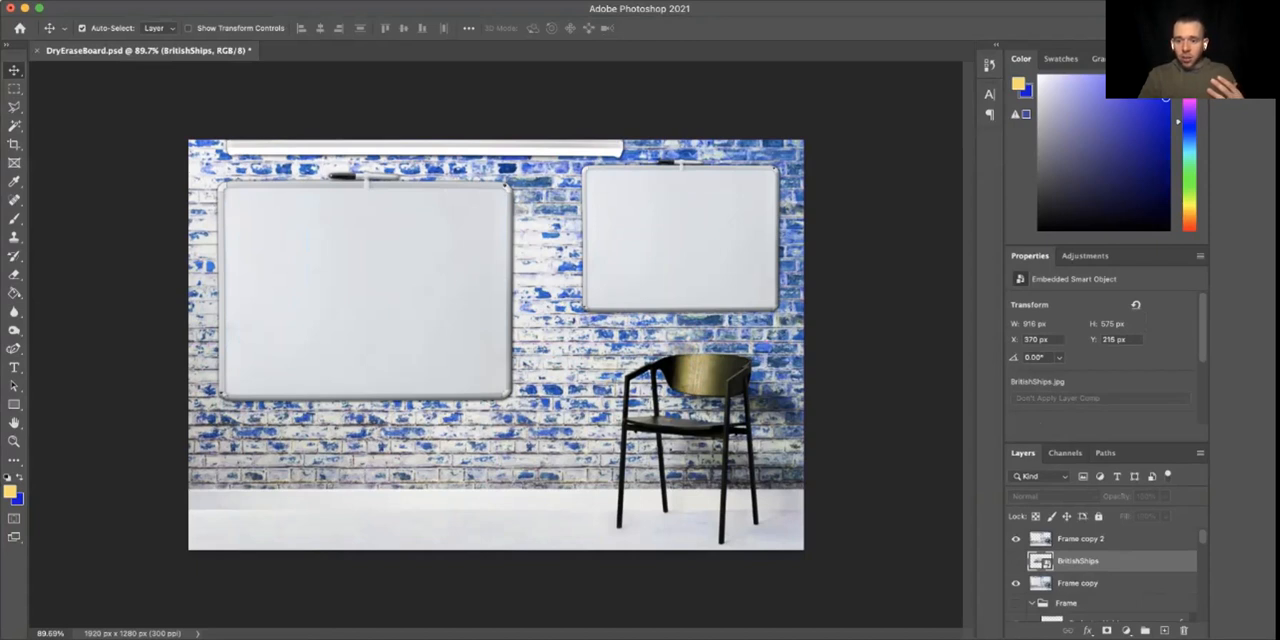
{"action": "left_click", "coordinate": [1016, 583]}
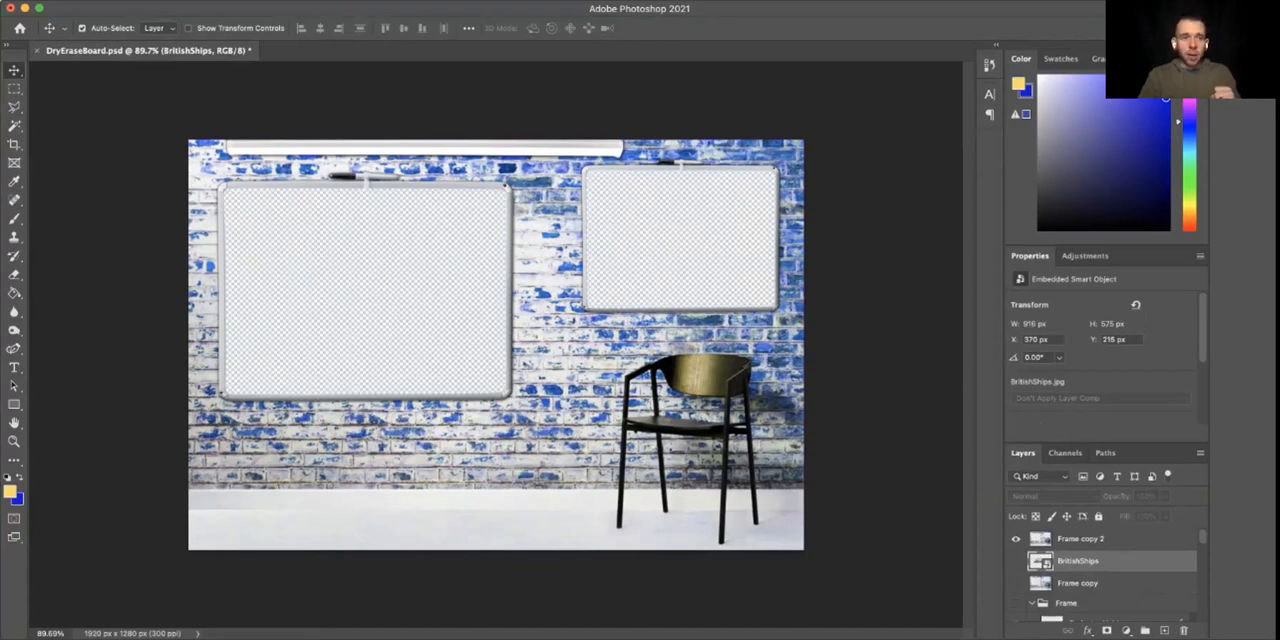
Save the image with transparent boards as a PNG named Background in the Assets folder, using the large file size option.
{"action": "left_click", "coordinate": [104, 1]}
{"action": "left_click", "coordinate": [127, 146]}
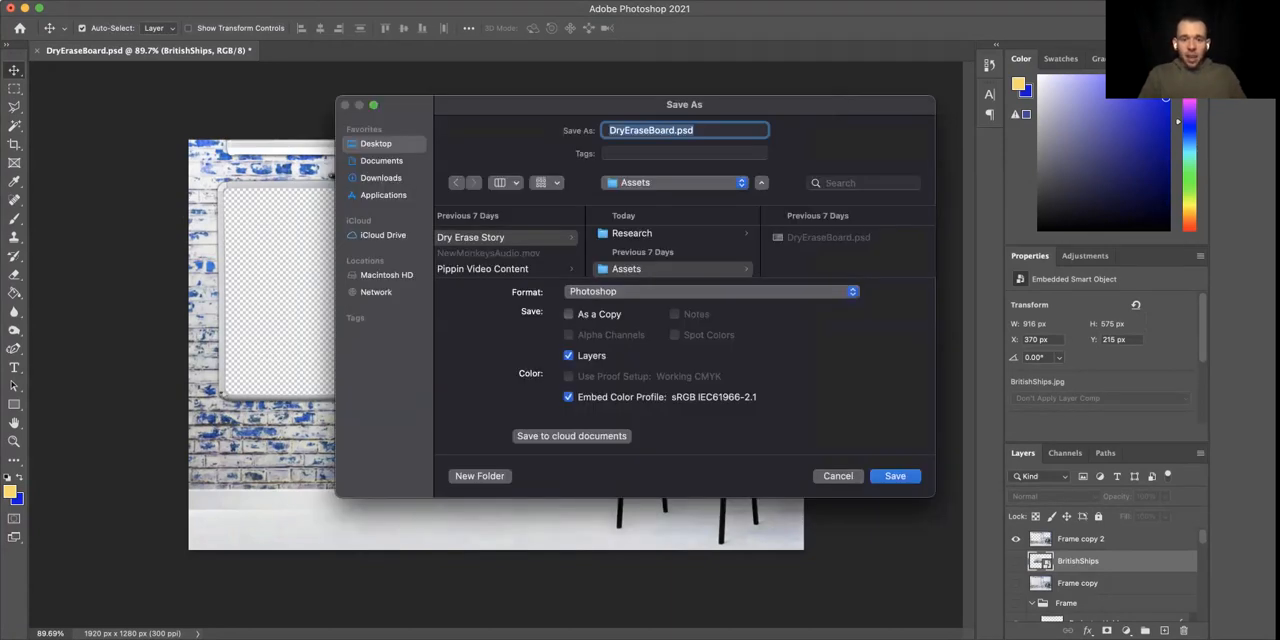
{"action": "left_click", "coordinate": [640, 269]}
{"action": "left_click", "coordinate": [710, 291]}
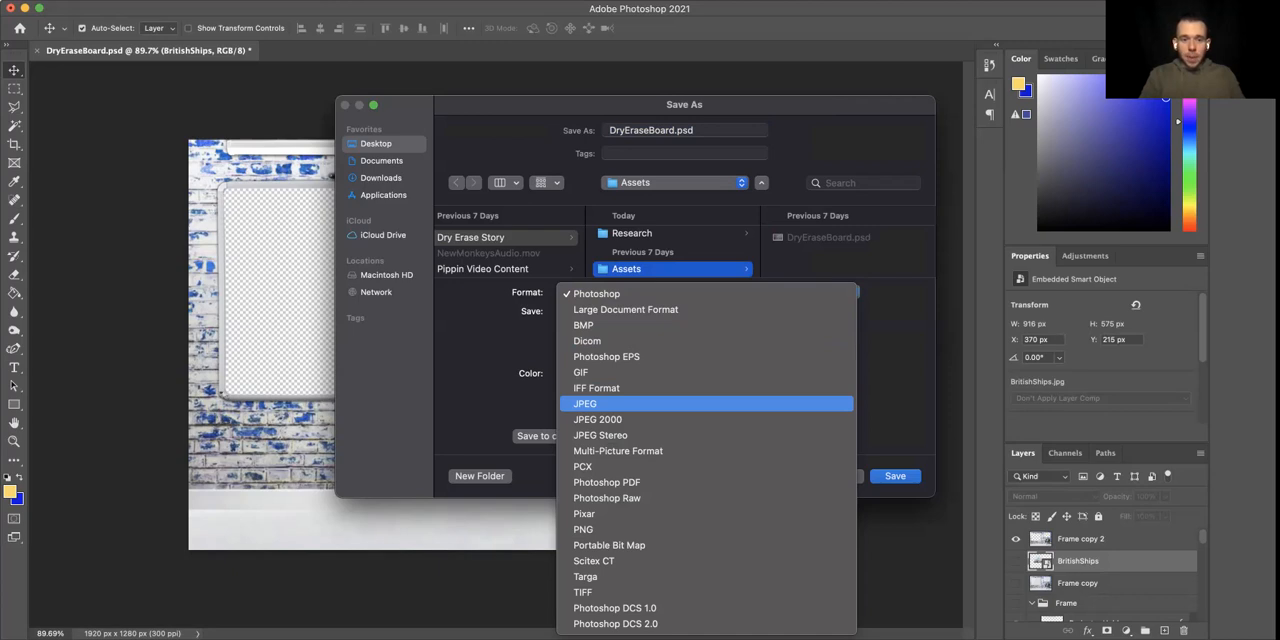
{"action": "left_click", "coordinate": [700, 529]}
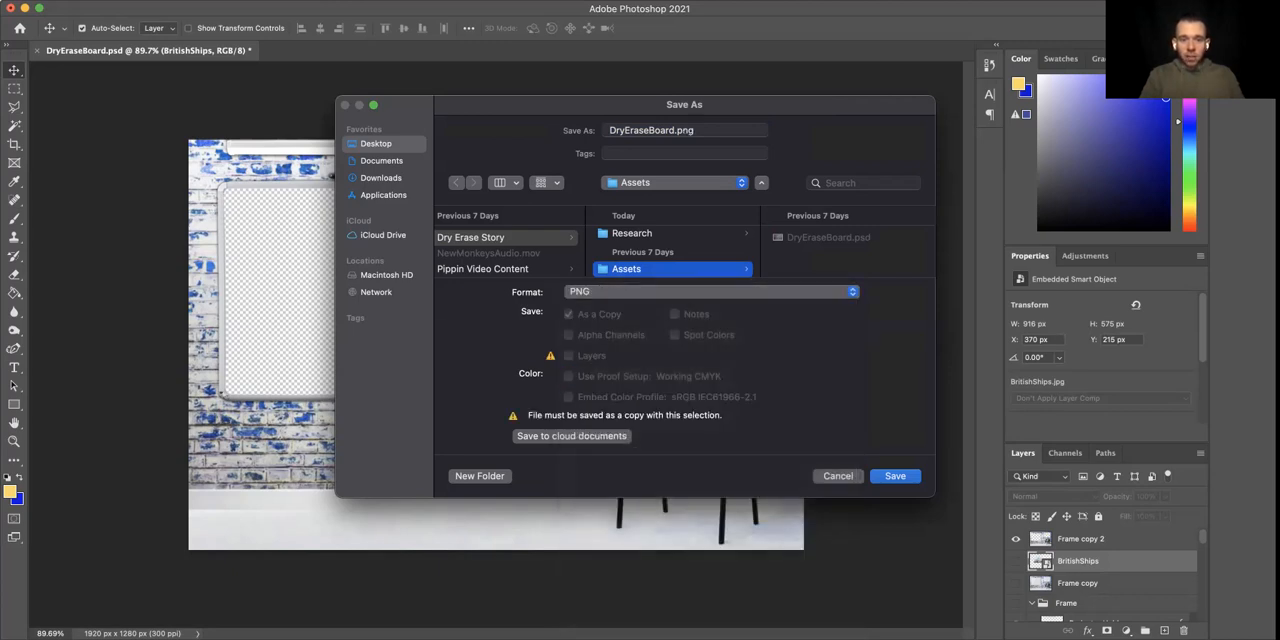
{"action": "left_click_drag", "start_coordinate": [677, 130], "coordinate": [608, 130]}
{"action": "type", "text": "Background"}
{"action": "key", "text": "Return"}
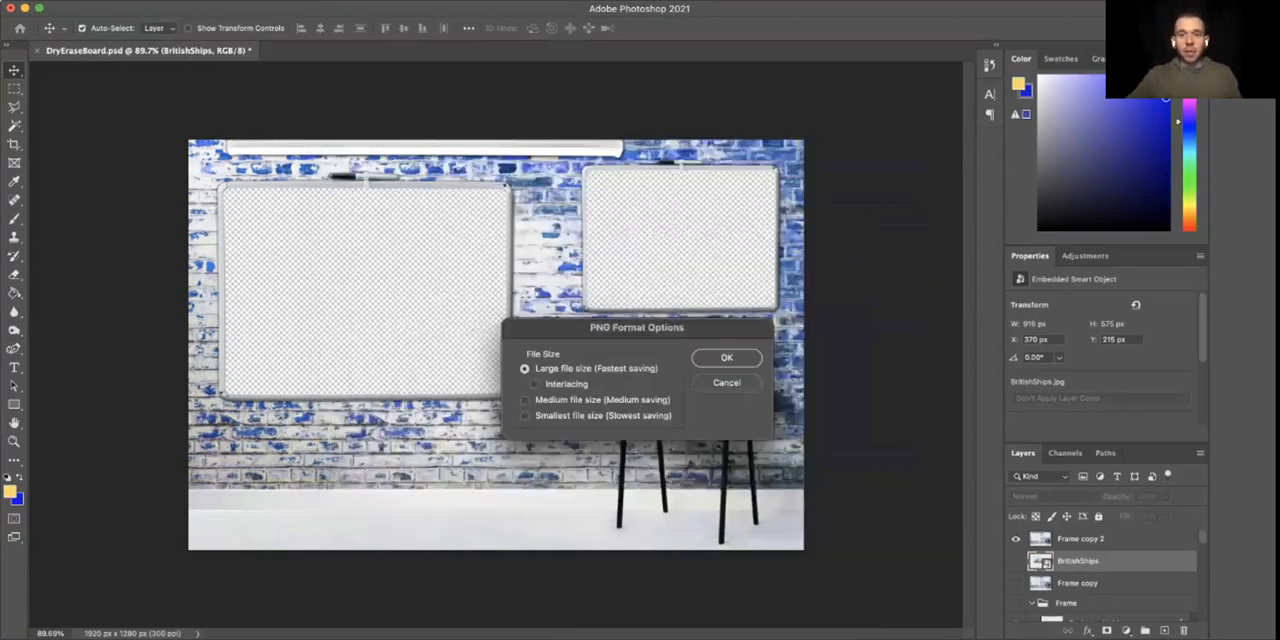
{"action": "key", "text": "Return"}
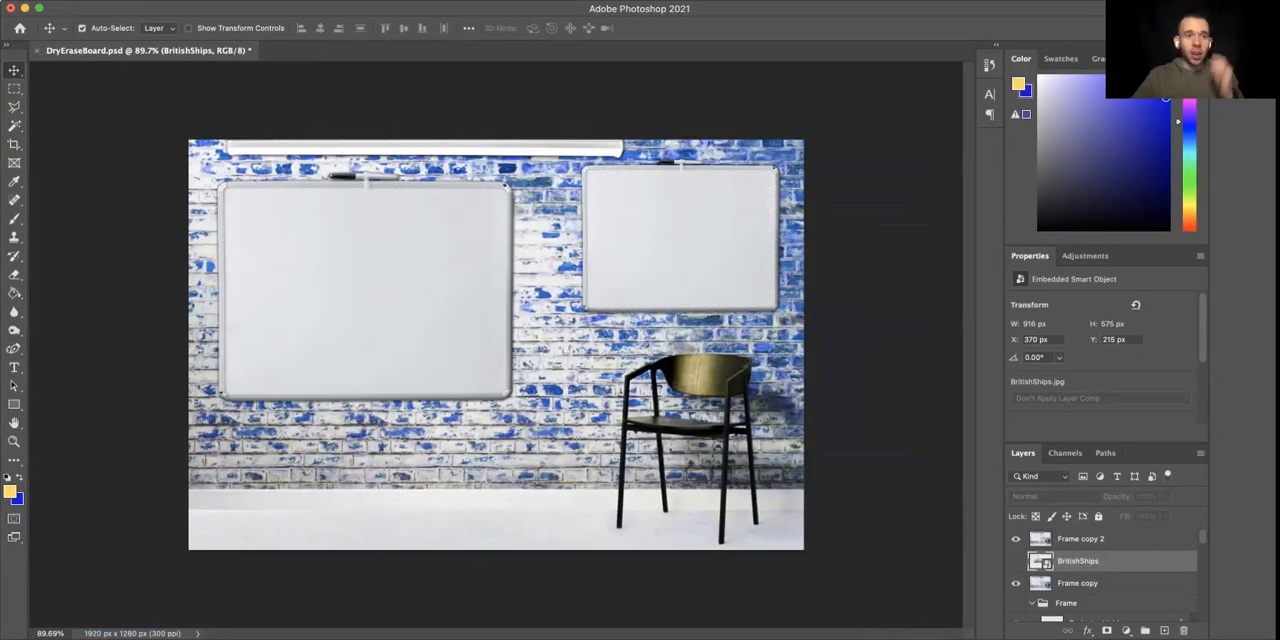
Save the image with solid board surfaces as a JPEG copy named BackgroundFull in the Assets folder, at maximum quality 12.
{"action": "left_click", "coordinate": [104, 1]}
{"action": "left_click", "coordinate": [128, 146]}
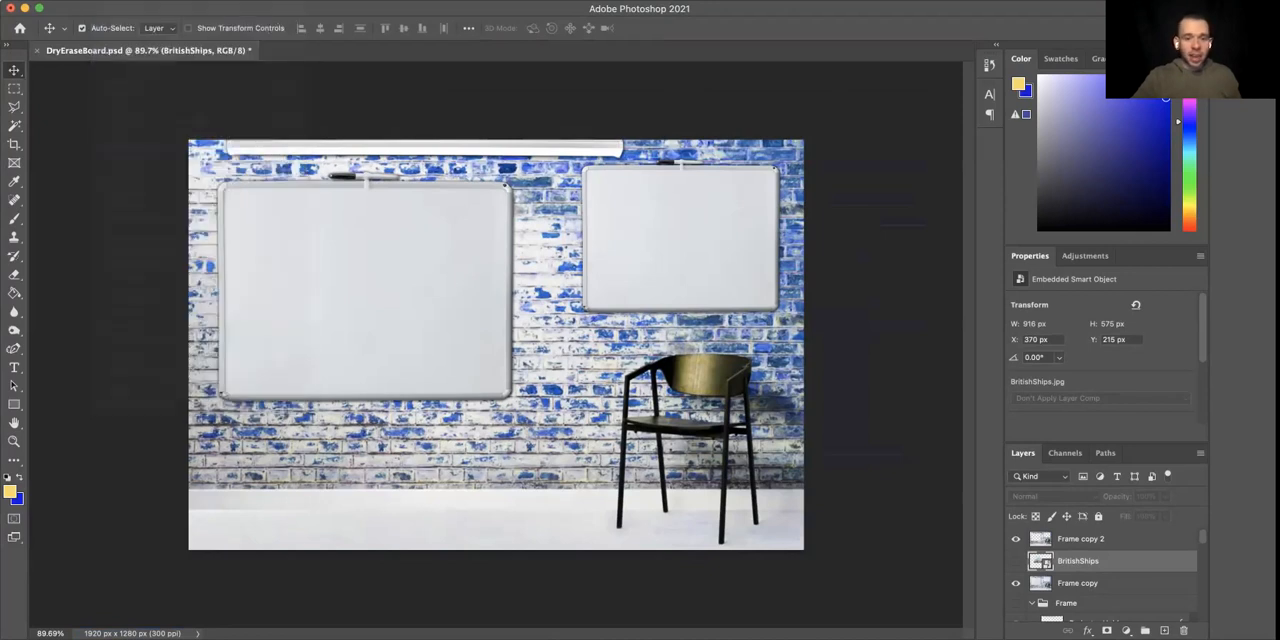
{"action": "left_click", "coordinate": [711, 292]}
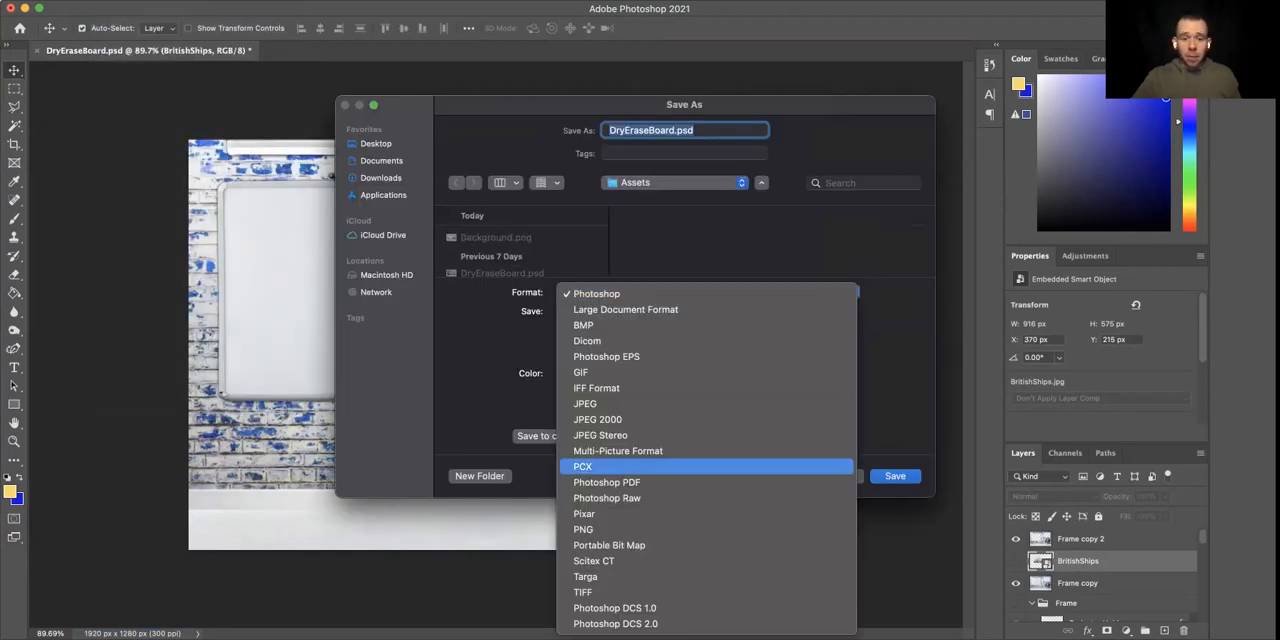
{"action": "left_click", "coordinate": [586, 404]}
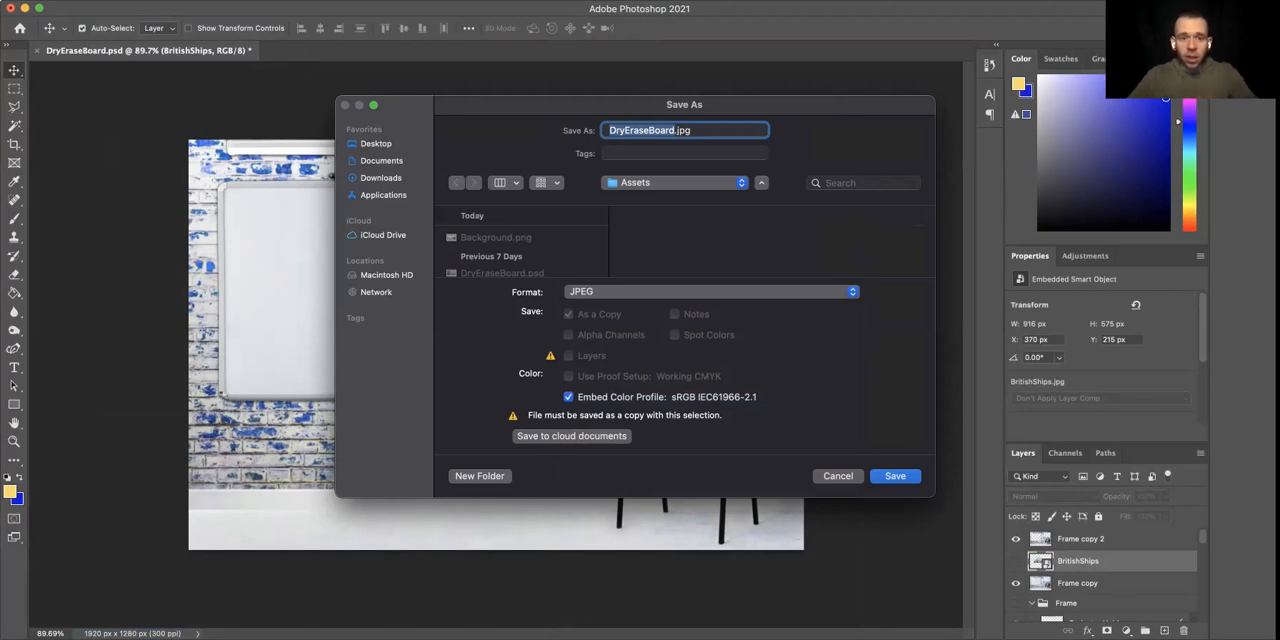
{"action": "left_click", "coordinate": [496, 238]}
{"action": "left_click", "coordinate": [677, 130]}
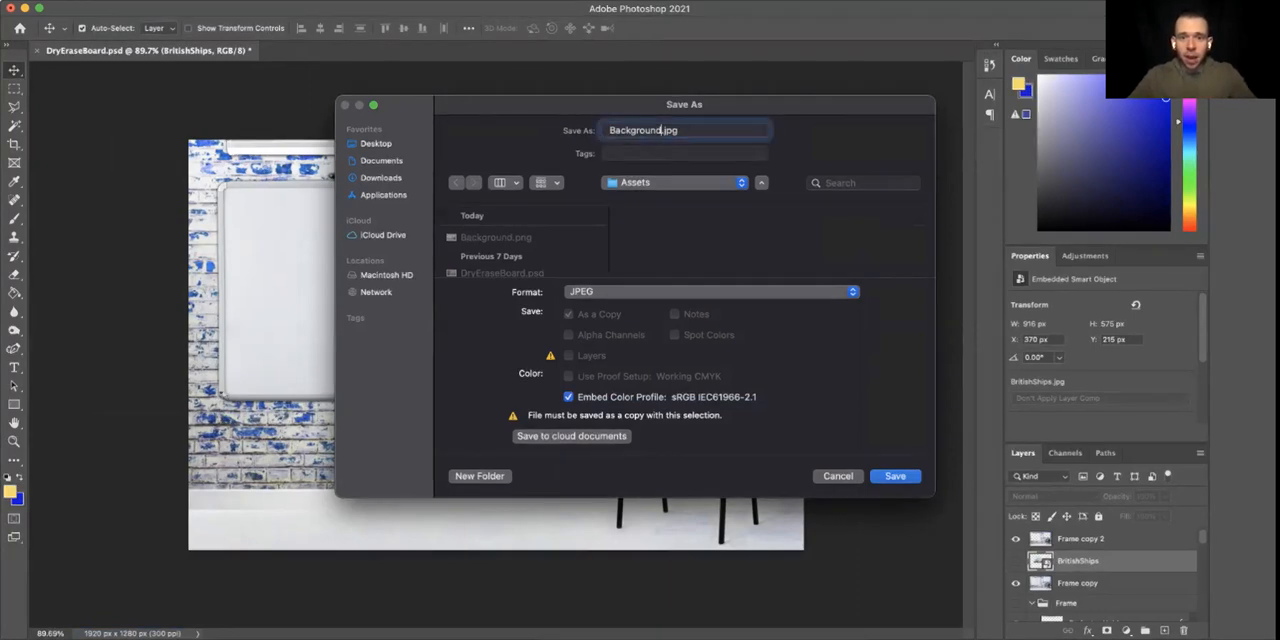
{"action": "type", "text": "Full"}
{"action": "key", "text": "Return"}
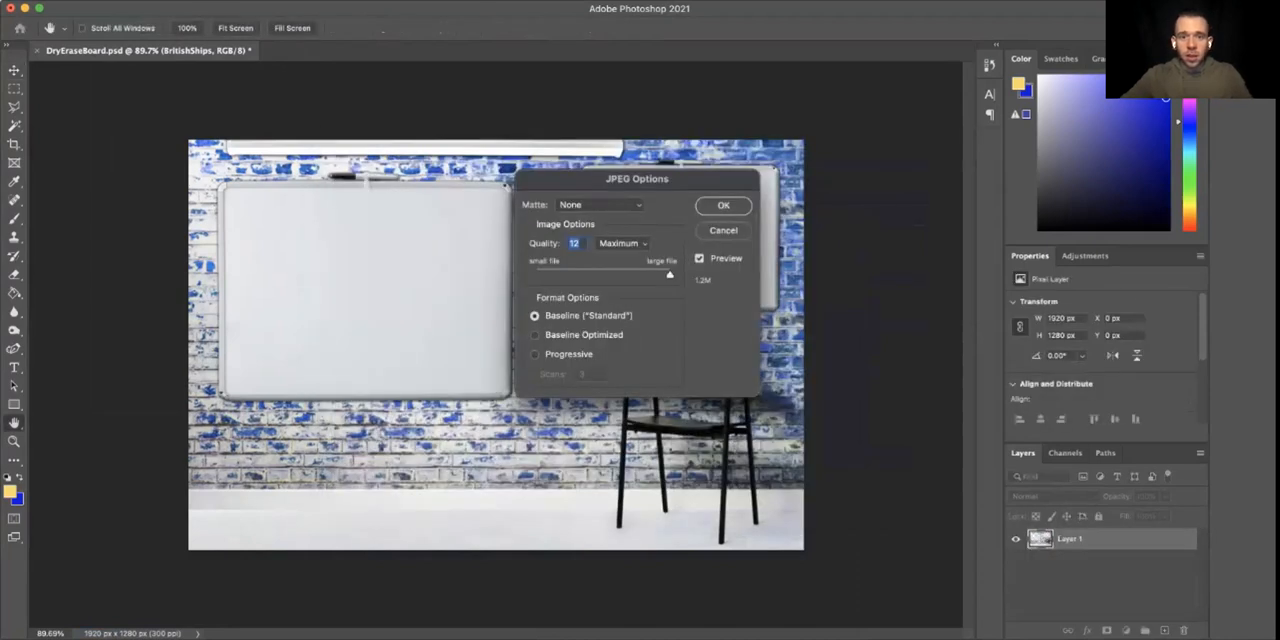
{"action": "key", "text": "Return"}
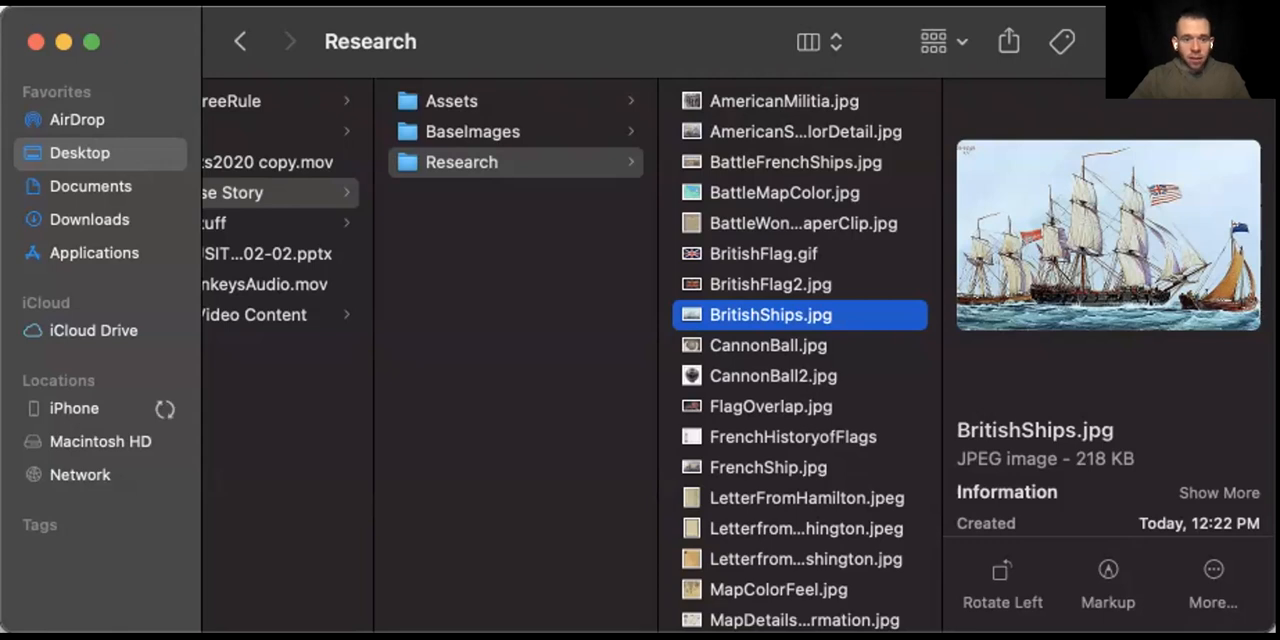
Switch to Finder, go to the Assets folder and preview BackgroundFull.jpg.
{"action": "key", "text": "Left"}
{"action": "key", "text": "Up"}
{"action": "key", "text": "Up"}
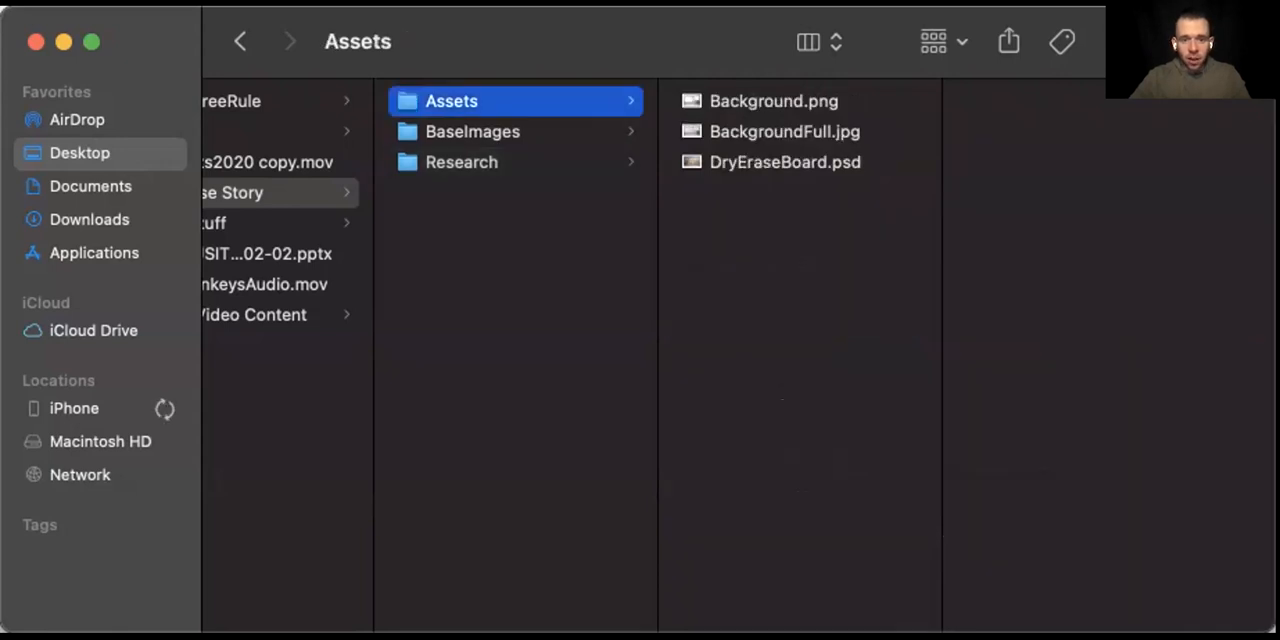
{"action": "key", "text": "Right"}
{"action": "key", "text": "Down"}
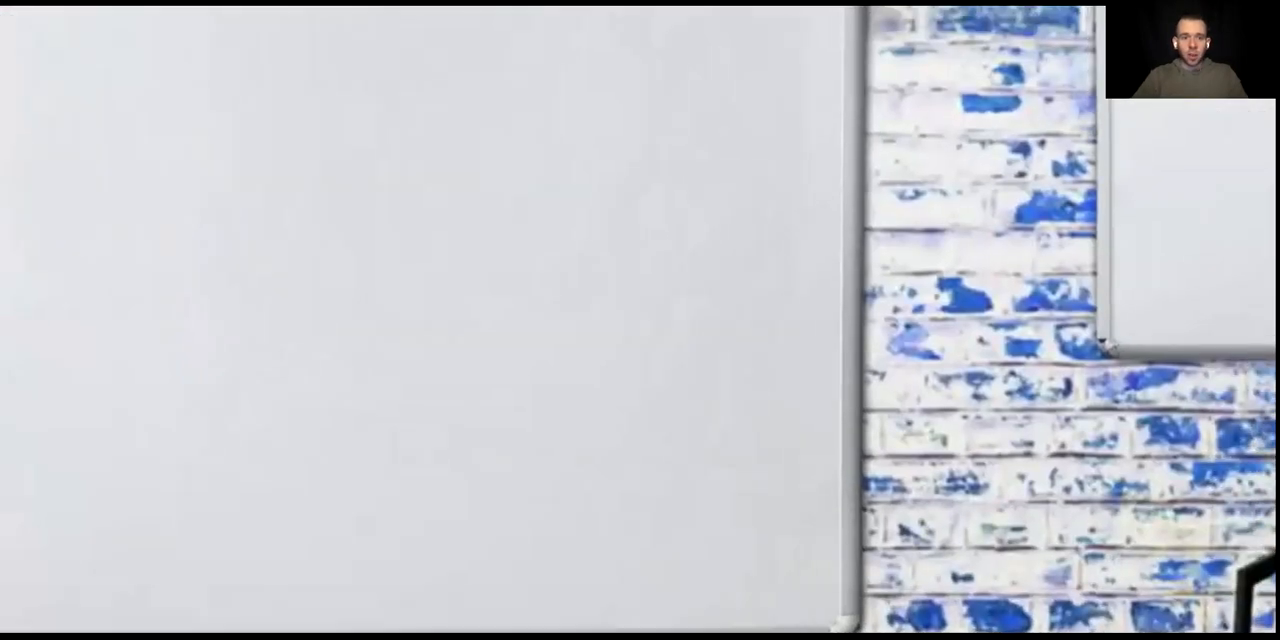
{"action": "key", "text": "space"}
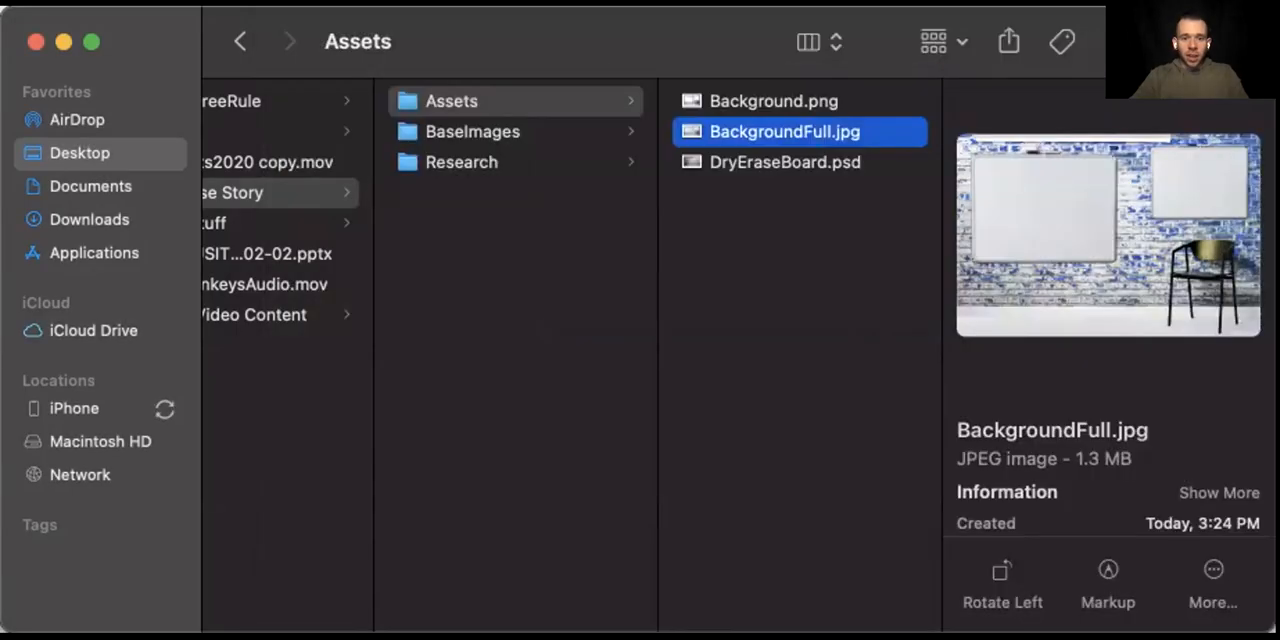
Preview Background.png with its transparent board openings and compare it with BackgroundFull.jpg.
{"action": "key", "text": "Up"}
{"action": "key", "text": "space"}
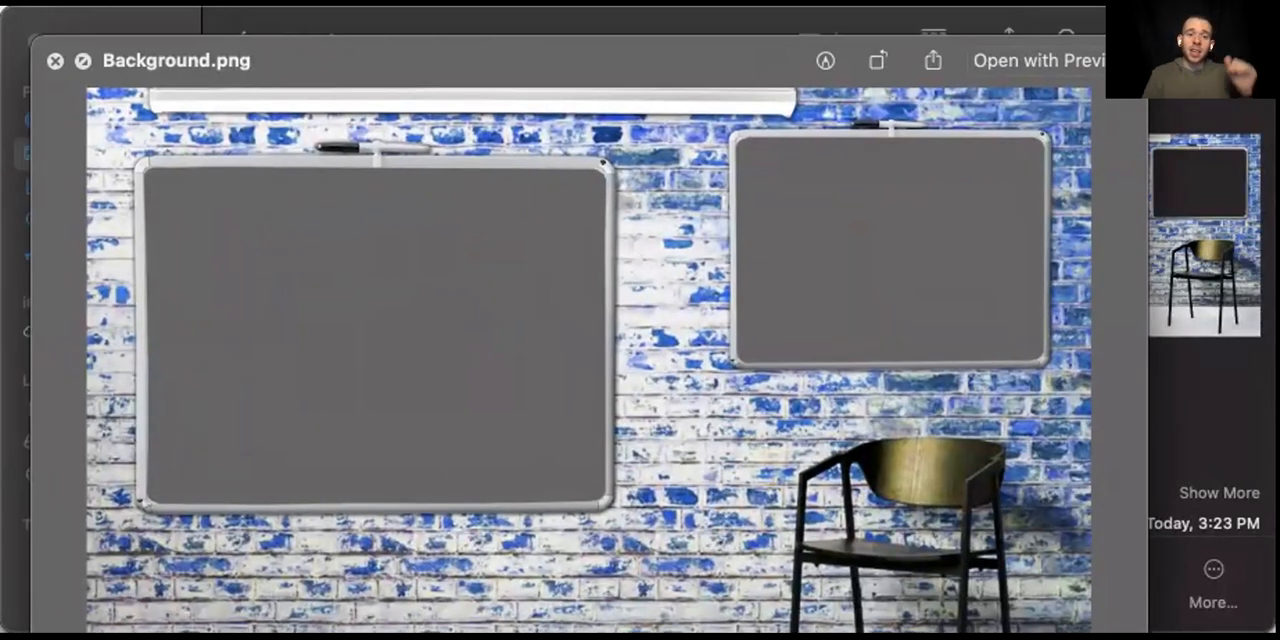
{"action": "key", "text": "space"}
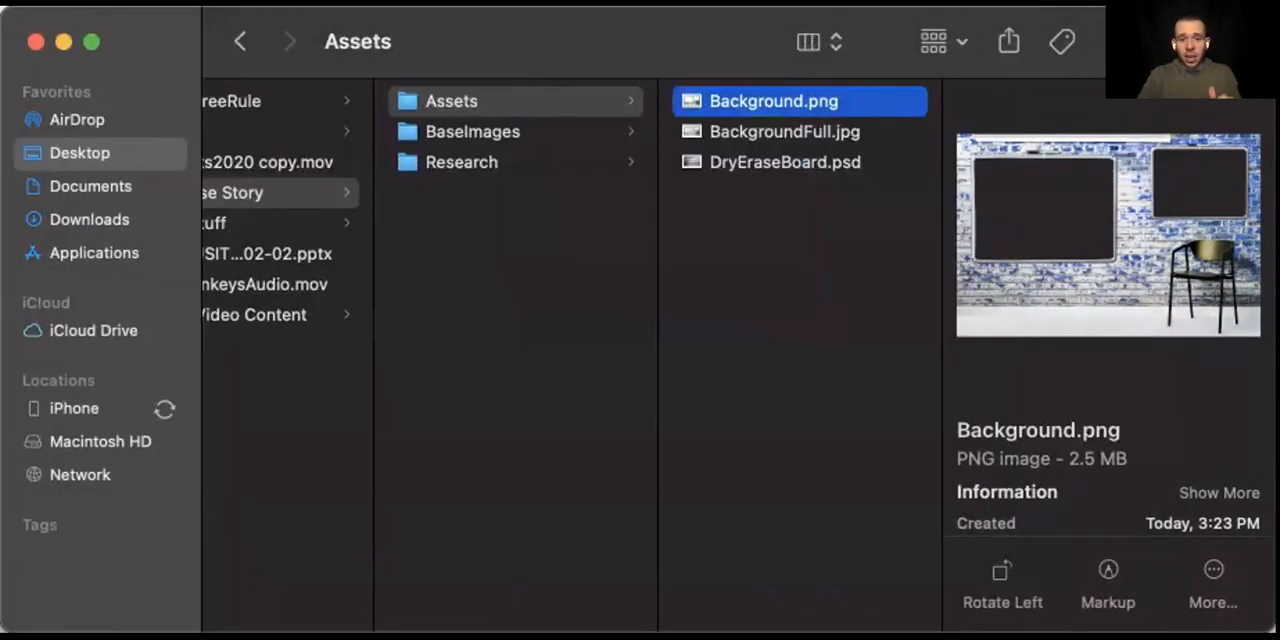
{"action": "key", "text": "space"}
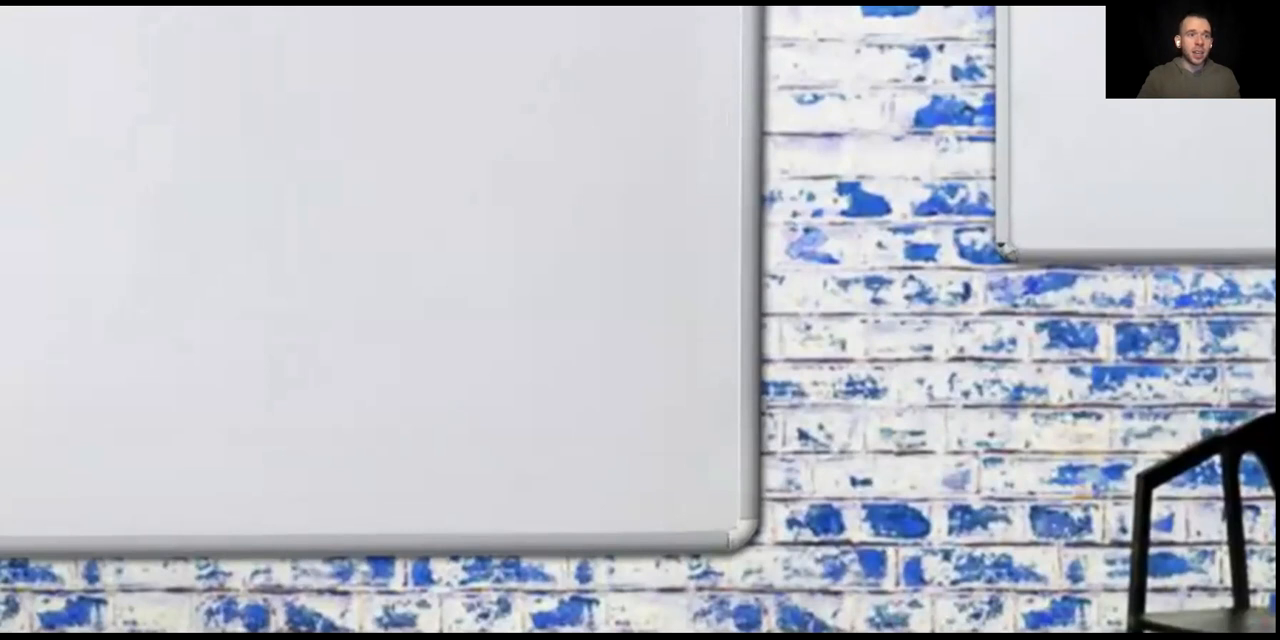
{"action": "left_click_drag", "start_coordinate": [0, 6], "coordinate": [891, 234]}
{"action": "left_click_drag", "start_coordinate": [1000, 258], "coordinate": [322, 0]}
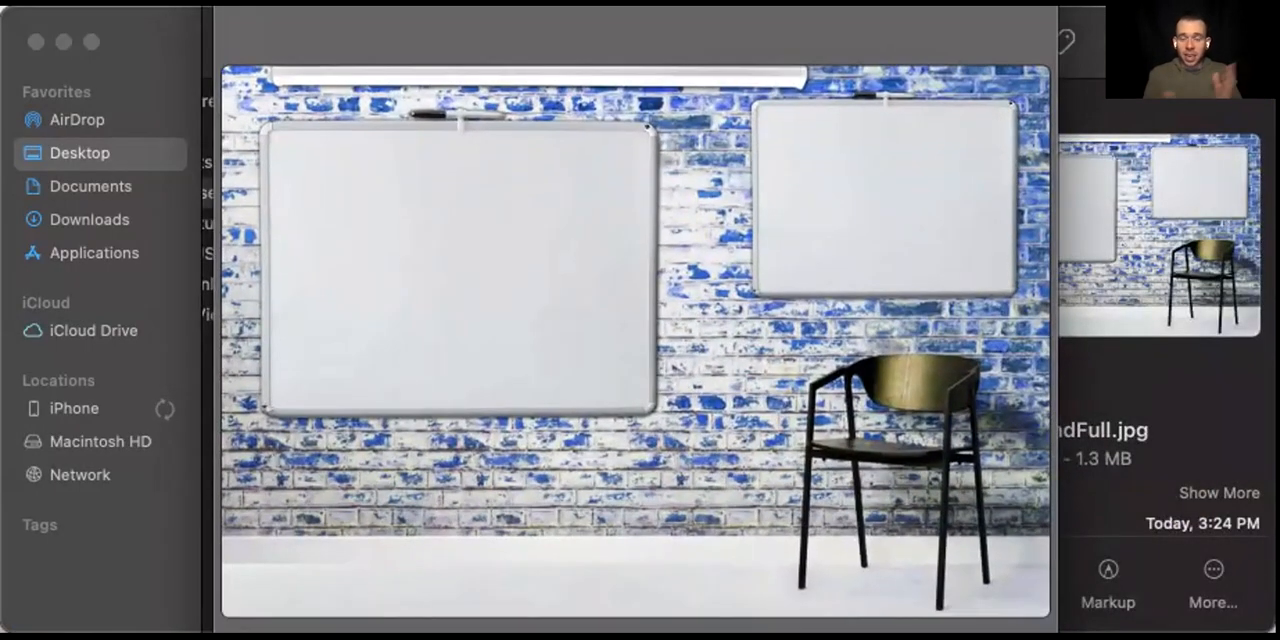